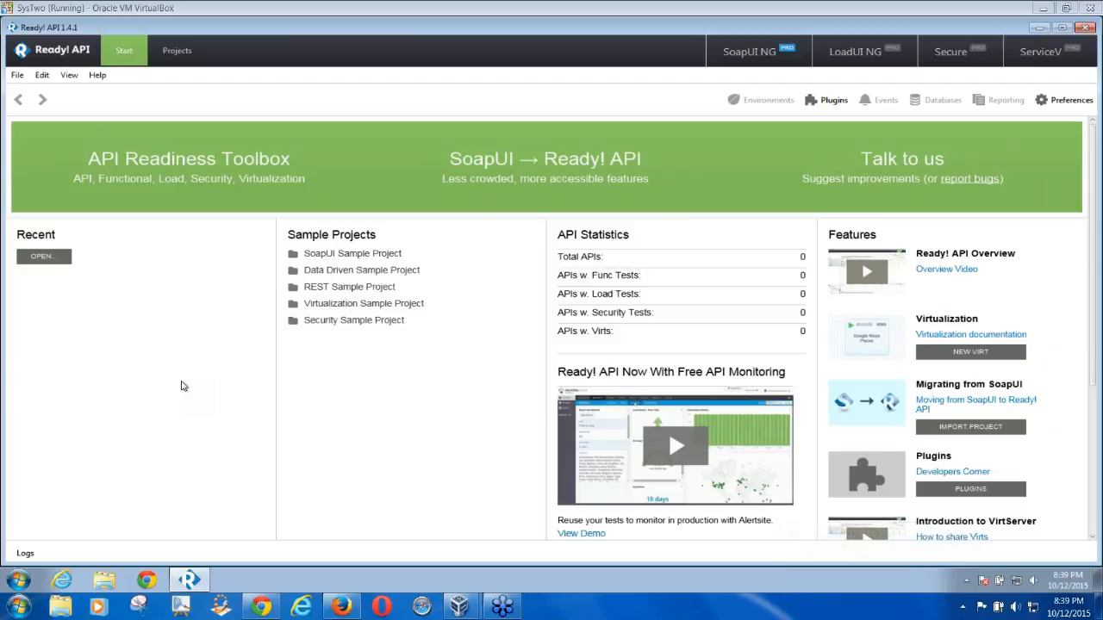
Move from the start page to the SoapUI NG (Trial) page and show the File menu
click(175, 52)
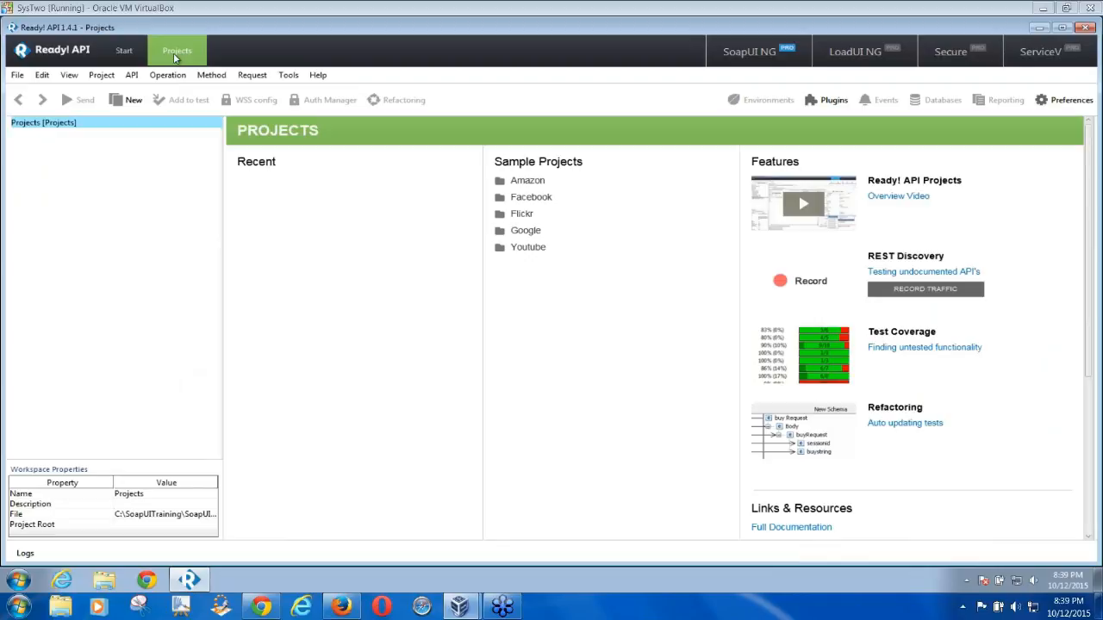
click(739, 52)
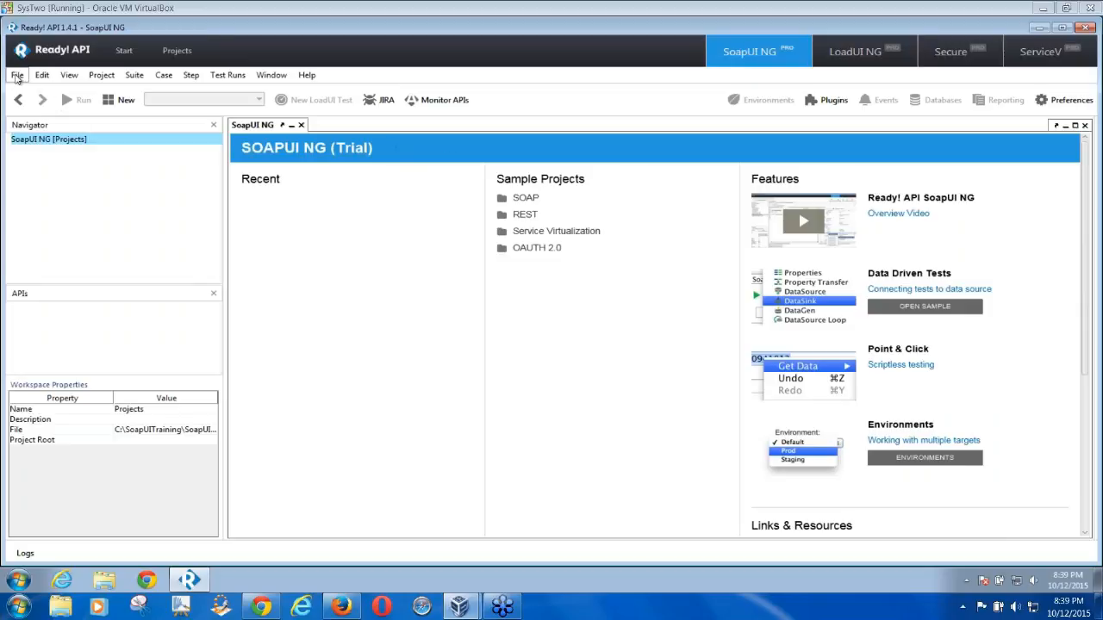
click(17, 77)
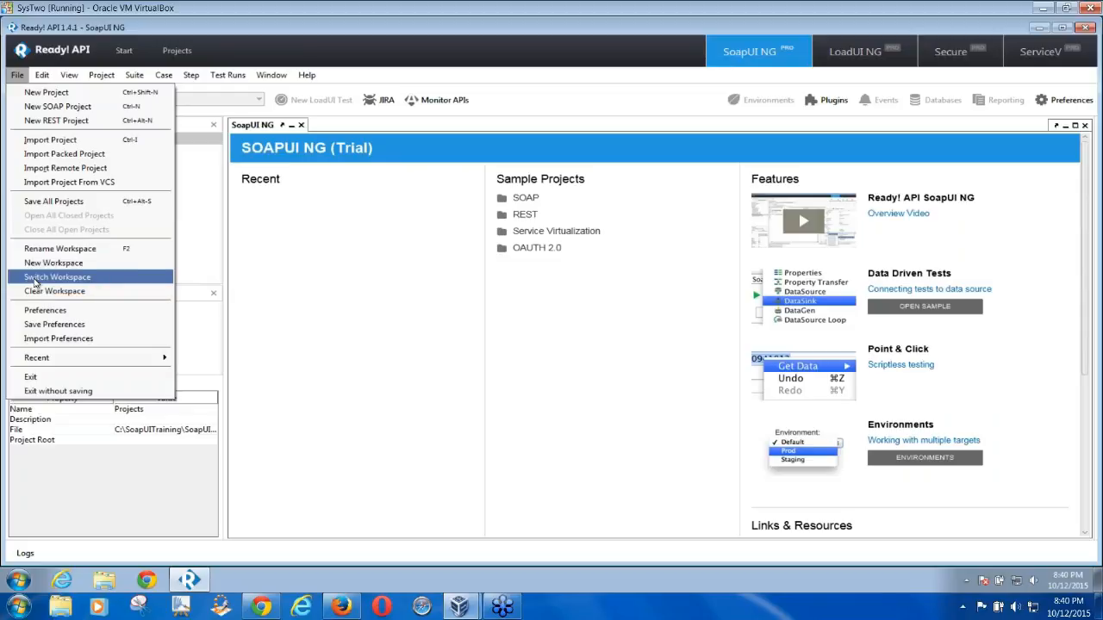
Open the Switch Workspace chooser and enlarge it to list every workspace XML file
click(34, 280)
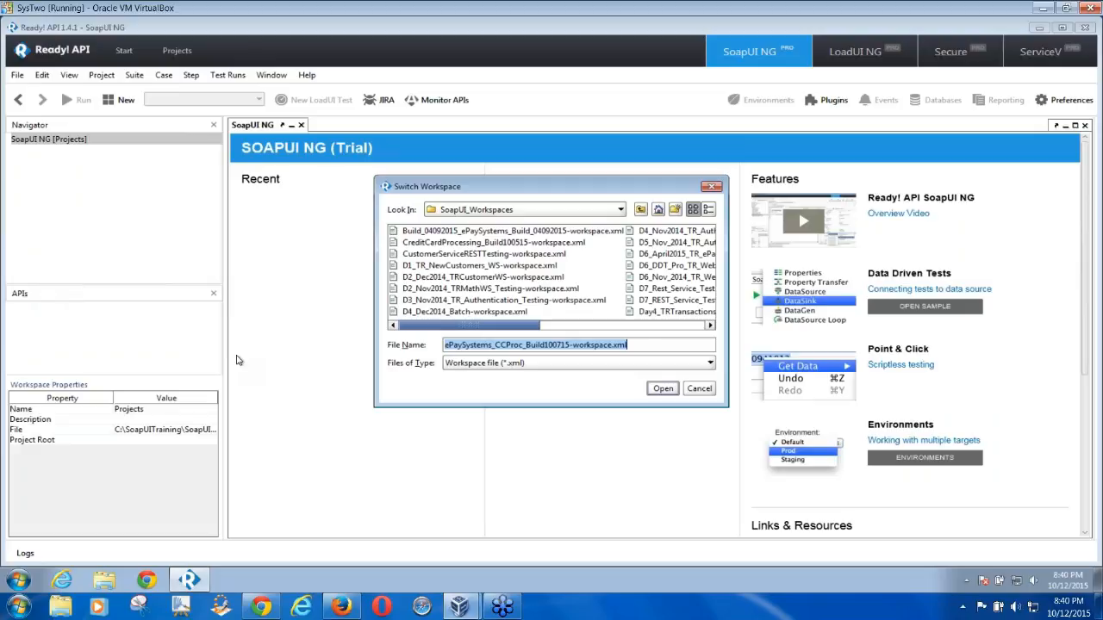
drag(376, 344, 160, 343)
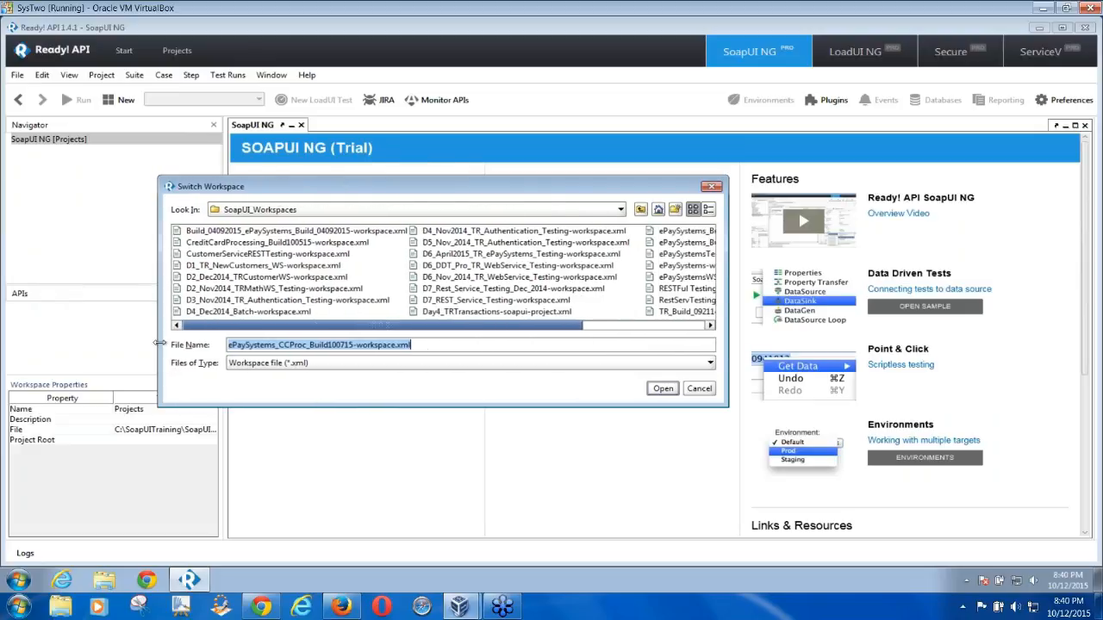
drag(442, 405, 461, 530)
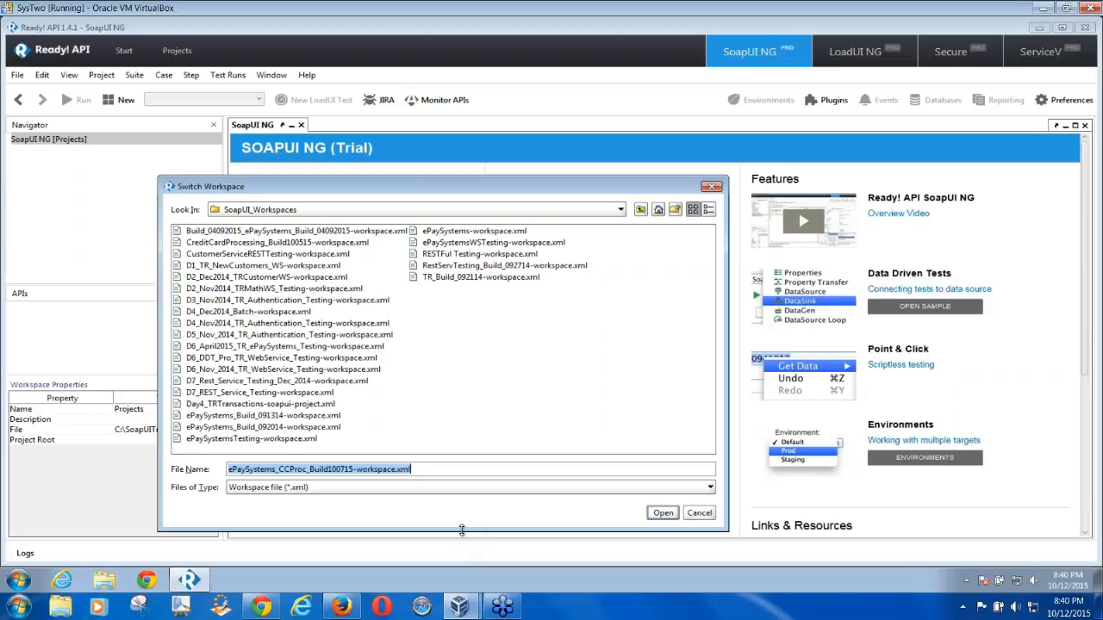
Dismiss the calendar popup and open CreditCardProcessing_Build100515-workspace.xml from the chooser
click(1068, 612)
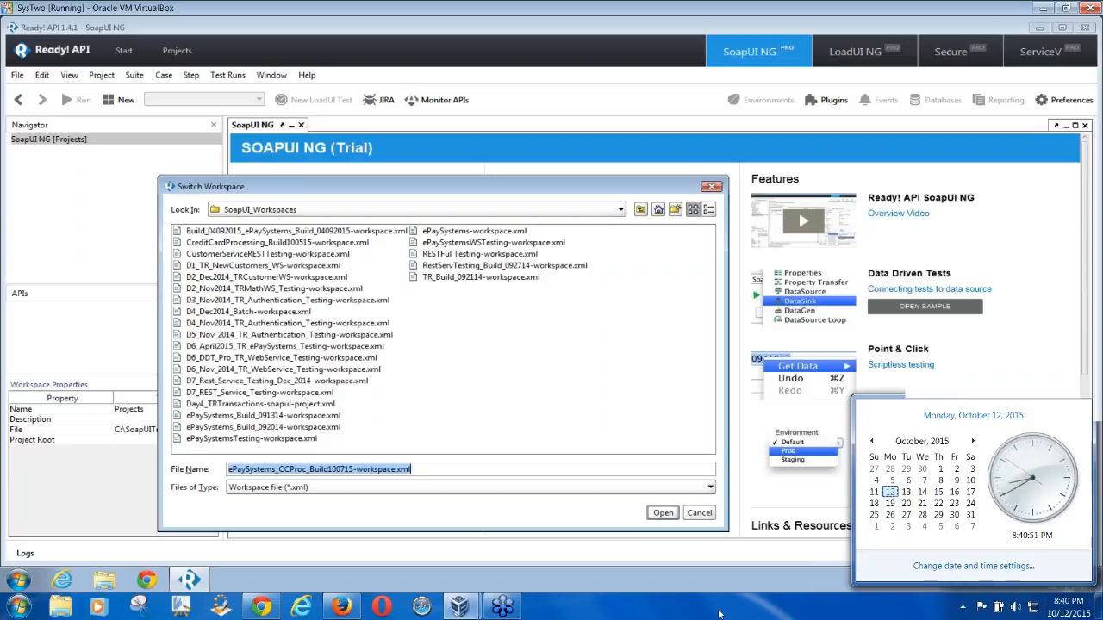
click(720, 614)
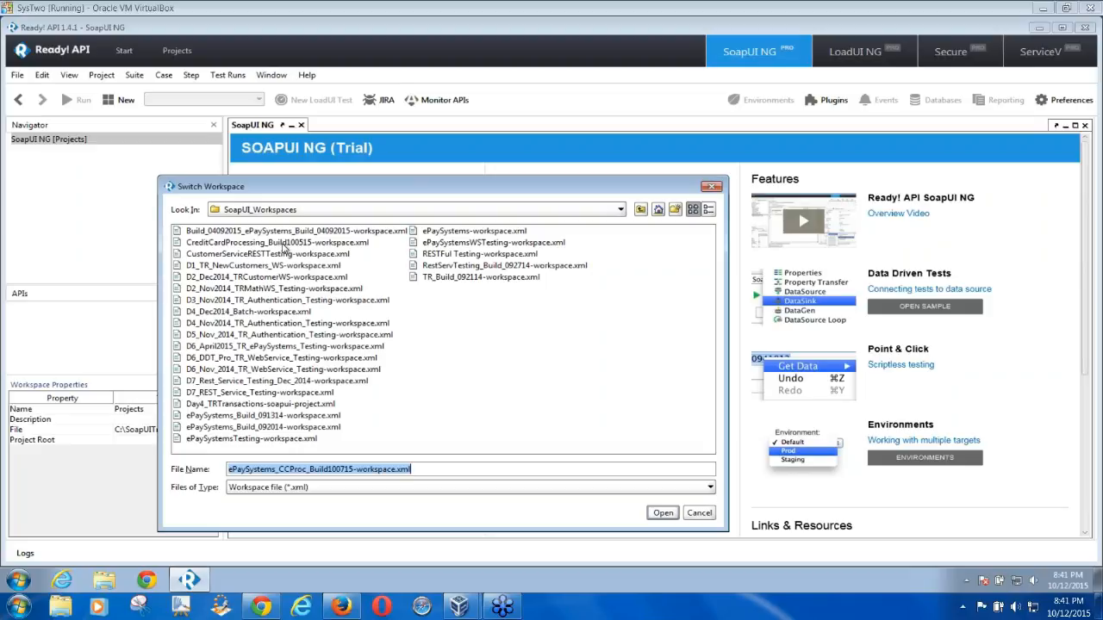
click(283, 244)
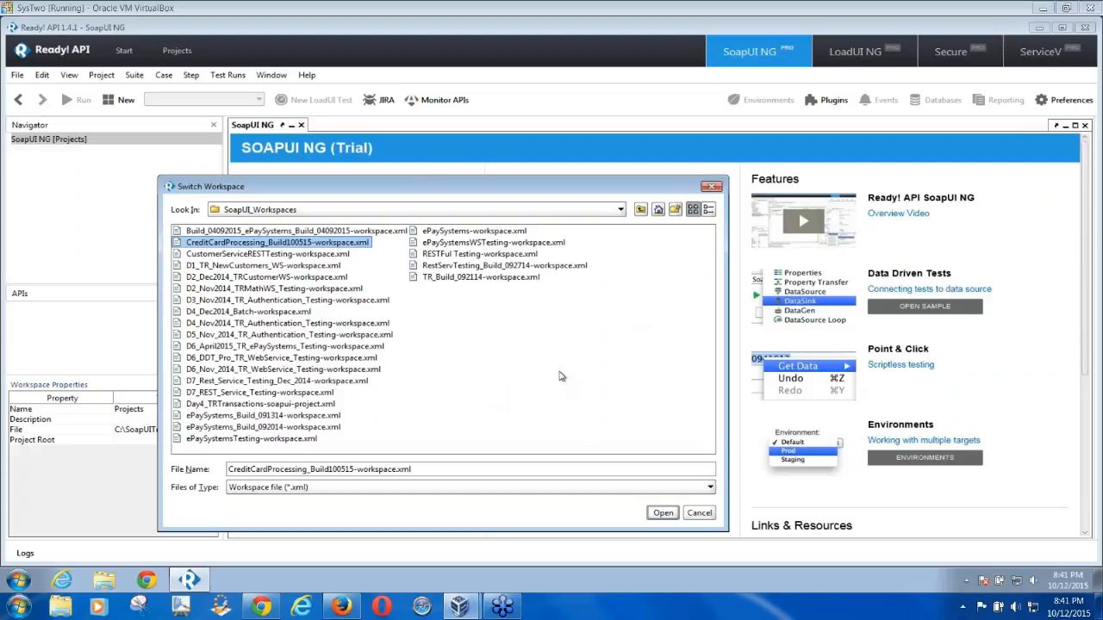
click(662, 513)
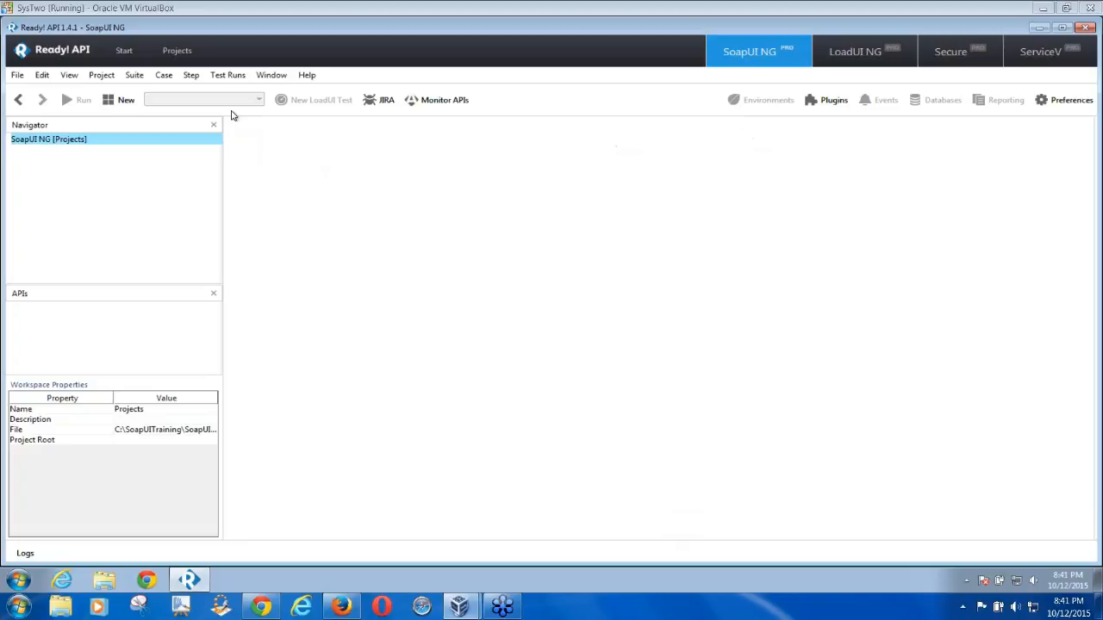
Reload CreditCardProcessing_Build100515-workspace.xml through Switch Workspace from the Projects area
click(175, 51)
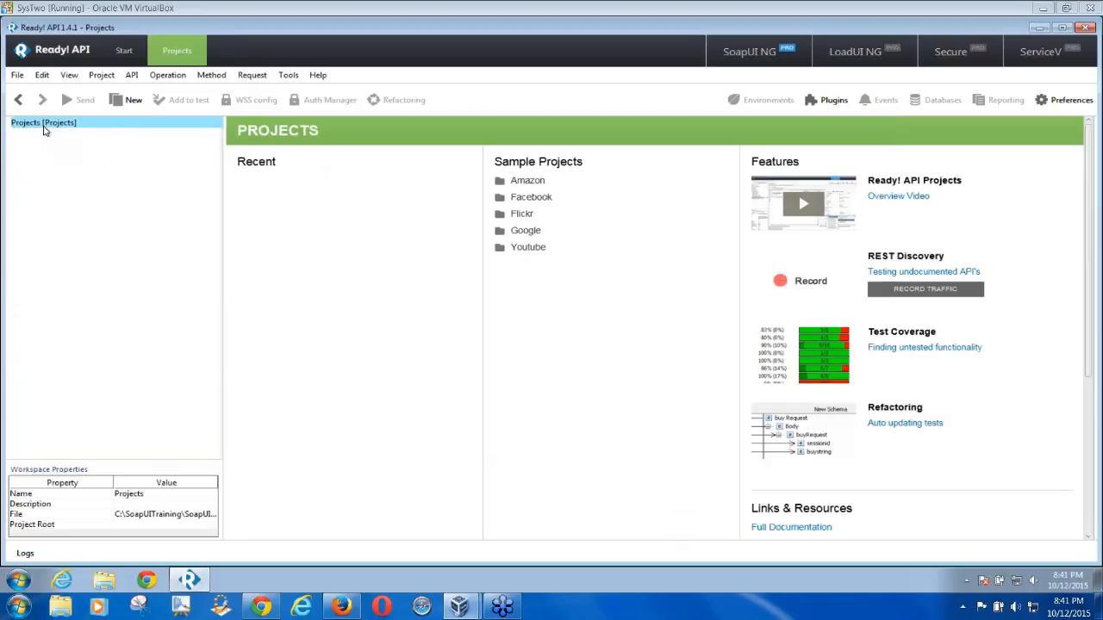
click(17, 75)
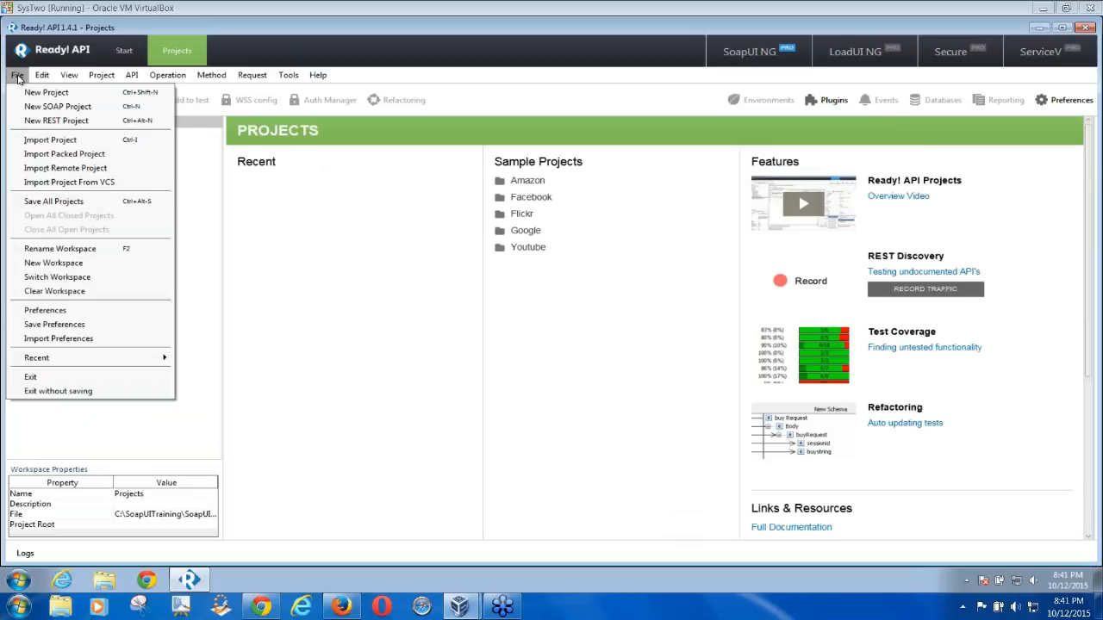
click(69, 278)
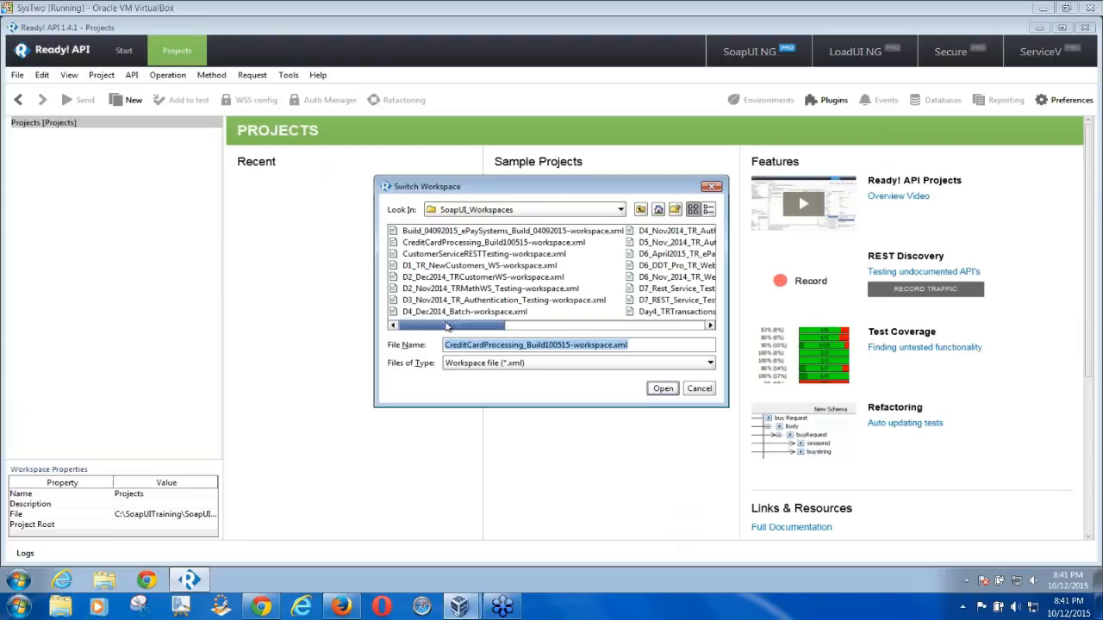
click(494, 245)
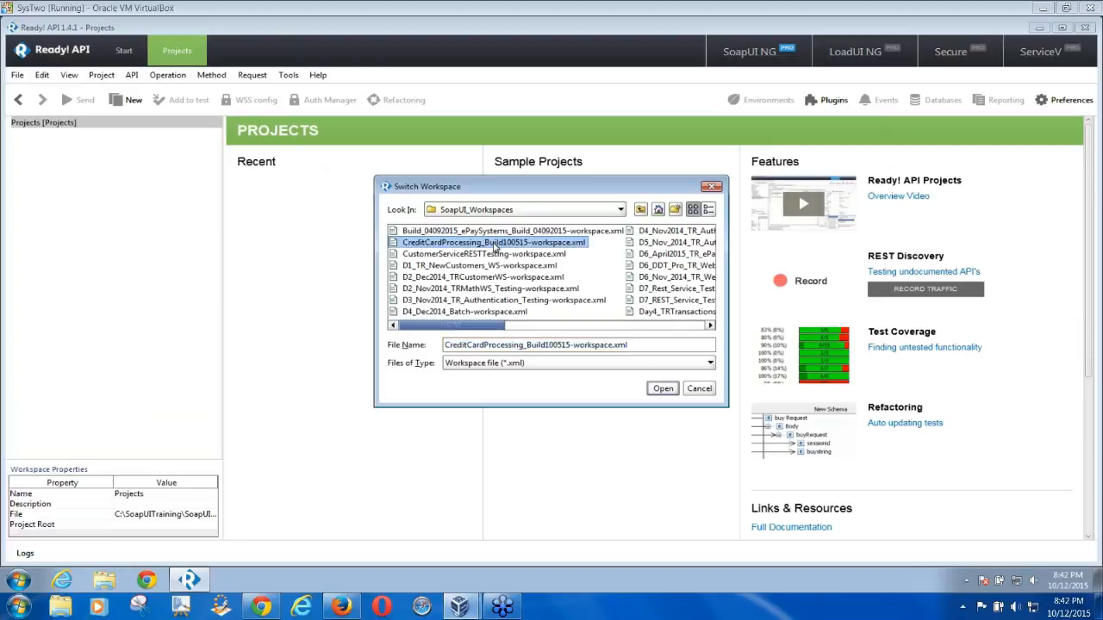
click(663, 388)
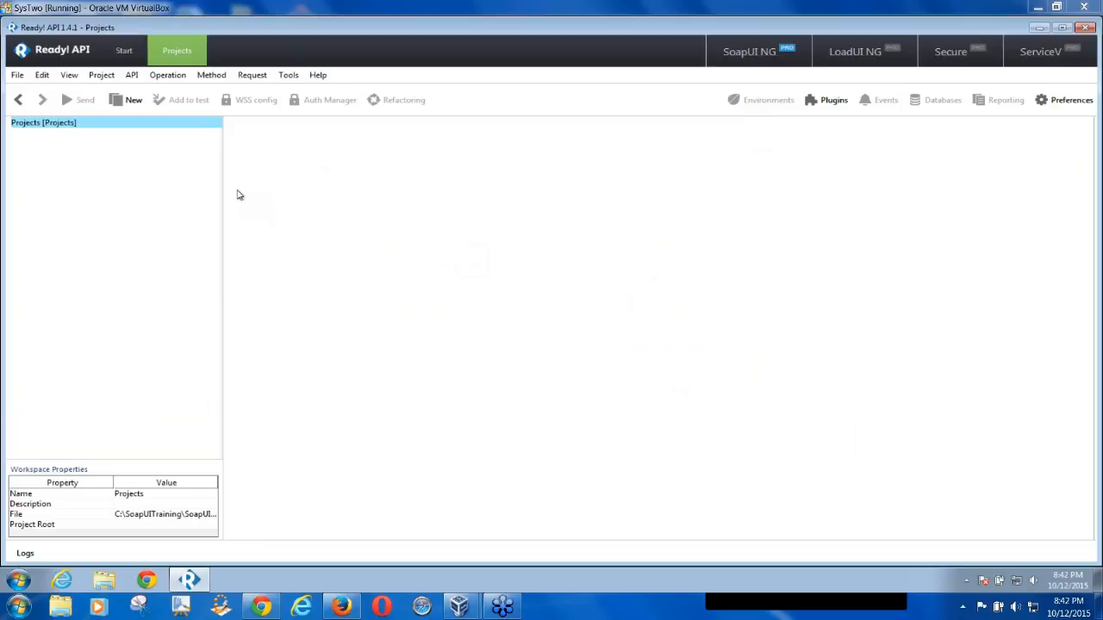
click(101, 78)
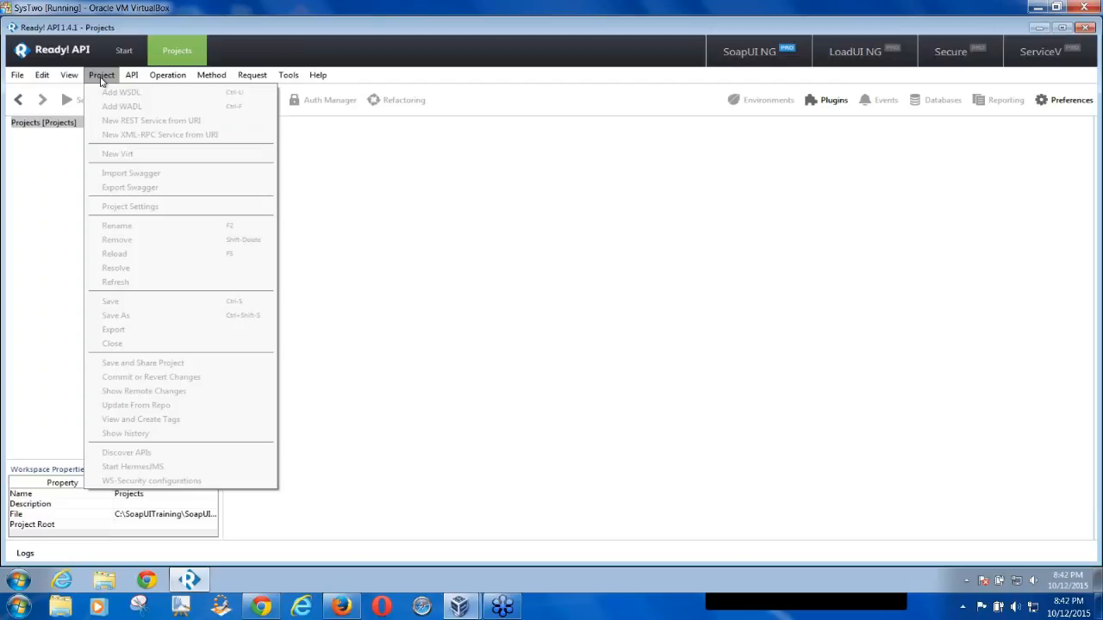
Create workspace D3_Oct12_DDT_ePaySystems and save it as D3_Oct12_DDT_ePaySystems-workspace.xml
click(69, 173)
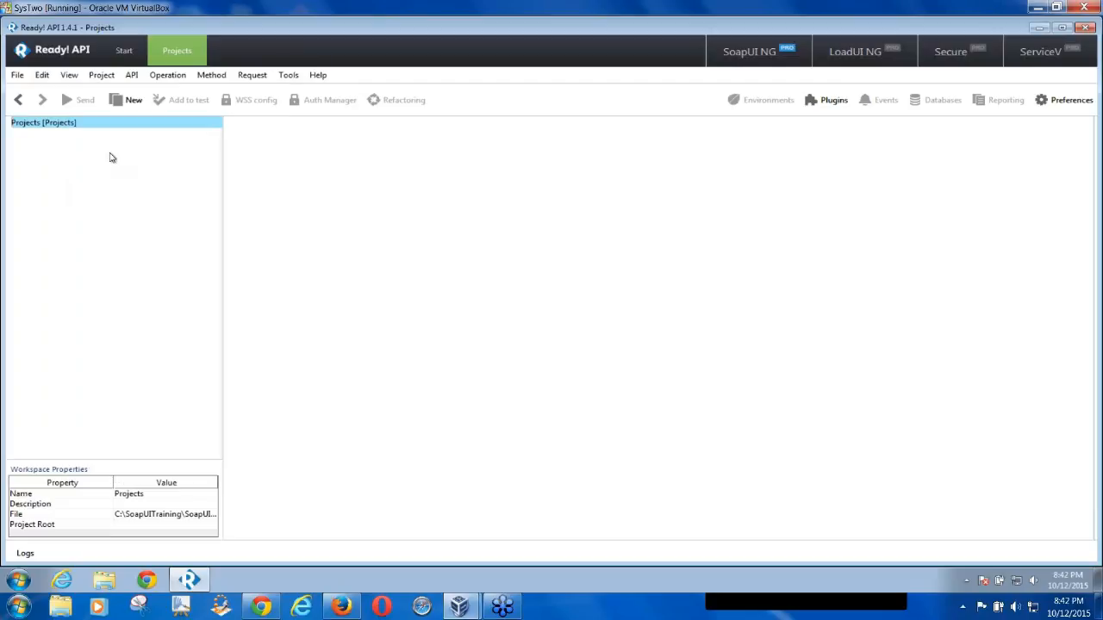
click(17, 76)
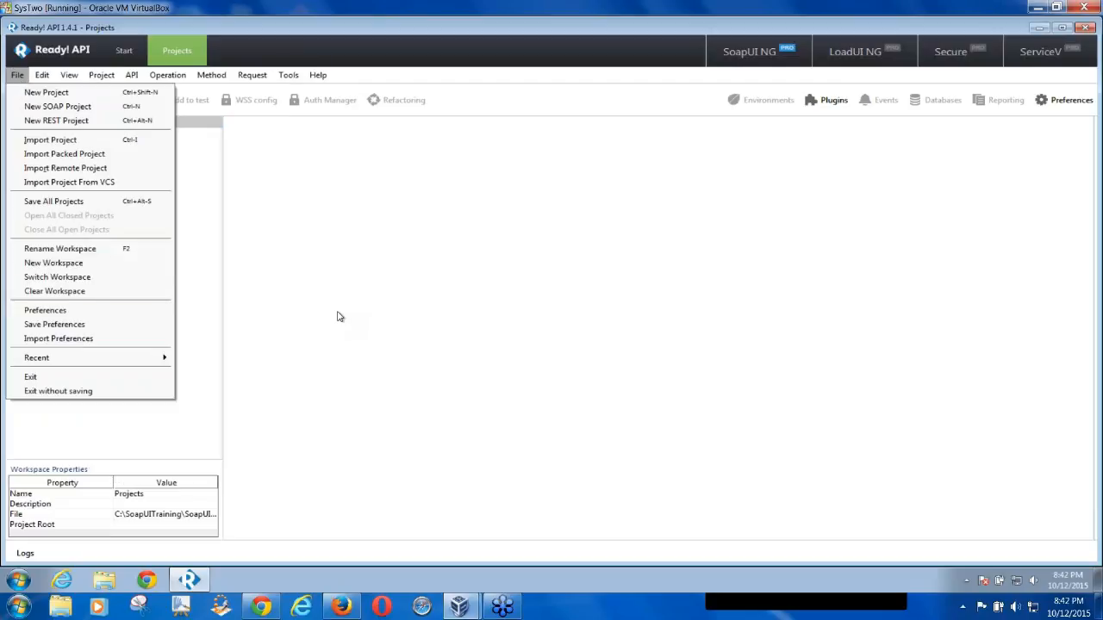
click(53, 263)
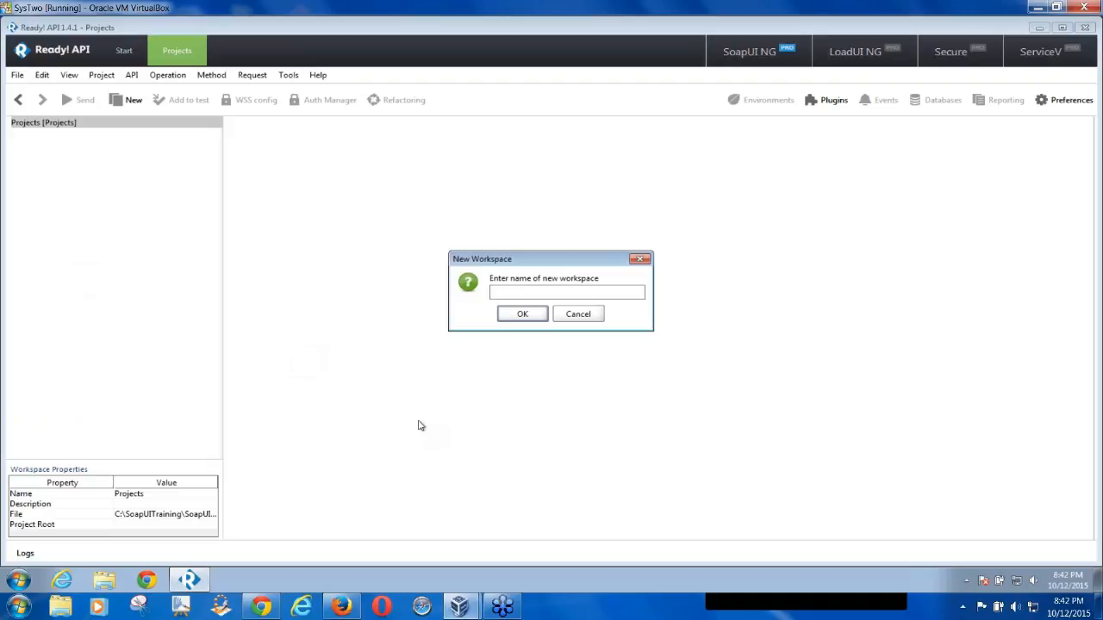
text(D3_)
text(Oct12_DDT_ePaySystems)
click(523, 315)
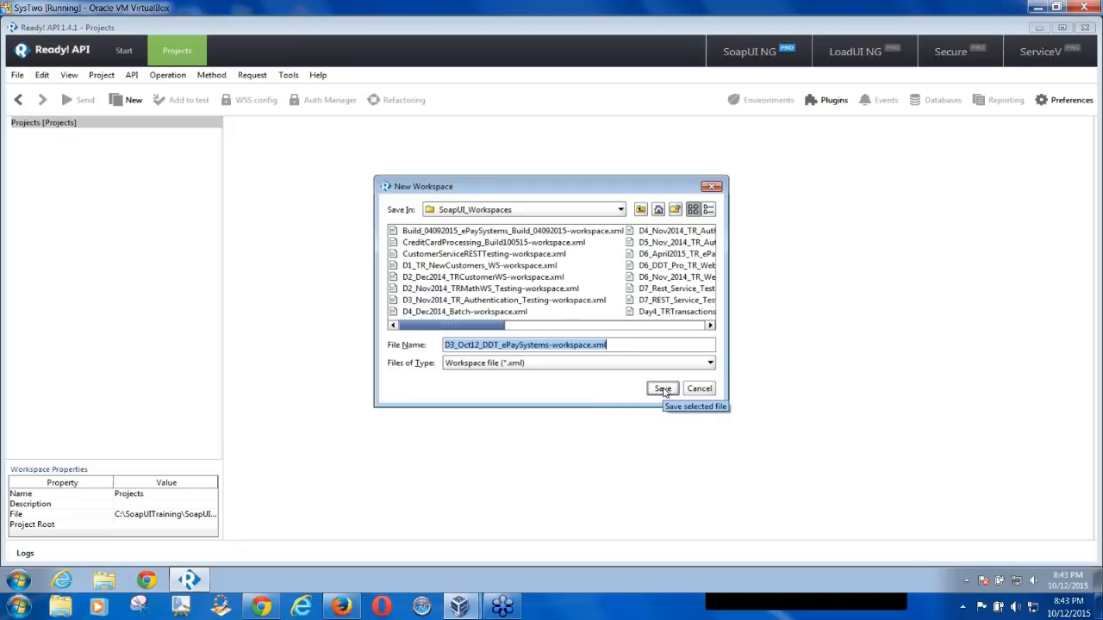
click(663, 389)
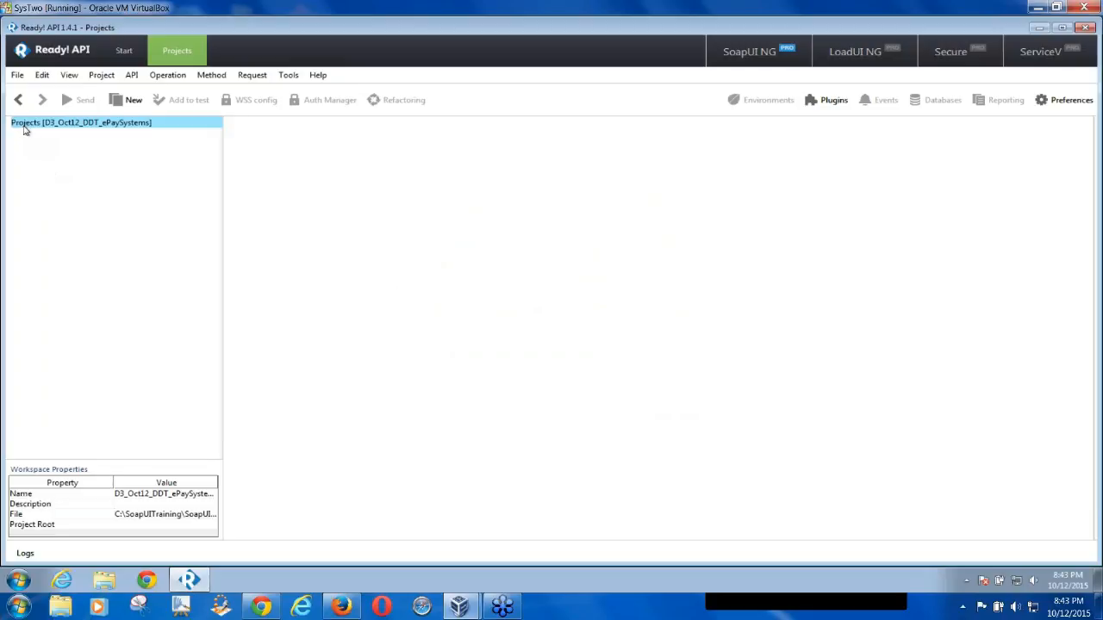
click(17, 76)
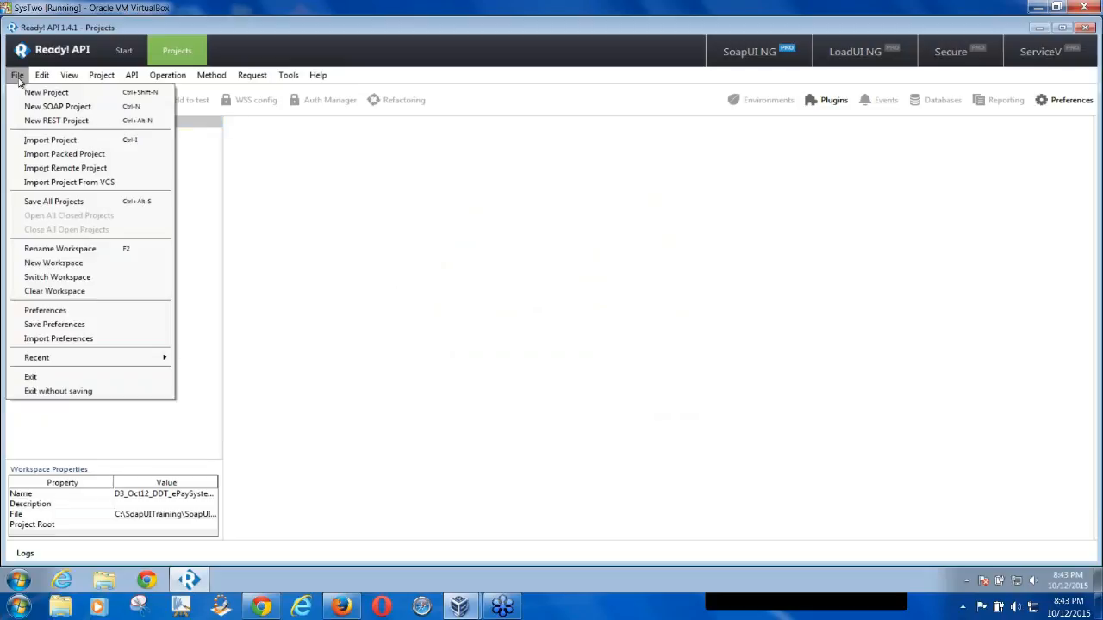
Start a New SOAP Project, focus its Initial WSDL field, and bring up a file browser
click(30, 107)
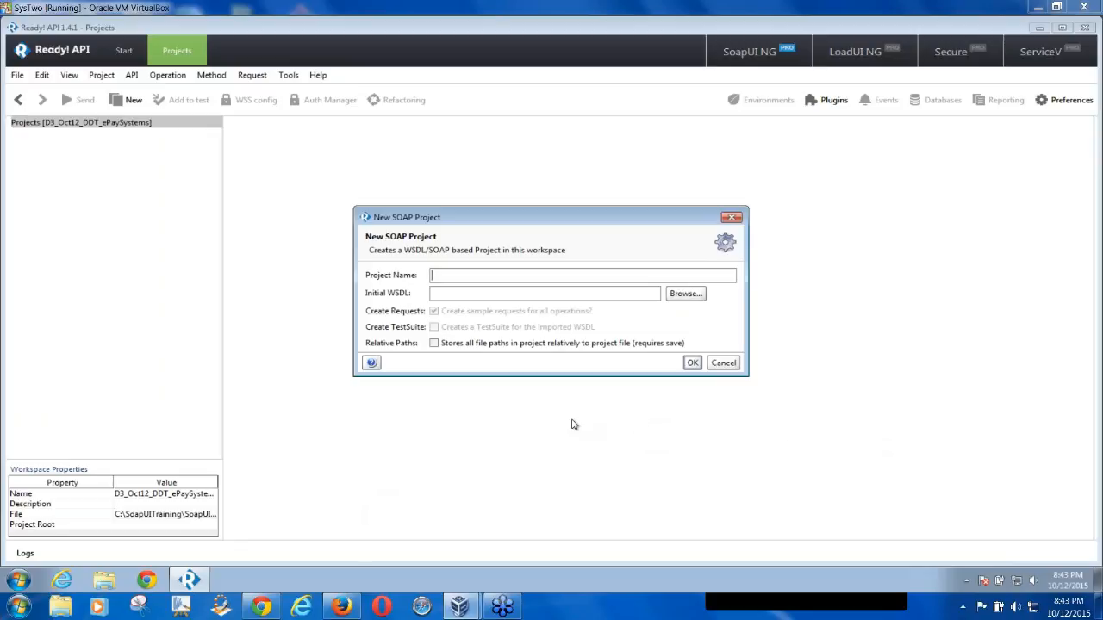
click(444, 294)
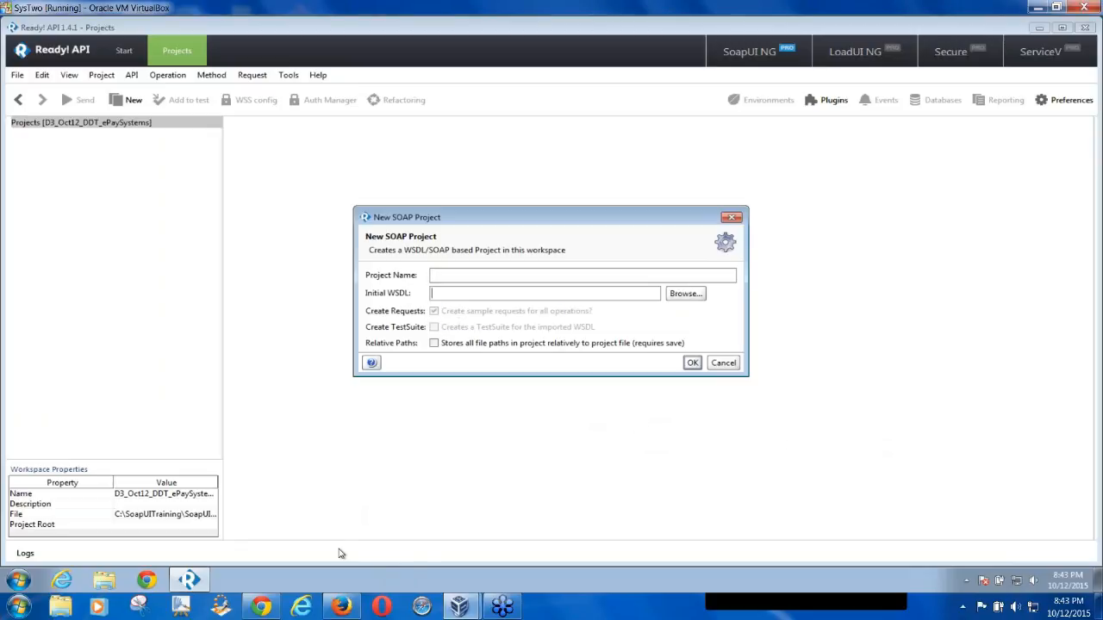
click(67, 609)
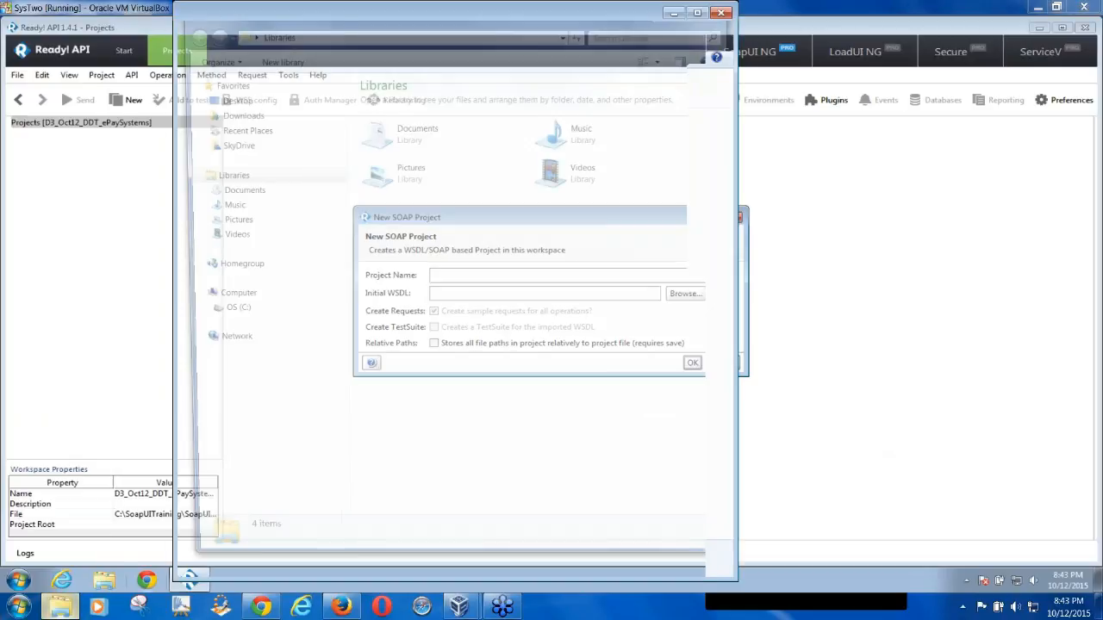
Browse to C:\SoapUITraining and open its WSDL text file of service URLs in Notepad
click(223, 313)
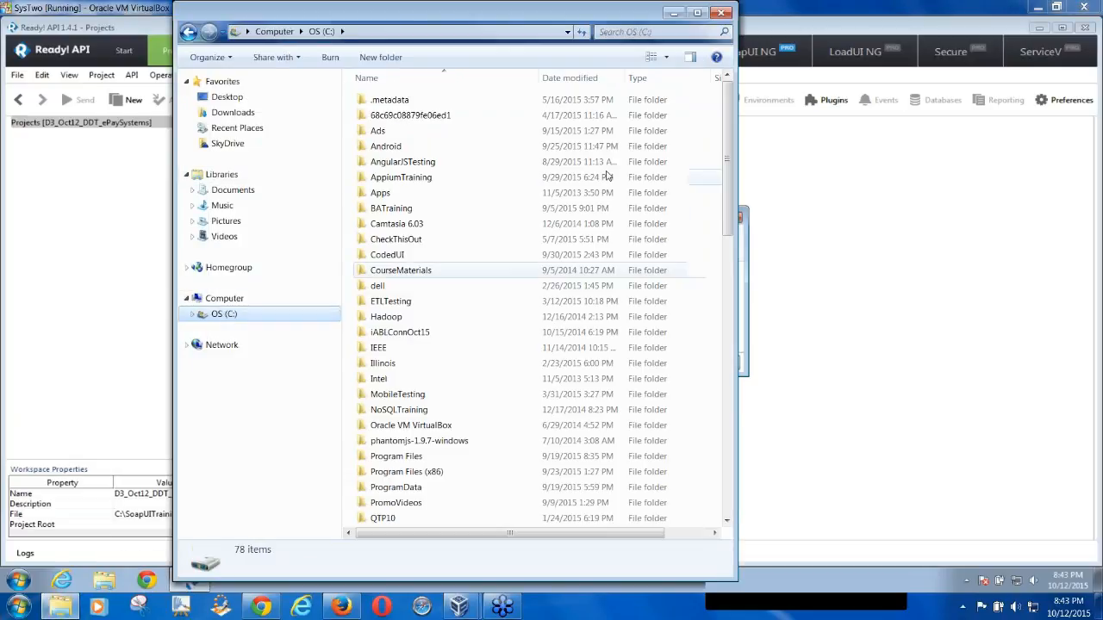
click(697, 12)
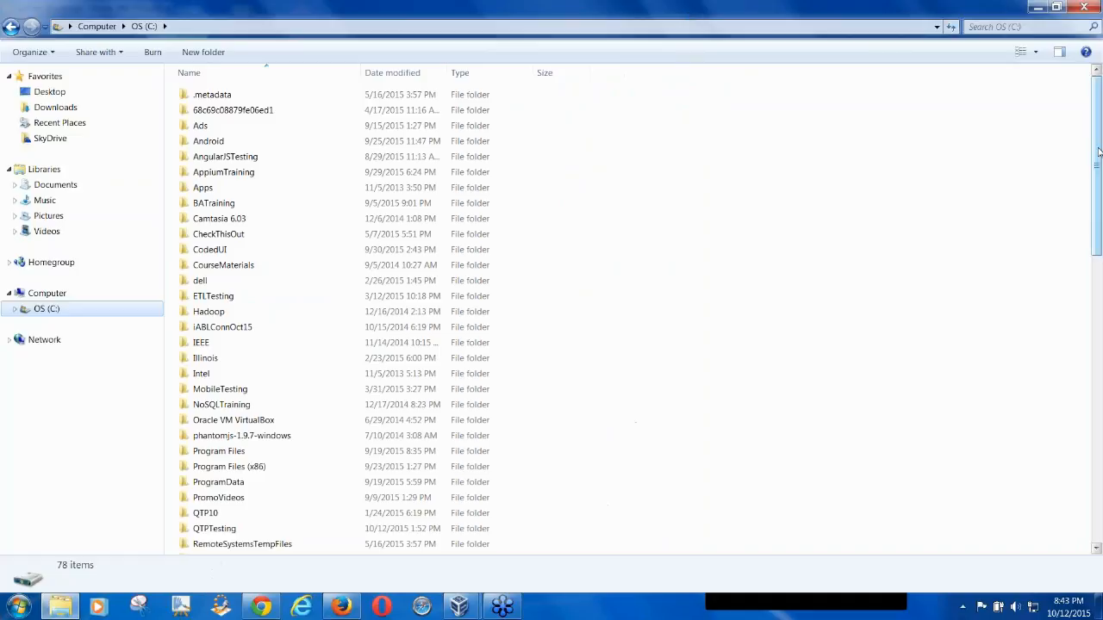
scroll(948, 147, down, 7)
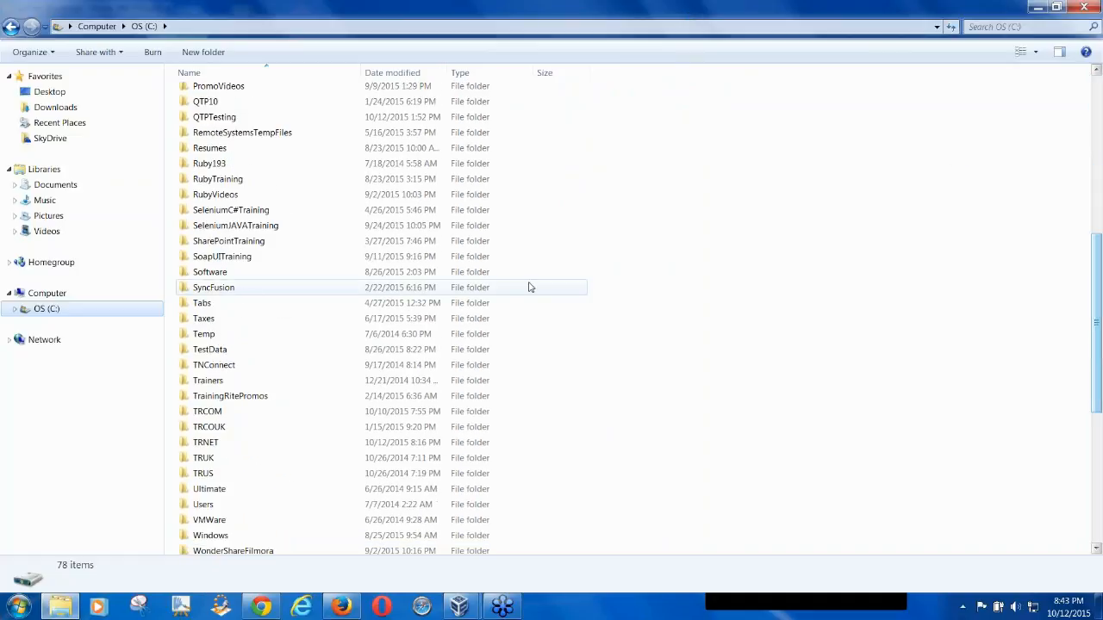
double_click(249, 255)
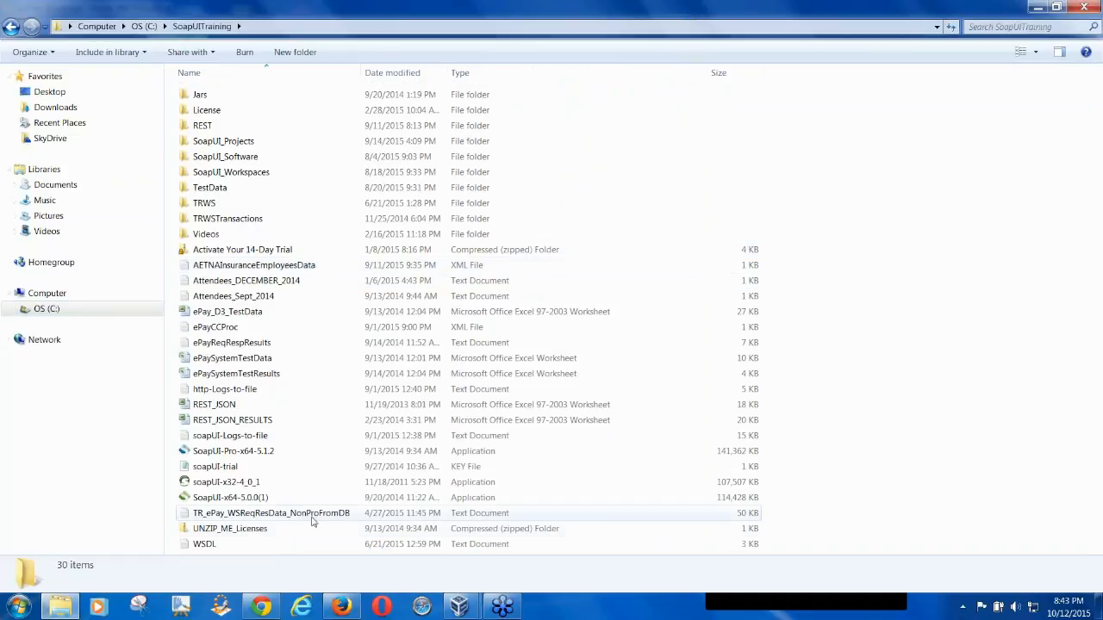
double_click(207, 543)
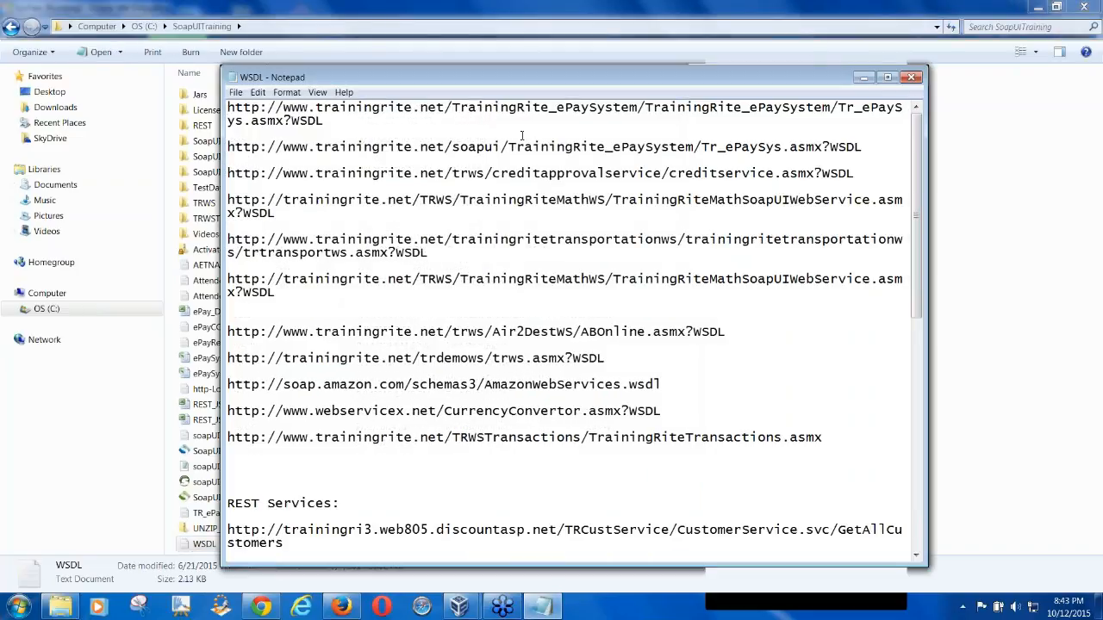
Copy the first ePaySystem Tr_ePaySys.asmx?WSDL address from the notes, then minimize Notepad
click(888, 76)
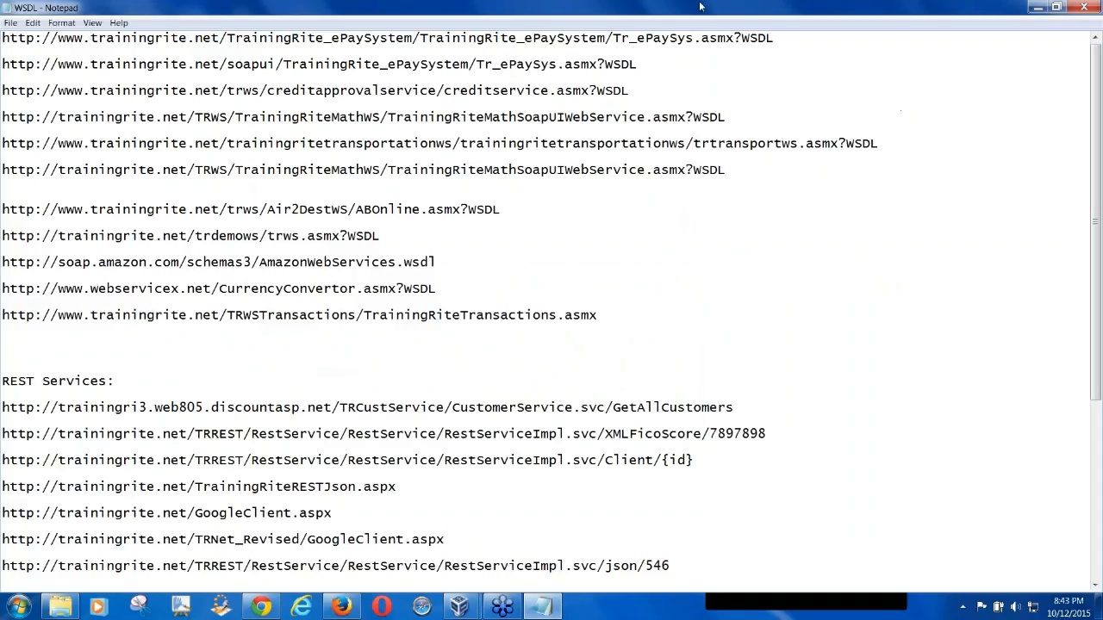
drag(785, 38, 4, 40)
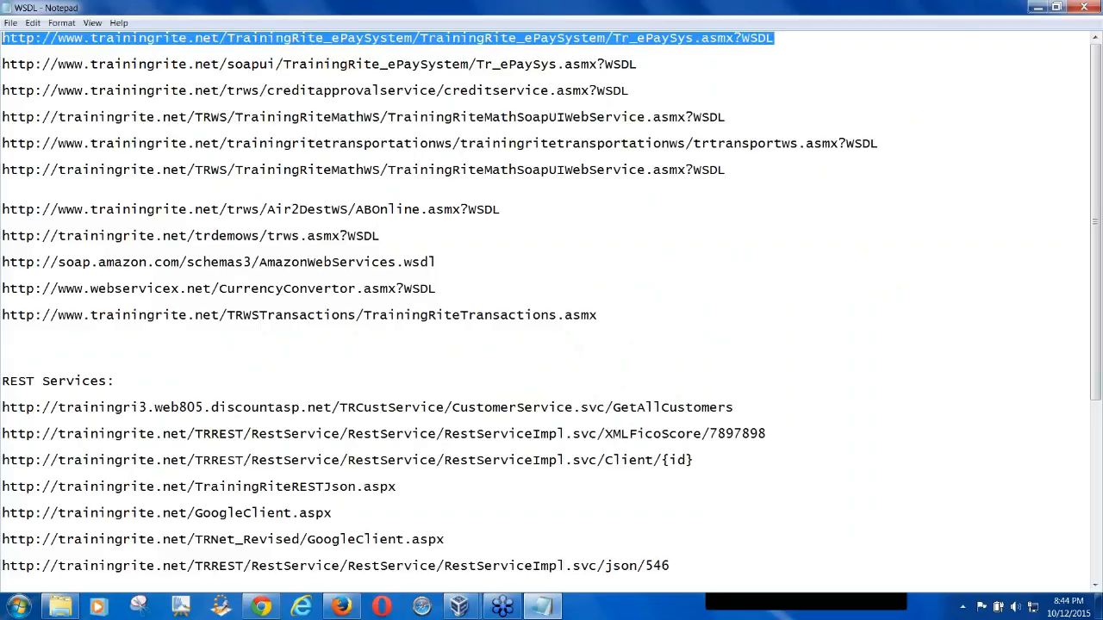
click(873, 439)
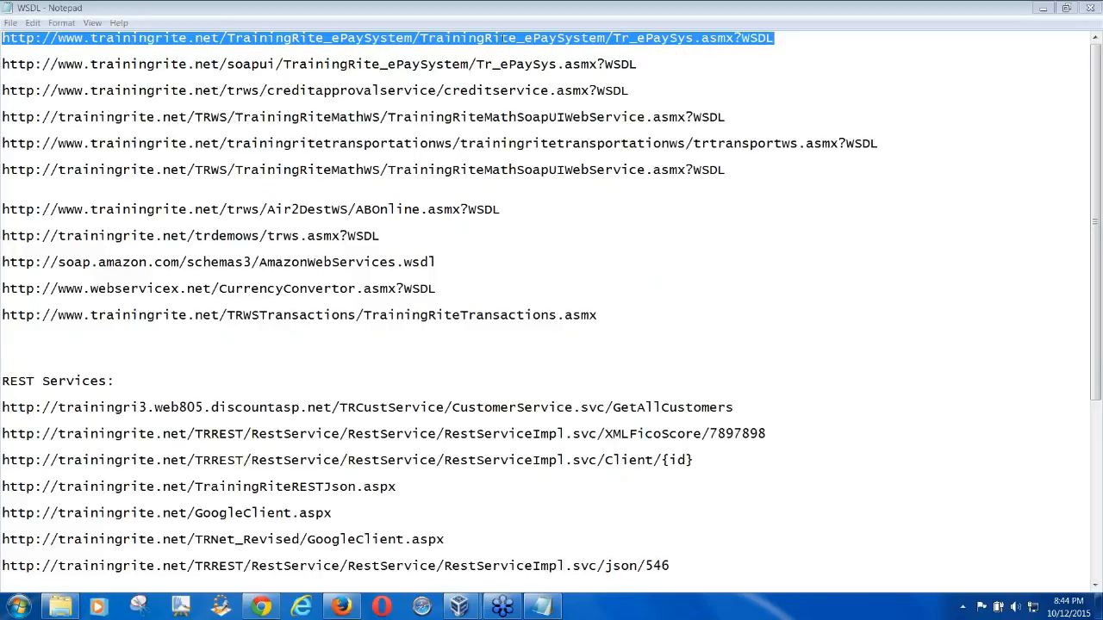
right_click(500, 35)
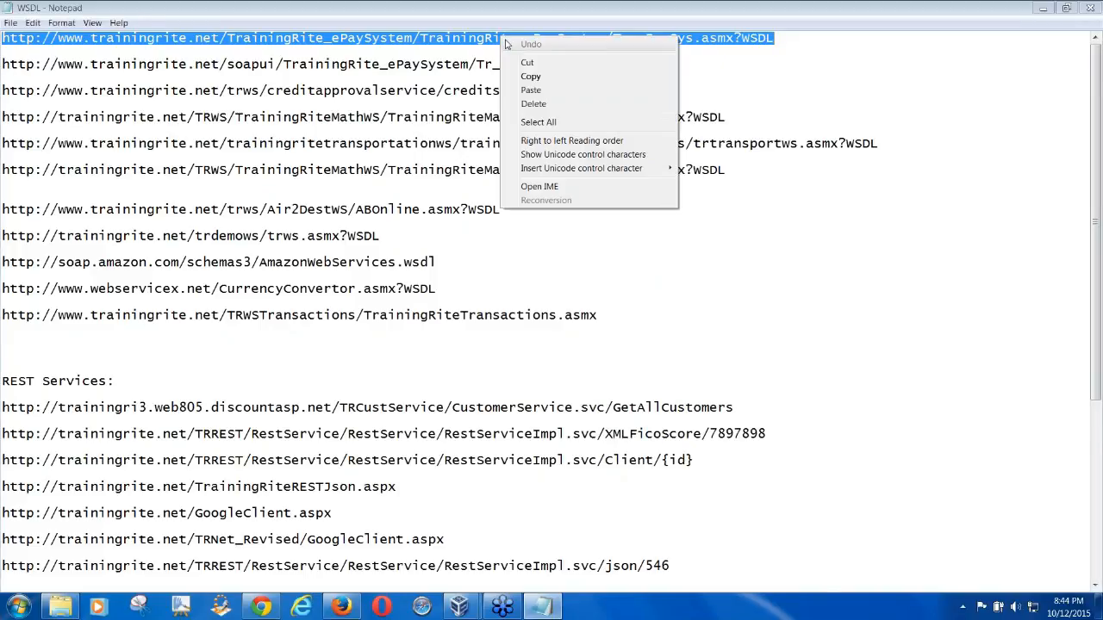
click(531, 76)
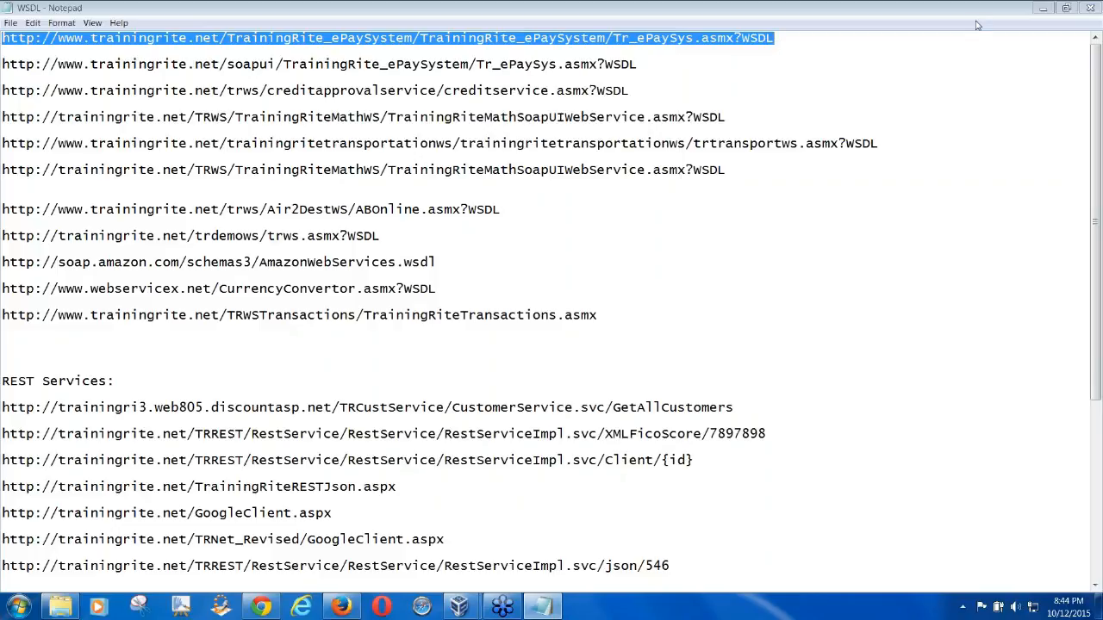
click(1042, 8)
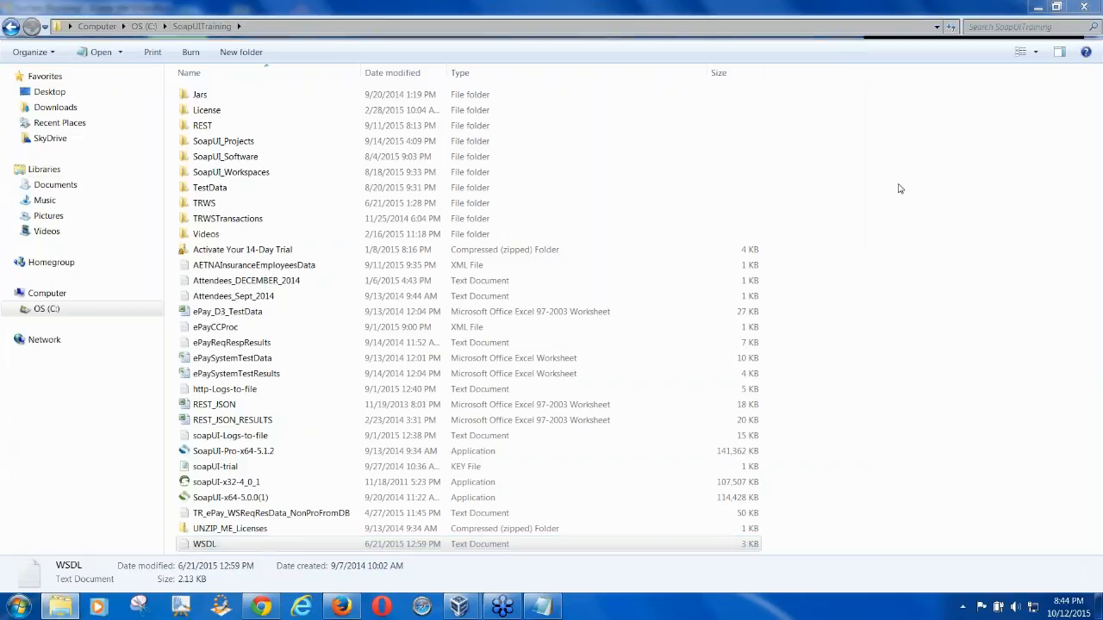
Paste the Tr_ePaySys.asmx?WSDL address into Initial WSDL, auto-filling project name Tr_ePaySys
click(1037, 7)
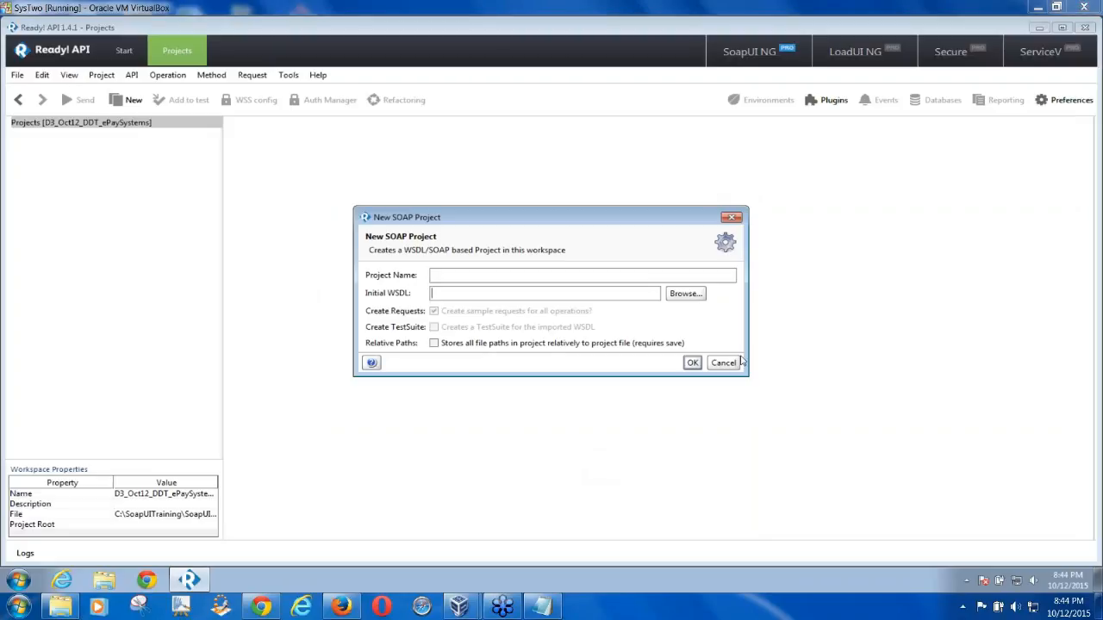
click(443, 275)
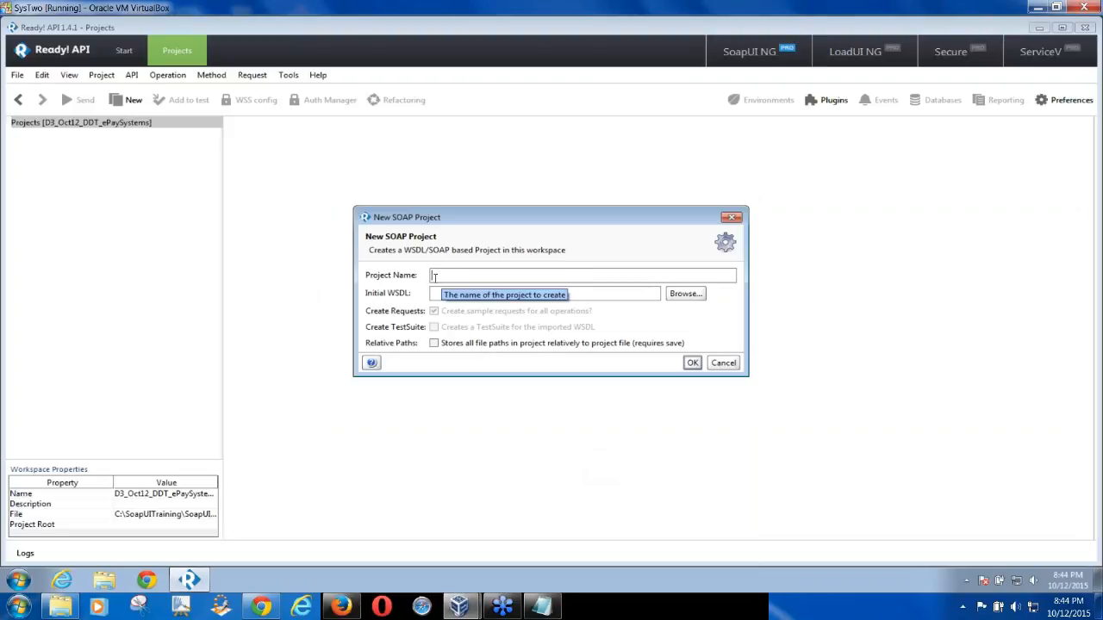
click(435, 293)
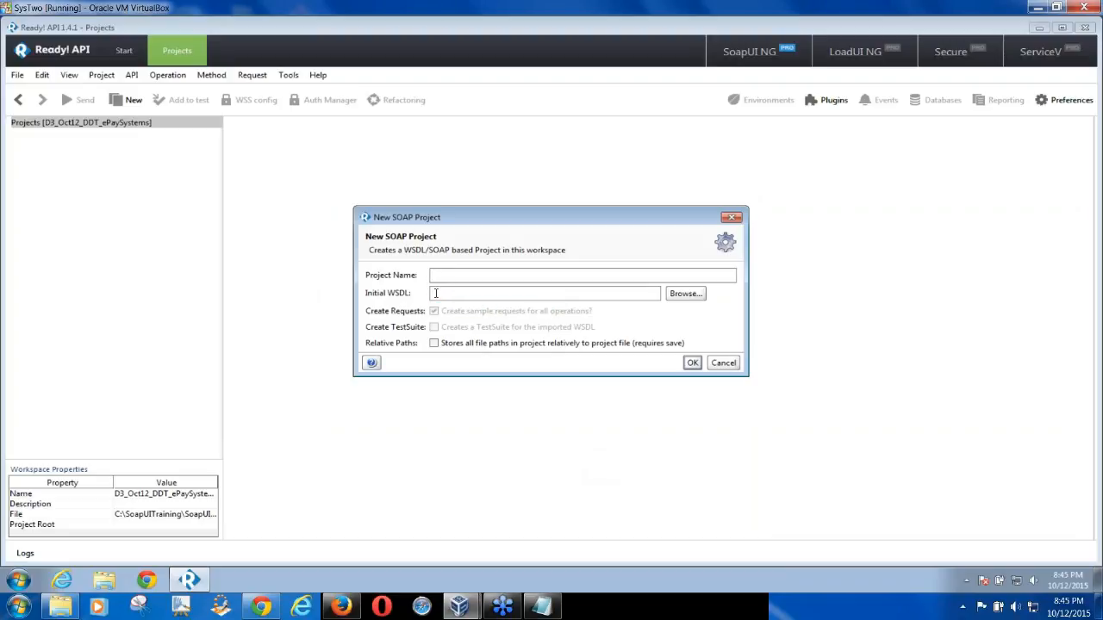
key(ctrl+v)
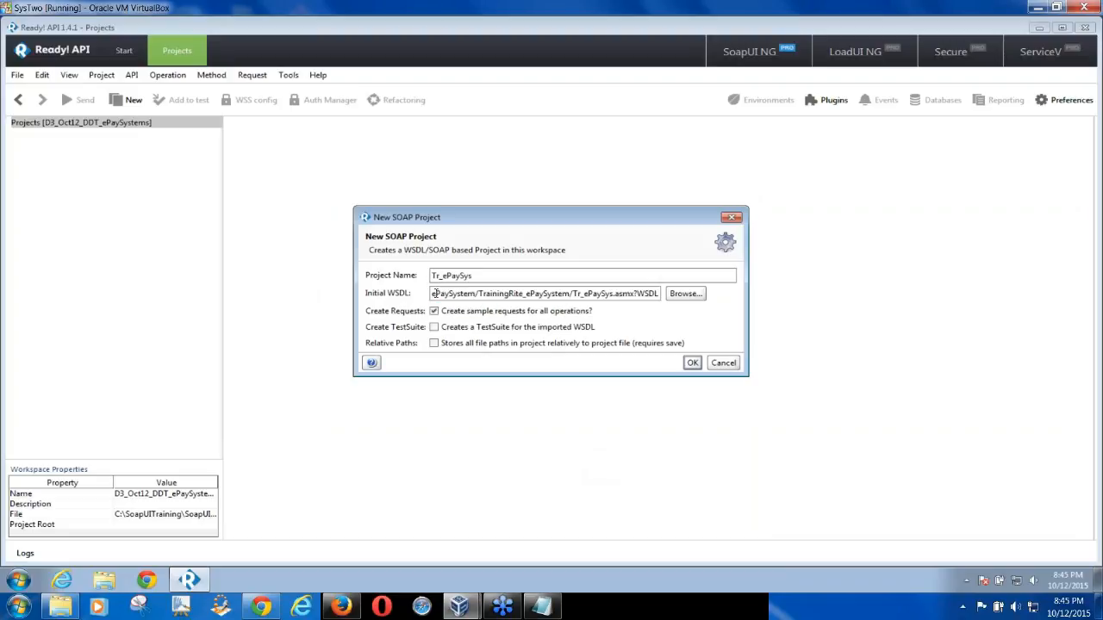
drag(473, 277, 430, 276)
click(21, 577)
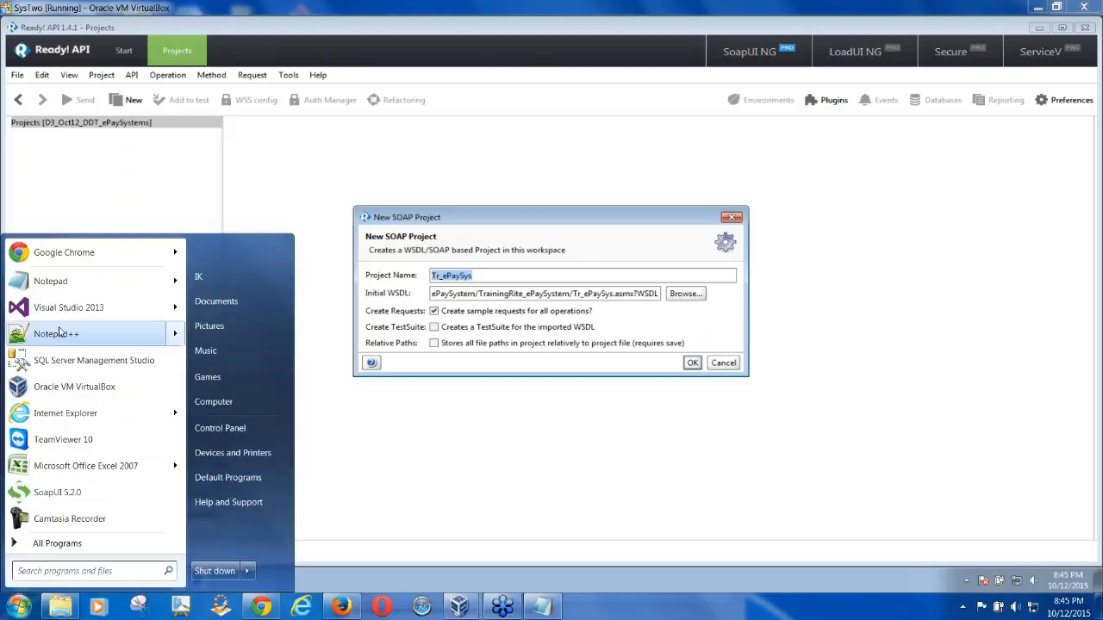
Paste the WSDL address into a new untitled Notepad note, widen it to one line, then minimize
click(50, 281)
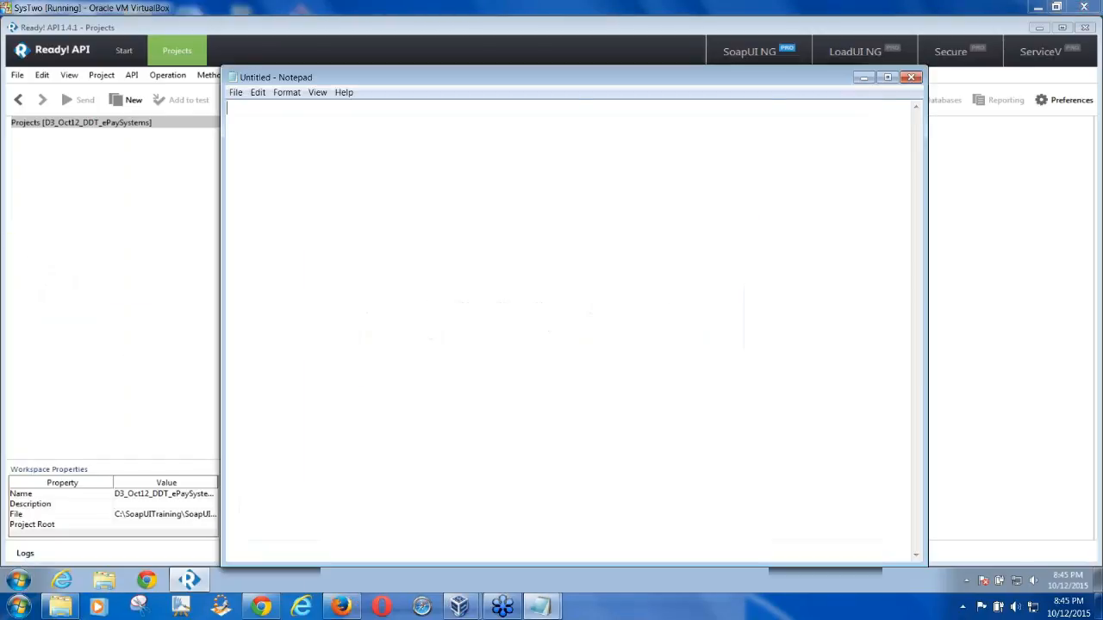
key(ctrl+v)
drag(221, 209, 91, 222)
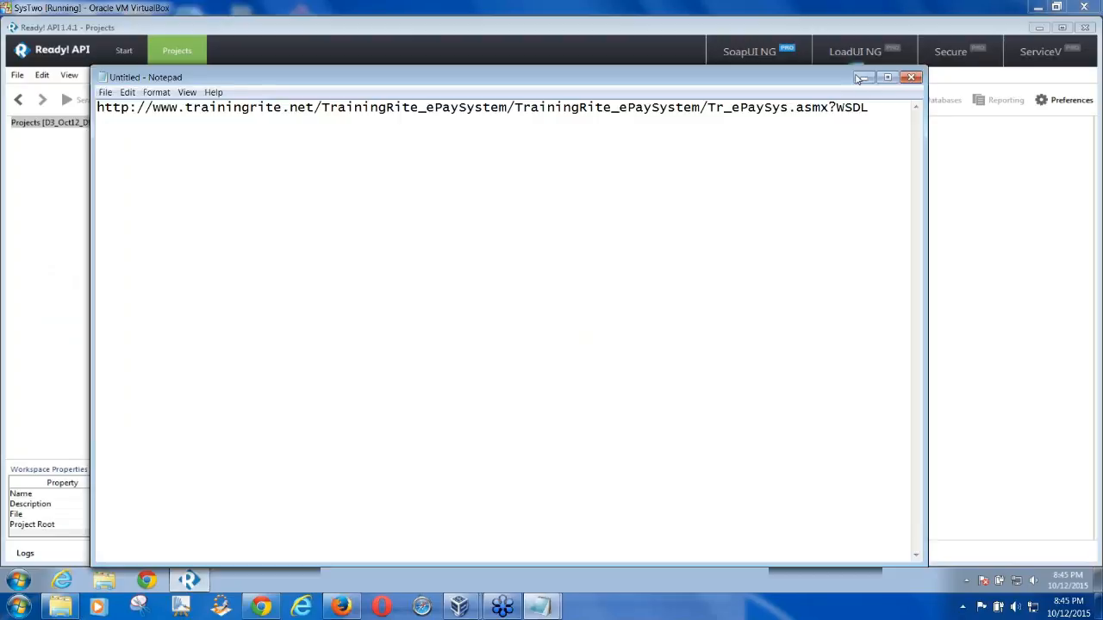
click(864, 77)
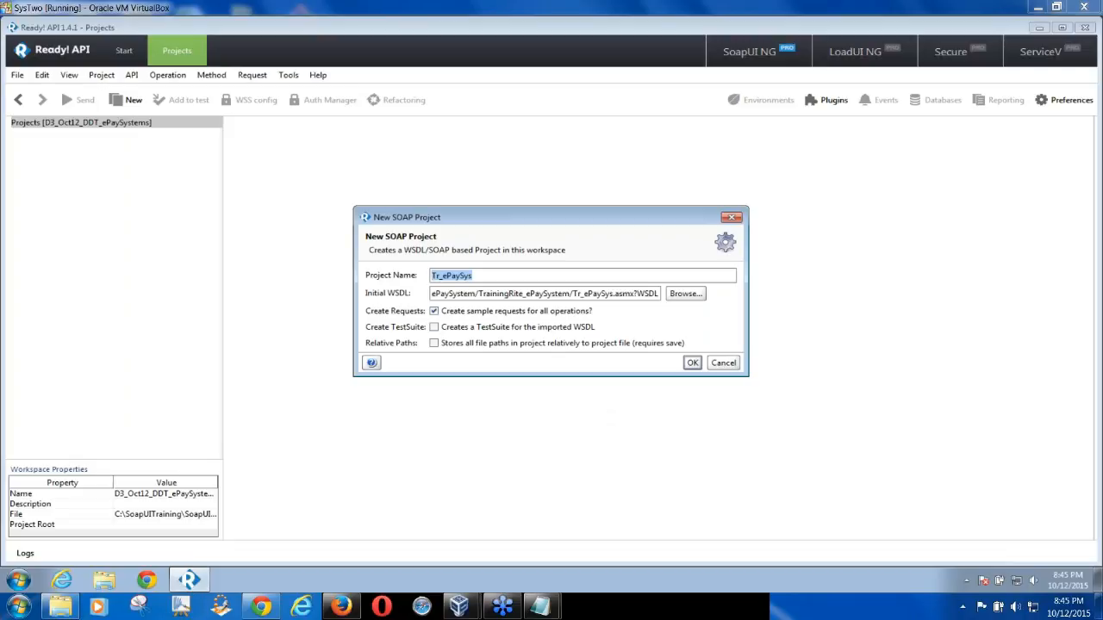
Prefix the project name with D3_Oct_2015_ so it reads D3_Oct_2015_Tr_ePaySys
drag(353, 280, 163, 290)
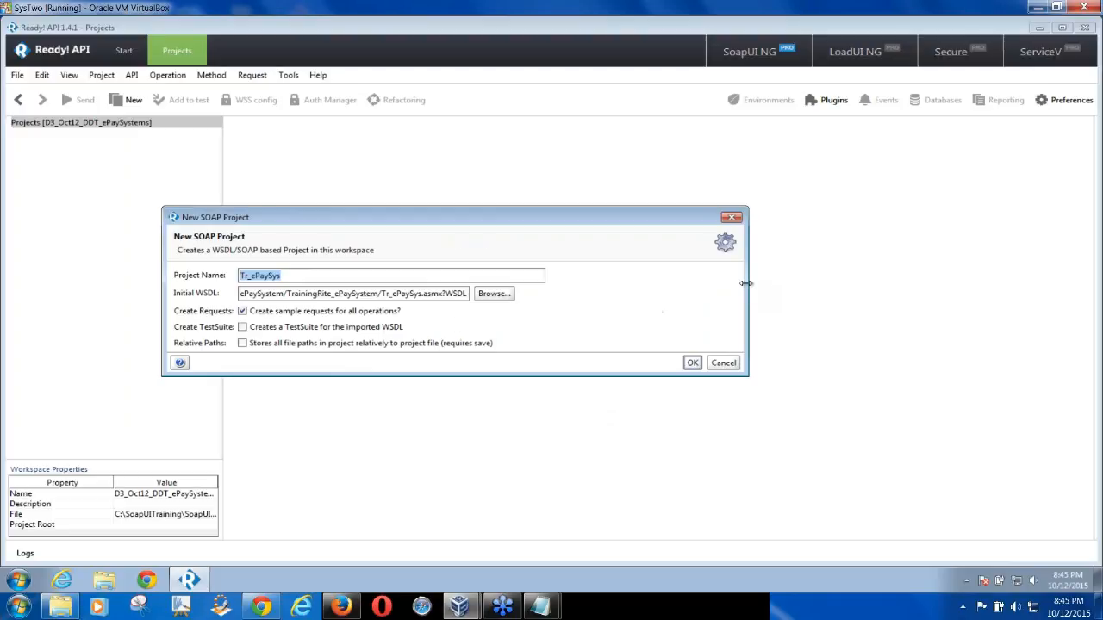
click(466, 294)
drag(323, 298, 196, 297)
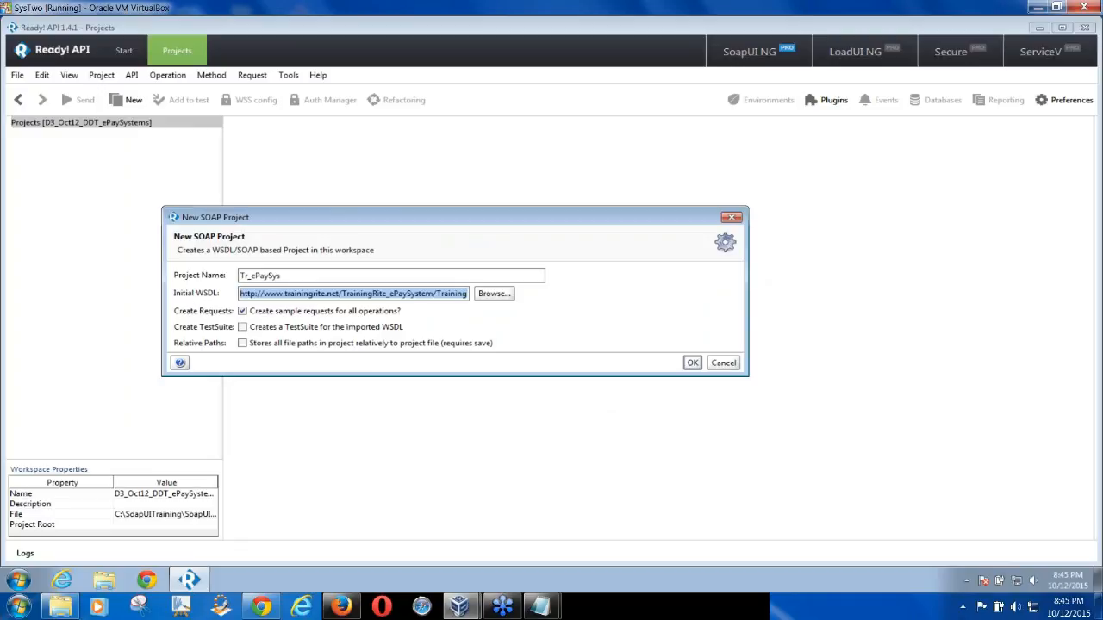
click(241, 276)
text(D3_Oct_2015_)
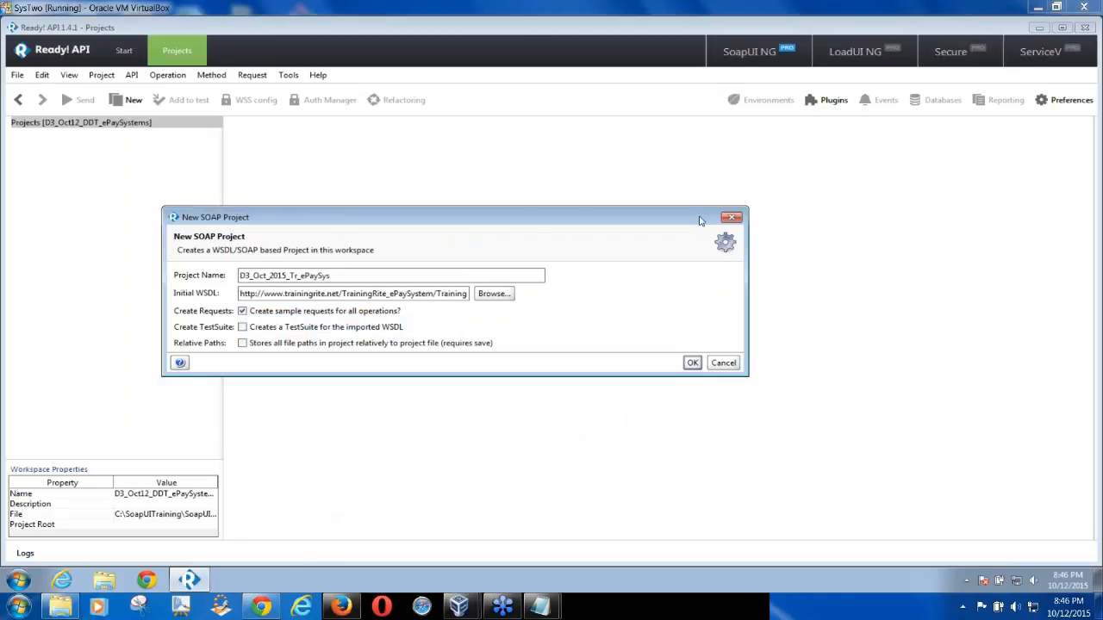
mouse_move(540, 607)
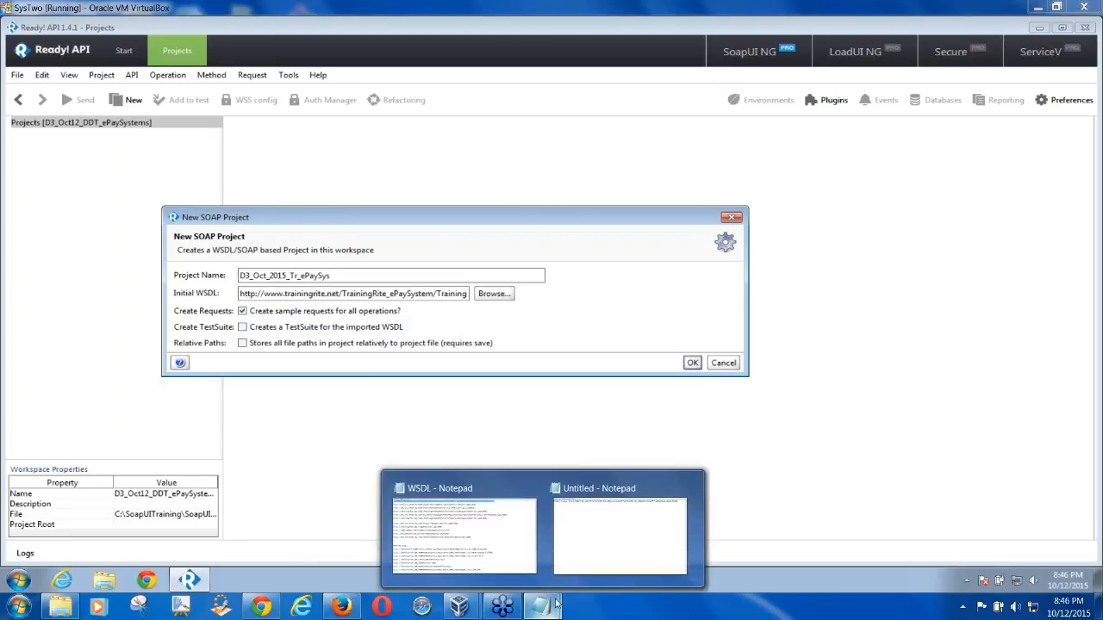
click(621, 521)
drag(98, 108, 868, 107)
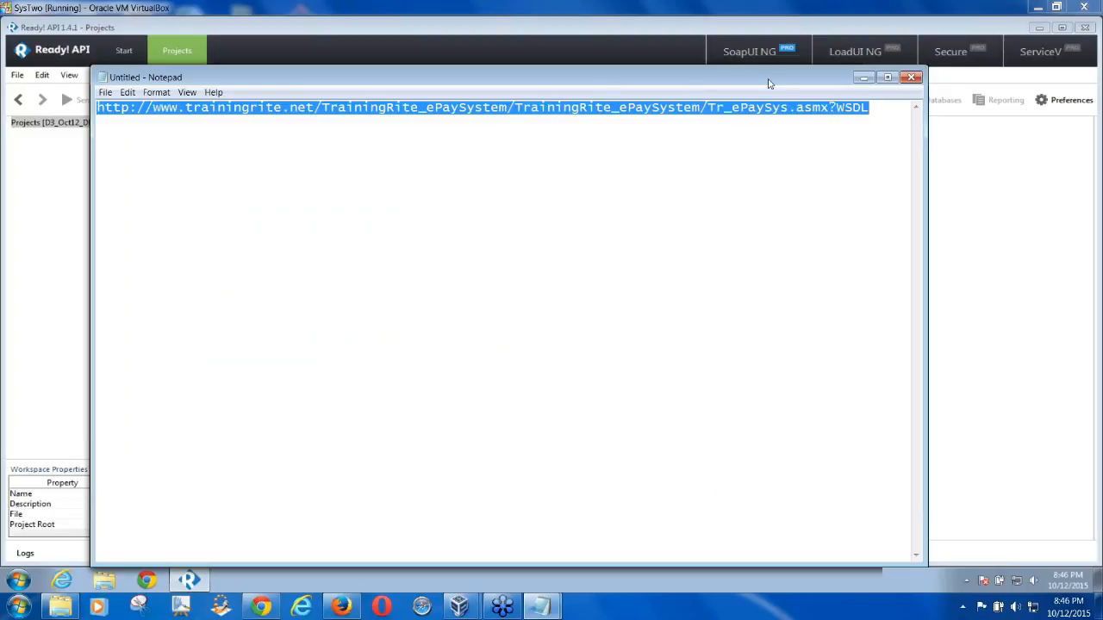
drag(767, 78, 725, 79)
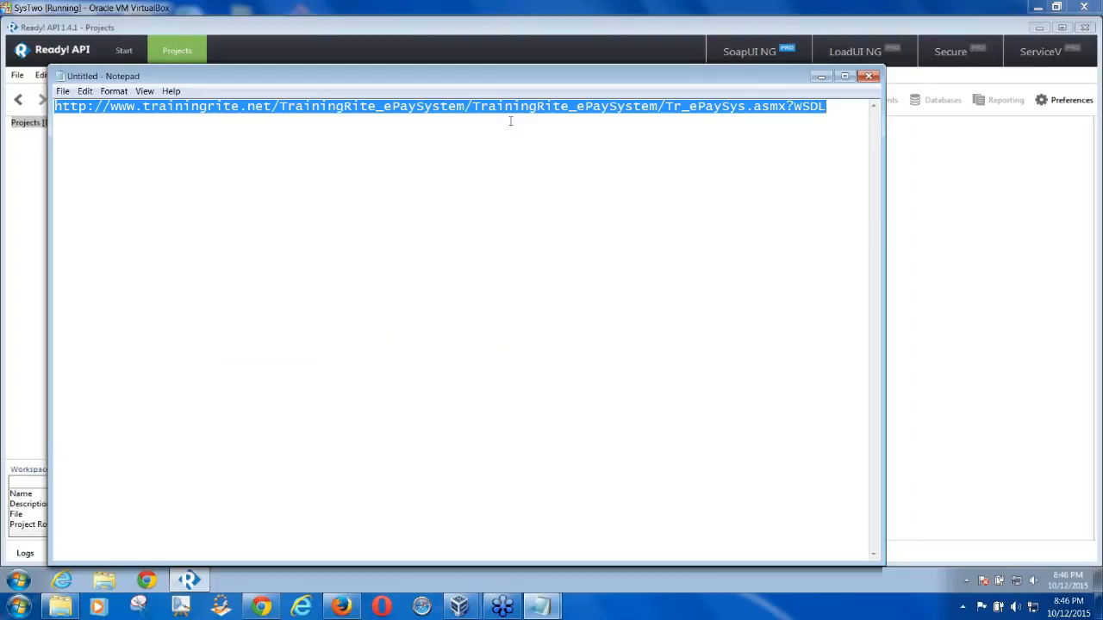
click(273, 106)
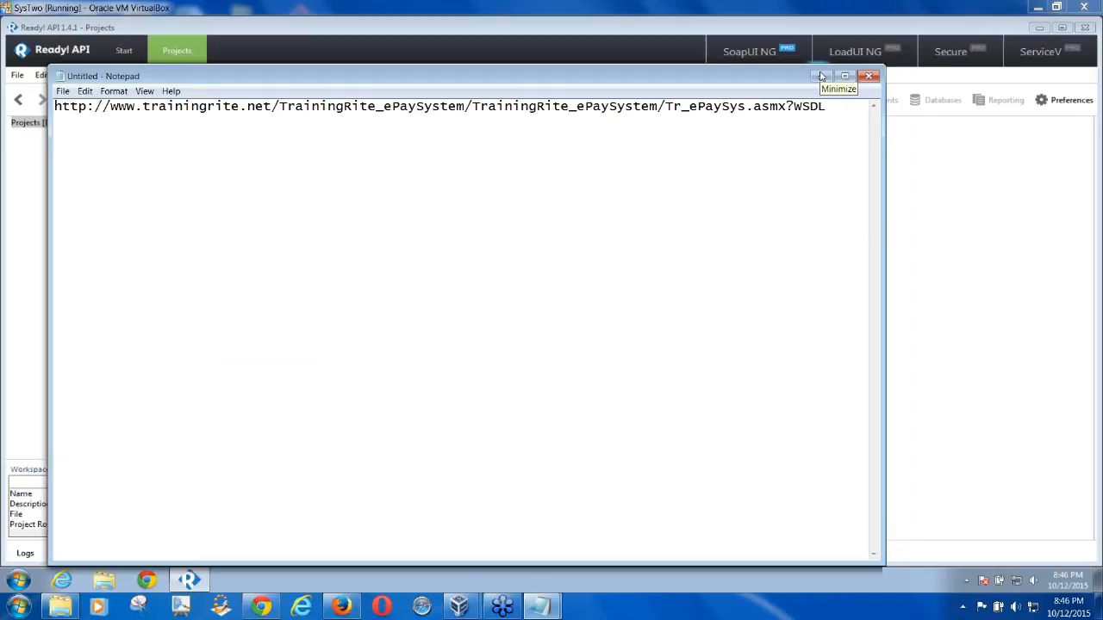
click(820, 77)
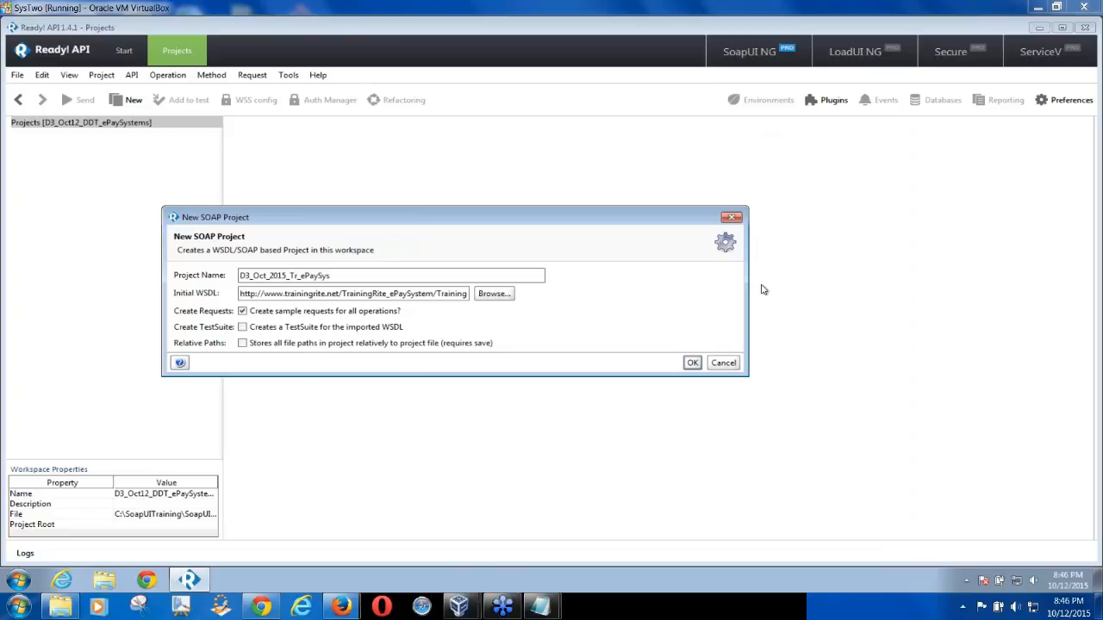
Confirm the dialog to create D3_Oct_2015_Tr_ePaySys with TR_ePaySysSoap and TR_ePaySysSoap12 interfaces
drag(750, 290, 638, 276)
drag(563, 222, 696, 146)
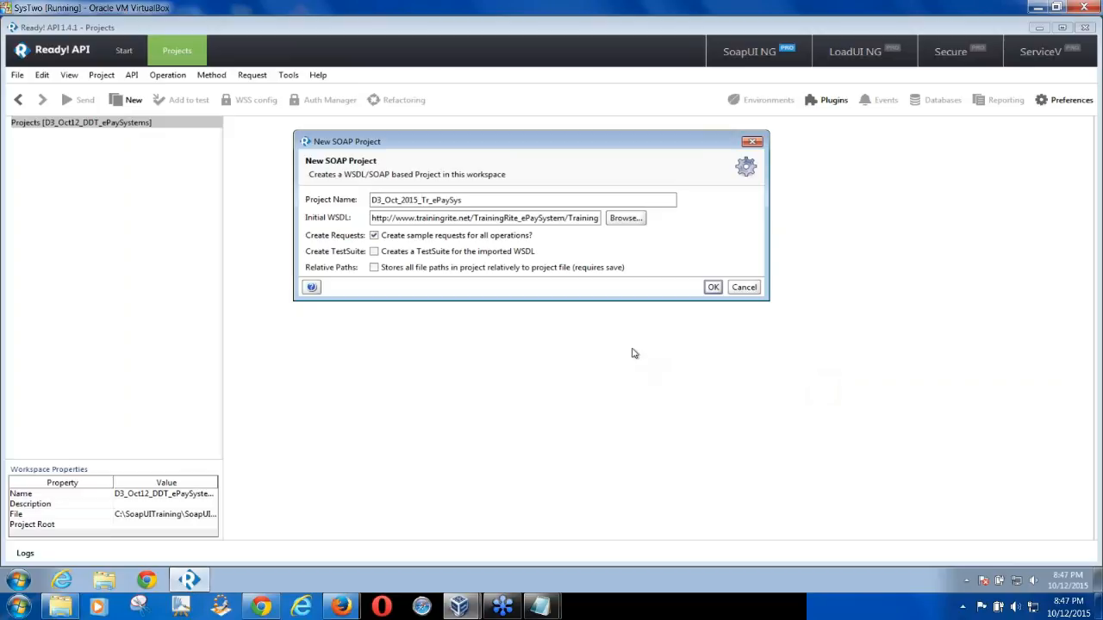
click(713, 287)
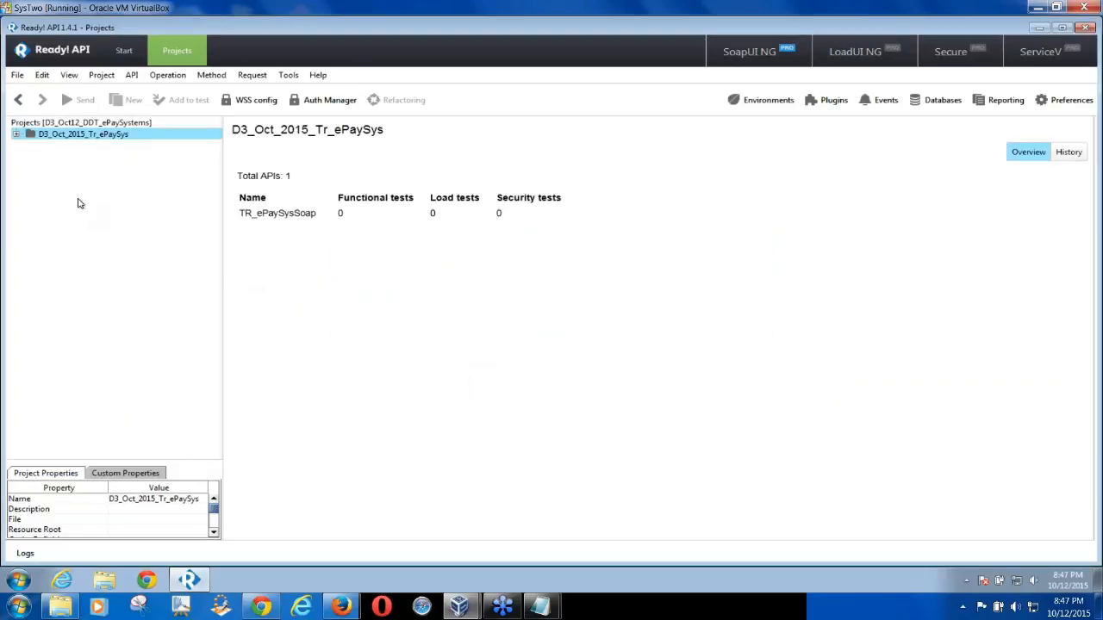
Delete the TR_ePaySysSoap interface from the project, then select TR_ePaySysSoap12
click(16, 136)
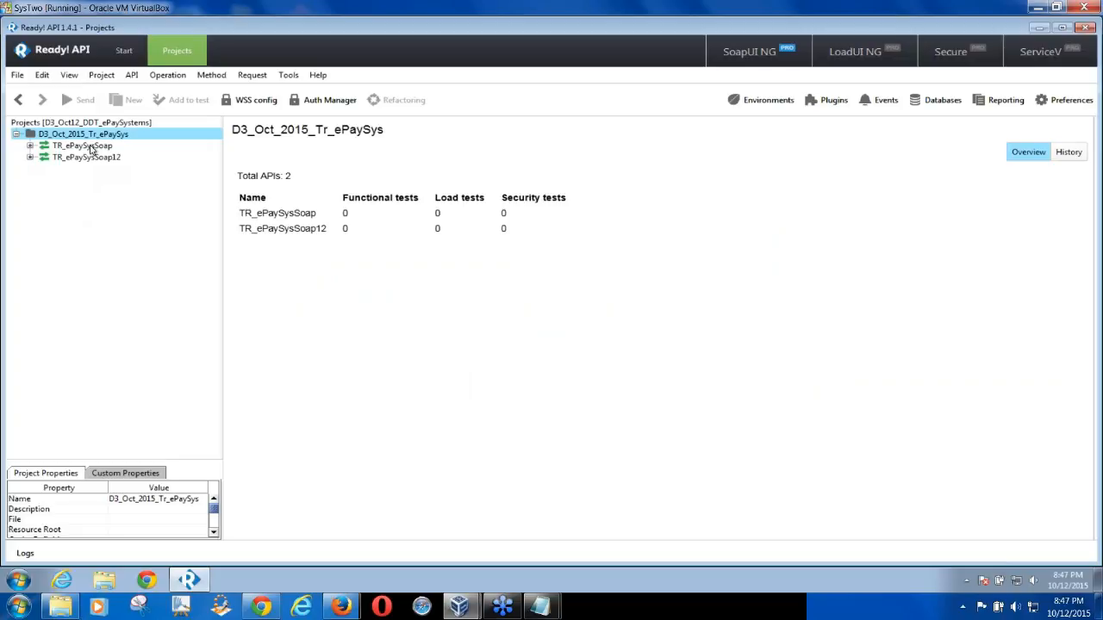
click(87, 146)
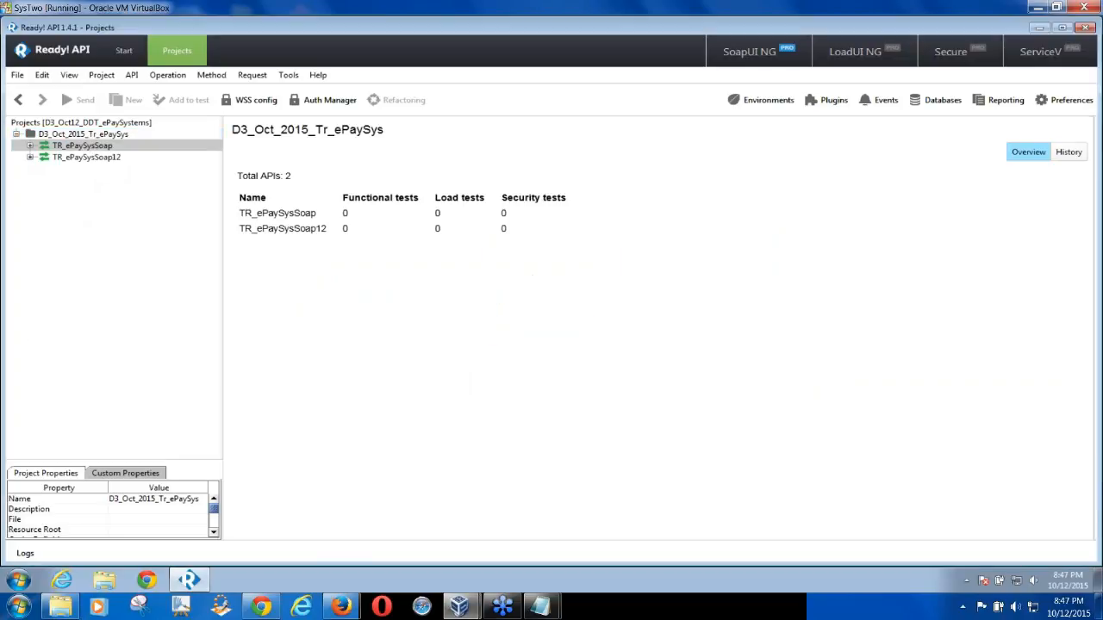
right_click(90, 146)
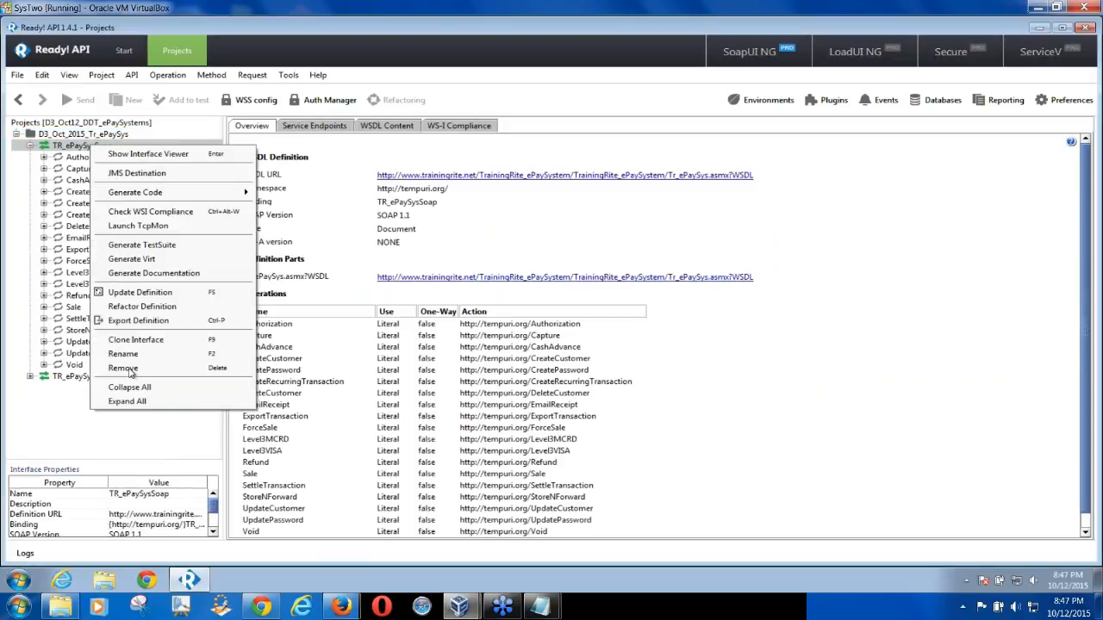
click(125, 369)
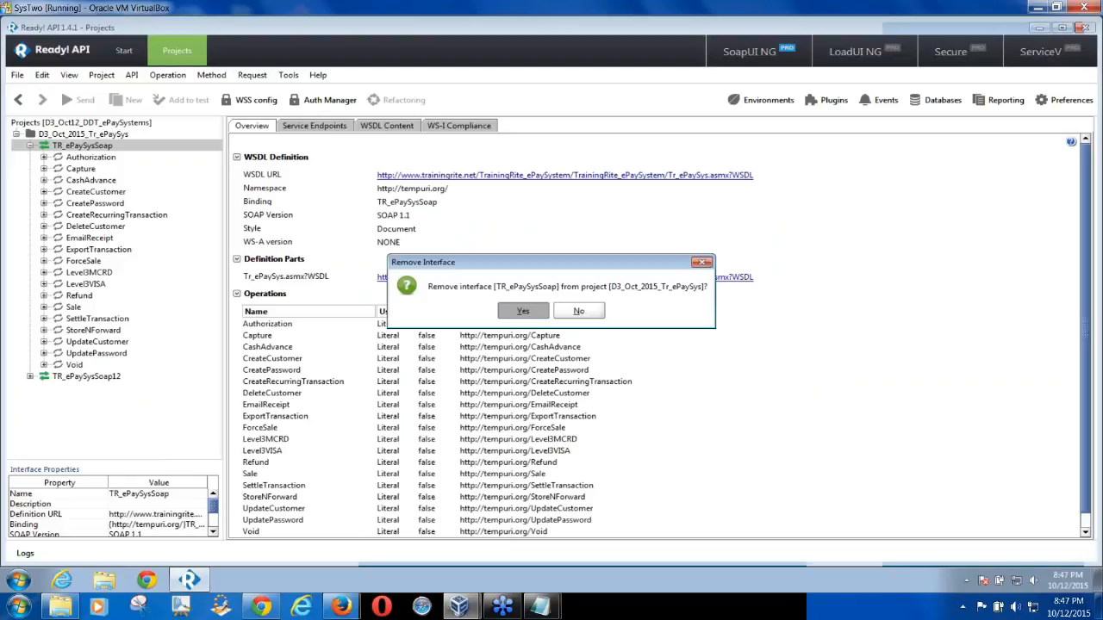
click(523, 311)
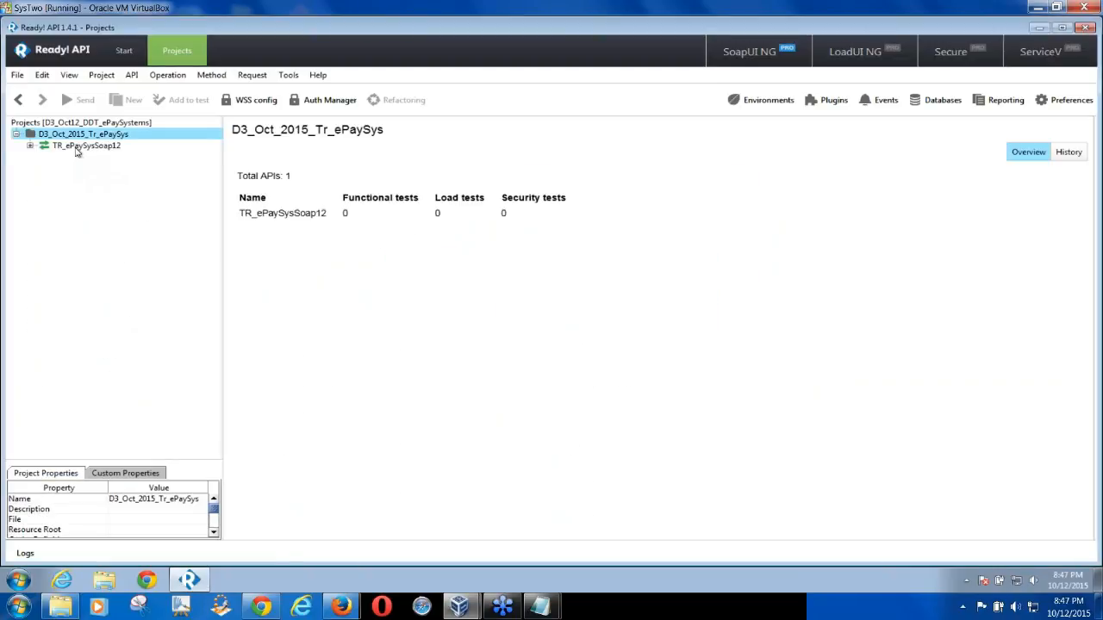
click(78, 147)
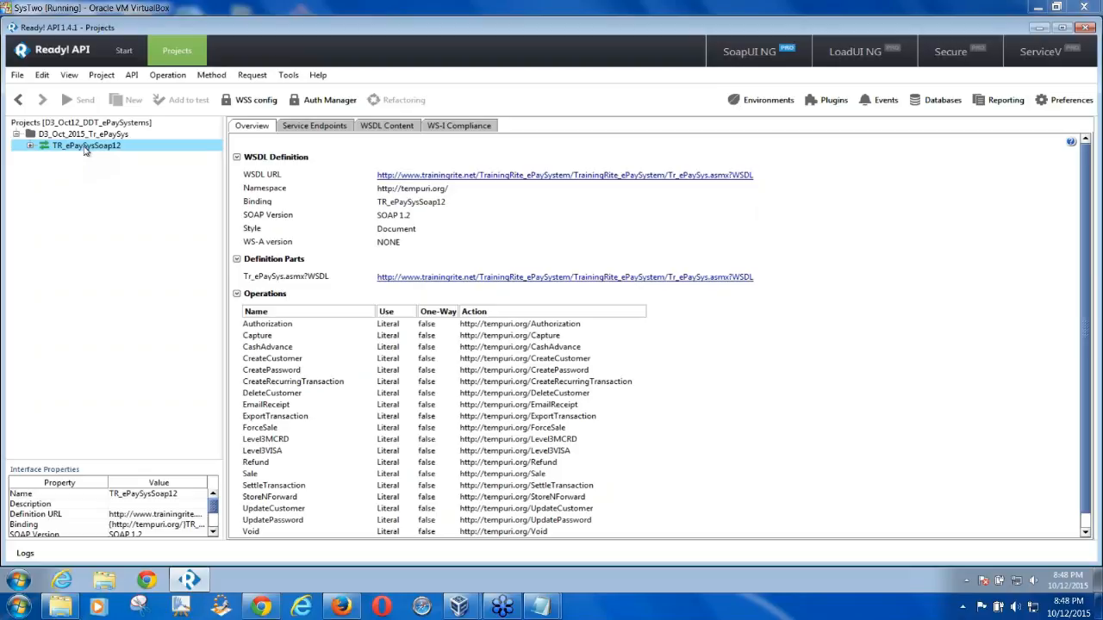
Open Authorization's Request 1 with strCC, strEXPMNTH, CVV2, strYR, dblAmount fields, then collapse Authorization
click(30, 145)
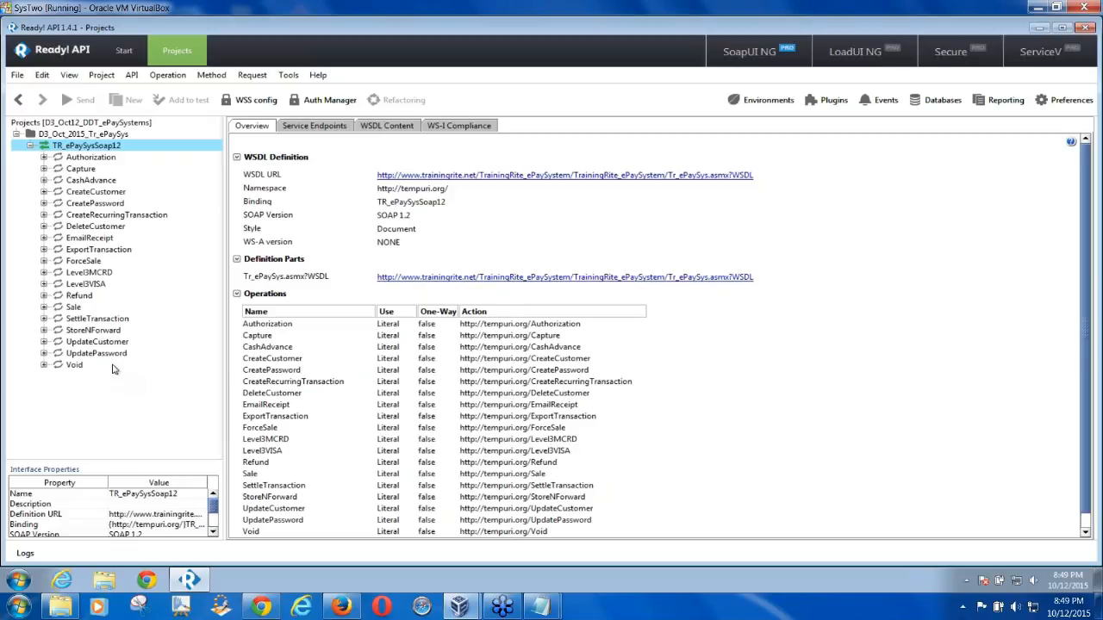
click(43, 157)
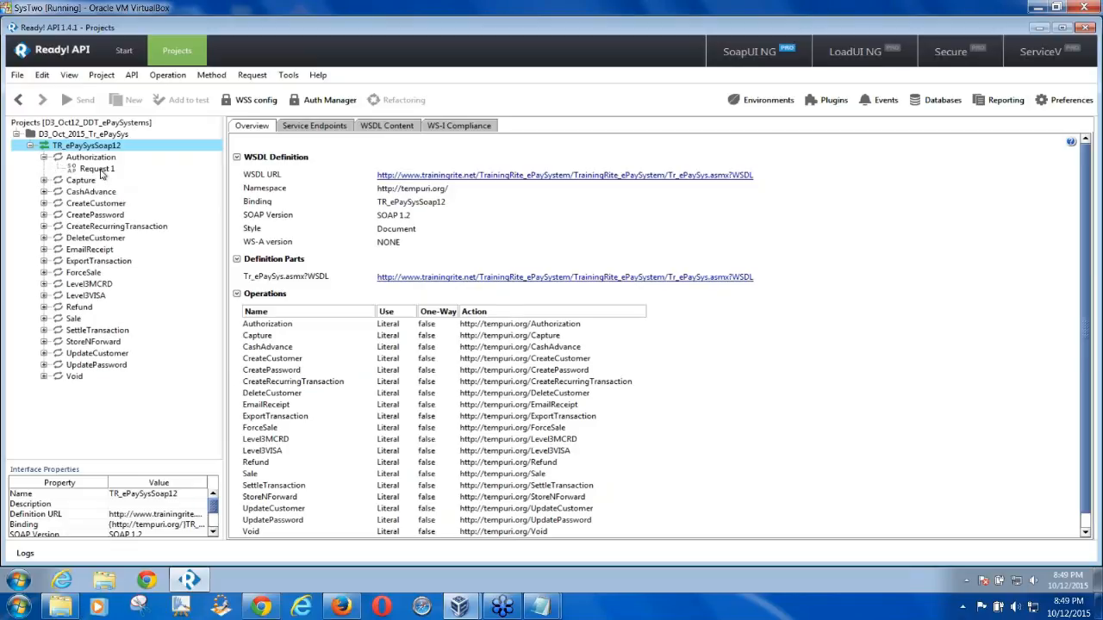
double_click(109, 170)
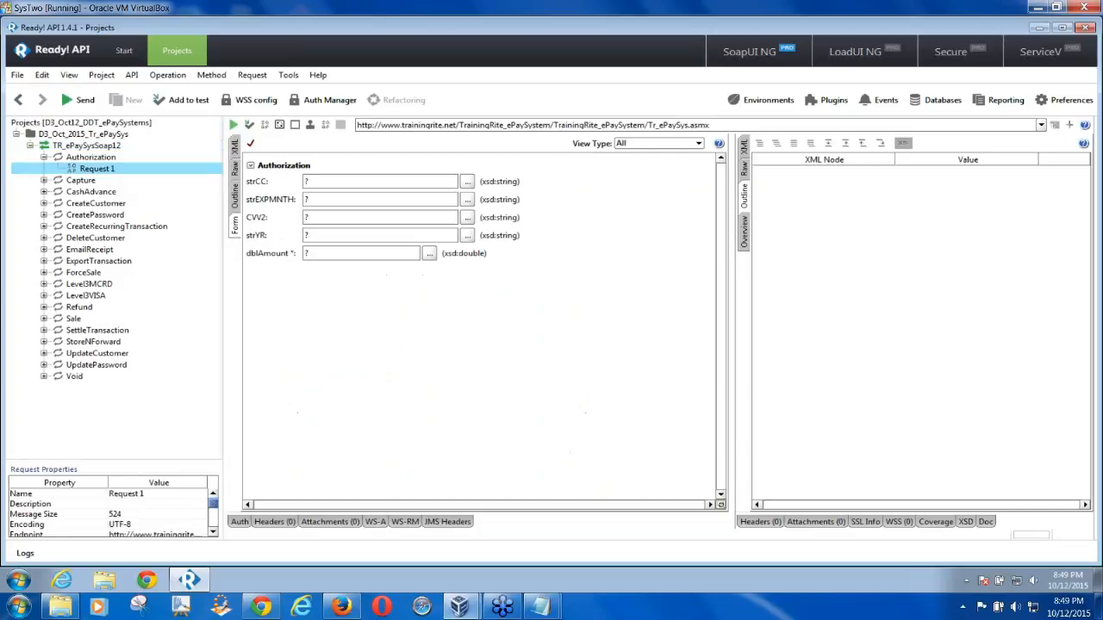
click(309, 182)
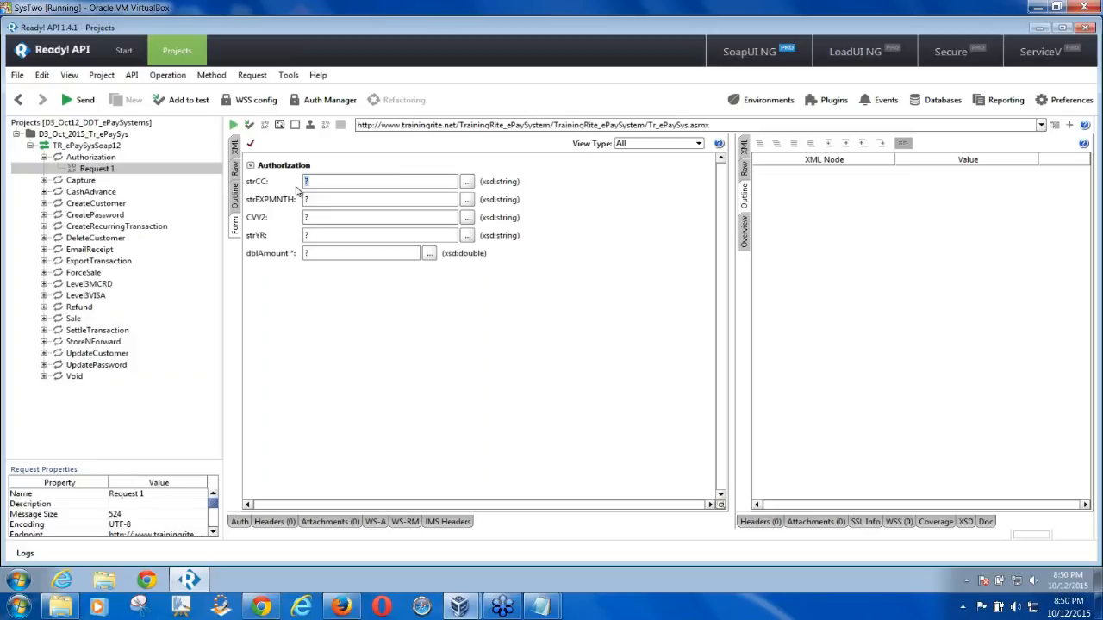
click(45, 157)
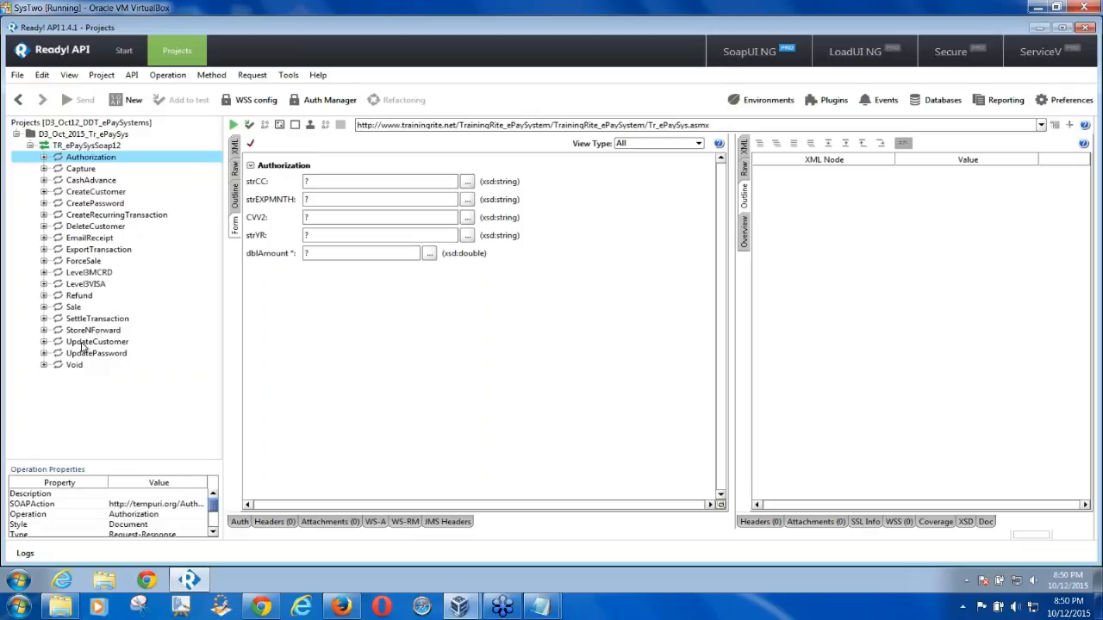
Generate a TR_ePaySysSoap12 test suite, one TestCase per operation, named TR_ePaySysTestSuite
right_click(97, 145)
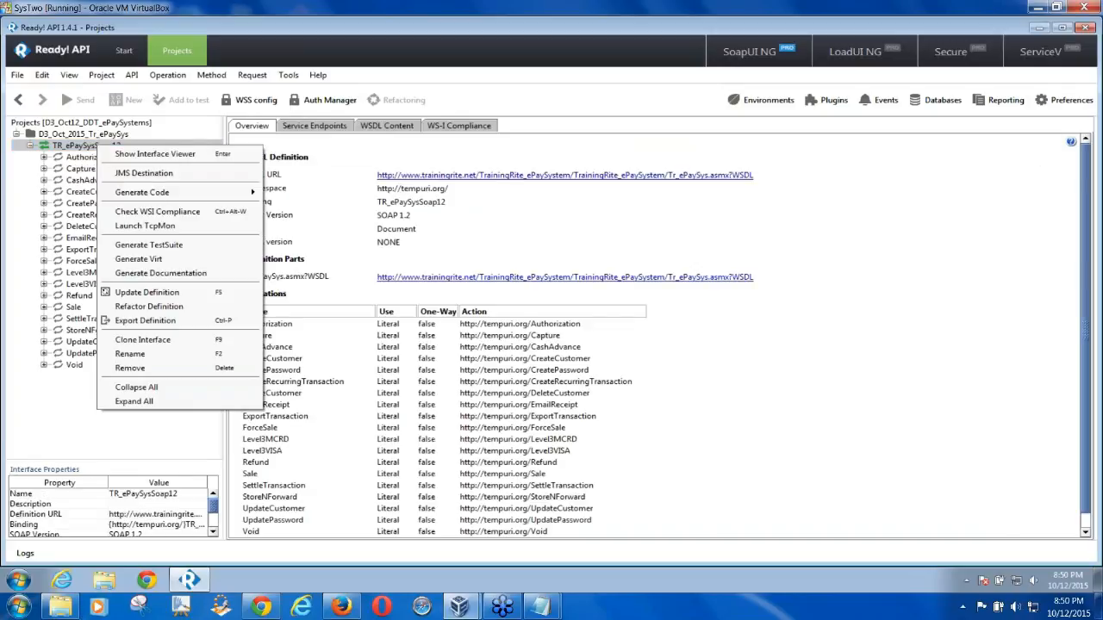
click(149, 247)
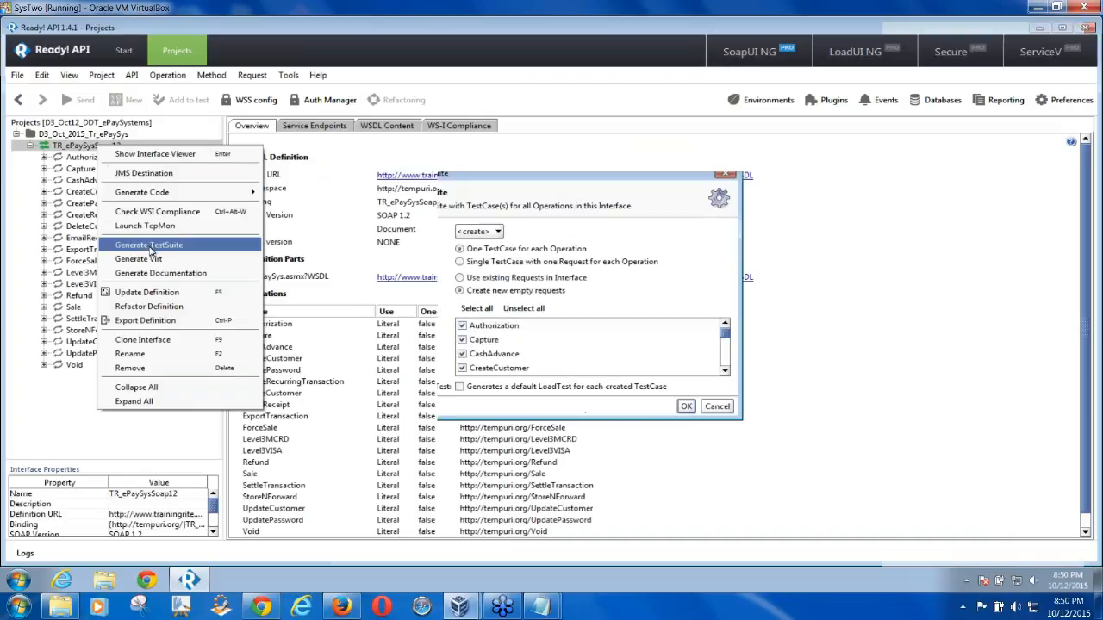
drag(462, 178, 259, 162)
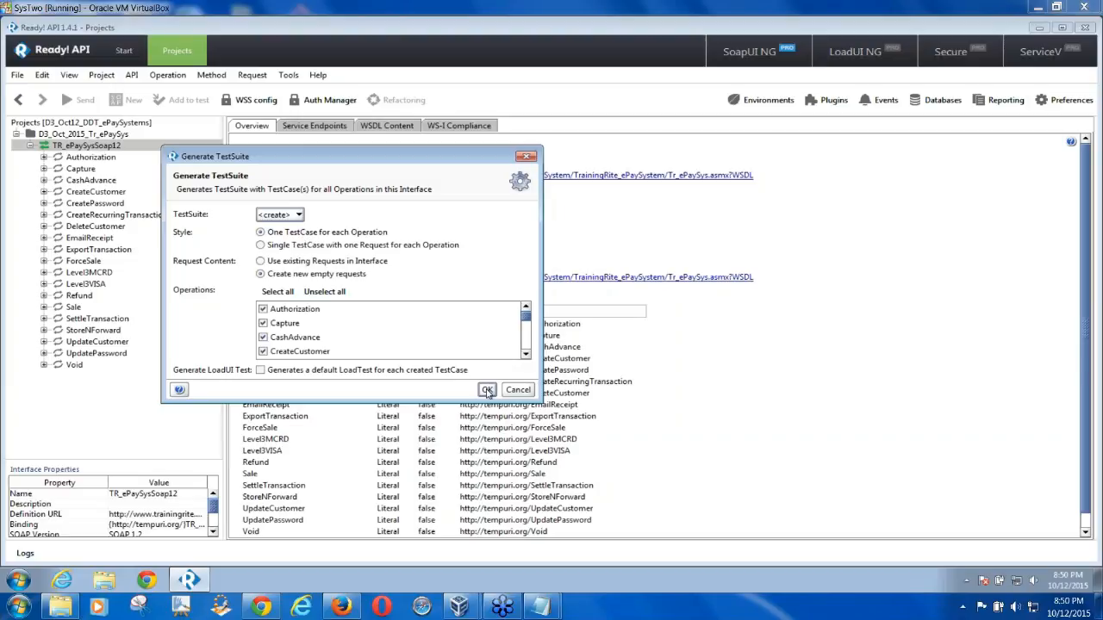
click(487, 390)
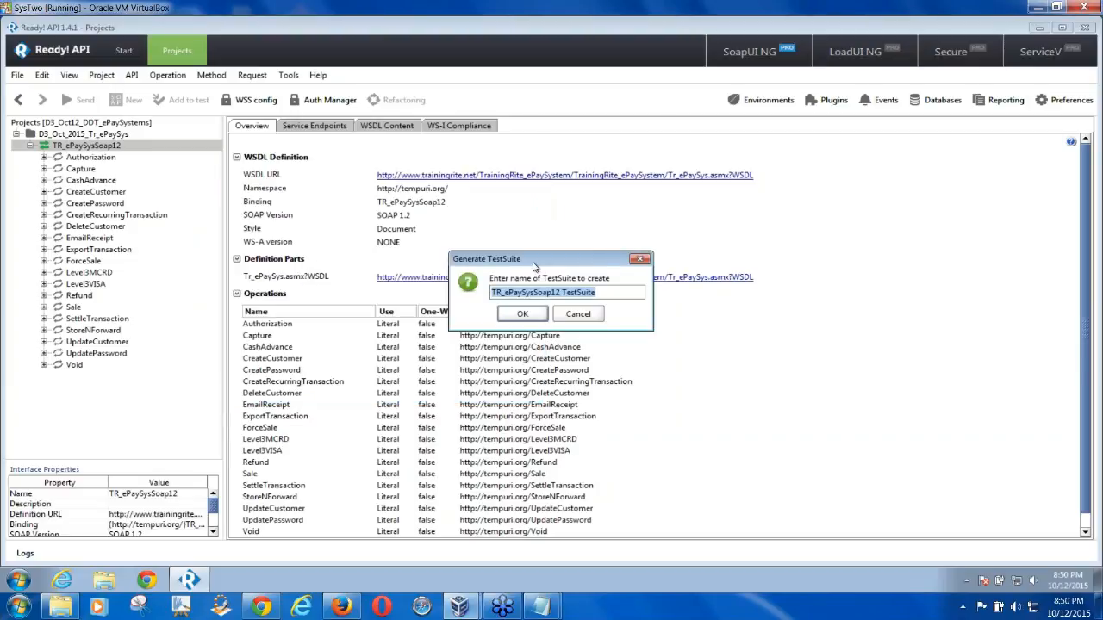
drag(535, 261, 405, 237)
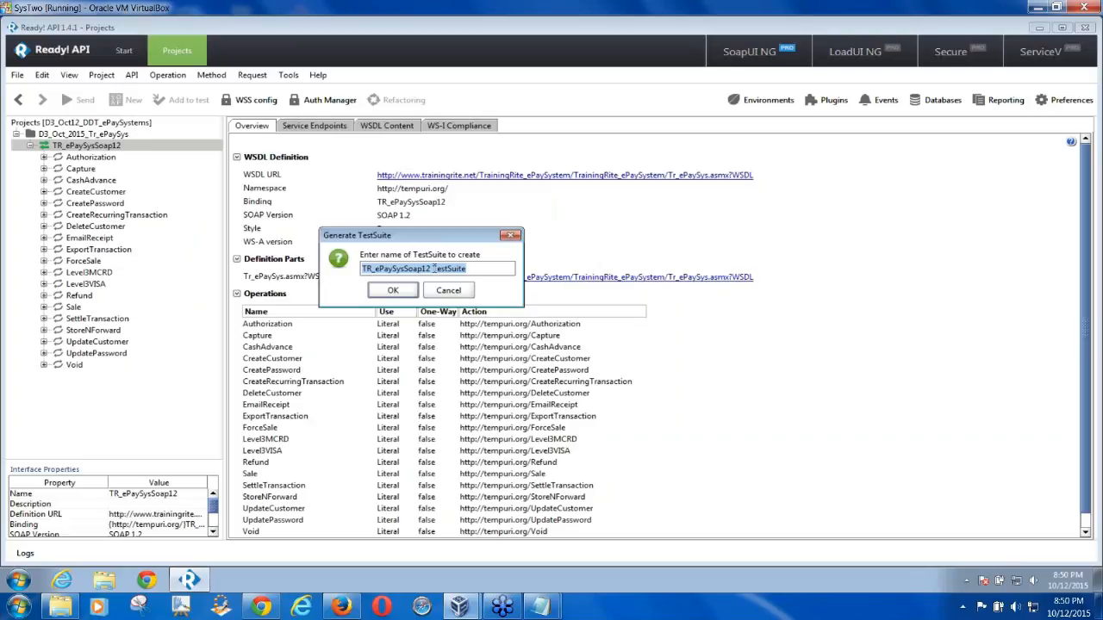
click(433, 268)
key(BackSpace)
key(BackSpace)
key(BackSpace)
key(BackSpace)
key(BackSpace)
key(BackSpace)
key(BackSpace)
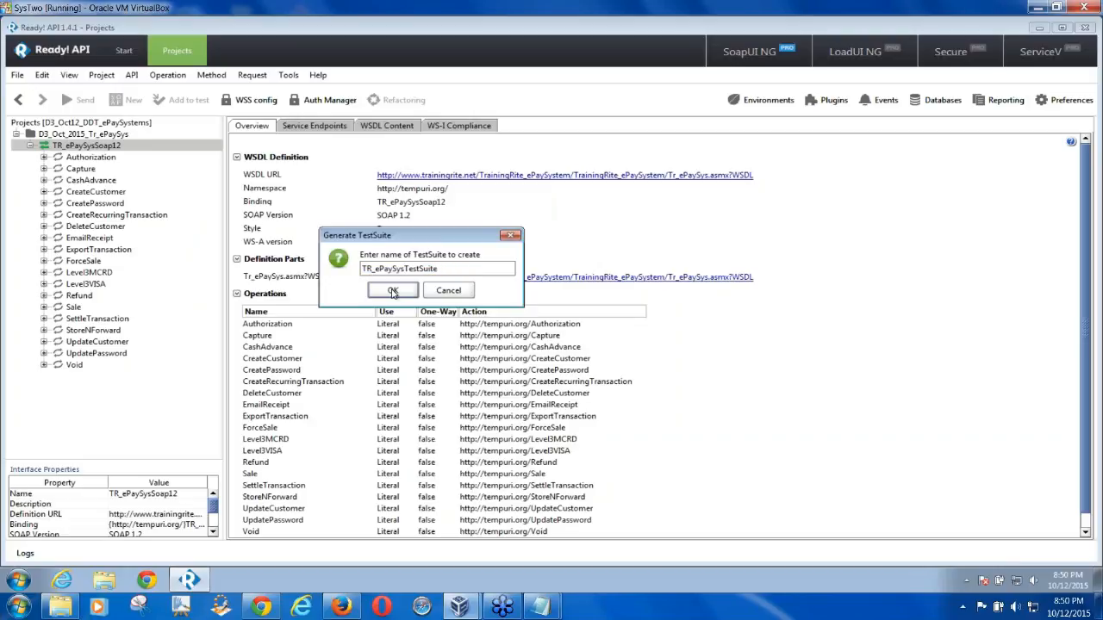
click(393, 292)
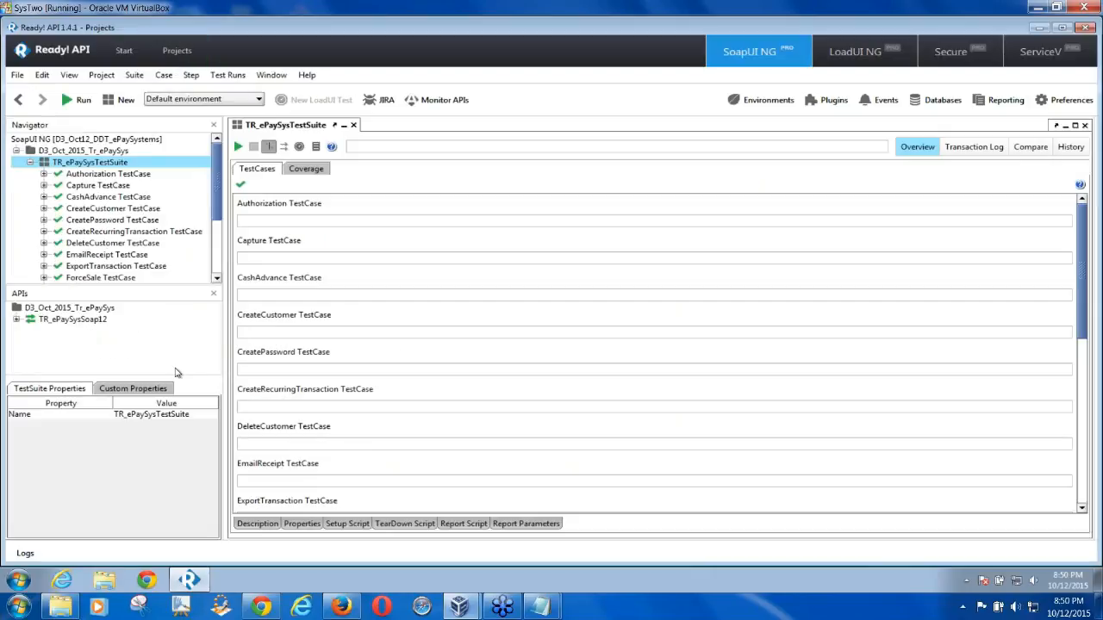
Hide the APIs list and open the Authorization TestCase's Authorization request step
mouse_move(218, 207)
mouse_down()
mouse_move(220, 221)
mouse_move(220, 207)
mouse_up()
click(88, 176)
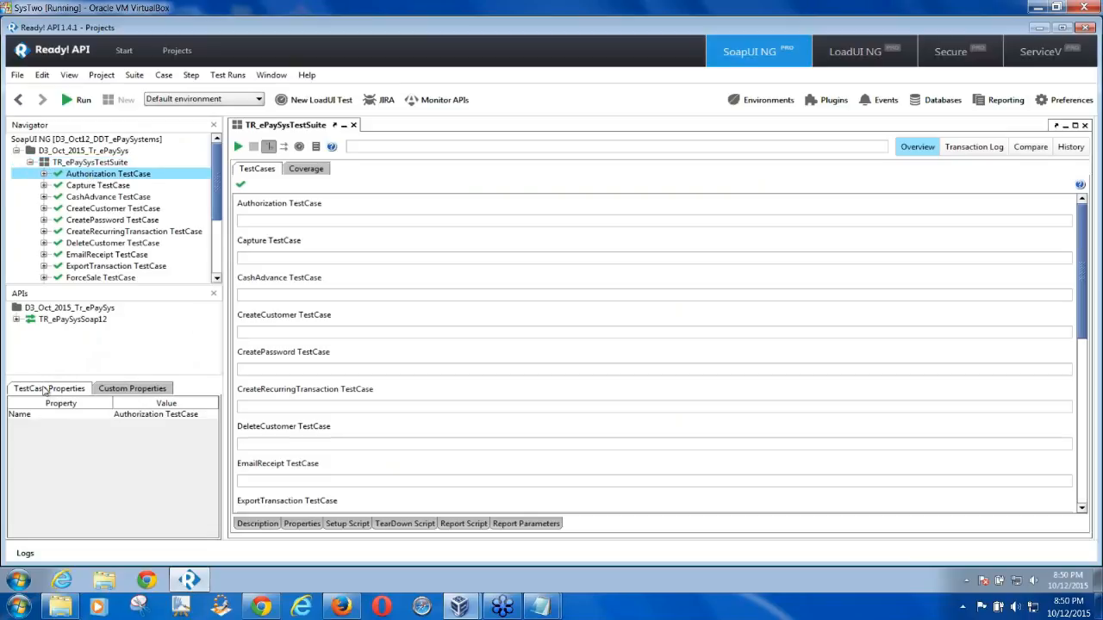
click(214, 295)
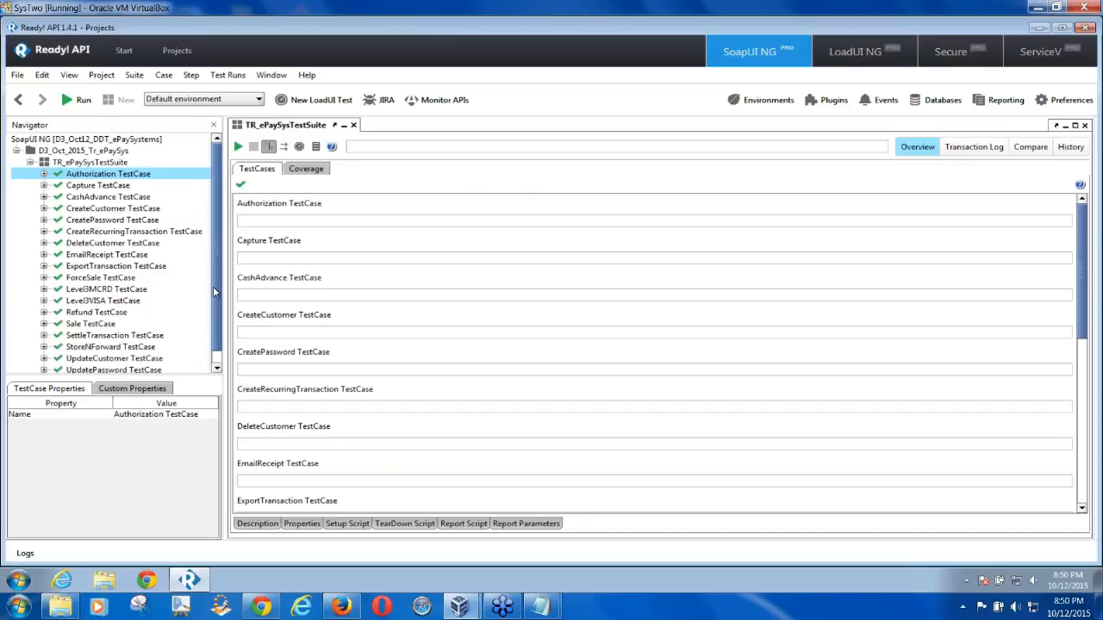
click(44, 174)
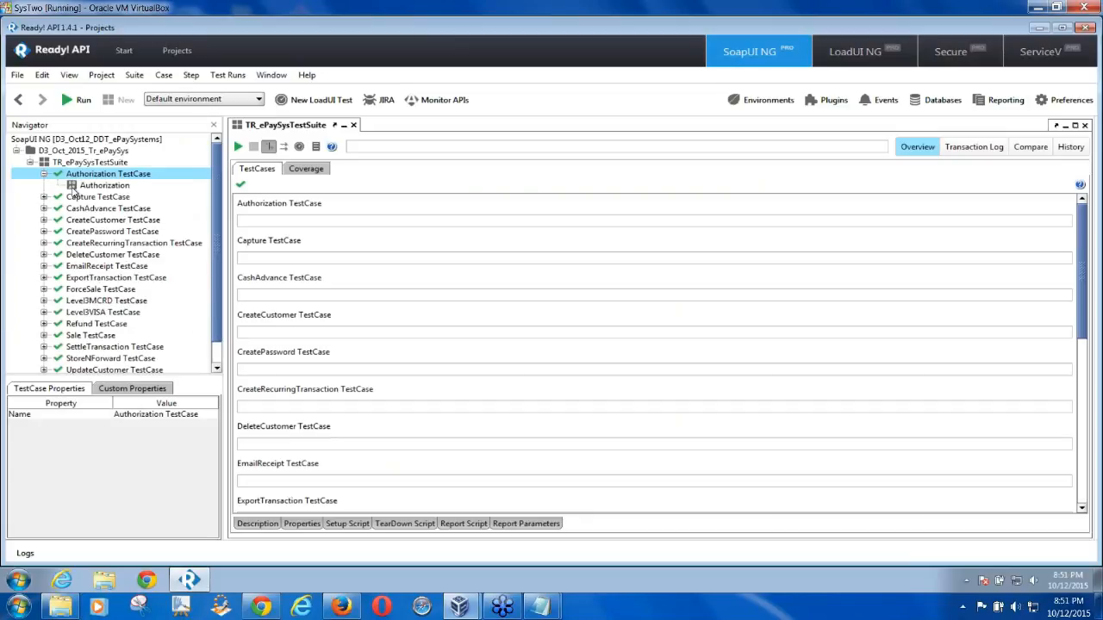
double_click(95, 186)
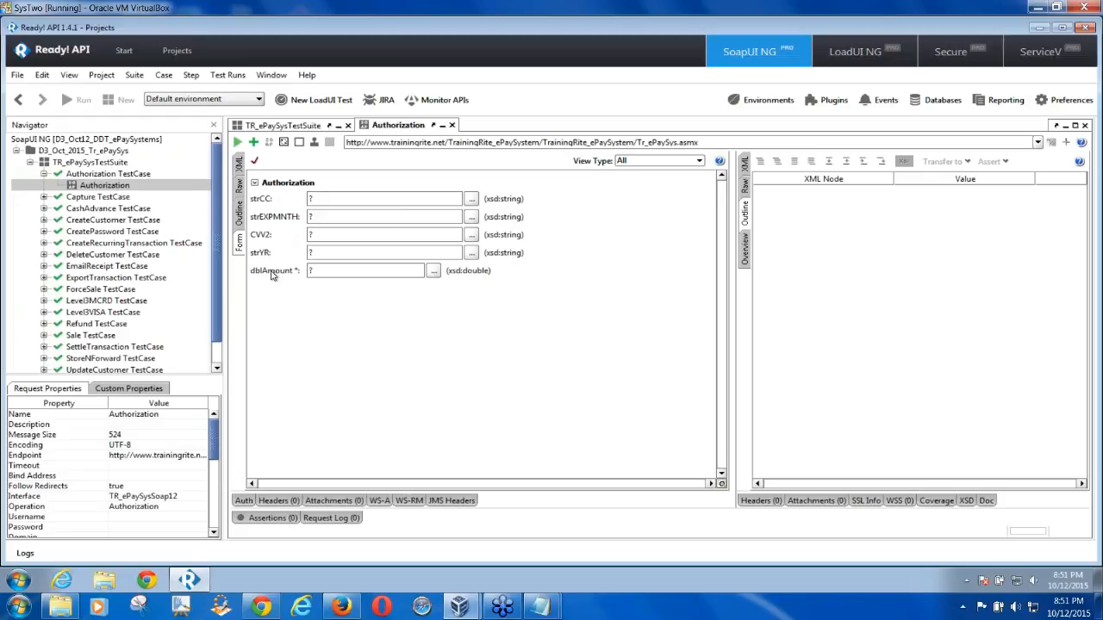
In the Form view, enter the test card number and expiry month 12
click(240, 165)
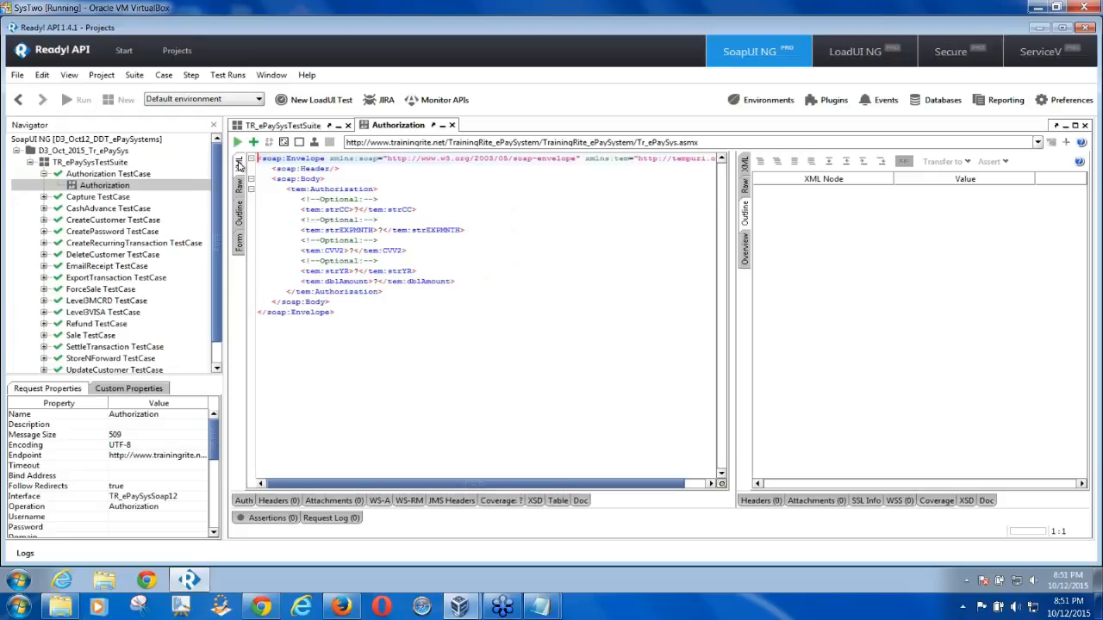
click(241, 242)
double_click(313, 200)
text(4654512123122)
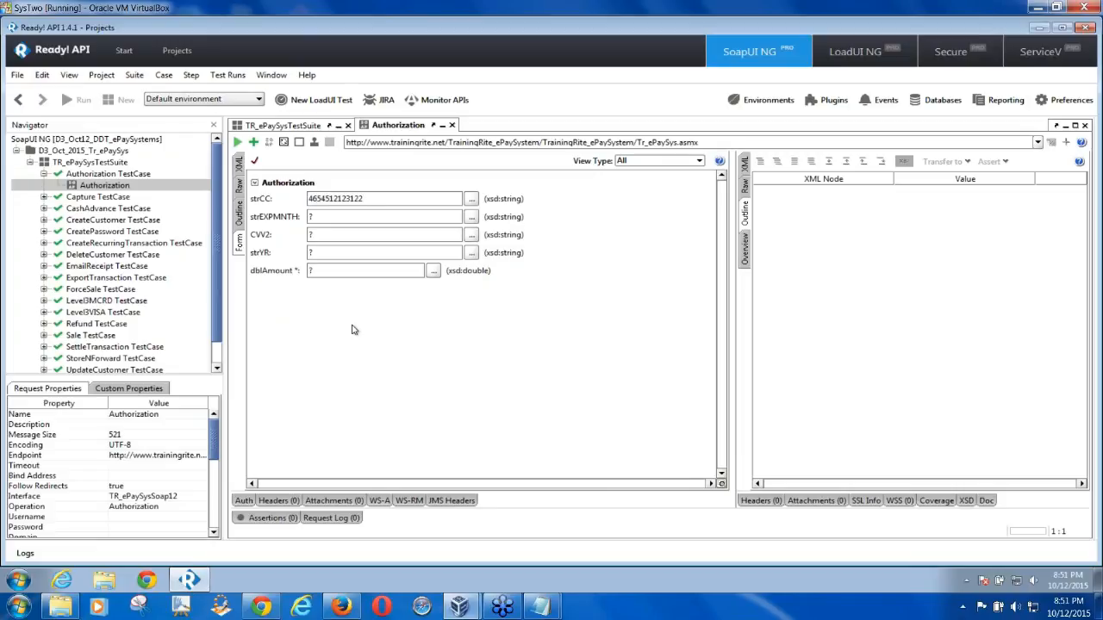
double_click(311, 216)
drag(293, 219, 286, 229)
key(BackSpace)
text(12)
key(BackSpace)
text(253)
key(BackSpace)
text(20)
click(319, 273)
key(BackSpace)
text(399)
click(238, 143)
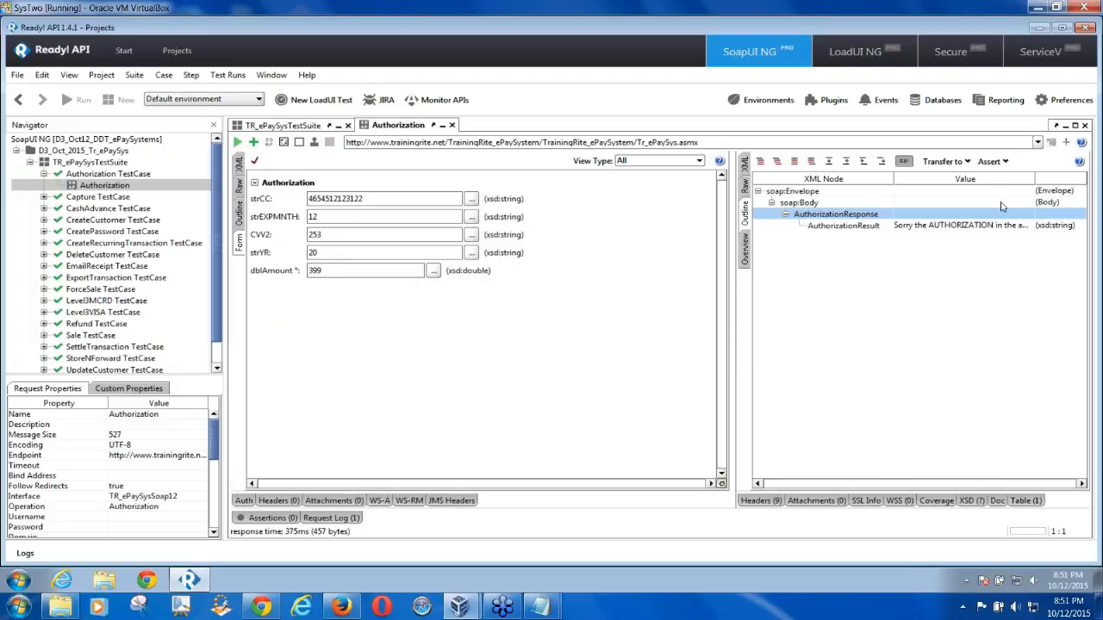
Widen the response pane and Value column to read the declined 399 authorization result
drag(732, 319, 438, 319)
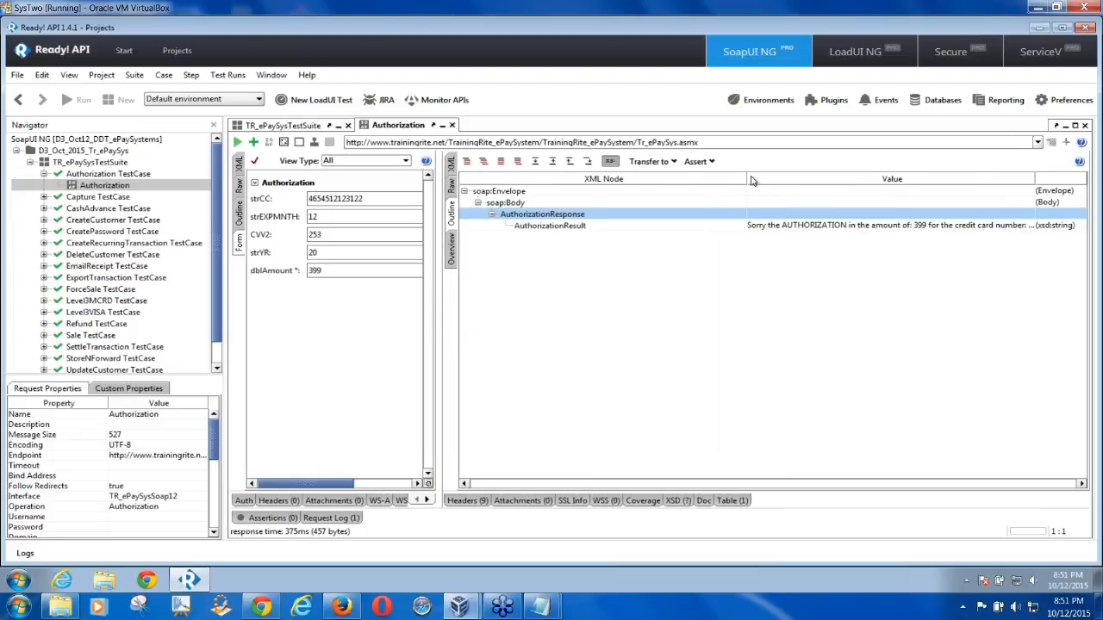
drag(746, 178, 619, 182)
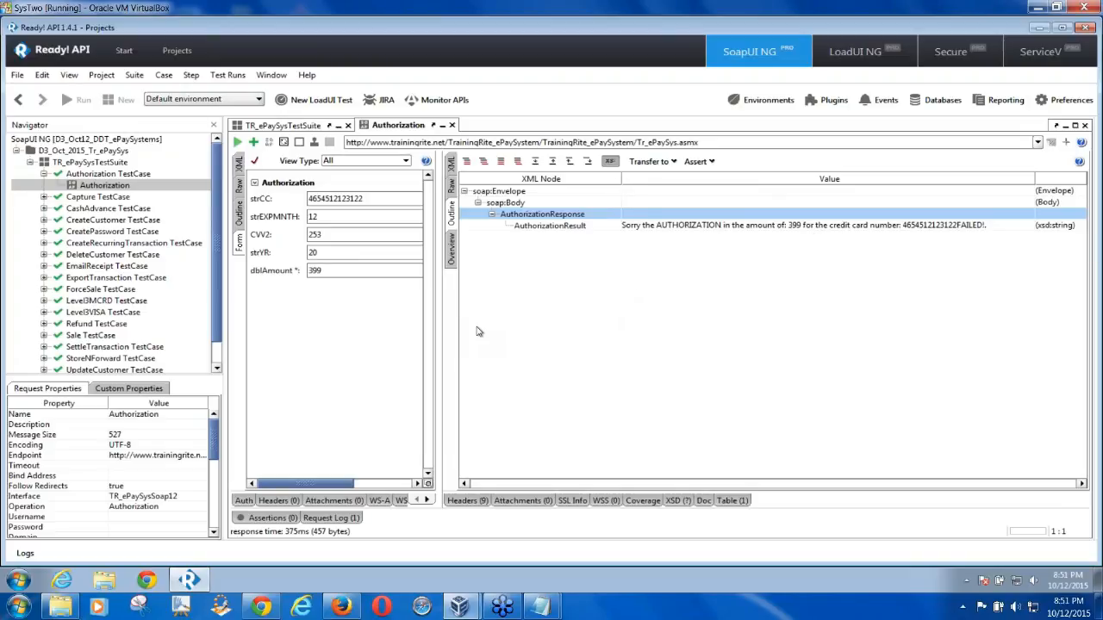
drag(438, 329, 558, 326)
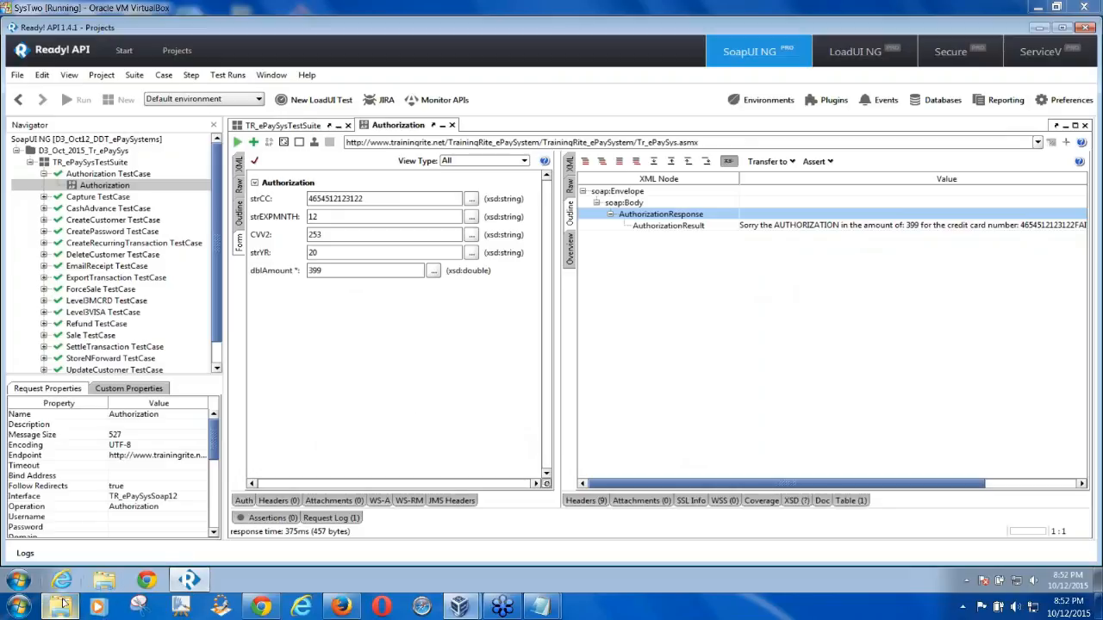
In a maximized Explorer, browse to C:\SoapUITraining\TestData and select ePayTestData_Sept_2014
click(105, 582)
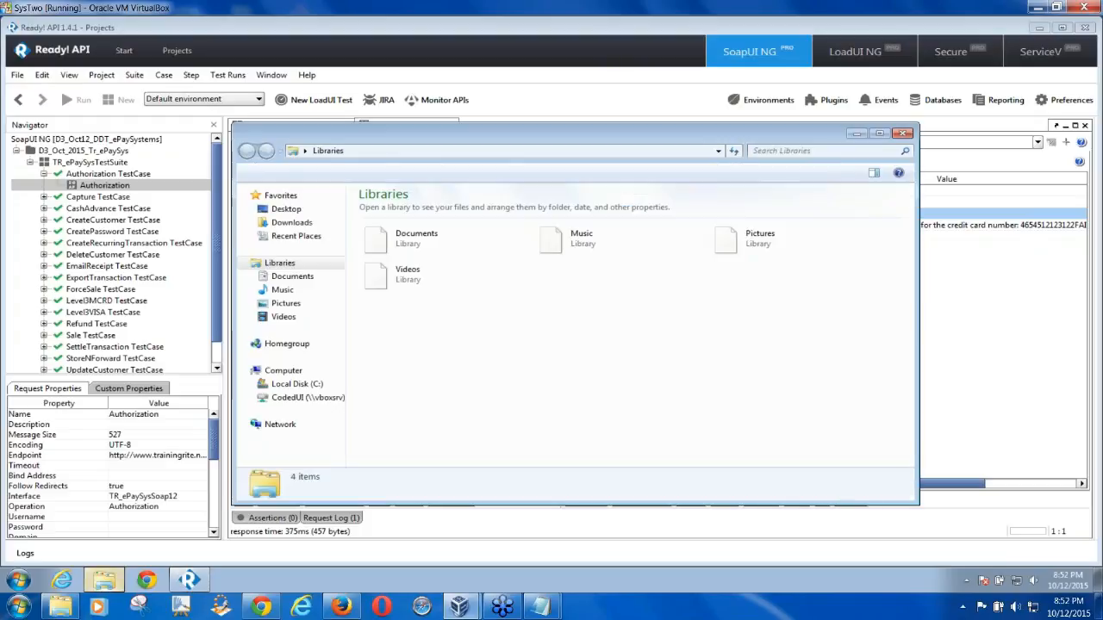
drag(801, 129, 718, 125)
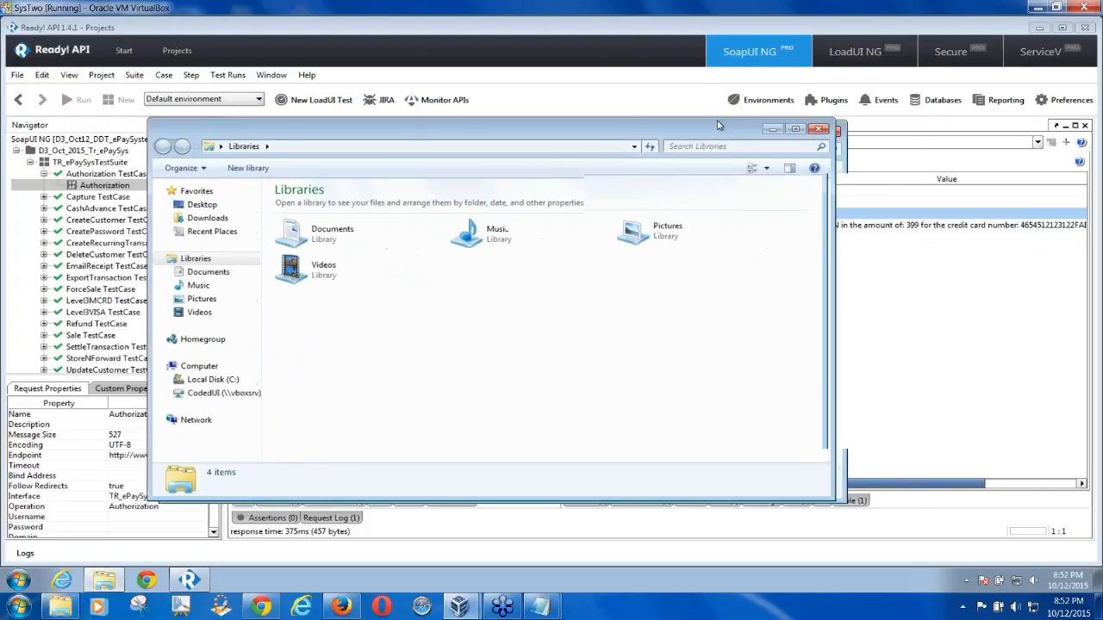
click(790, 128)
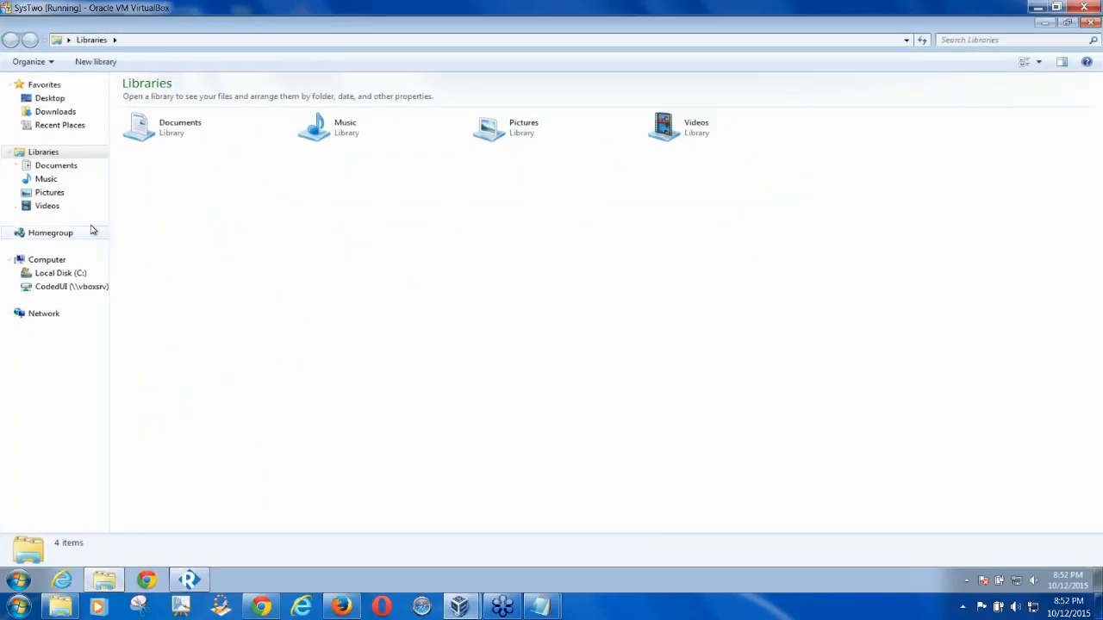
click(57, 274)
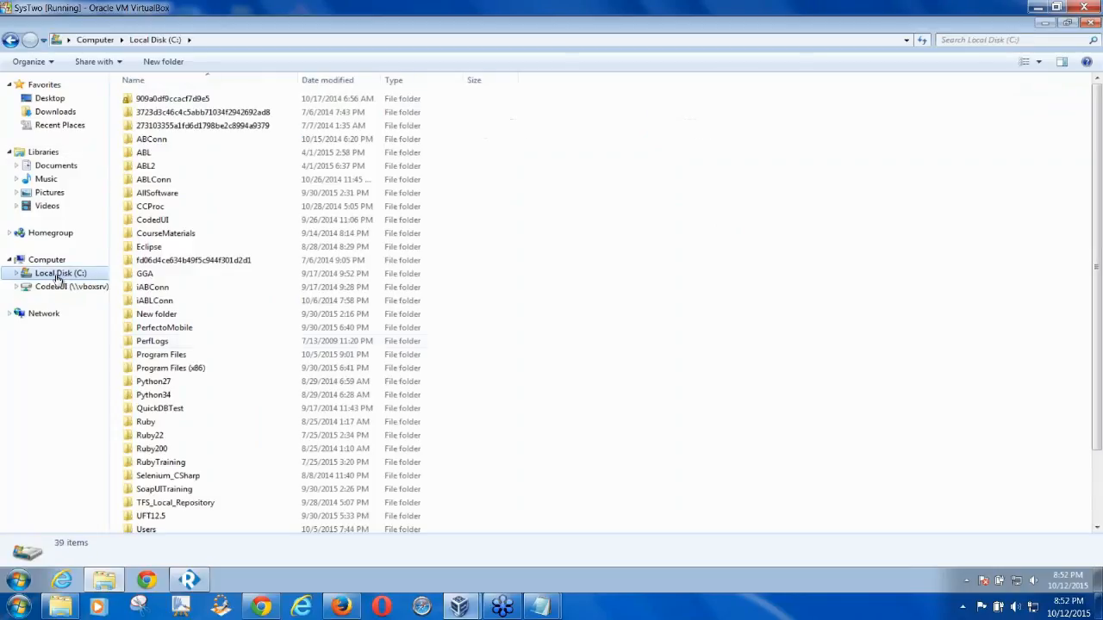
double_click(172, 489)
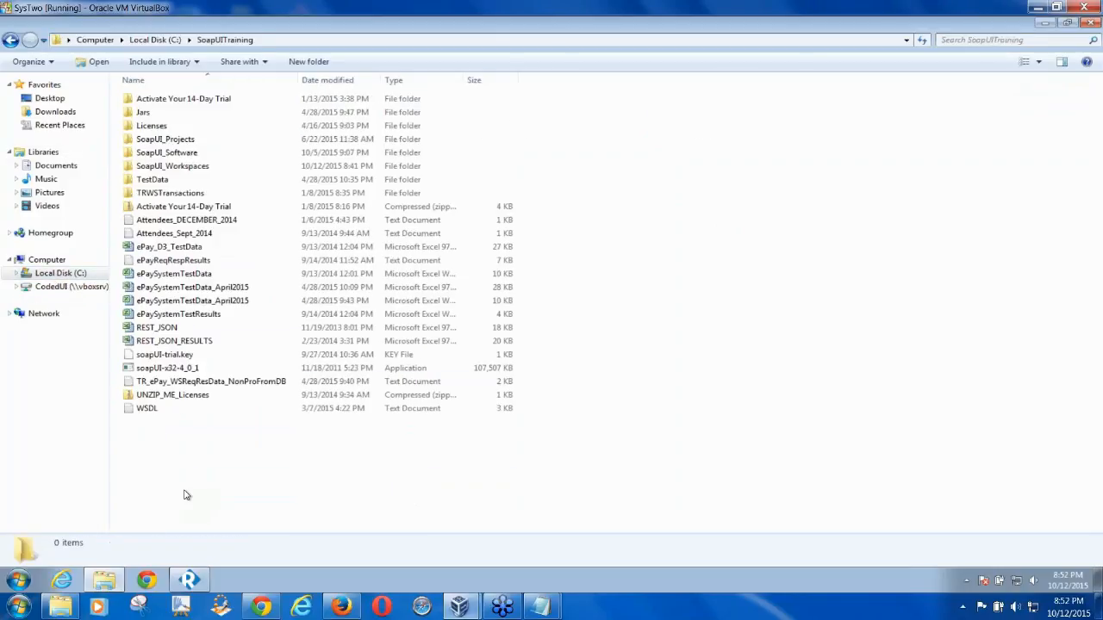
double_click(160, 182)
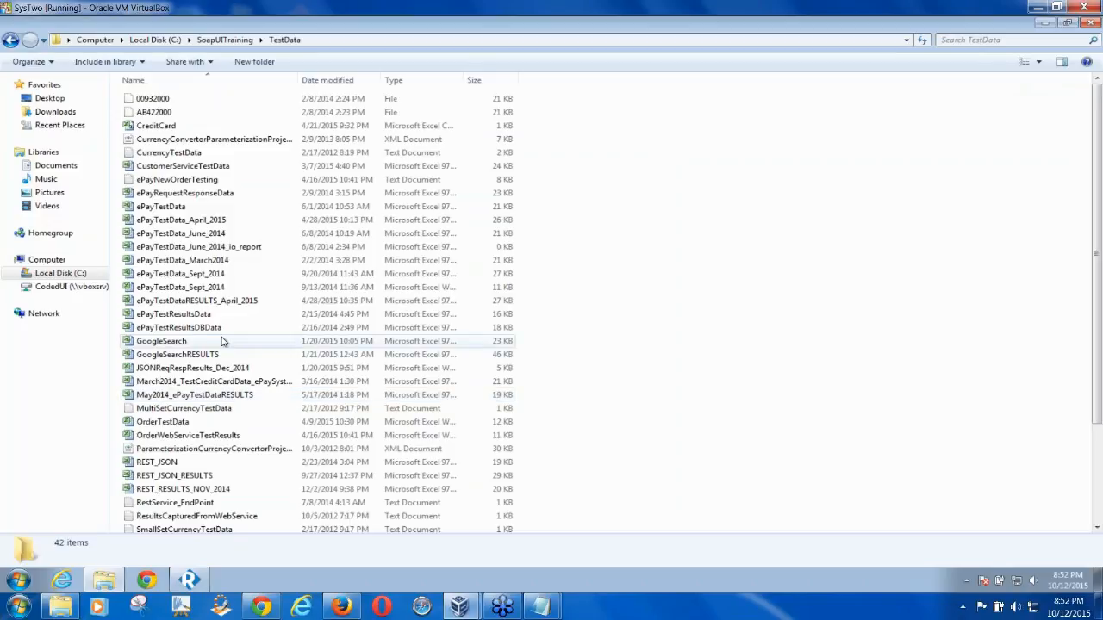
click(156, 293)
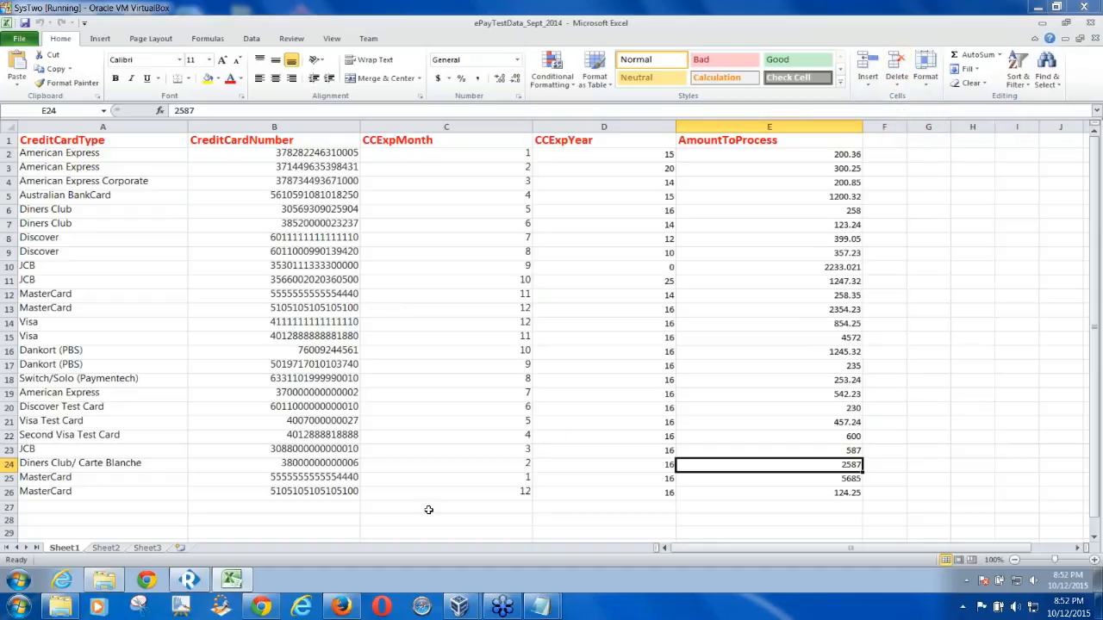
Review the expiry month and strYR values in the Ready! API request
click(191, 582)
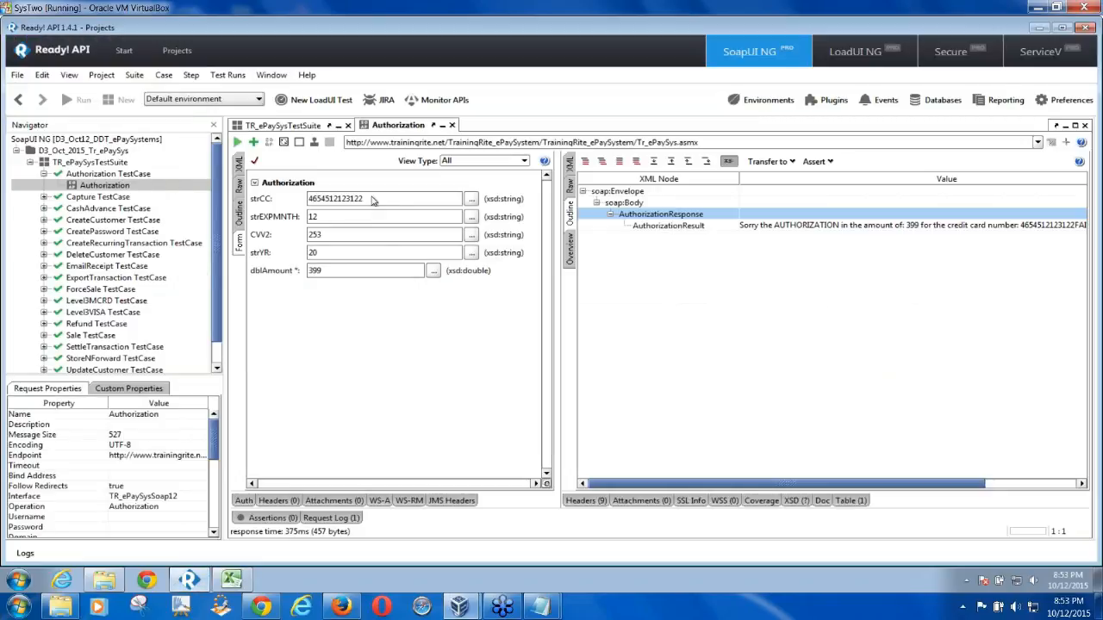
click(351, 217)
click(333, 252)
Back in the workbook, check headers B1–E1 and widen empty column F
click(241, 579)
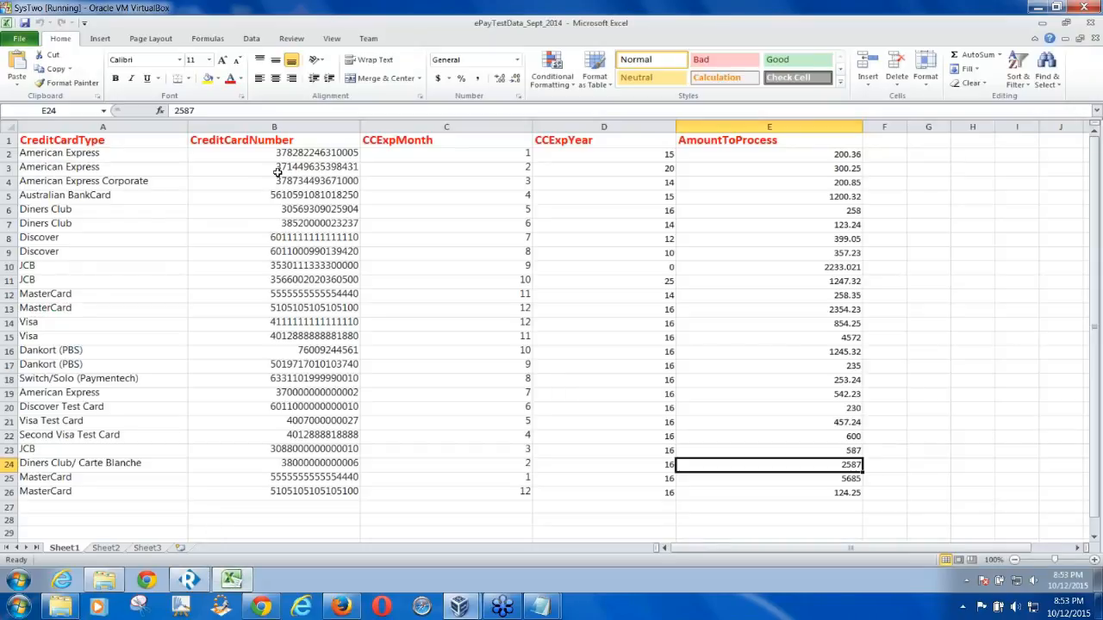
click(299, 141)
click(452, 142)
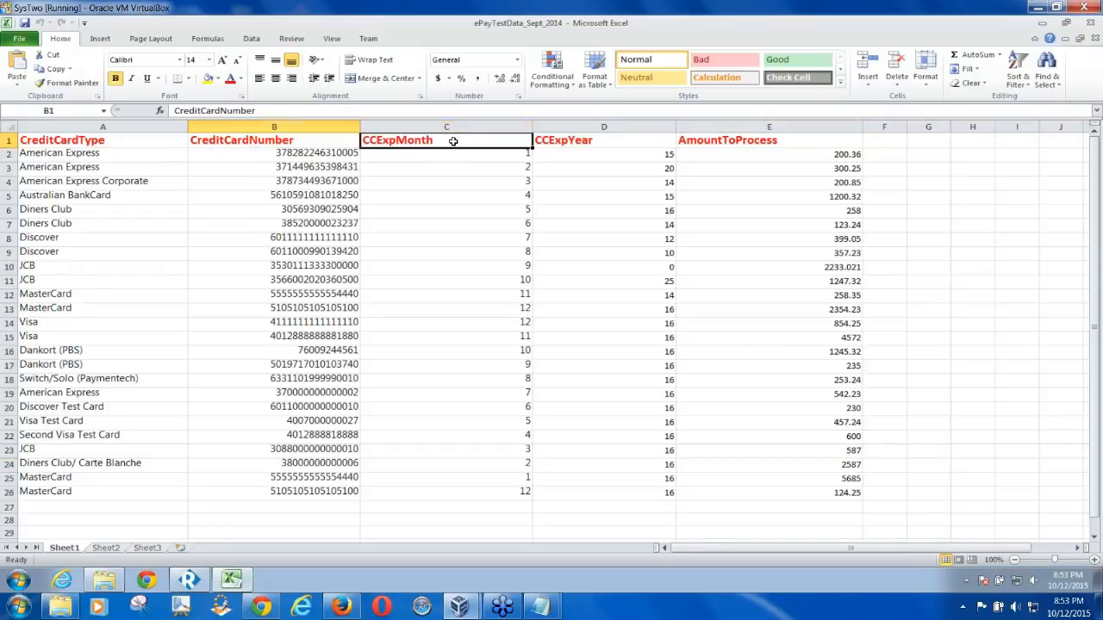
click(584, 143)
click(706, 141)
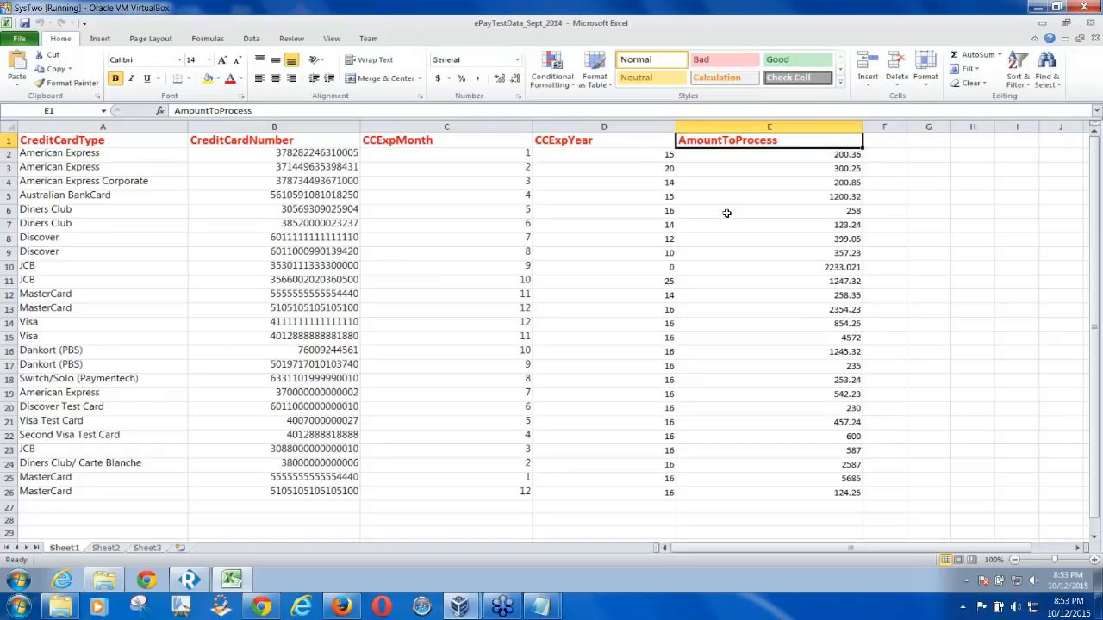
drag(907, 125, 964, 124)
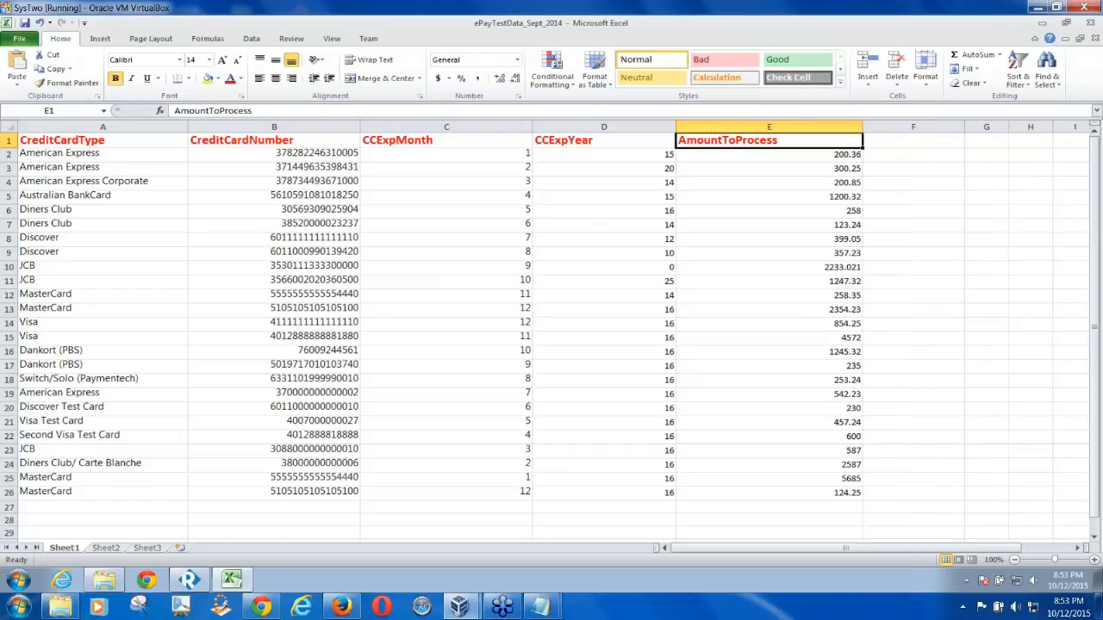
Compare with Ready! API again, then select the CreditCardNumber, CCExpMonth and CCExpYear columns
click(191, 579)
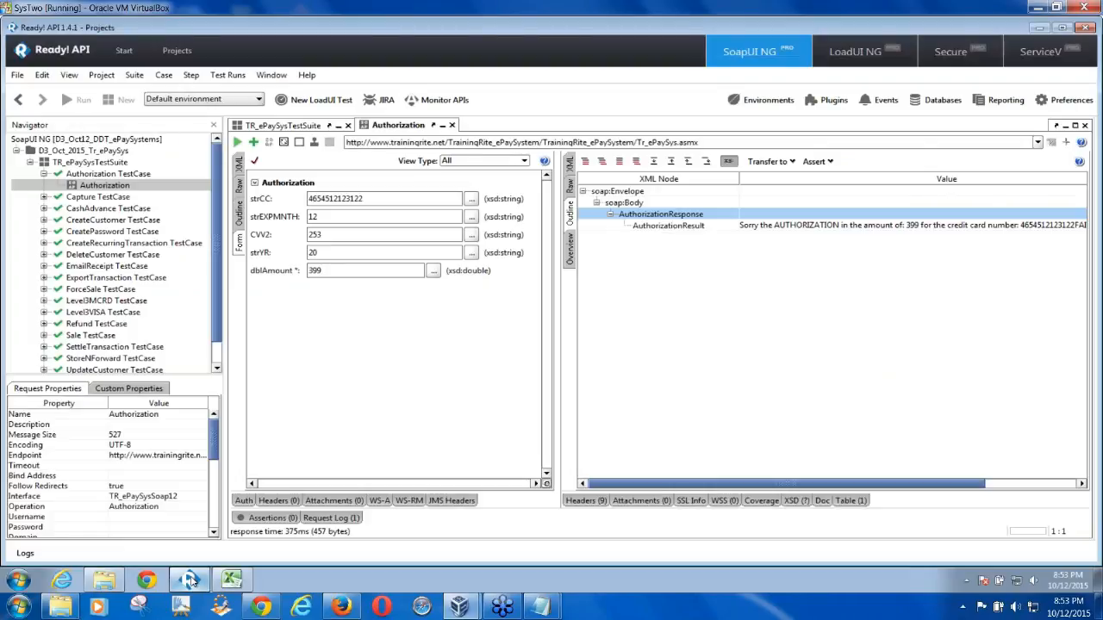
click(190, 579)
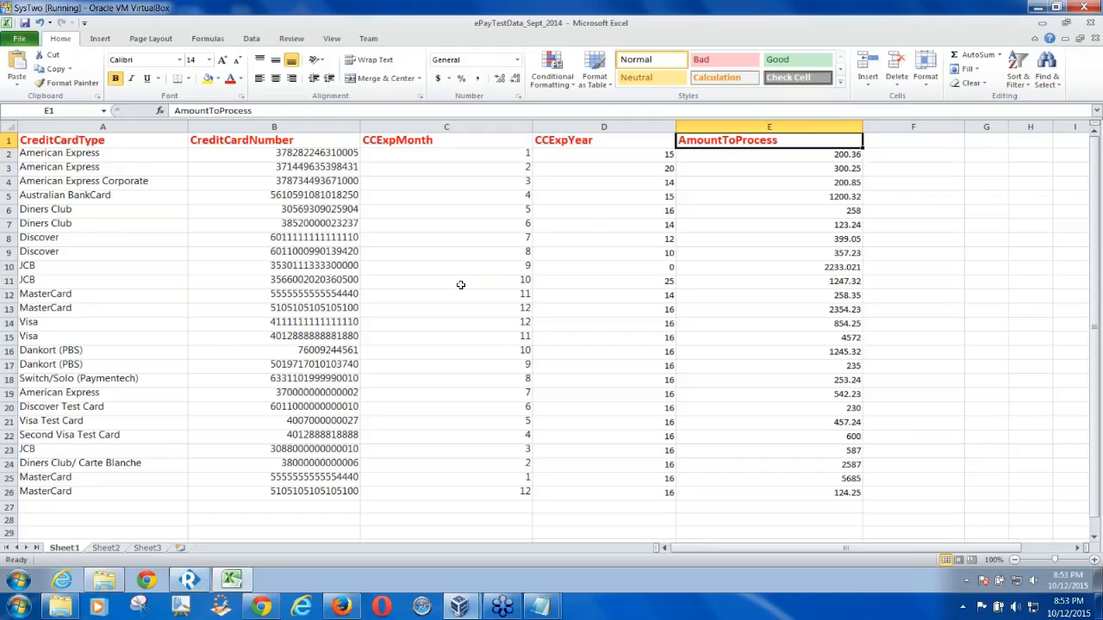
click(316, 126)
click(517, 126)
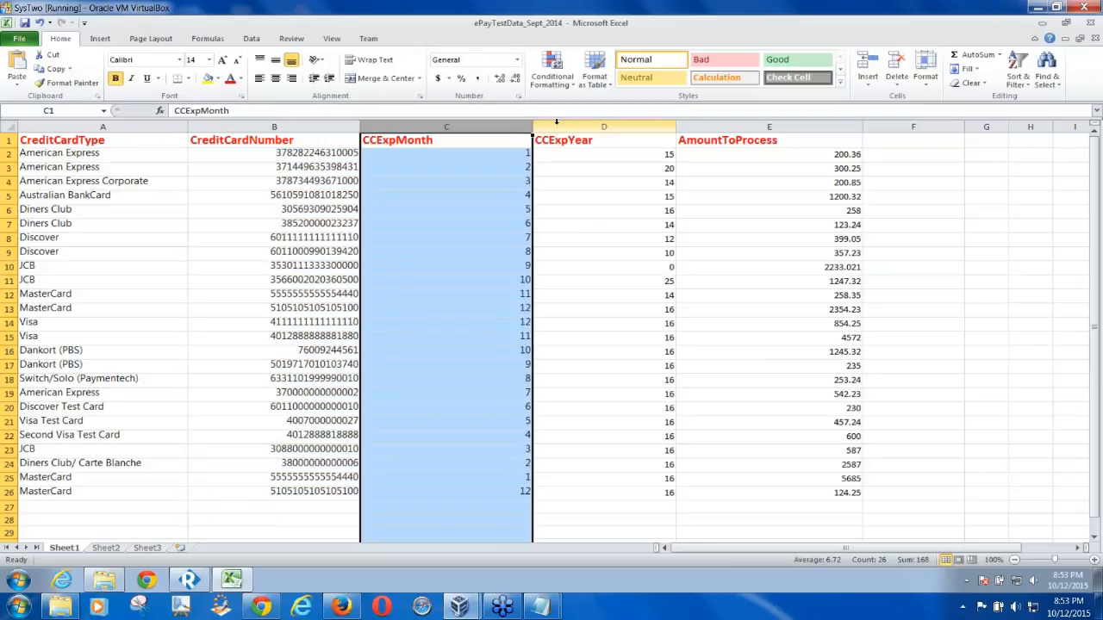
click(557, 124)
Insert a new column before CCExpYear and give it the header CVV2 in D1
right_click(557, 123)
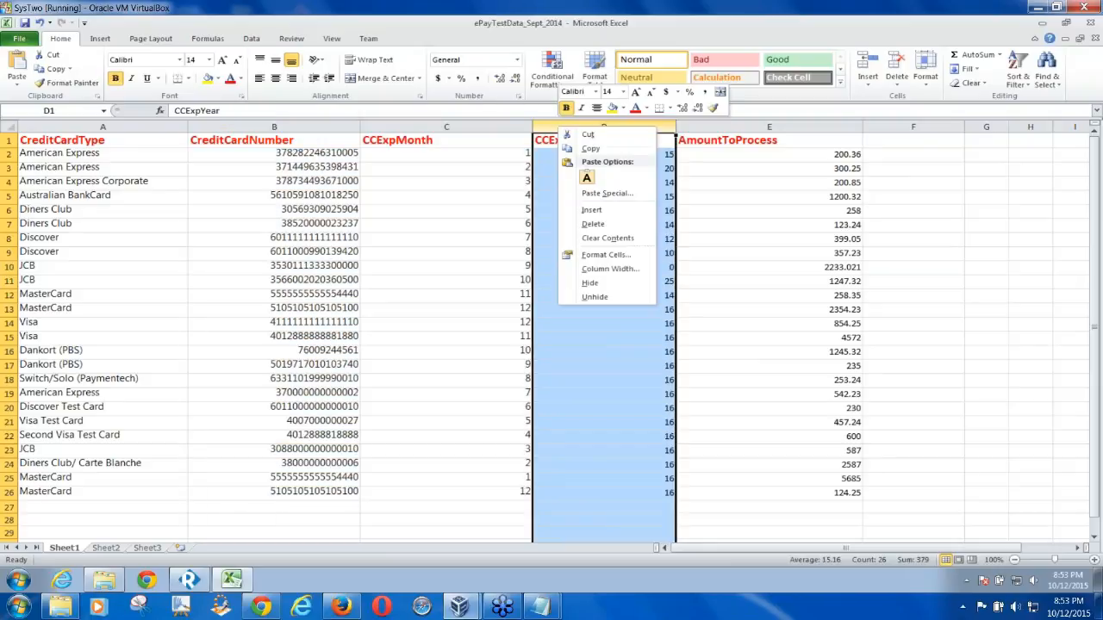
click(593, 211)
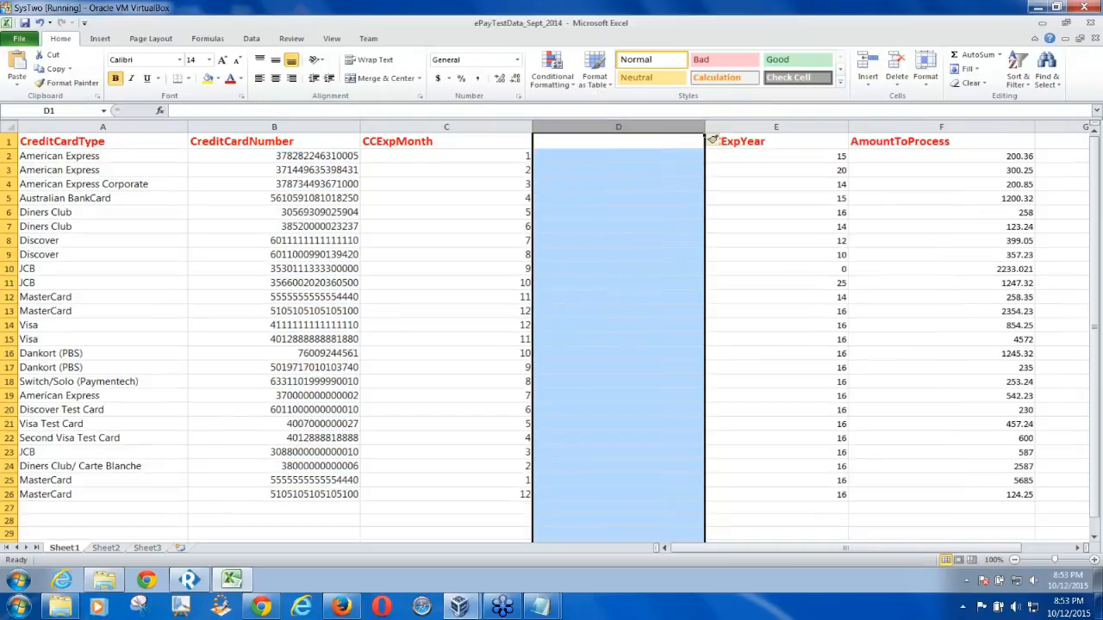
click(597, 144)
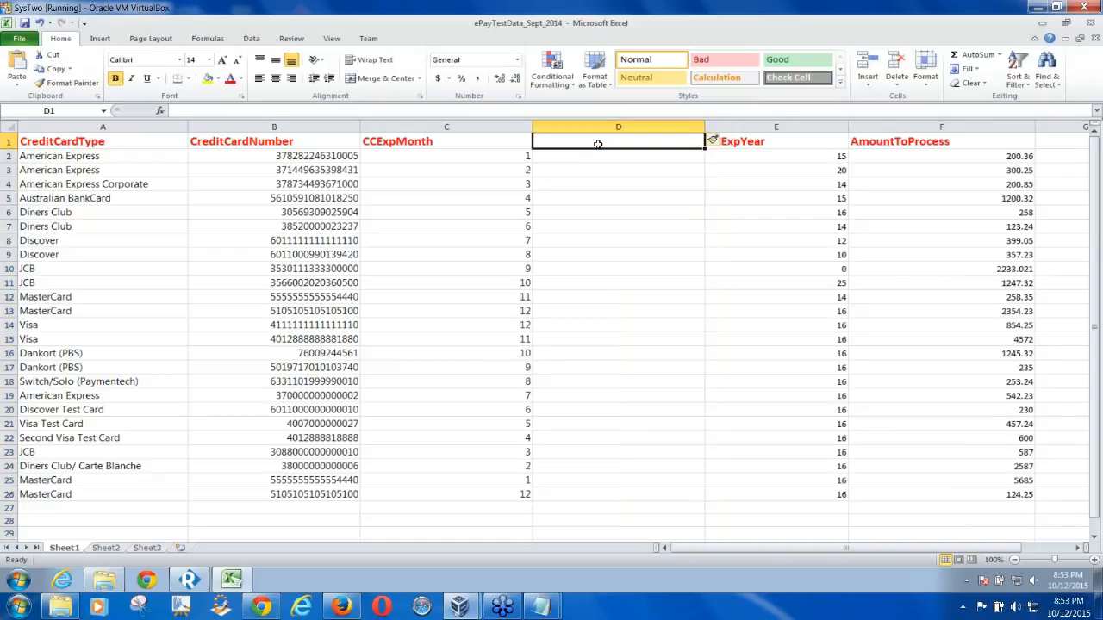
text(CVV2)
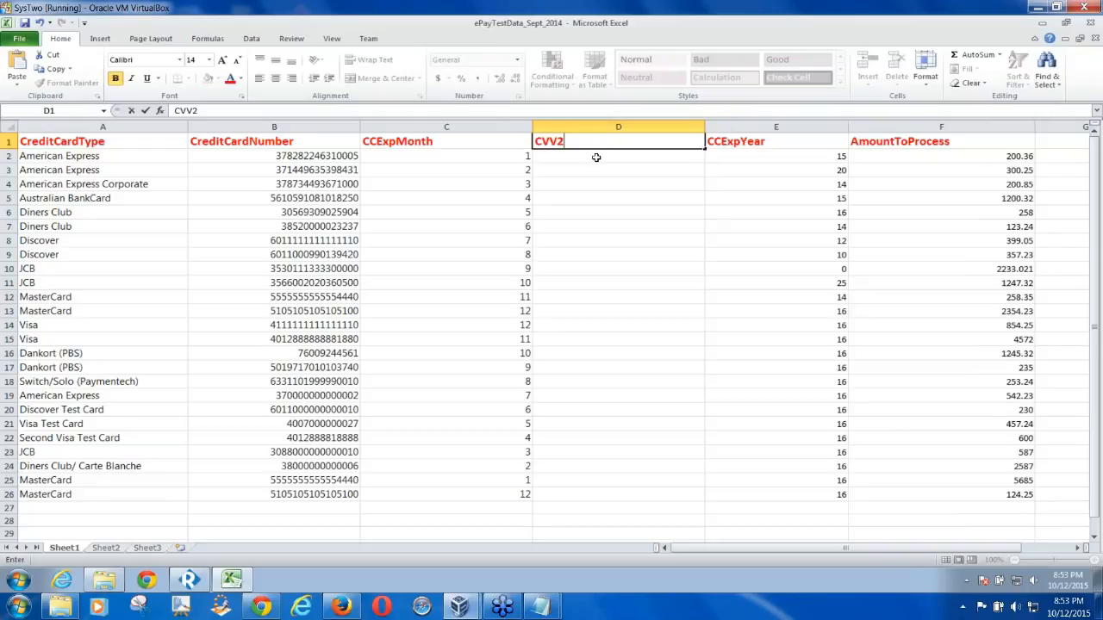
click(596, 157)
text(5456)
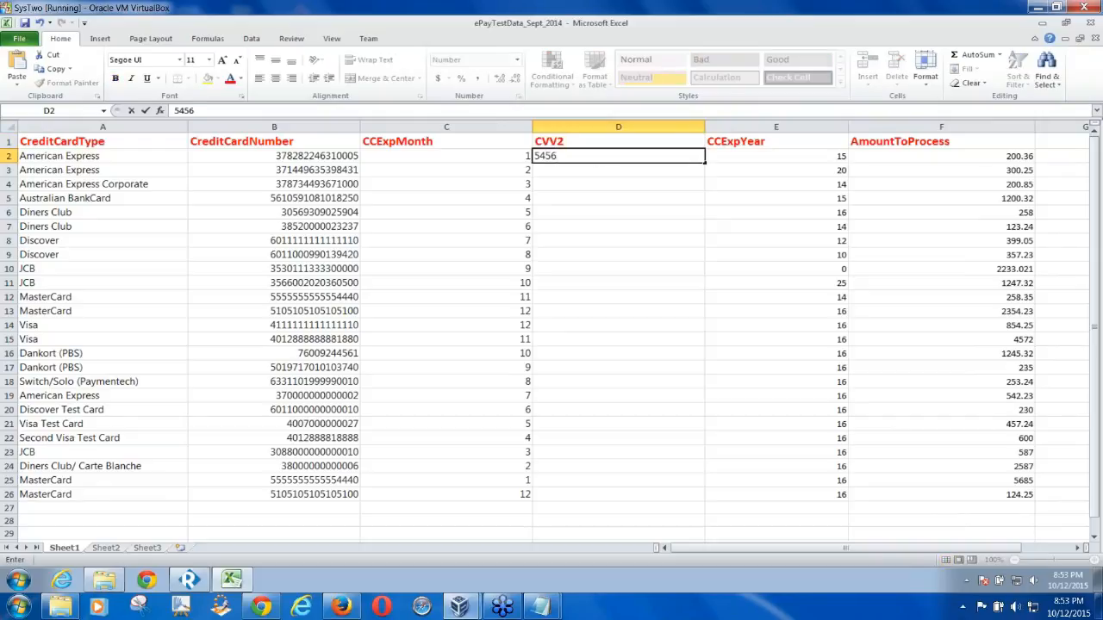
key(BackSpace)
text(5)
key(Return)
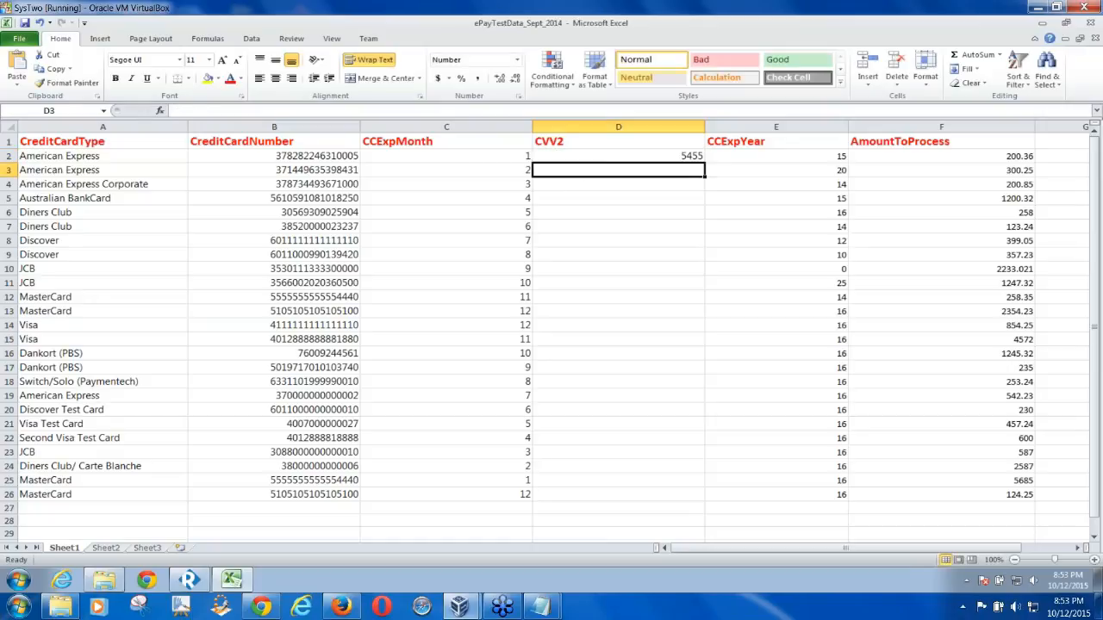
text(4587)
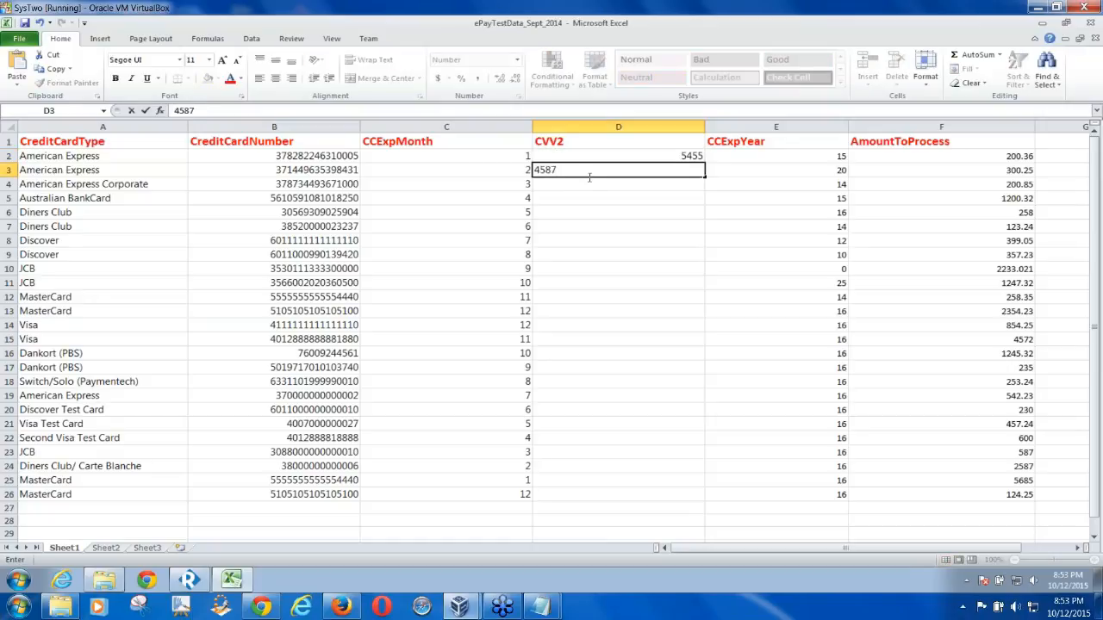
key(Return)
text(1254)
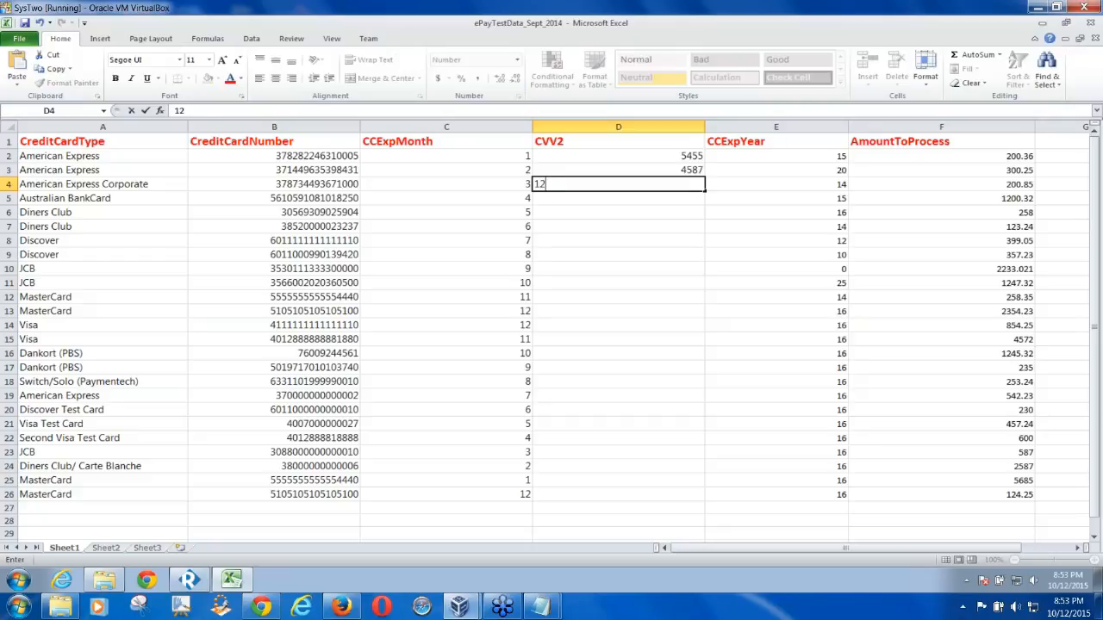
click(595, 202)
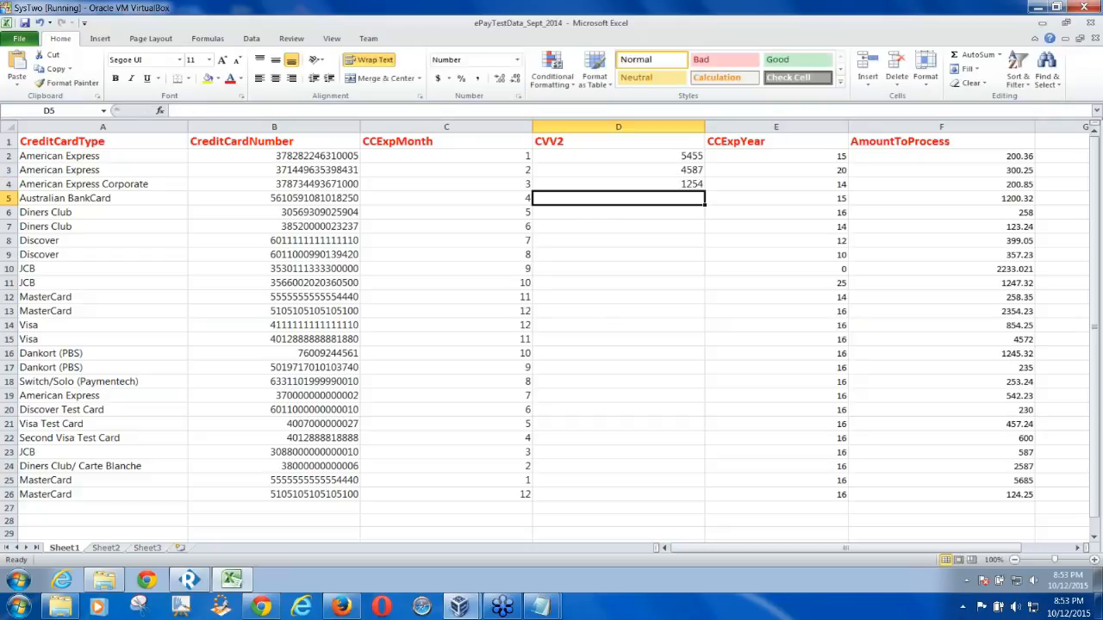
text(235)
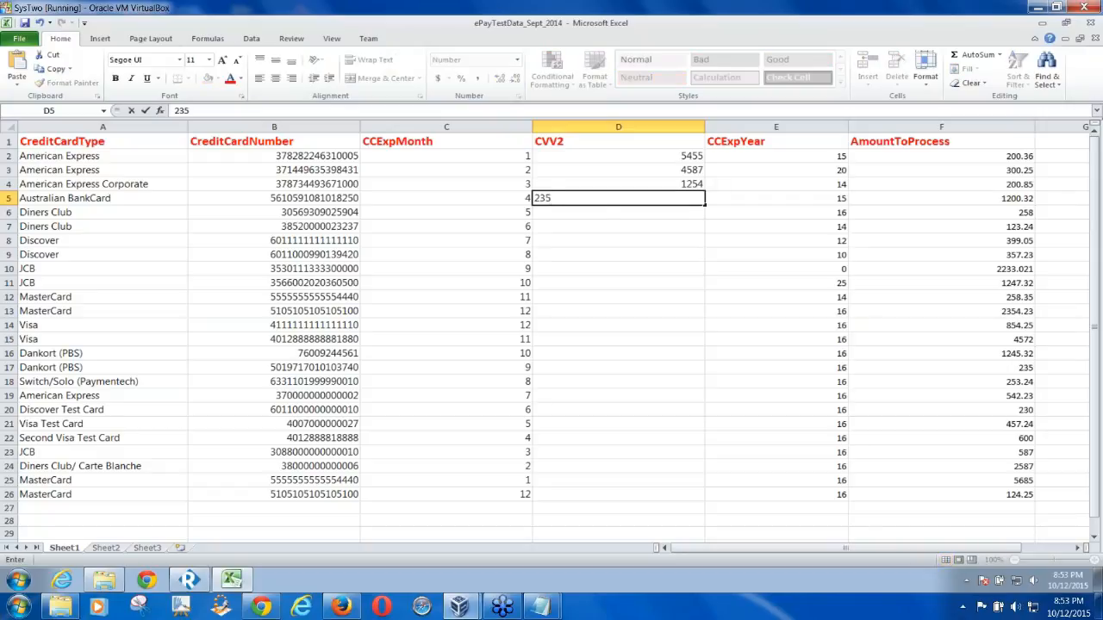
click(621, 215)
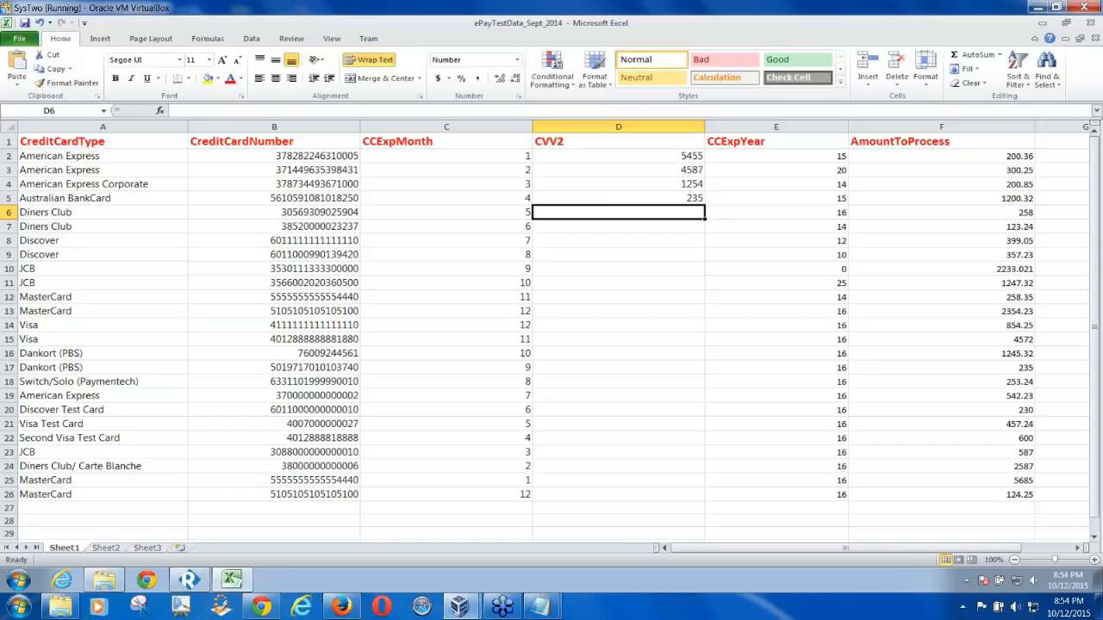
text(235)
key(BackSpace)
key(BackSpace)
text(25)
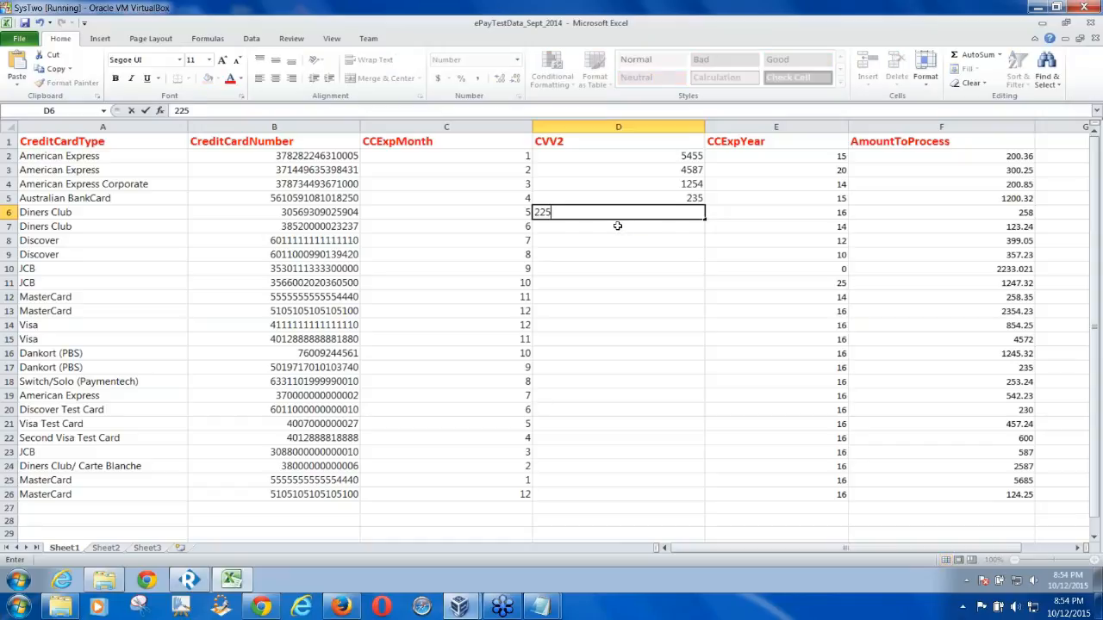
key(Return)
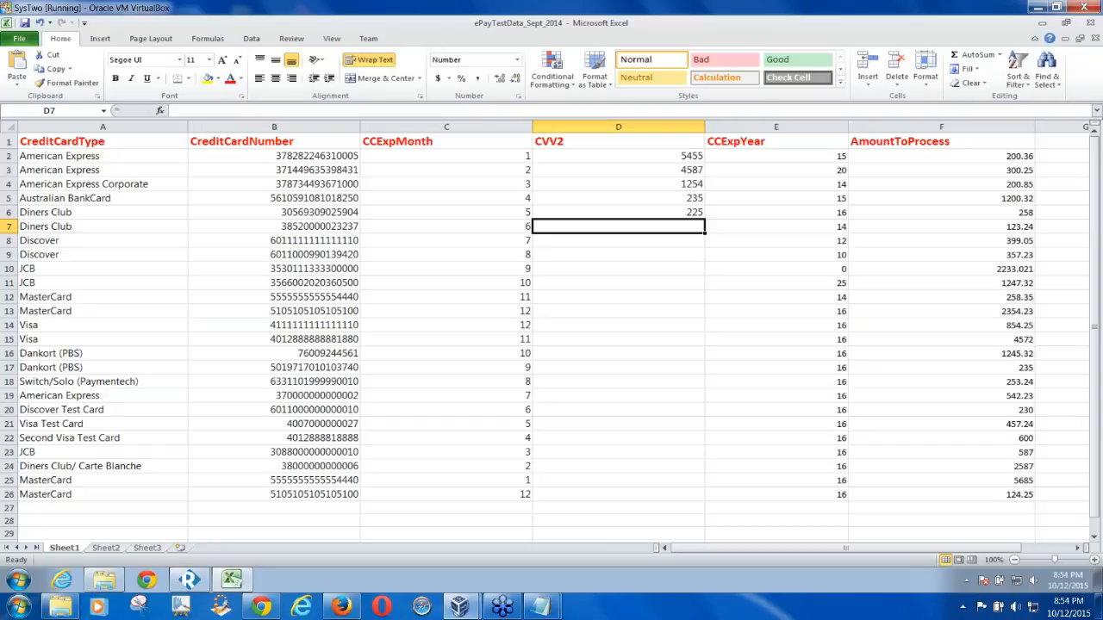
text(589)
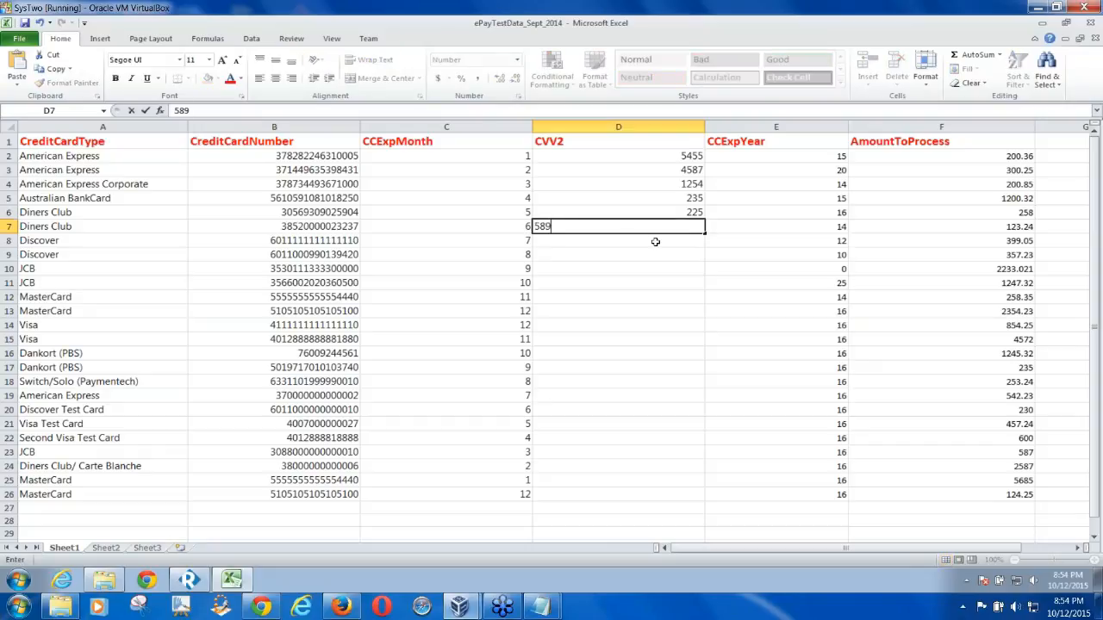
key(Return)
text(589)
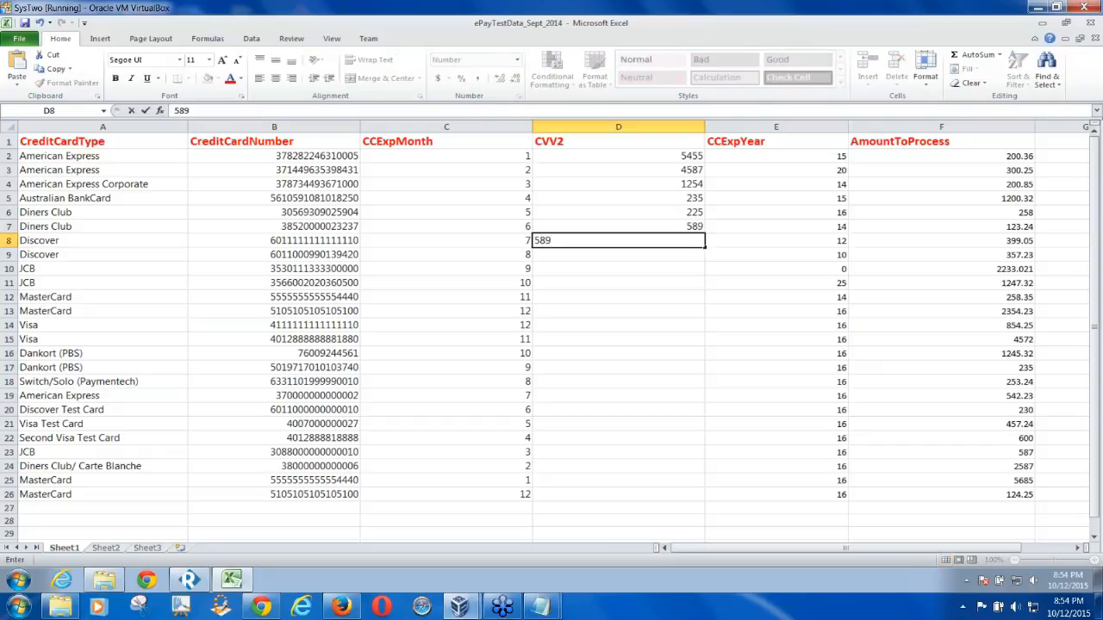
click(664, 255)
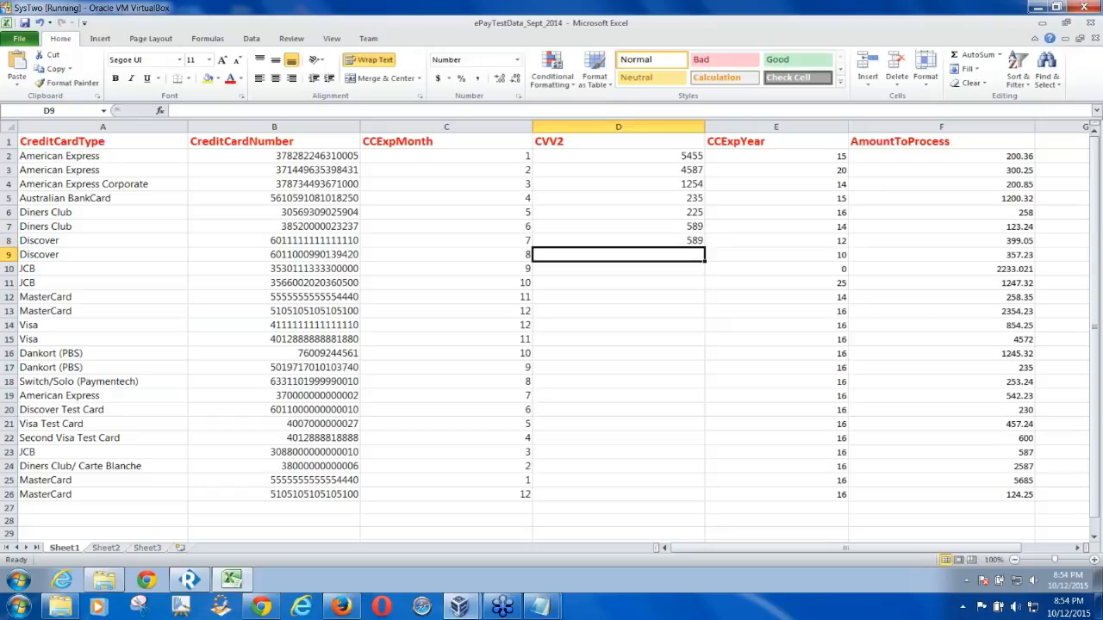
text(125)
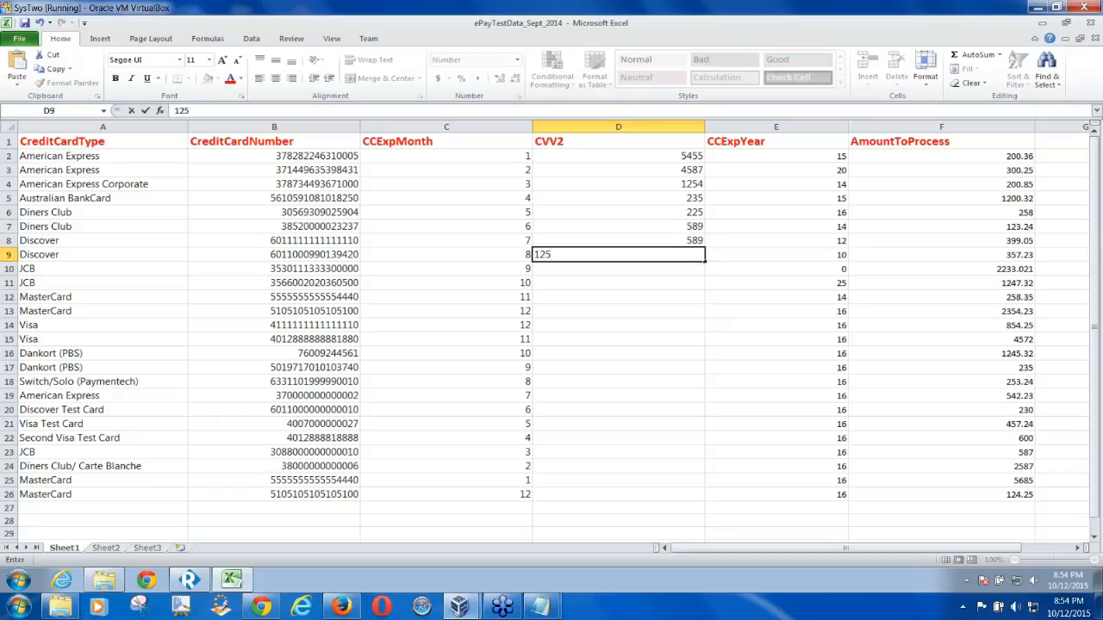
key(Return)
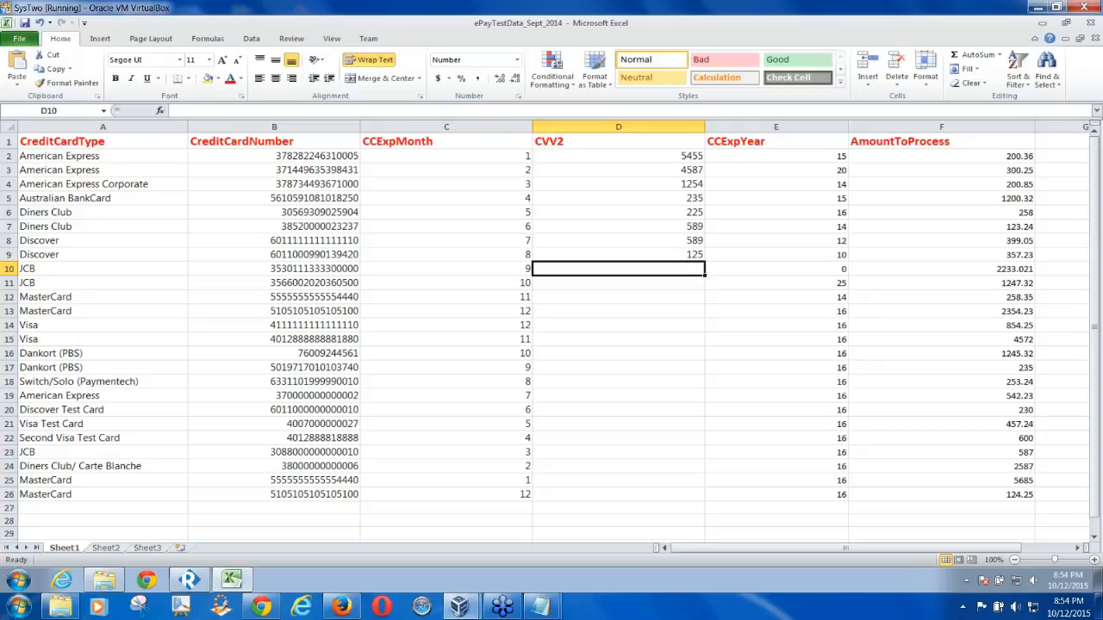
Select the eight CVV2 values in D2:D9 and copy them
click(680, 156)
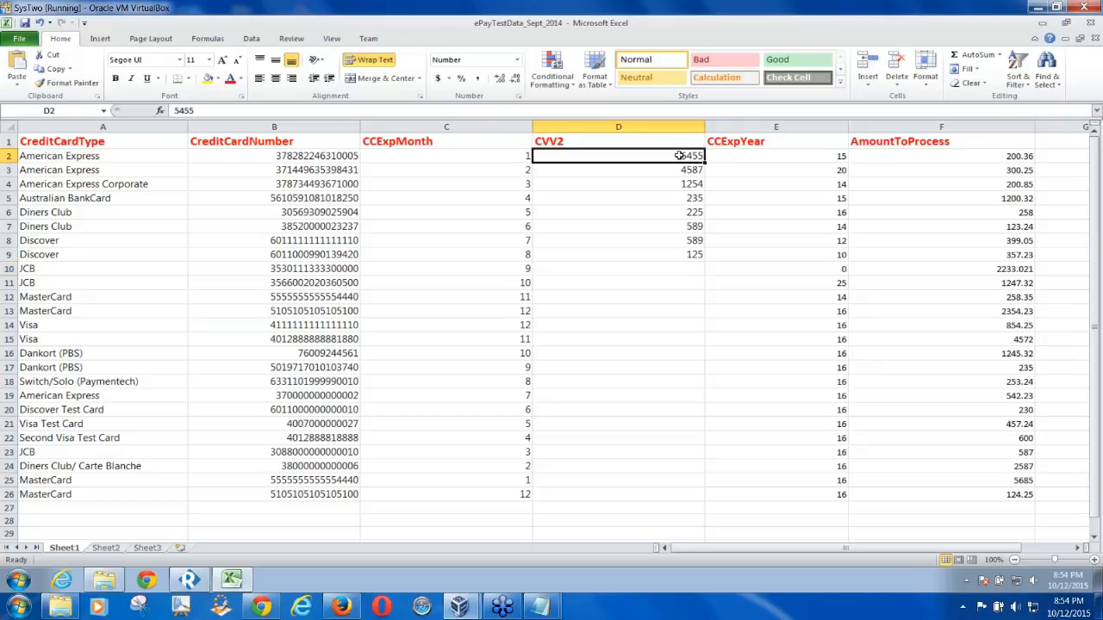
key(Caps_Lock)
key(Down)
key(Down)
key(Down)
key(Down)
key(Down)
key(Down)
key(Down)
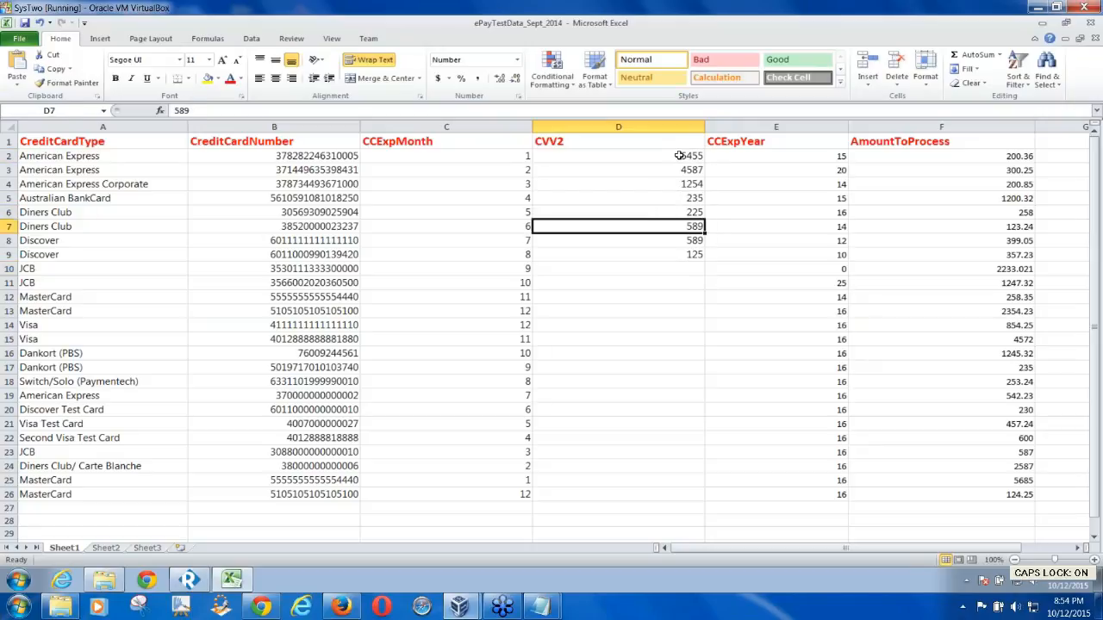
key(shift+Up)
key(shift+Up)
key(shift+Up)
key(shift+Up)
key(shift+Up)
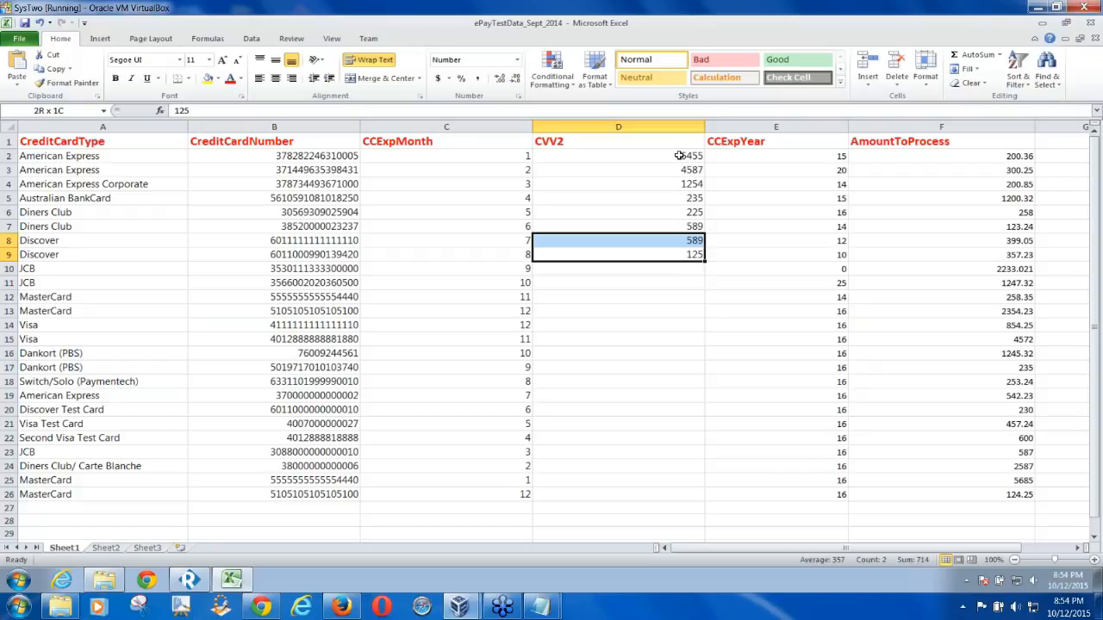
key(shift+Up)
key(shift+Up)
key(ctrl+c)
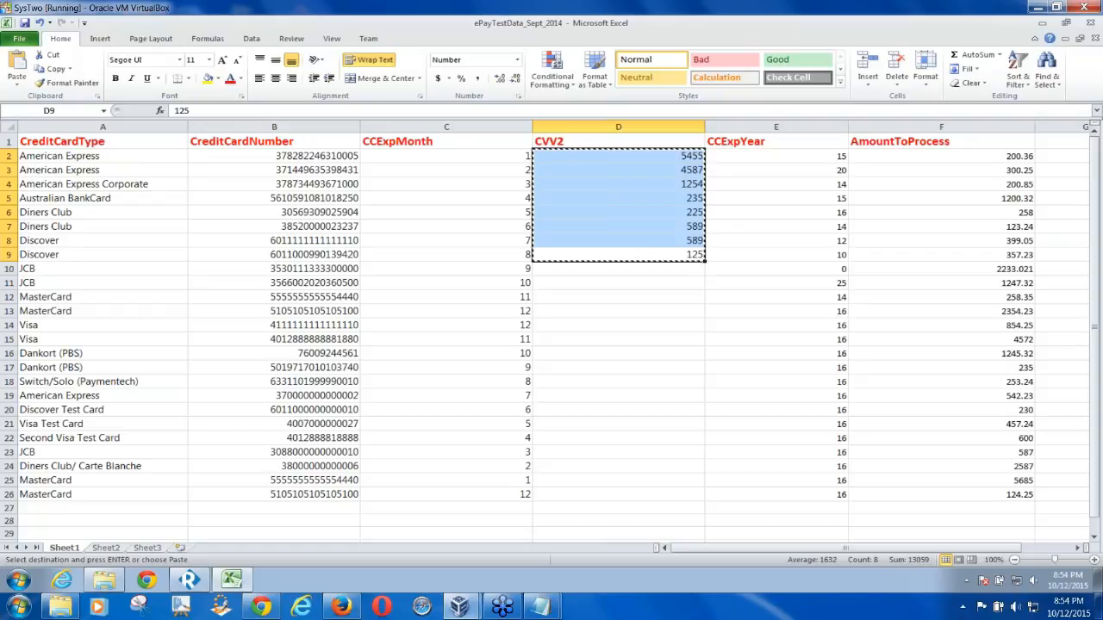
Fill the CVV2 column down to row 26 and change D12 to 254
drag(705, 261, 708, 498)
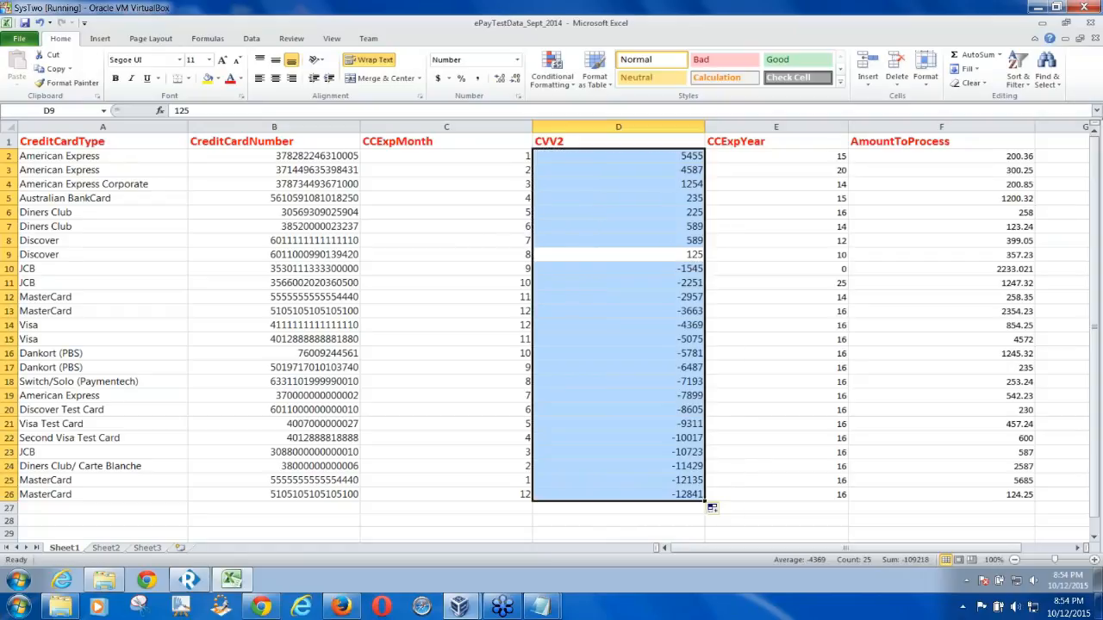
click(676, 272)
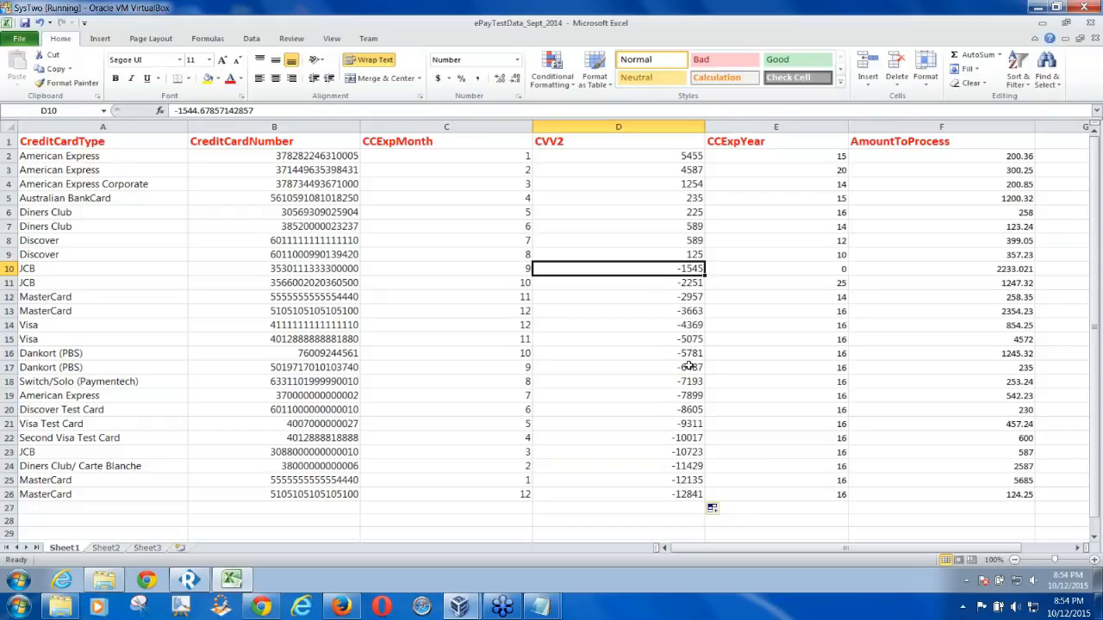
click(668, 298)
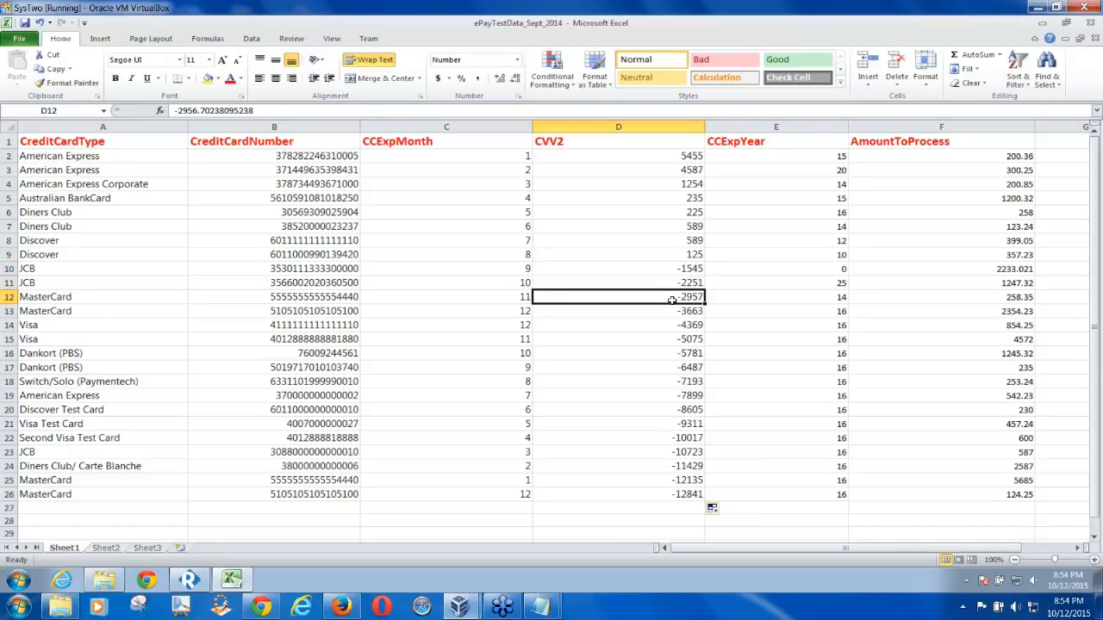
drag(253, 111, 173, 110)
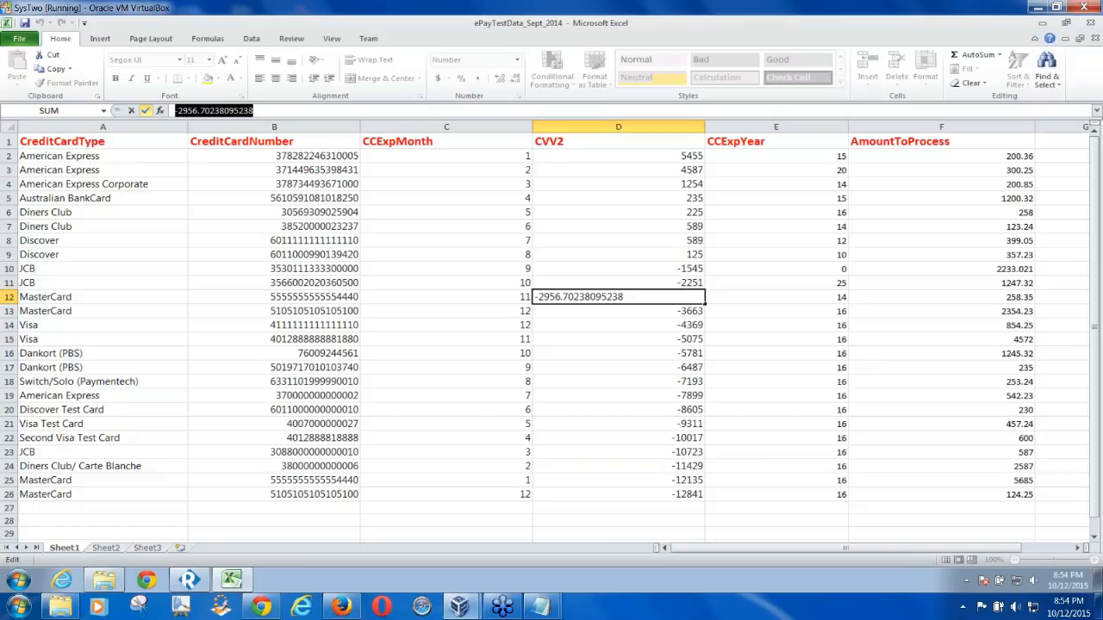
text(254)
key(Return)
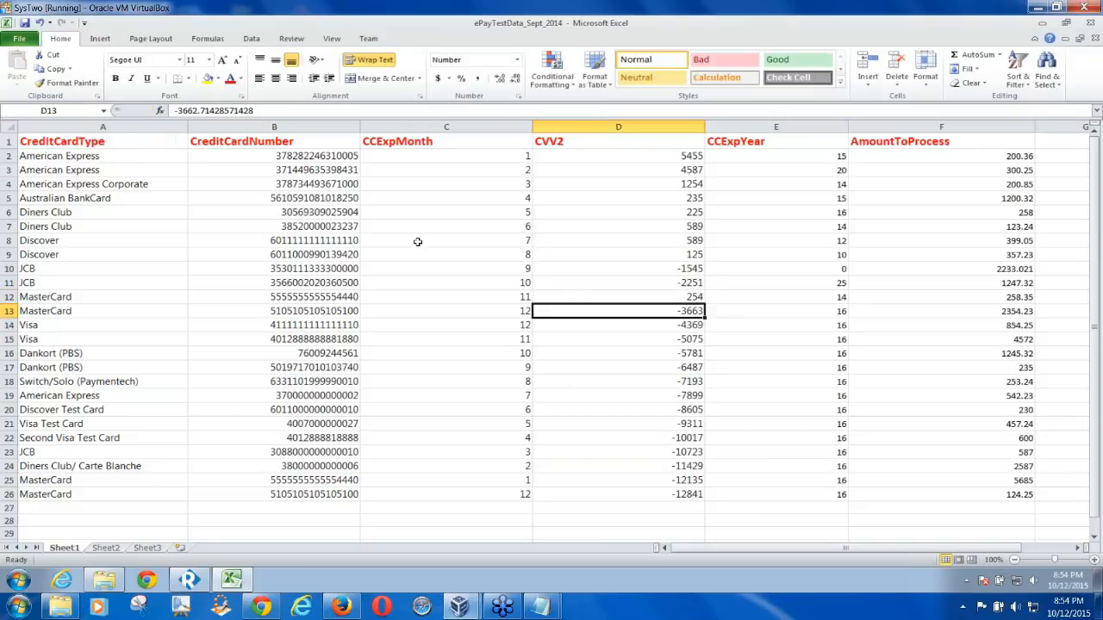
click(648, 354)
text(5478)
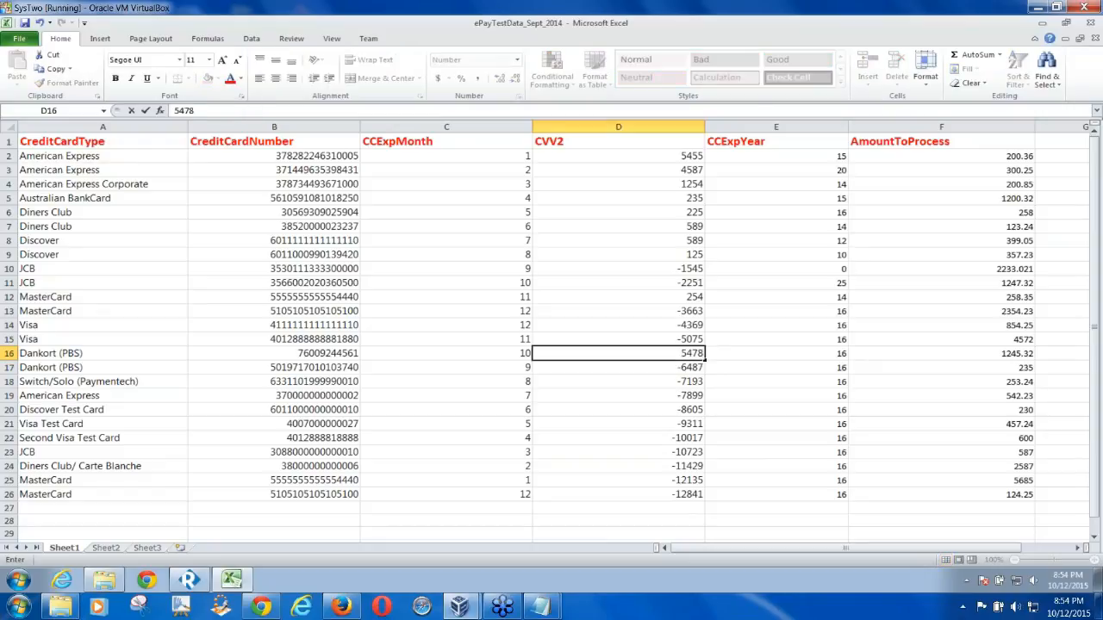
key(Return)
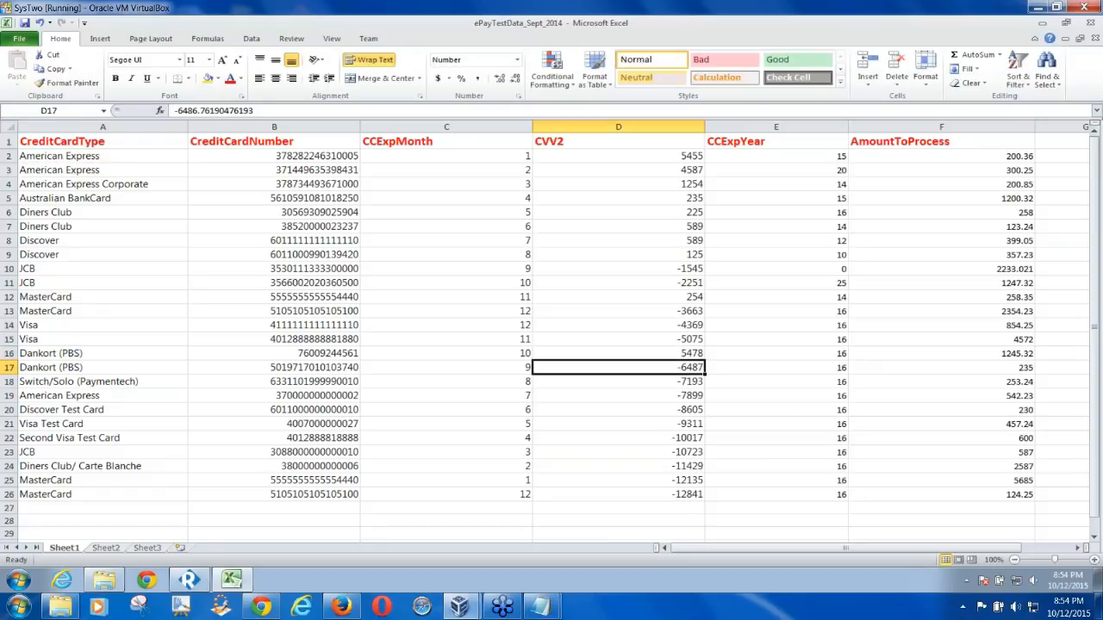
Save the workbook as ePayTestData_Oct_2015 in TestData, close Excel and return to Ready! API
click(19, 38)
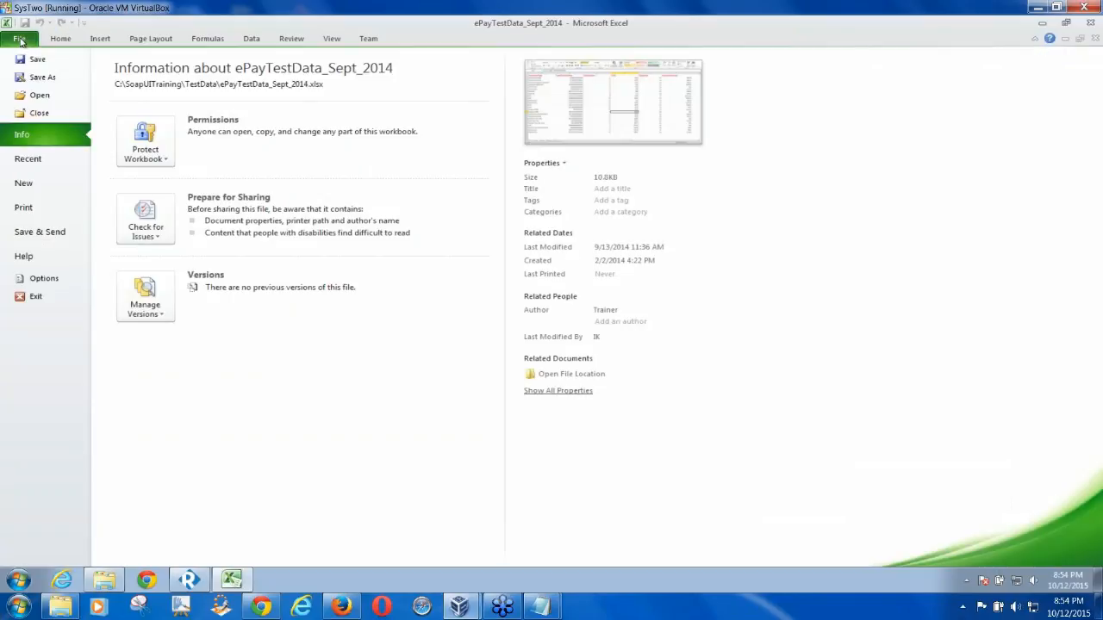
click(42, 77)
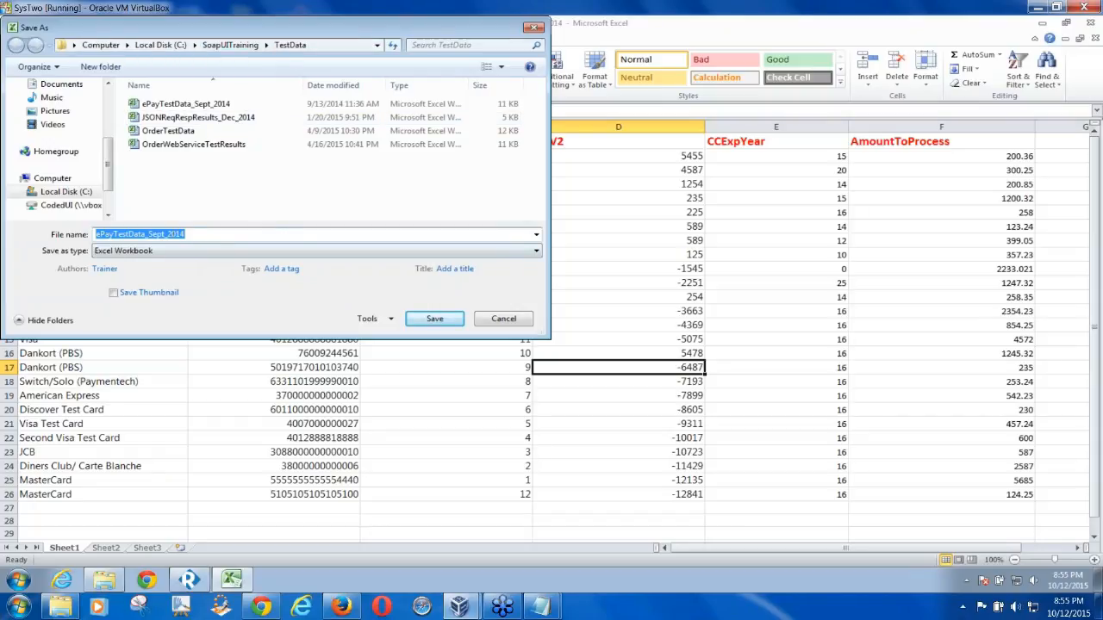
drag(167, 233, 151, 235)
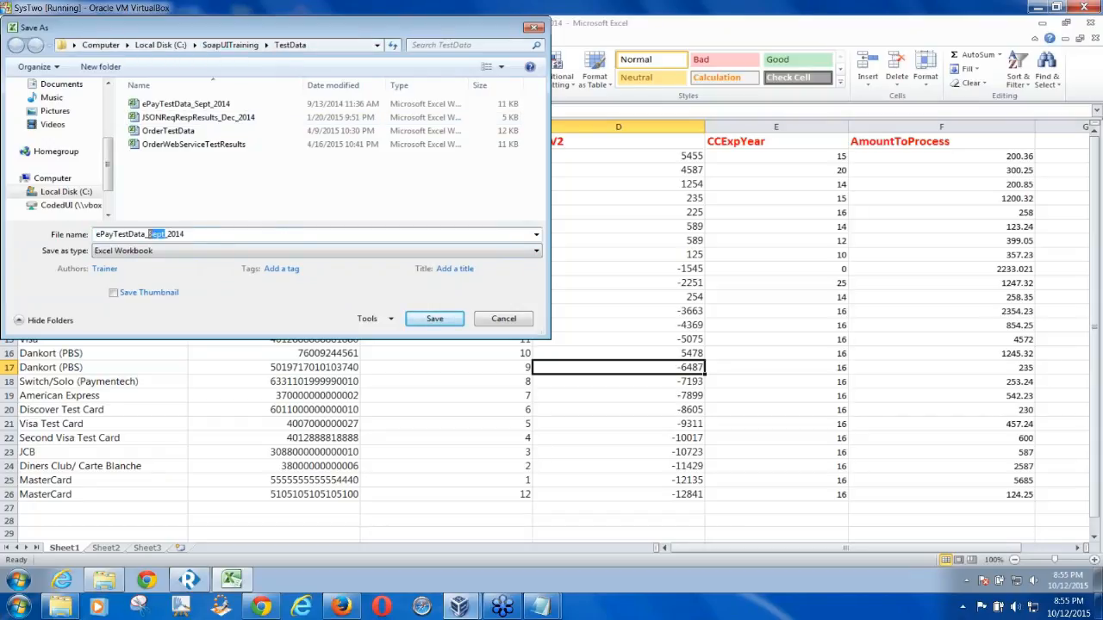
text(oCT)
key(BackSpace)
key(BackSpace)
key(BackSpace)
key(Caps_Lock)
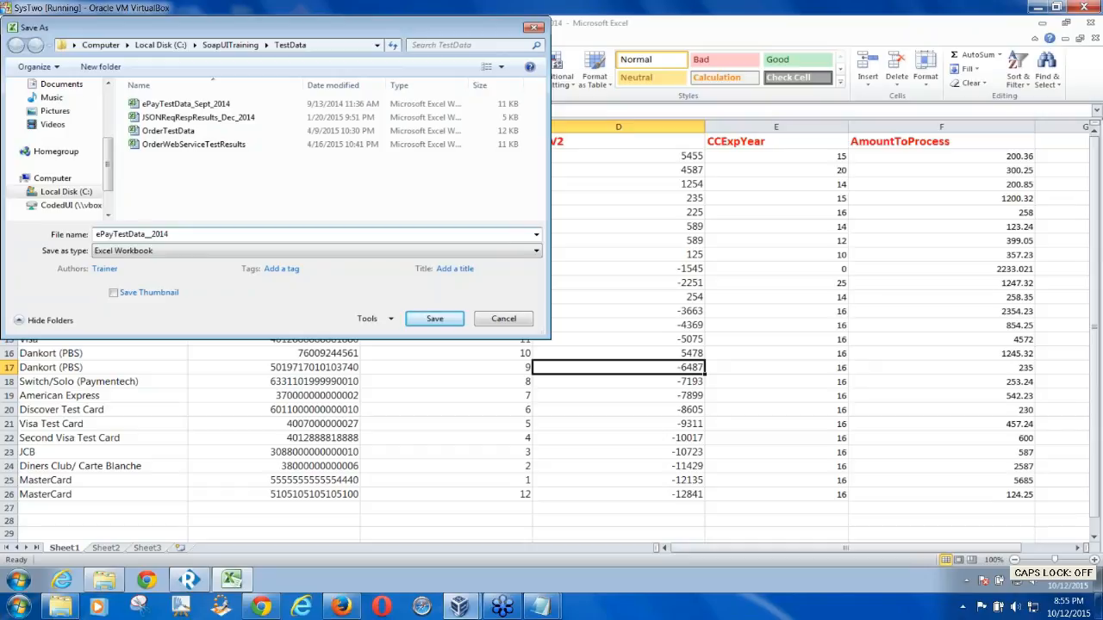
text(Oct)
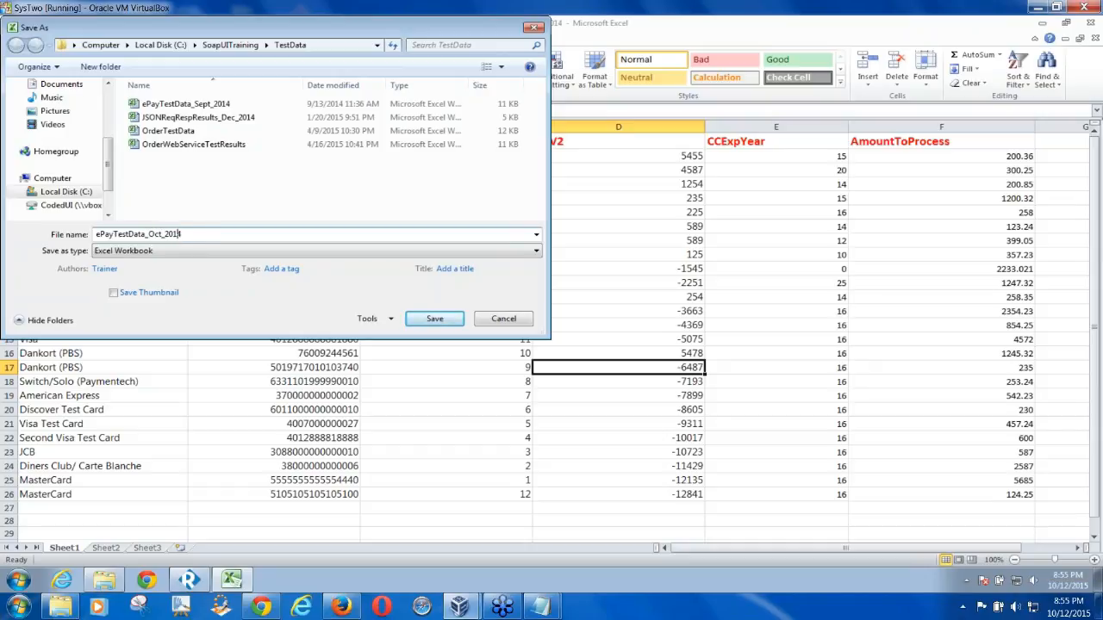
text(5)
click(435, 319)
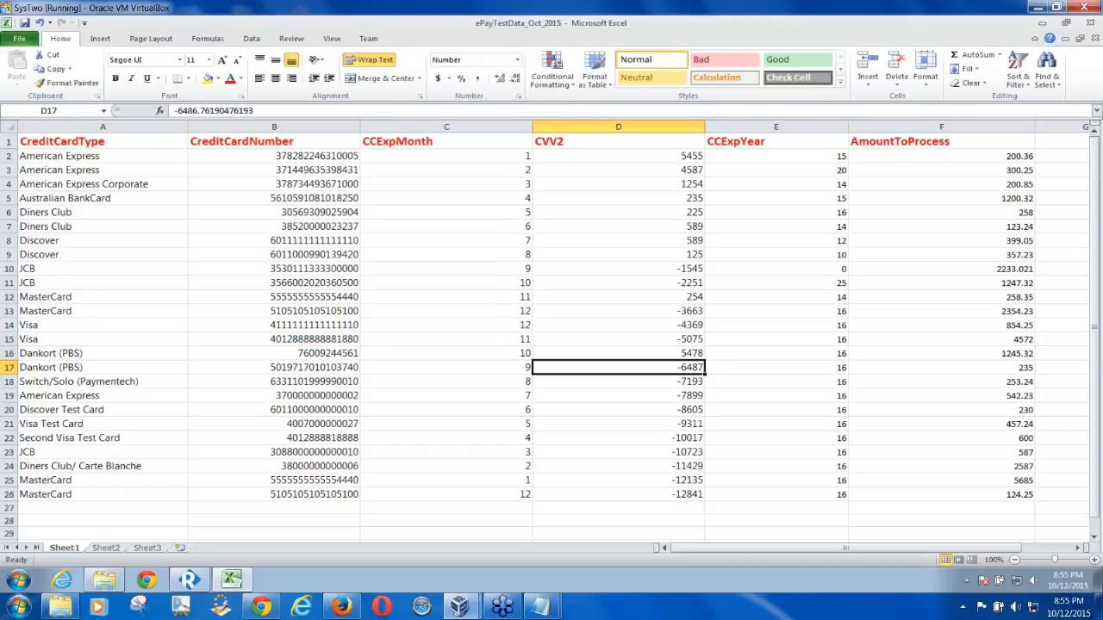
click(1091, 24)
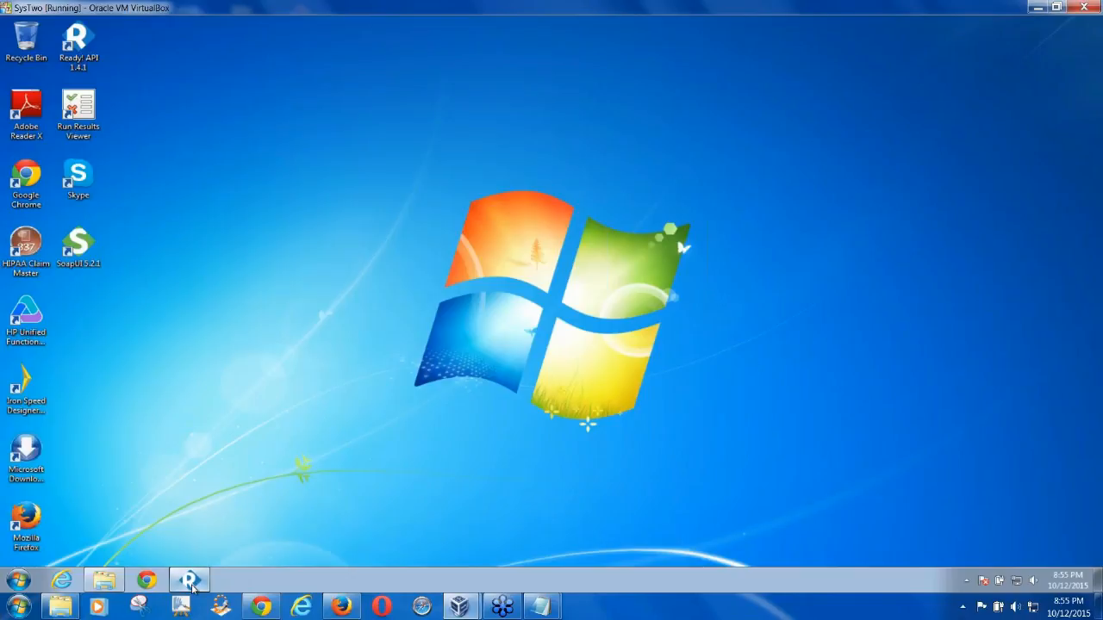
click(191, 582)
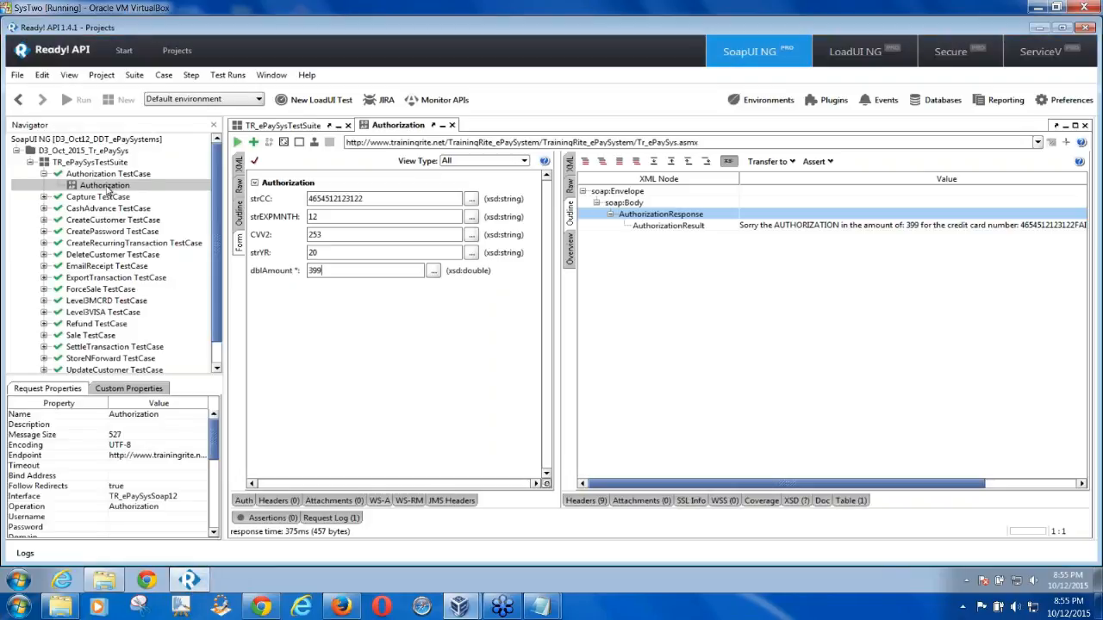
Click through the TR_ePaySysTestSuite tree, ending with the Authorization TestCase selected
click(98, 188)
click(133, 176)
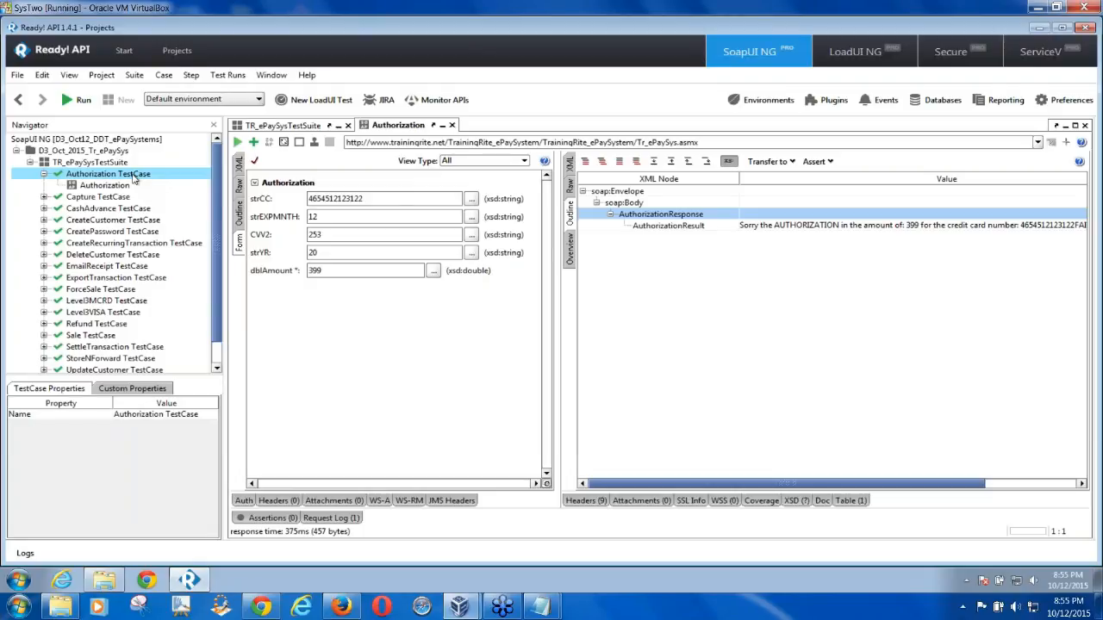
click(119, 165)
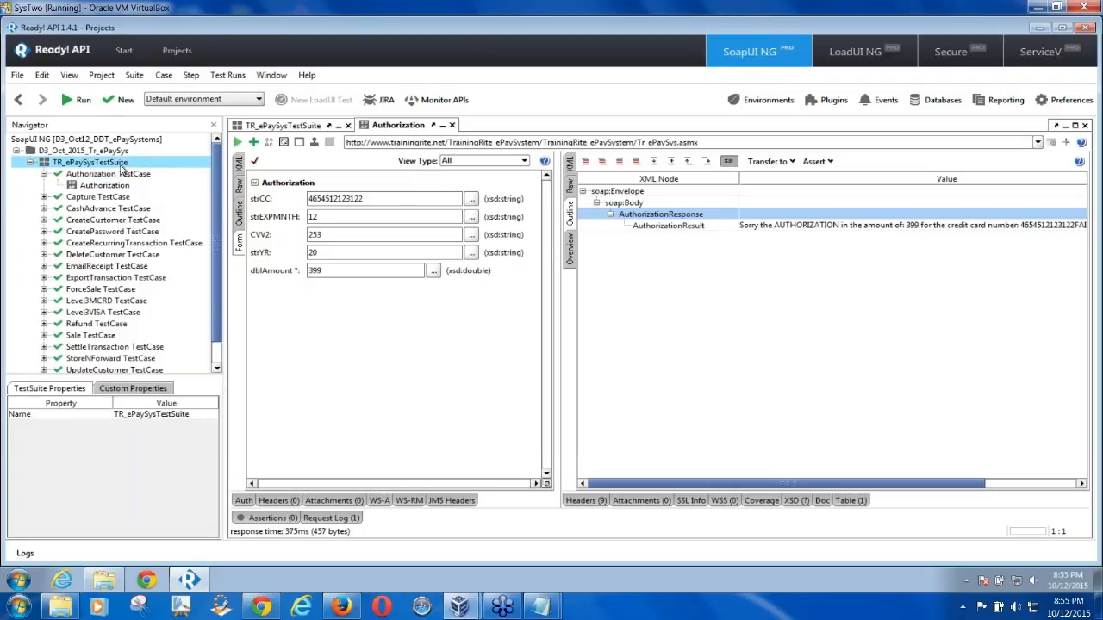
click(134, 176)
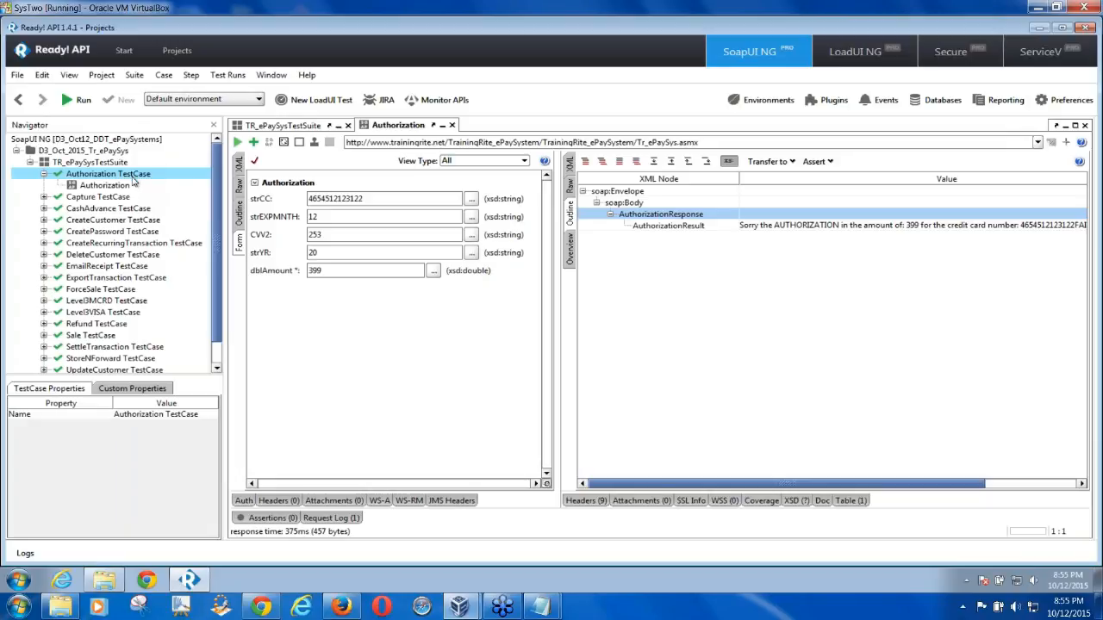
click(120, 187)
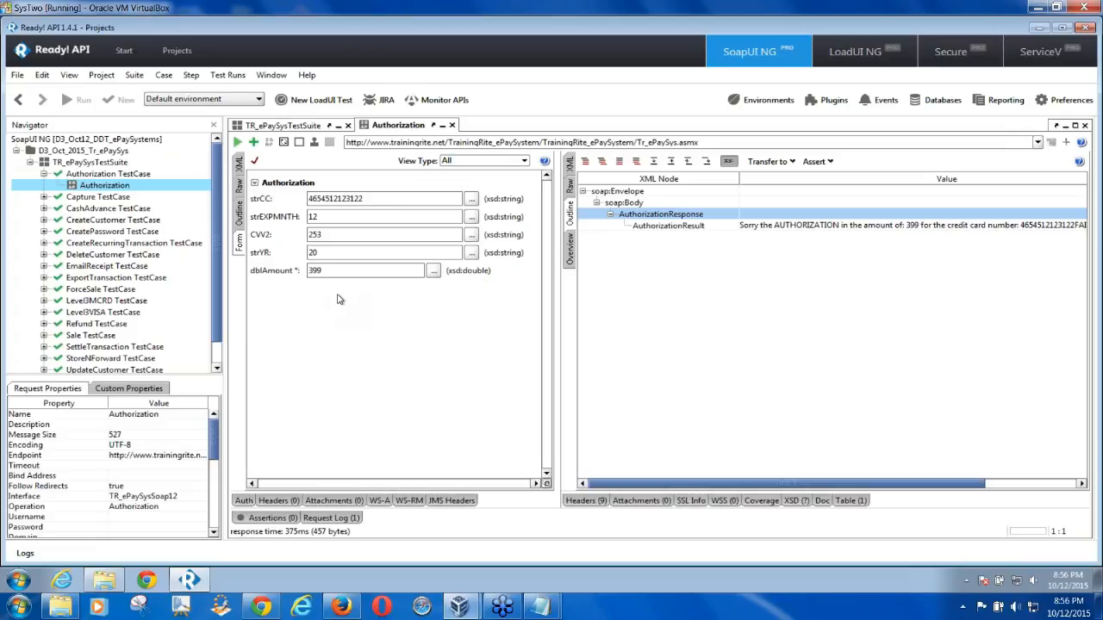
click(133, 176)
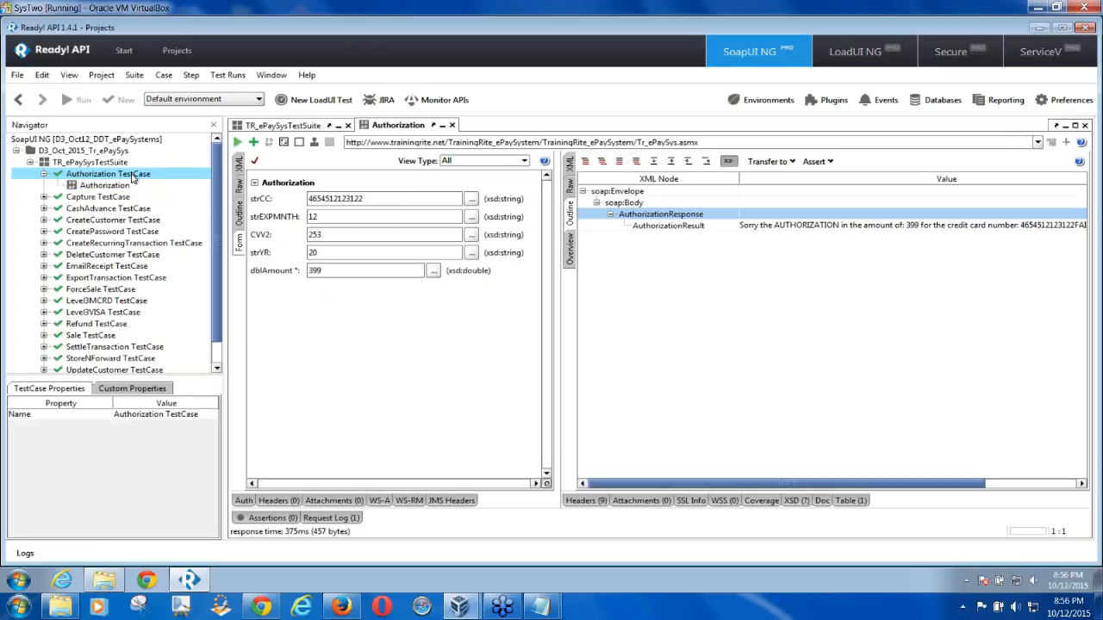
Show the Authorization TestCase's Add Step submenu, then switch to the host desktop
right_click(133, 177)
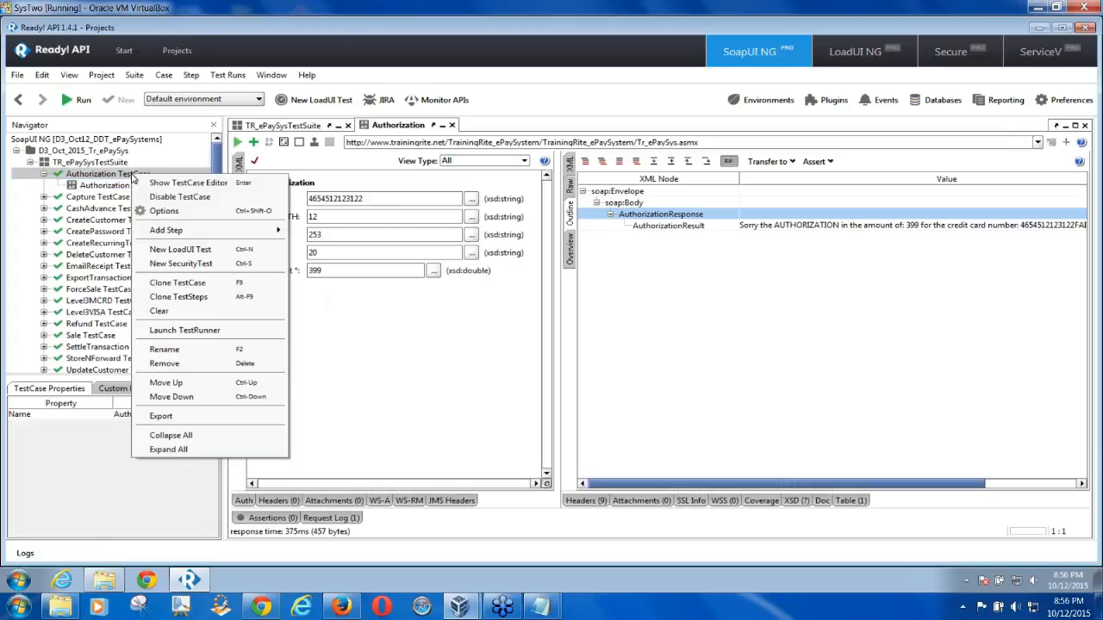
mouse_move(225, 235)
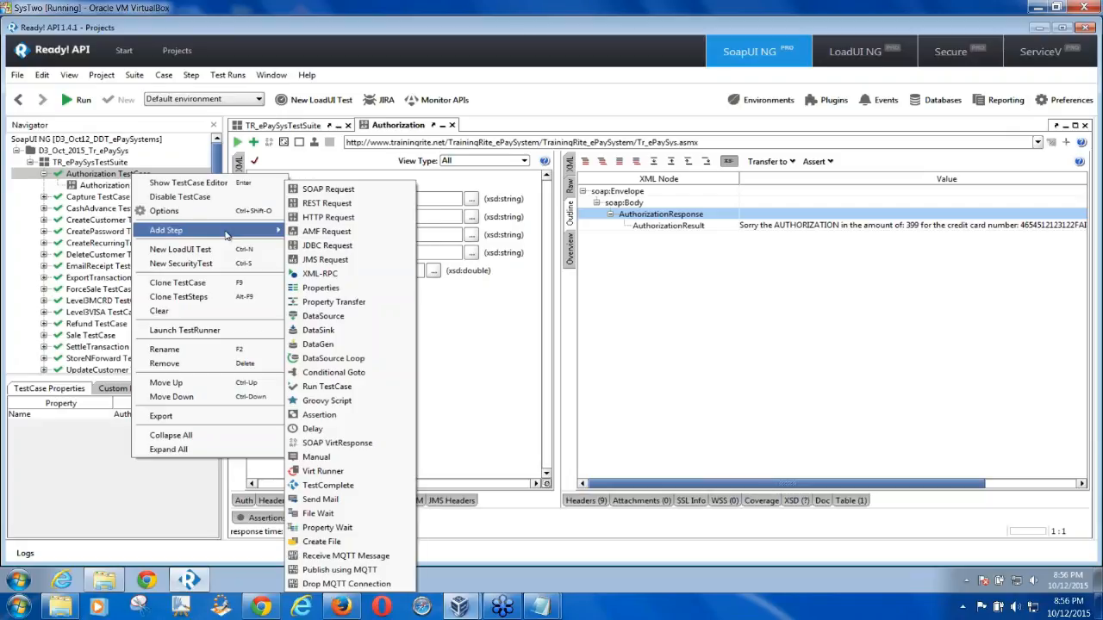
click(181, 607)
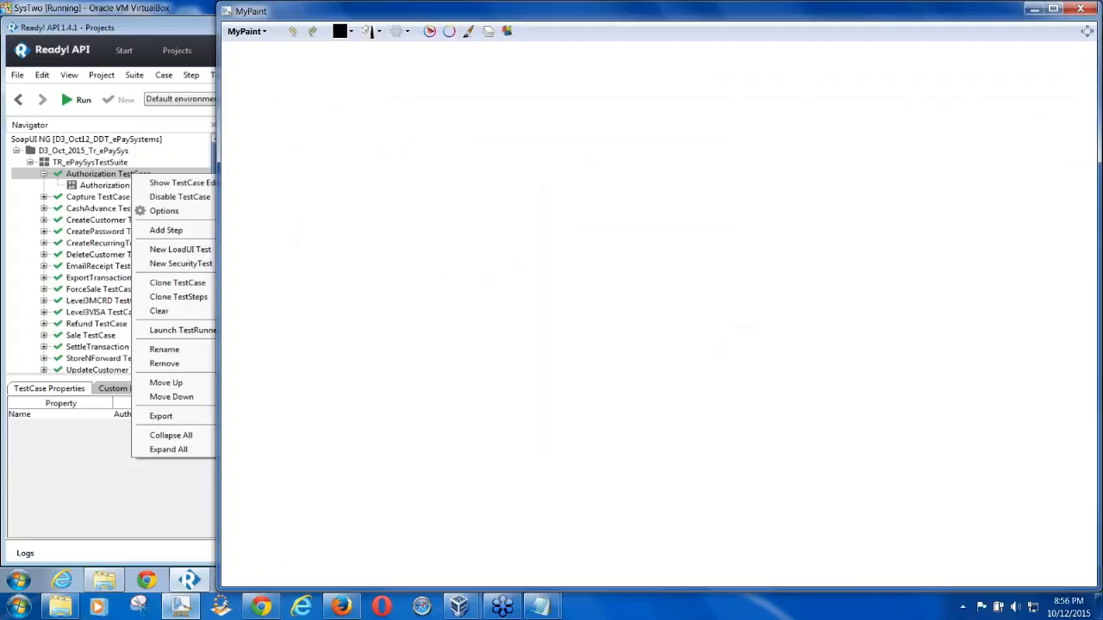
Maximize MyPaint and draw a Request box with a DataSource box above it
click(1053, 8)
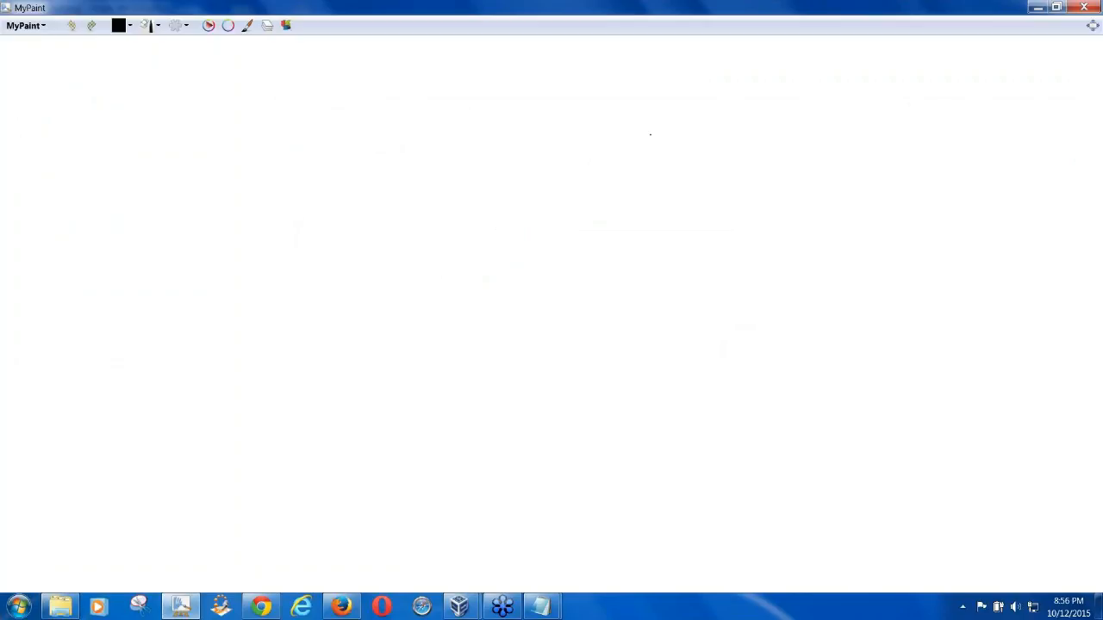
mouse_move(534, 255)
mouse_down()
mouse_move(593, 251)
mouse_move(482, 293)
mouse_move(462, 262)
mouse_move(520, 249)
mouse_move(512, 265)
mouse_move(546, 288)
mouse_move(573, 277)
mouse_up()
drag(584, 262, 588, 277)
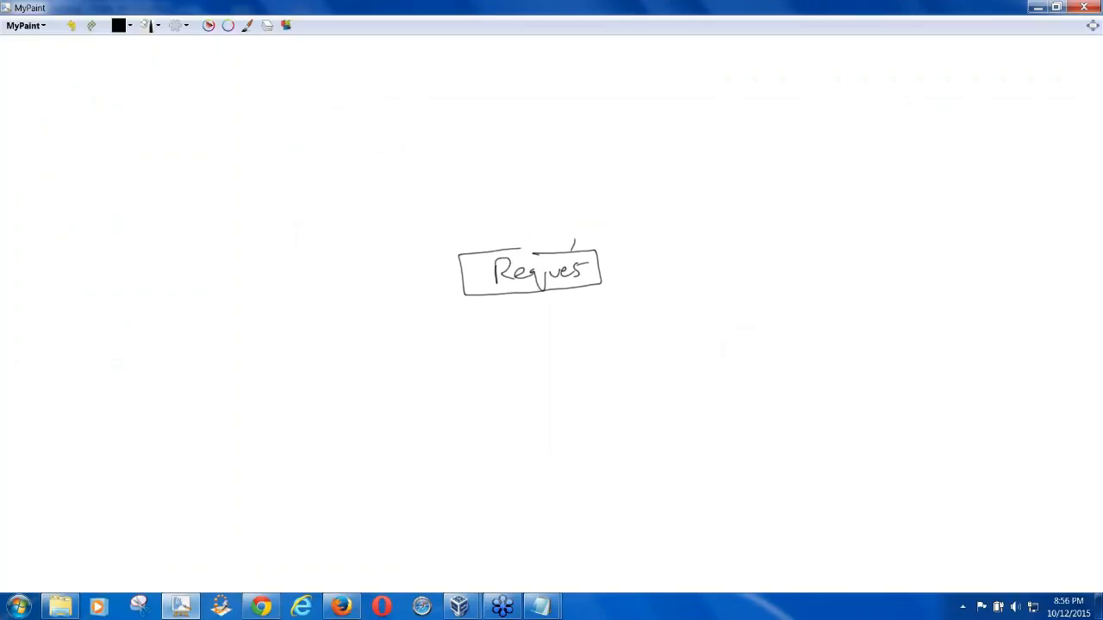
mouse_move(429, 191)
mouse_down()
mouse_move(508, 179)
mouse_move(557, 205)
mouse_move(464, 219)
mouse_move(404, 194)
mouse_move(436, 188)
mouse_move(446, 205)
mouse_move(430, 216)
mouse_up()
drag(457, 203, 467, 211)
mouse_move(468, 195)
mouse_down()
mouse_move(469, 209)
mouse_move(482, 199)
mouse_up()
drag(484, 200, 555, 199)
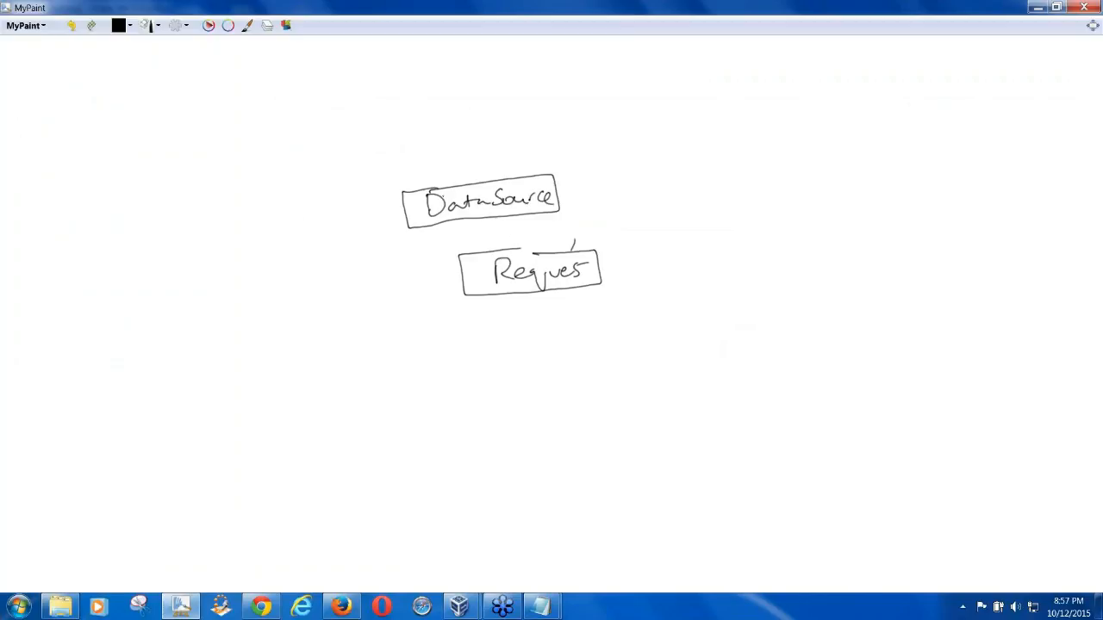
List the request fields, including ExpYR, beside the Request box
drag(543, 252, 515, 249)
drag(617, 251, 636, 269)
mouse_move(622, 279)
mouse_down()
mouse_move(634, 278)
mouse_move(632, 245)
mouse_move(666, 238)
mouse_move(648, 259)
mouse_move(665, 258)
mouse_move(681, 257)
mouse_move(653, 254)
mouse_move(700, 241)
mouse_up()
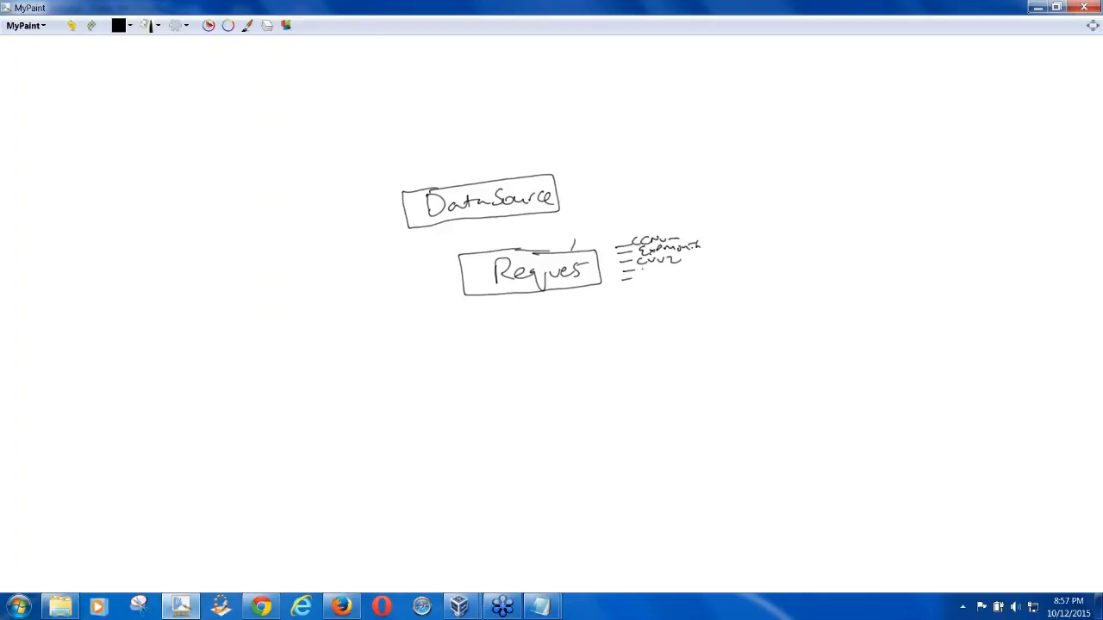
mouse_move(641, 273)
mouse_down()
mouse_move(689, 268)
mouse_move(643, 277)
mouse_move(695, 280)
mouse_up()
Draw a gridded table box to the left of DataSource
mouse_move(210, 194)
mouse_down()
mouse_move(289, 198)
mouse_move(298, 245)
mouse_move(264, 199)
mouse_move(298, 210)
mouse_up()
drag(209, 224, 288, 224)
drag(230, 200, 229, 240)
mouse_move(248, 198)
mouse_down()
mouse_move(248, 227)
mouse_move(261, 222)
mouse_up()
drag(279, 199, 279, 226)
drag(288, 196, 287, 222)
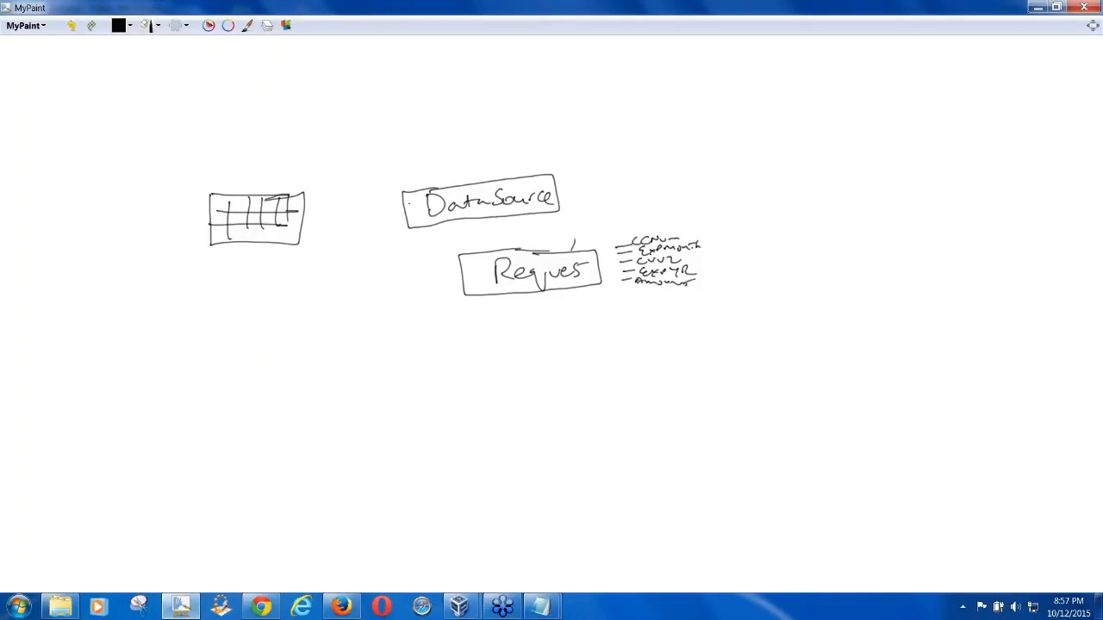
Write TestStep above DataSource, add an arrow to the table, and label it Excel
drag(413, 167, 427, 164)
mouse_move(419, 167)
mouse_down()
mouse_move(418, 185)
mouse_move(437, 185)
mouse_up()
mouse_move(447, 165)
mouse_down()
mouse_move(448, 183)
mouse_move(461, 181)
mouse_up()
mouse_move(473, 164)
mouse_down()
mouse_move(473, 180)
mouse_move(481, 169)
mouse_up()
drag(481, 176, 489, 183)
drag(492, 169, 493, 176)
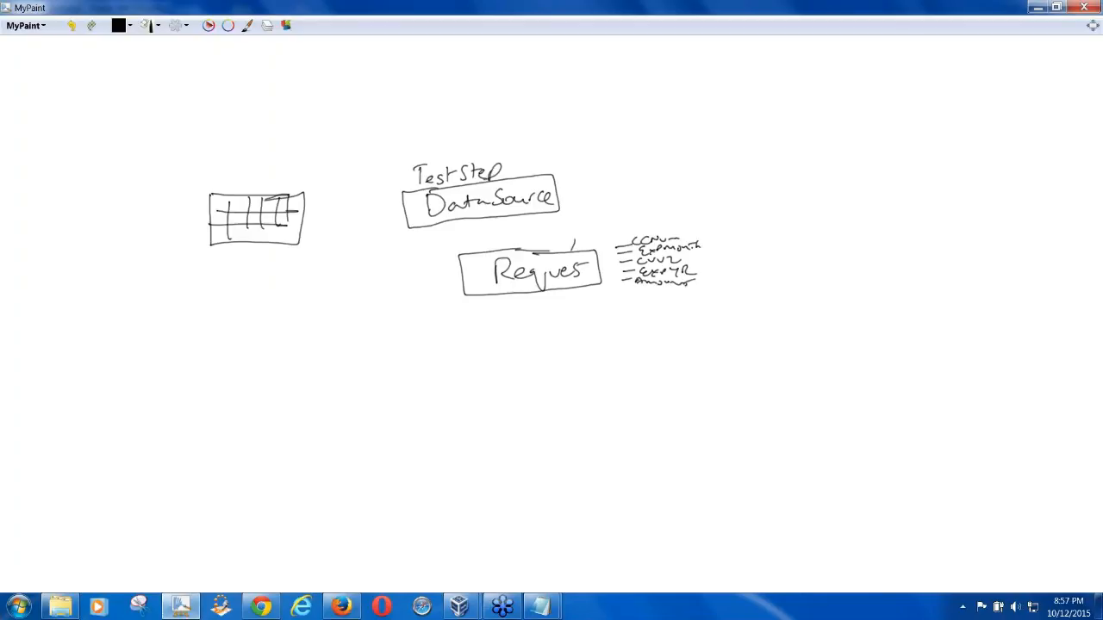
mouse_move(337, 195)
mouse_down()
mouse_move(303, 220)
mouse_move(322, 239)
mouse_move(380, 213)
mouse_move(386, 239)
mouse_move(403, 220)
mouse_move(389, 205)
mouse_move(333, 209)
mouse_up()
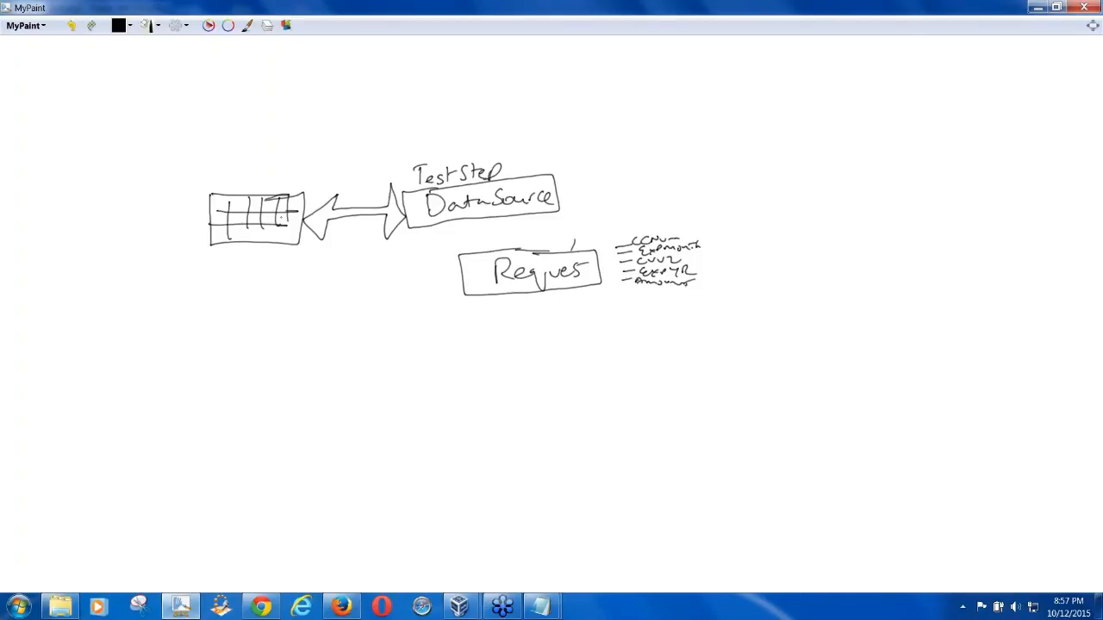
mouse_move(241, 166)
mouse_down()
mouse_move(272, 183)
mouse_move(292, 166)
mouse_up()
Connect the Excel table to DataSource and DataSource down to Request
drag(224, 202, 403, 213)
mouse_move(470, 219)
mouse_down()
mouse_move(472, 255)
mouse_move(490, 259)
mouse_up()
drag(611, 250, 630, 259)
drag(622, 269, 630, 270)
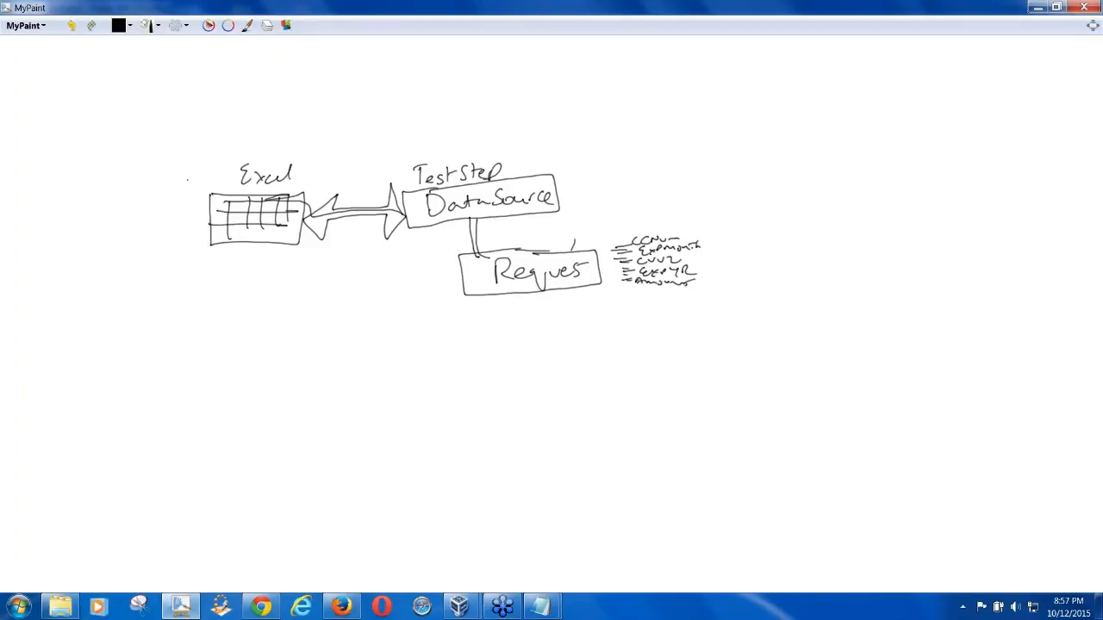
mouse_move(224, 205)
mouse_down()
mouse_move(462, 210)
mouse_move(472, 246)
mouse_move(511, 265)
mouse_up()
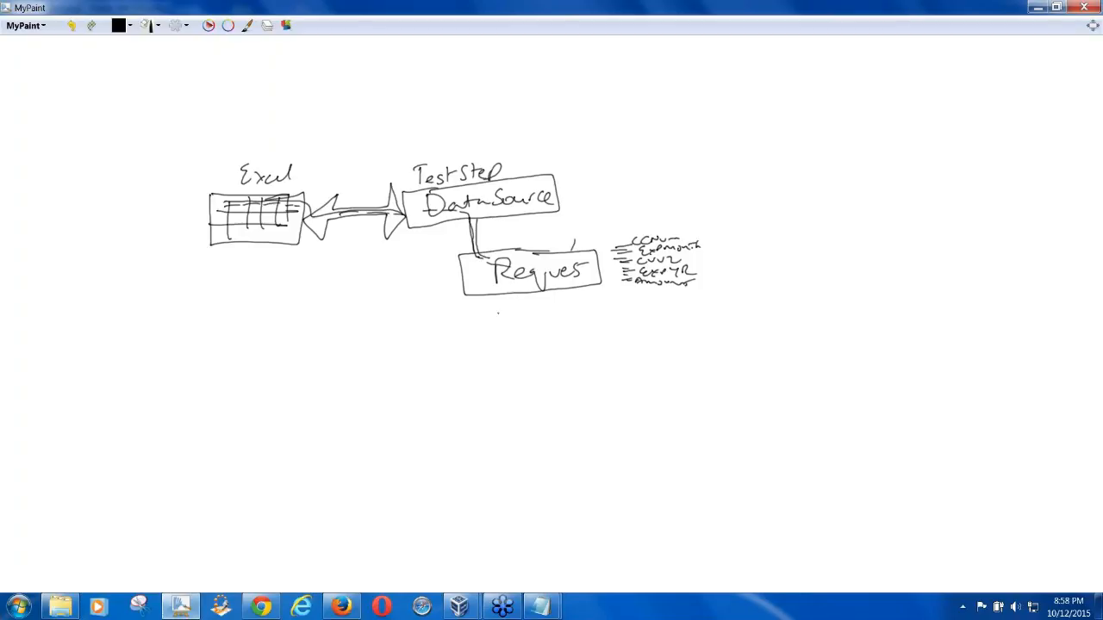
Draw a DataSourceLoop box below Request with a loop arrow back to DataSource
mouse_move(452, 344)
mouse_down()
mouse_move(577, 337)
mouse_move(613, 384)
mouse_move(541, 337)
mouse_move(483, 366)
mouse_move(508, 362)
mouse_up()
mouse_move(513, 350)
mouse_down()
mouse_move(516, 363)
mouse_move(538, 359)
mouse_move(529, 364)
mouse_up()
mouse_move(541, 355)
mouse_down()
mouse_move(601, 358)
mouse_move(617, 375)
mouse_up()
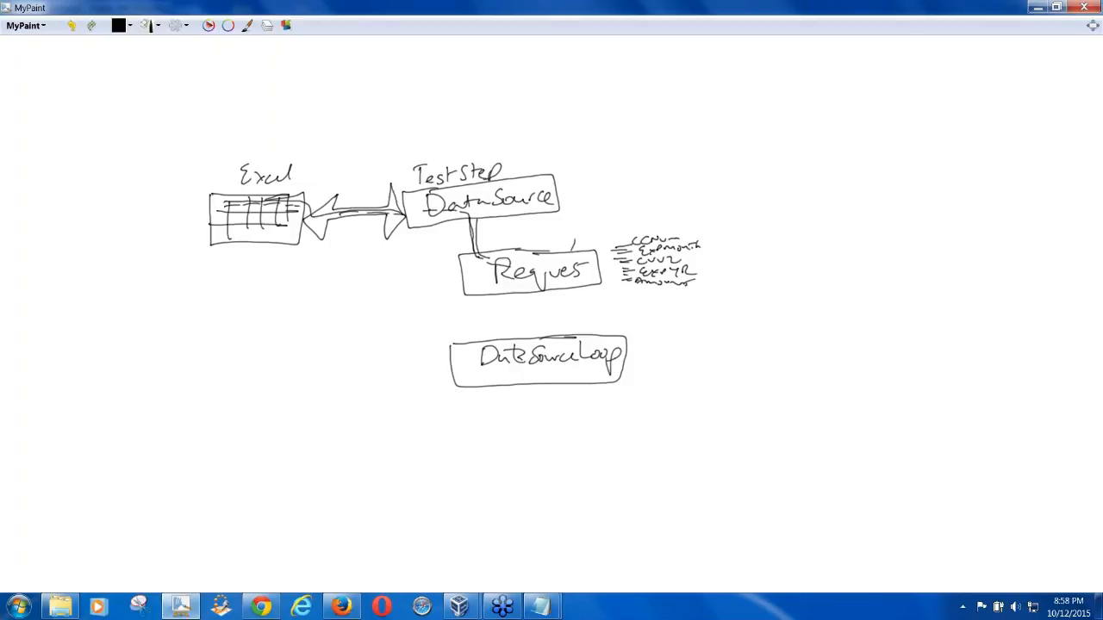
mouse_move(449, 365)
mouse_down()
mouse_move(398, 373)
mouse_move(436, 243)
mouse_up()
mouse_move(455, 352)
mouse_down()
mouse_move(415, 357)
mouse_move(438, 244)
mouse_up()
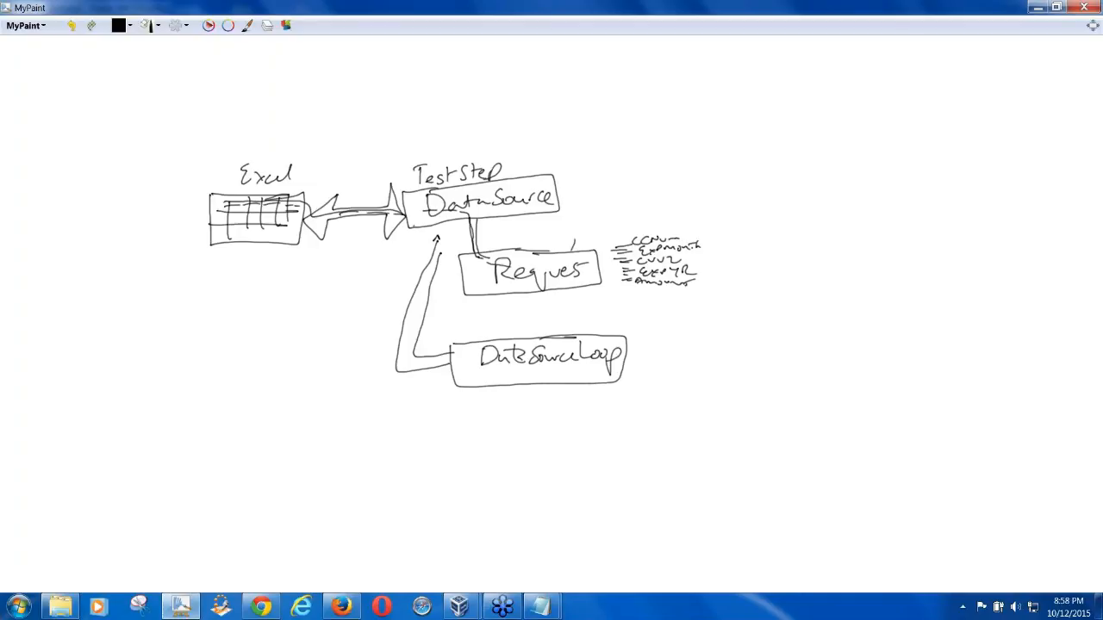
mouse_move(410, 247)
mouse_down()
mouse_move(455, 243)
mouse_move(433, 232)
mouse_up()
Add connecting lines from Excel into DataSource and from Request to DataSourceLoop
mouse_move(224, 217)
mouse_down()
mouse_move(404, 213)
mouse_move(482, 238)
mouse_move(485, 259)
mouse_move(617, 268)
mouse_up()
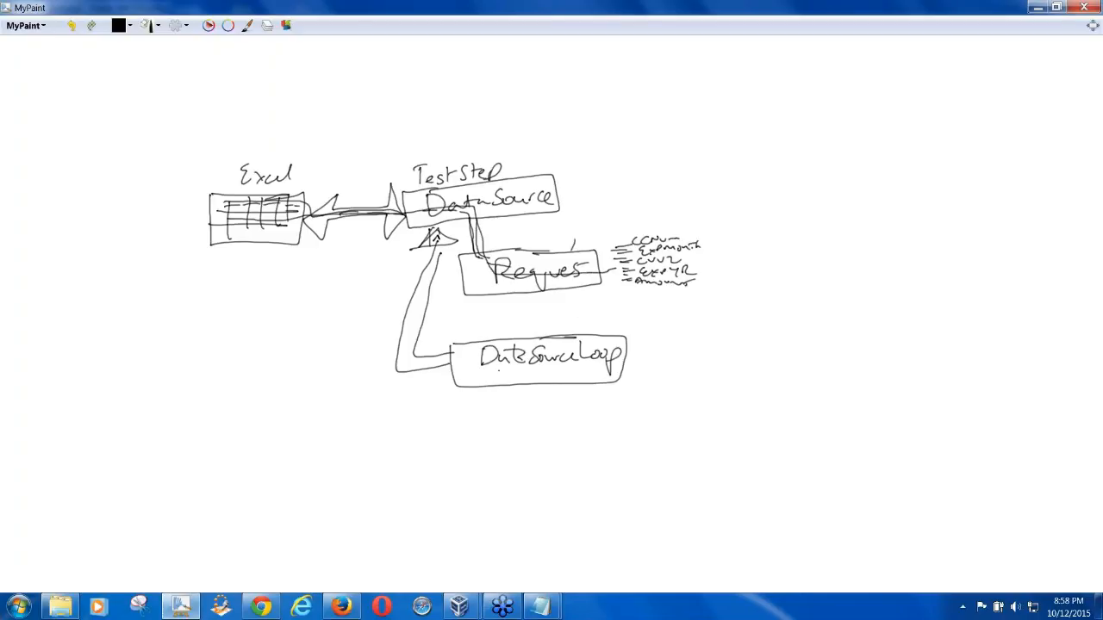
drag(586, 290, 541, 339)
mouse_move(441, 356)
mouse_down()
mouse_move(418, 326)
mouse_move(439, 212)
mouse_up()
drag(247, 226, 327, 228)
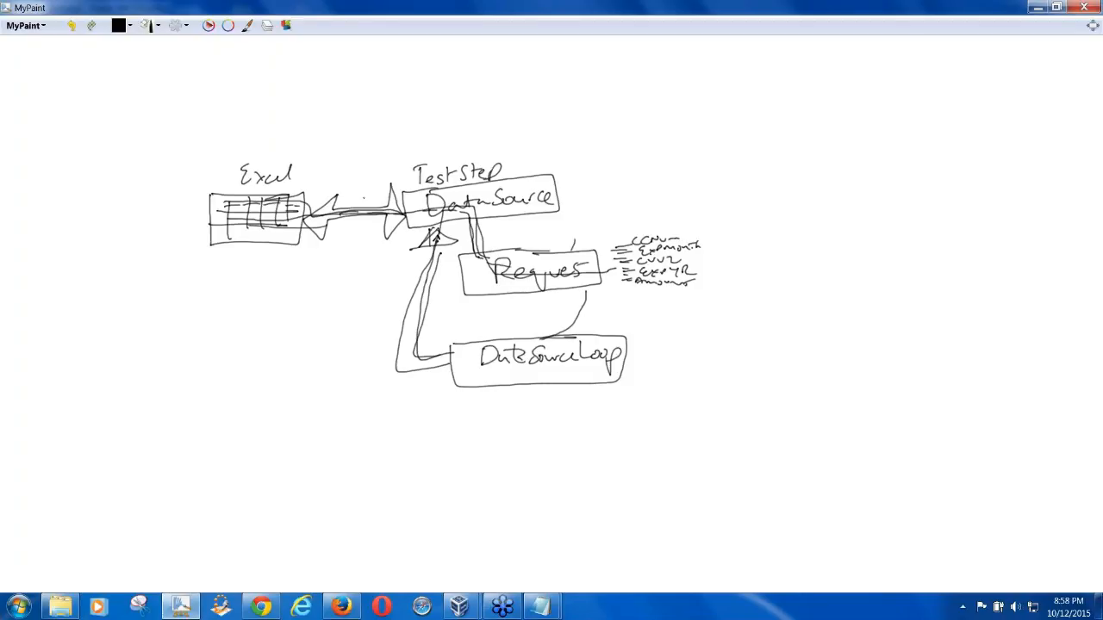
Write the title DDT above the Excel box
drag(112, 110, 113, 162)
drag(112, 110, 117, 162)
drag(159, 104, 156, 160)
mouse_move(158, 104)
mouse_down()
mouse_move(180, 109)
mouse_move(158, 159)
mouse_up()
mouse_move(204, 117)
mouse_down()
mouse_move(201, 149)
mouse_move(231, 105)
mouse_up()
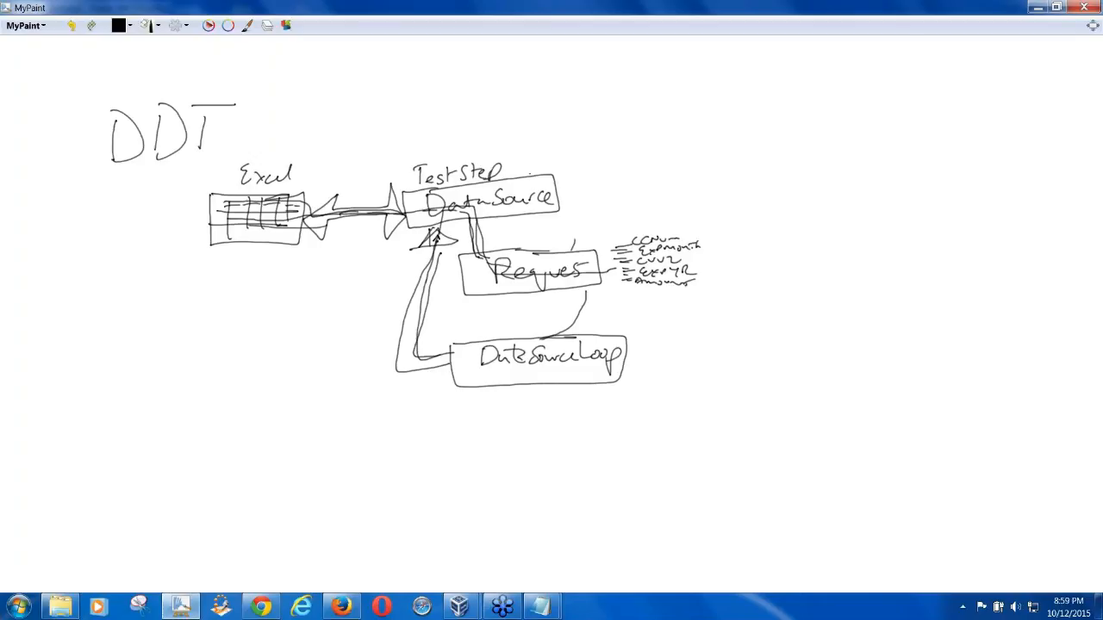
Number DataSource 1 and DataSourceLoop 2, each in a circle
drag(580, 178, 598, 199)
drag(598, 153, 604, 155)
drag(651, 353, 674, 379)
mouse_move(657, 333)
mouse_down()
mouse_move(631, 370)
mouse_move(658, 333)
mouse_up()
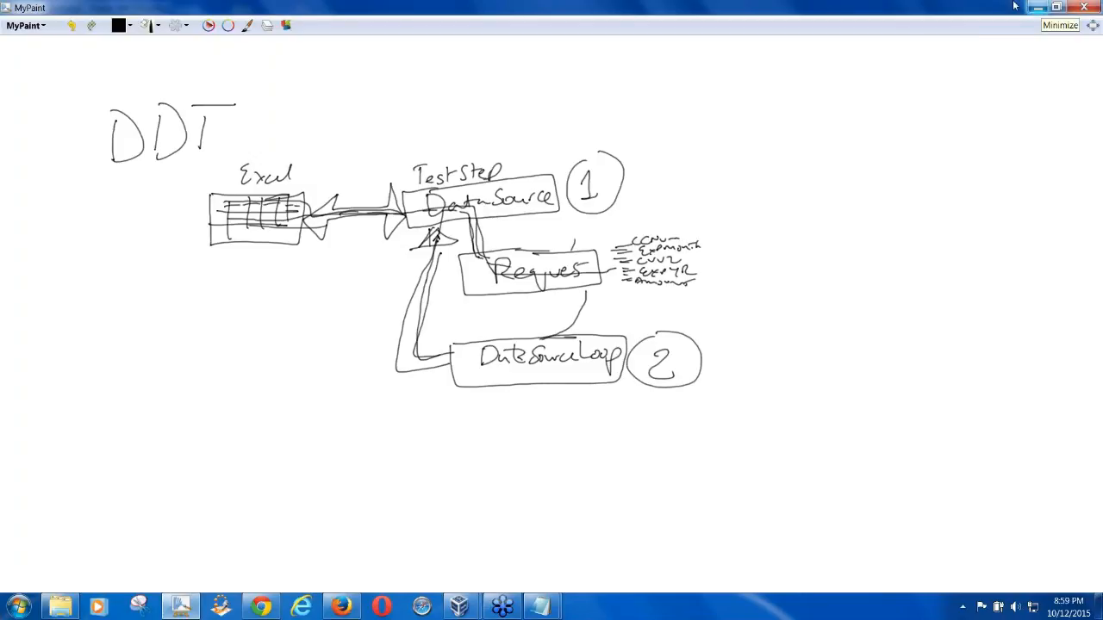
Write PRO beside the DDT title
mouse_move(283, 73)
mouse_down()
mouse_move(284, 108)
mouse_move(259, 86)
mouse_move(255, 112)
mouse_move(286, 92)
mouse_move(307, 108)
mouse_up()
drag(324, 78, 322, 79)
drag(256, 67, 279, 62)
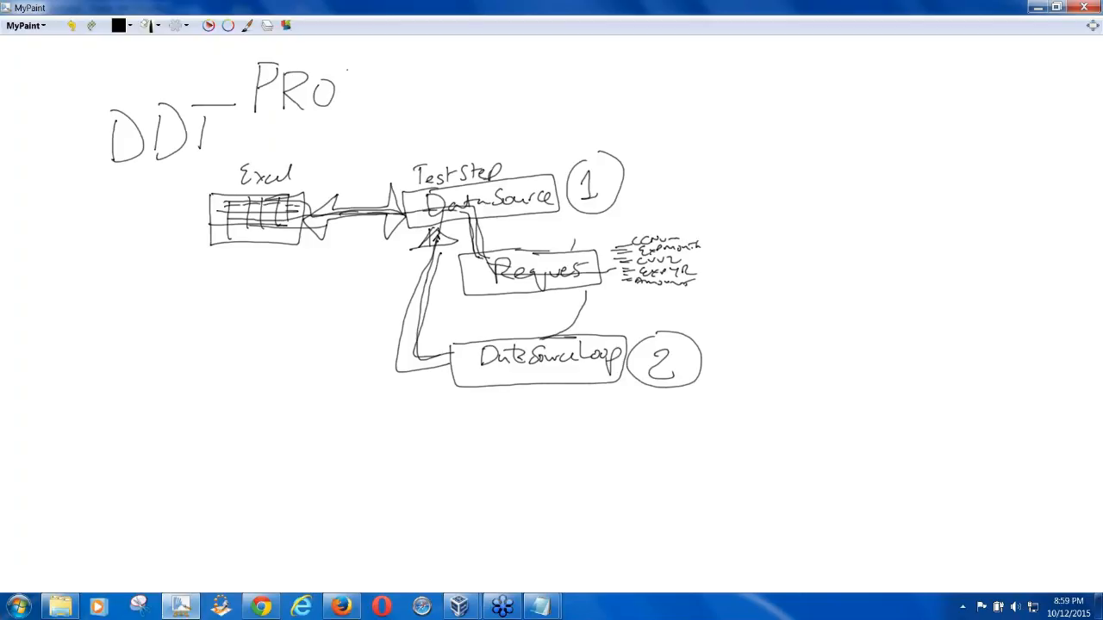
From the TestCase's Add Step menu, add a DataSource step named ExcelDS
click(1038, 7)
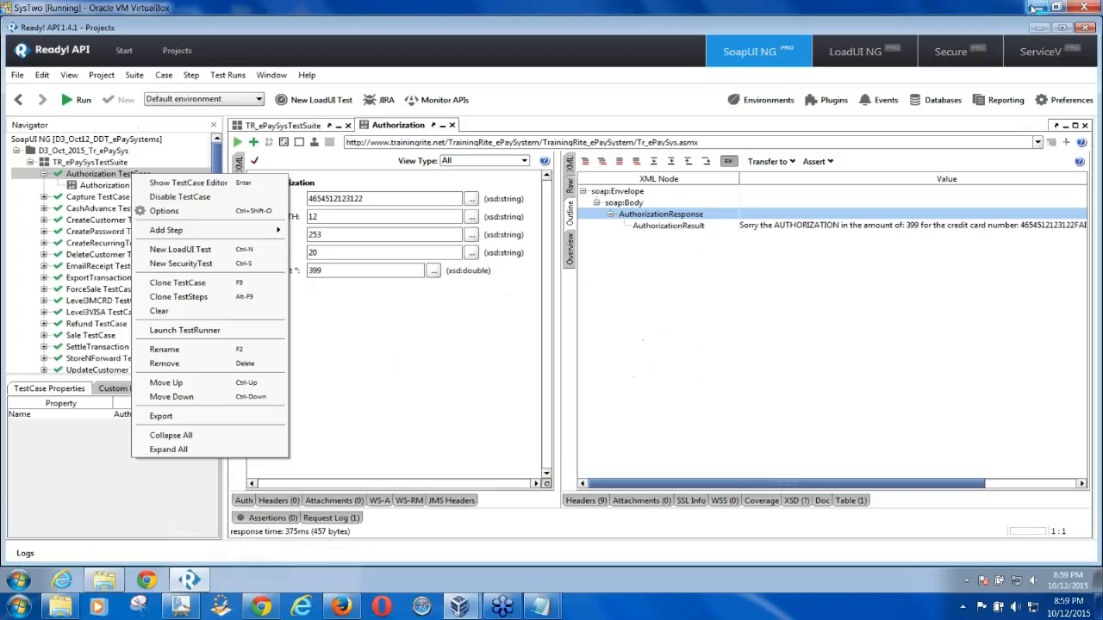
mouse_move(260, 233)
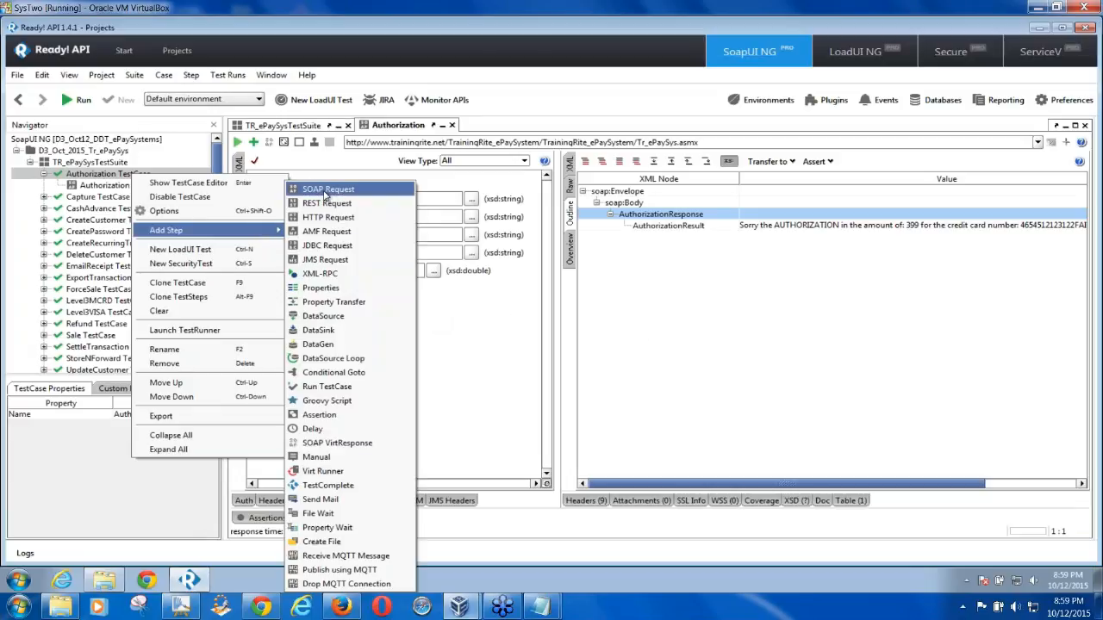
click(340, 322)
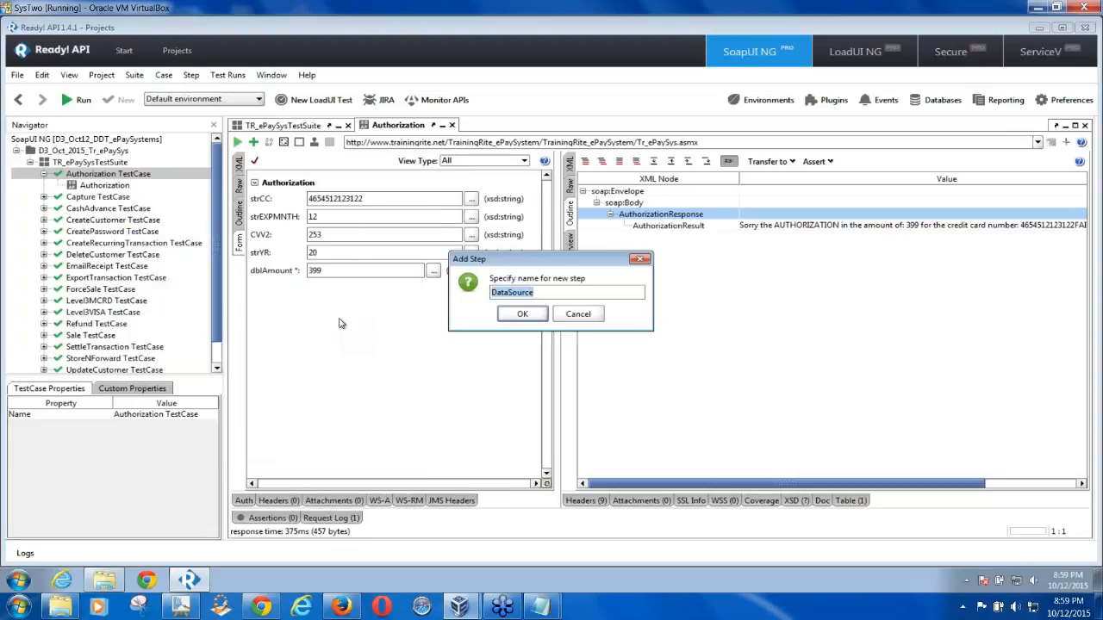
key(Left)
key(Left)
key(Home)
text(Excel)
key(Delete)
key(Delete)
key(Delete)
key(Delete)
key(Delete)
key(Delete)
key(Delete)
text(S)
click(520, 315)
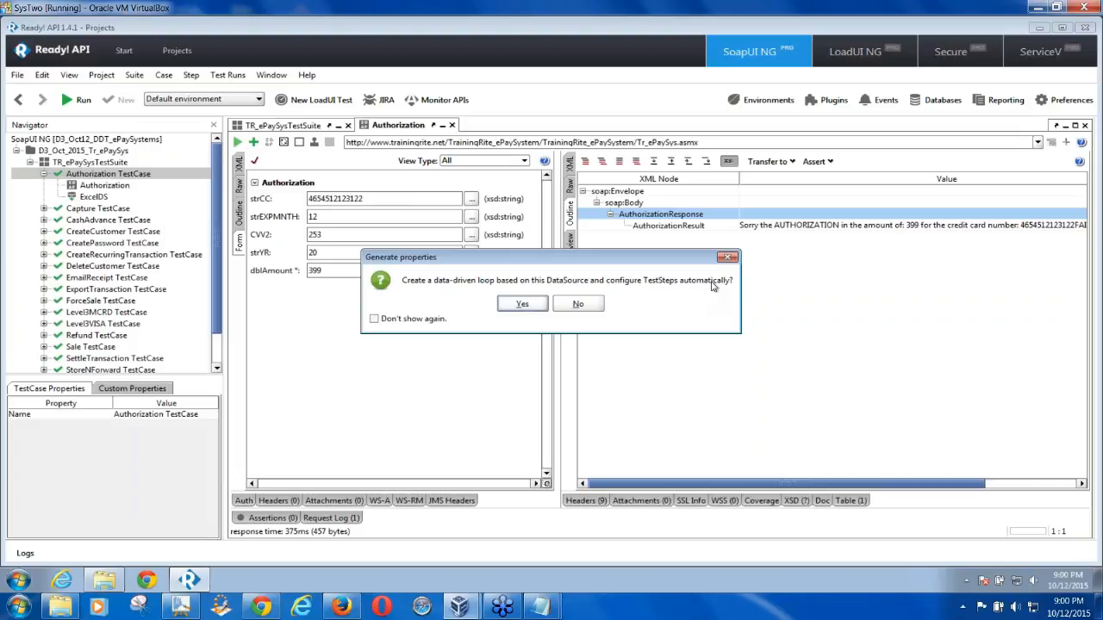
Answer No to the Generate properties prompt for a data-driven loop
click(578, 305)
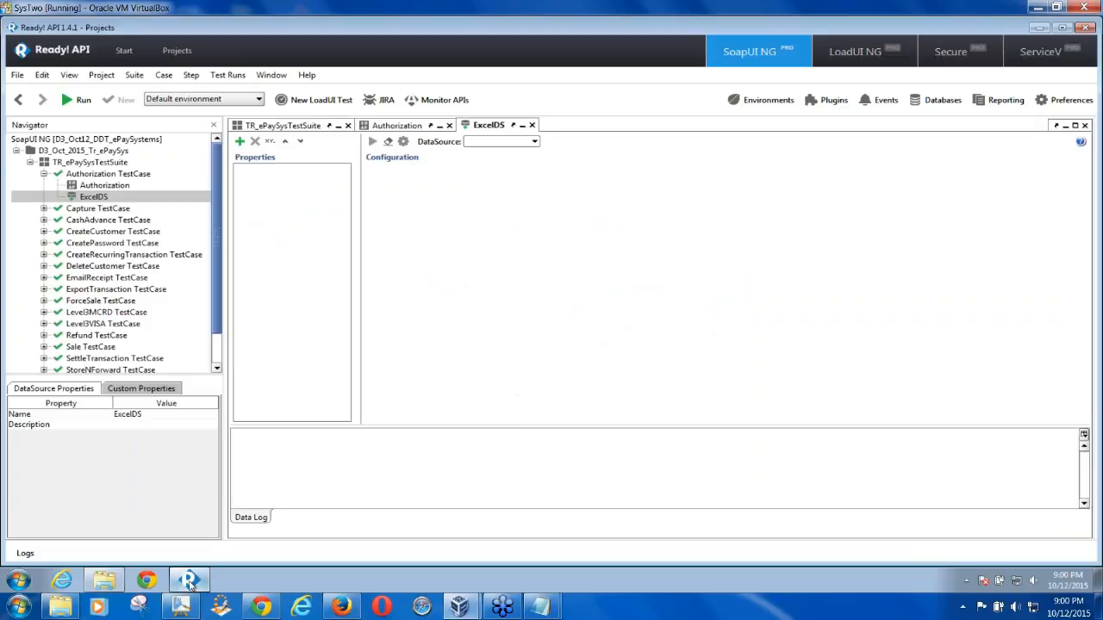
Draw an ellipse around the TestStep DataSource box in the DDT sketch, then restore Ready! API
click(188, 579)
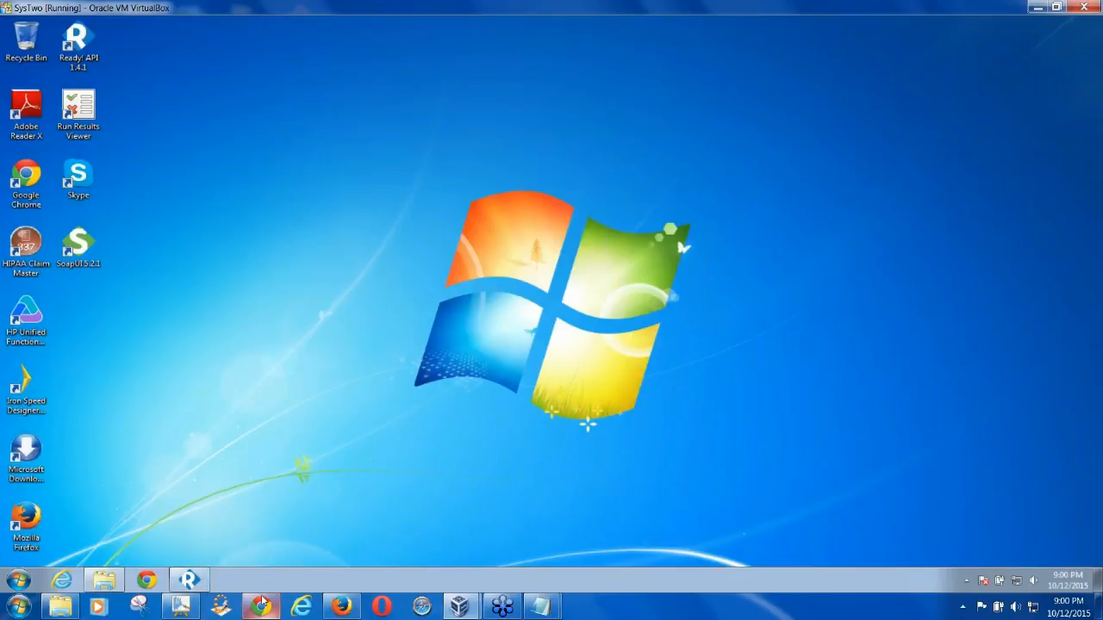
click(181, 607)
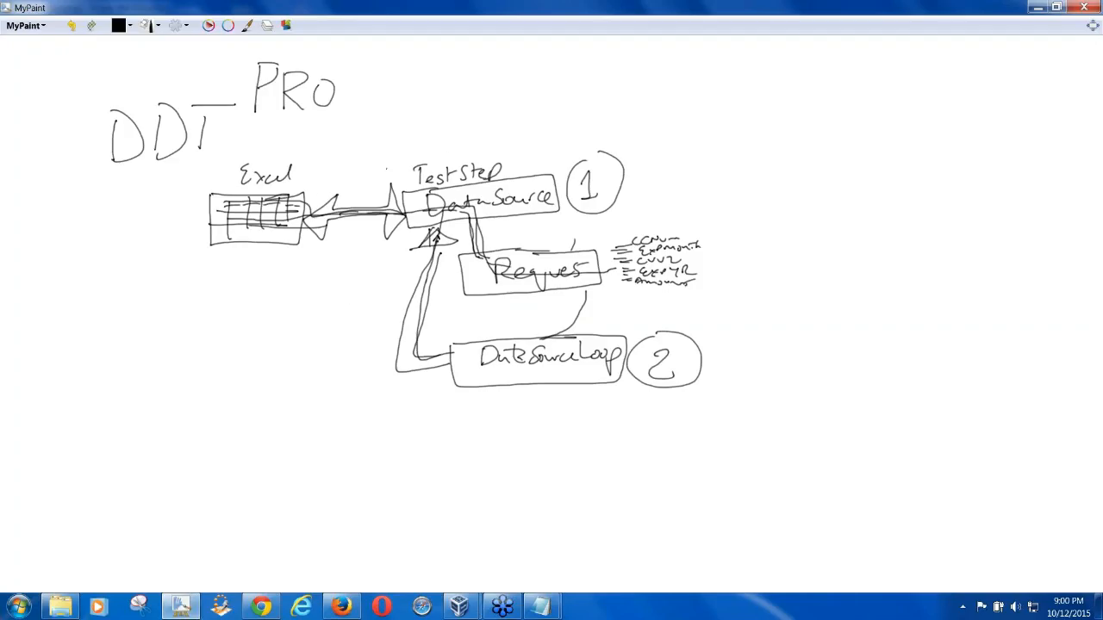
mouse_move(508, 138)
mouse_down()
mouse_move(372, 172)
mouse_move(434, 246)
mouse_move(564, 219)
mouse_move(529, 140)
mouse_move(492, 123)
mouse_up()
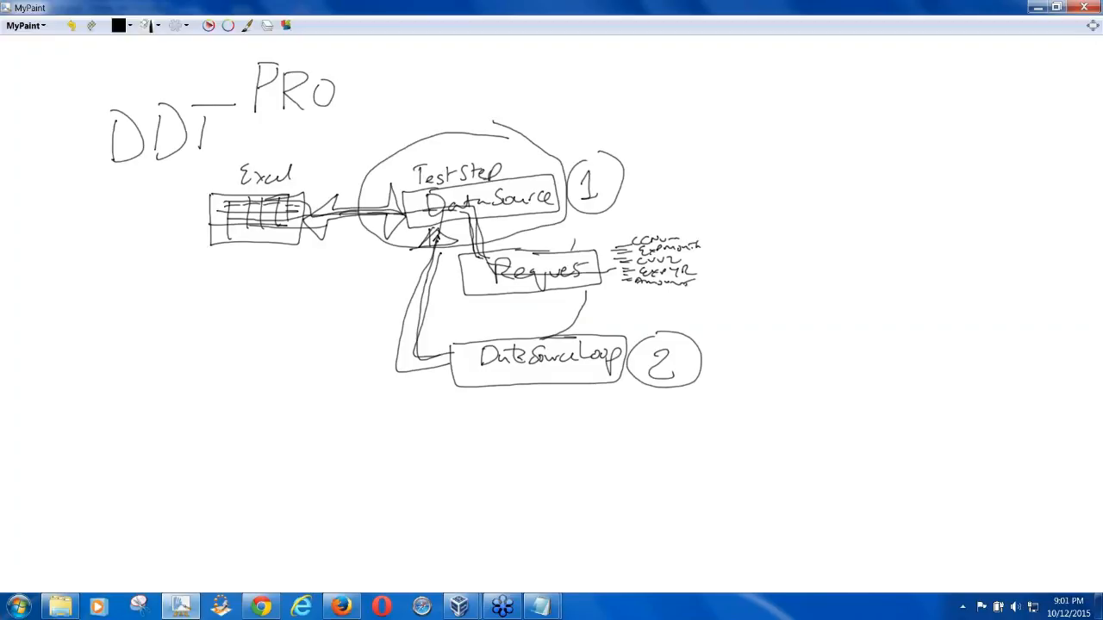
drag(579, 219, 647, 215)
click(1037, 7)
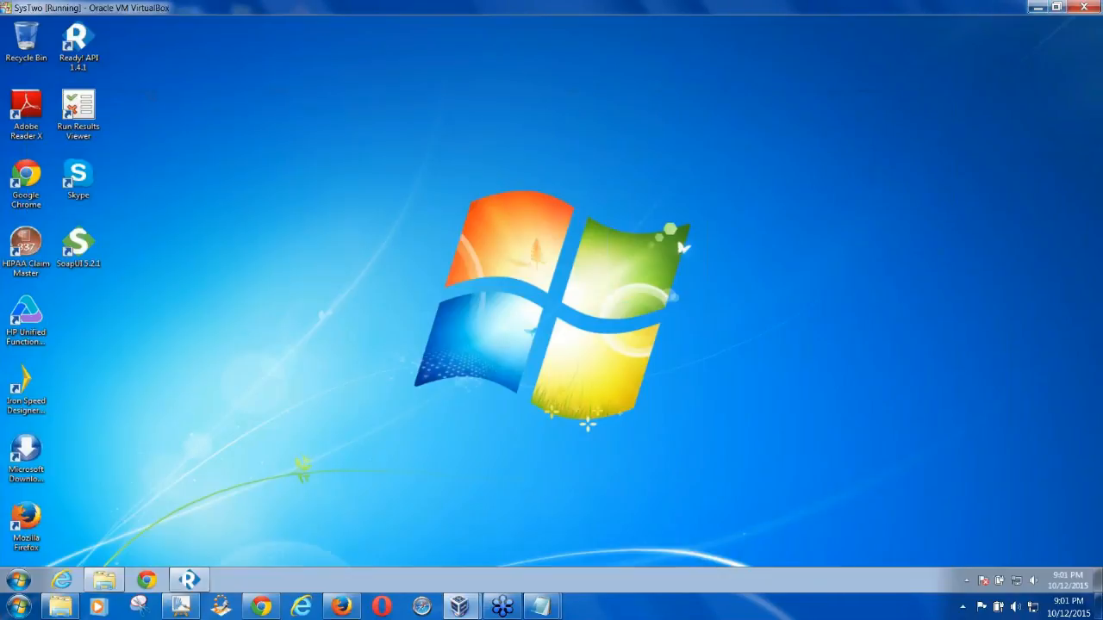
click(190, 579)
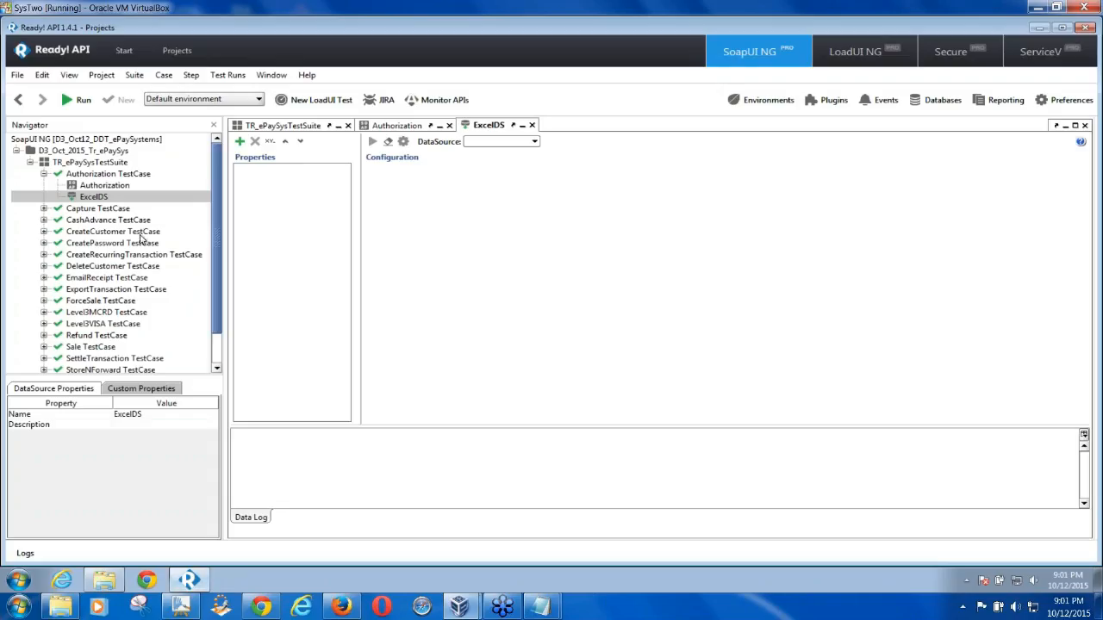
click(103, 185)
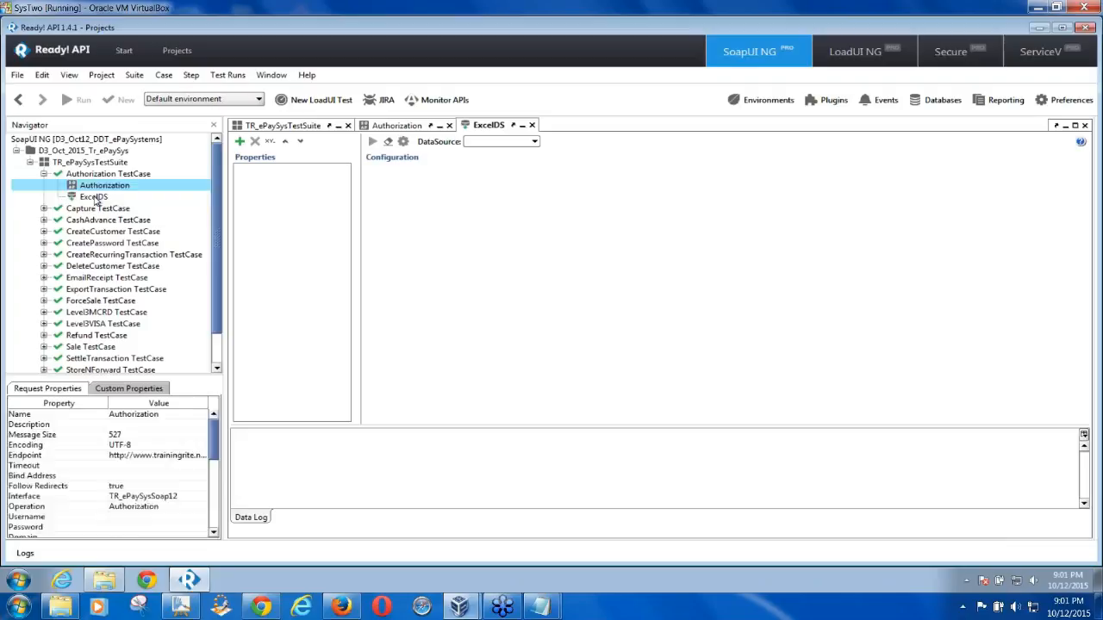
click(95, 198)
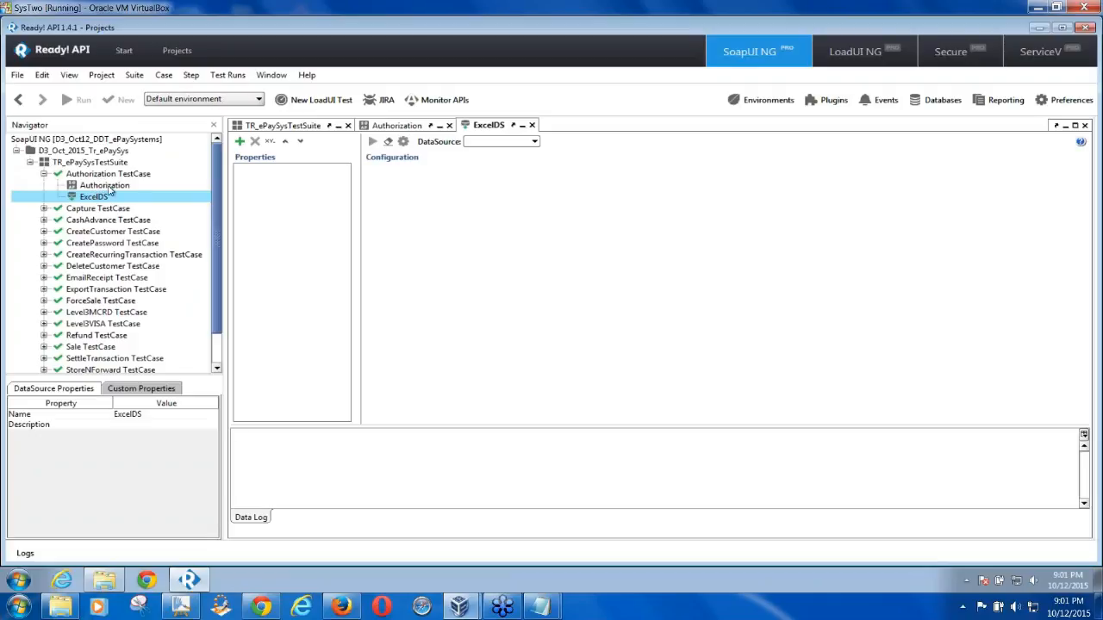
Move ExcelDS above Authorization and set its DataSource type to Excel
drag(93, 201, 93, 190)
click(102, 188)
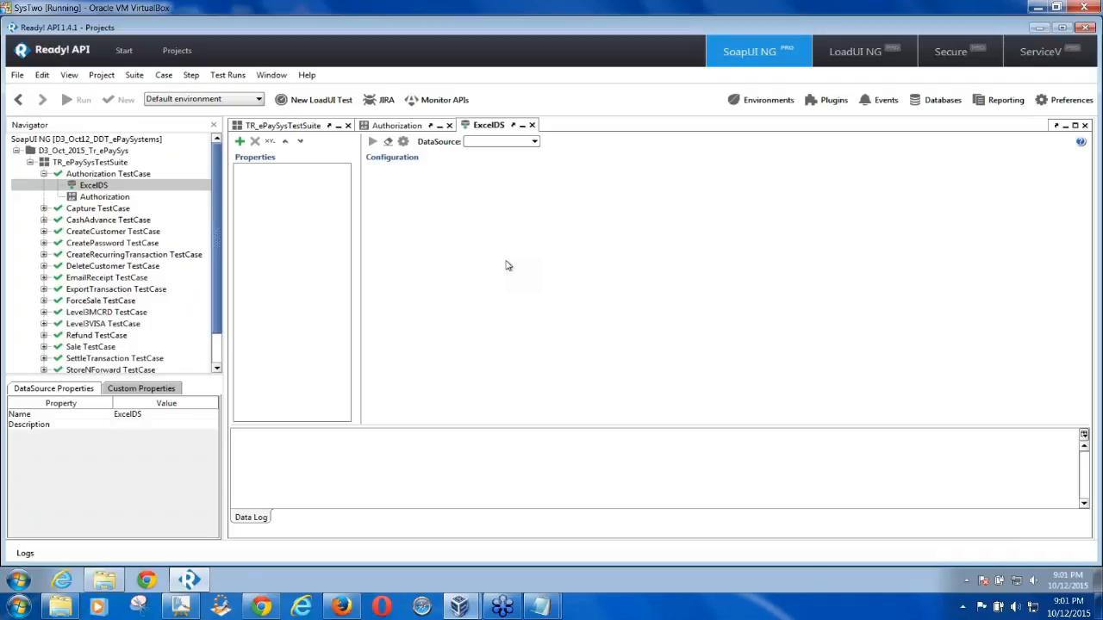
click(535, 143)
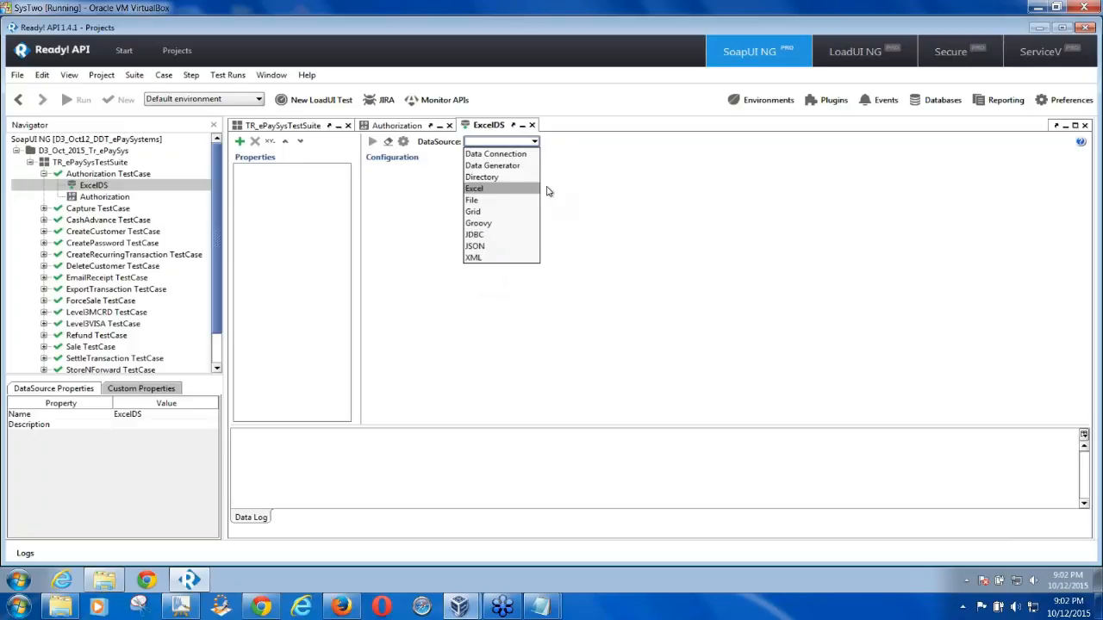
click(488, 189)
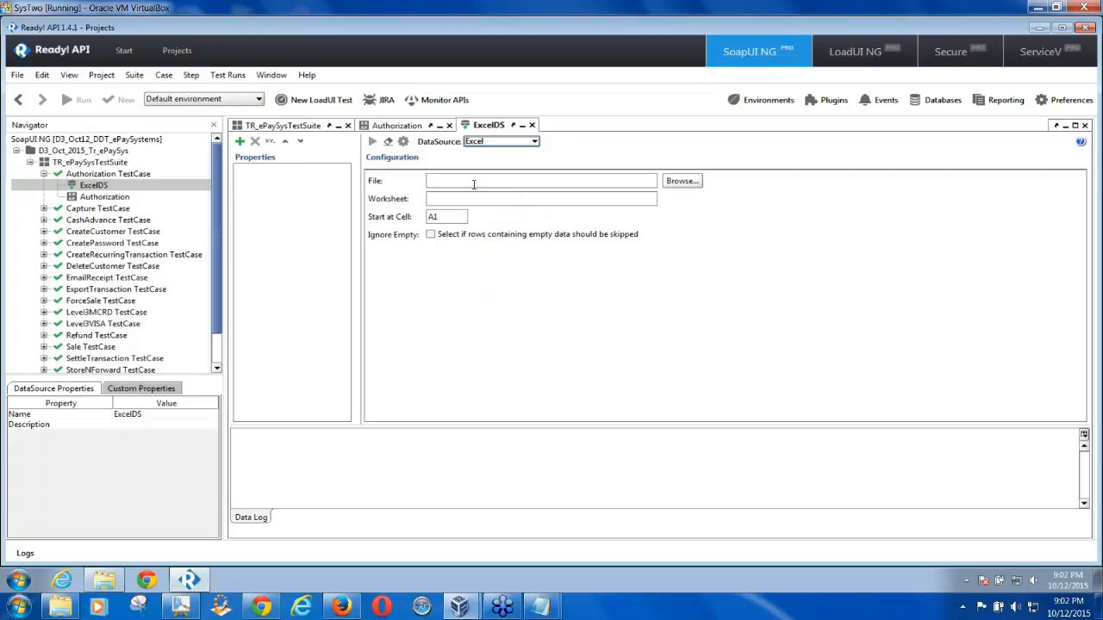
click(681, 181)
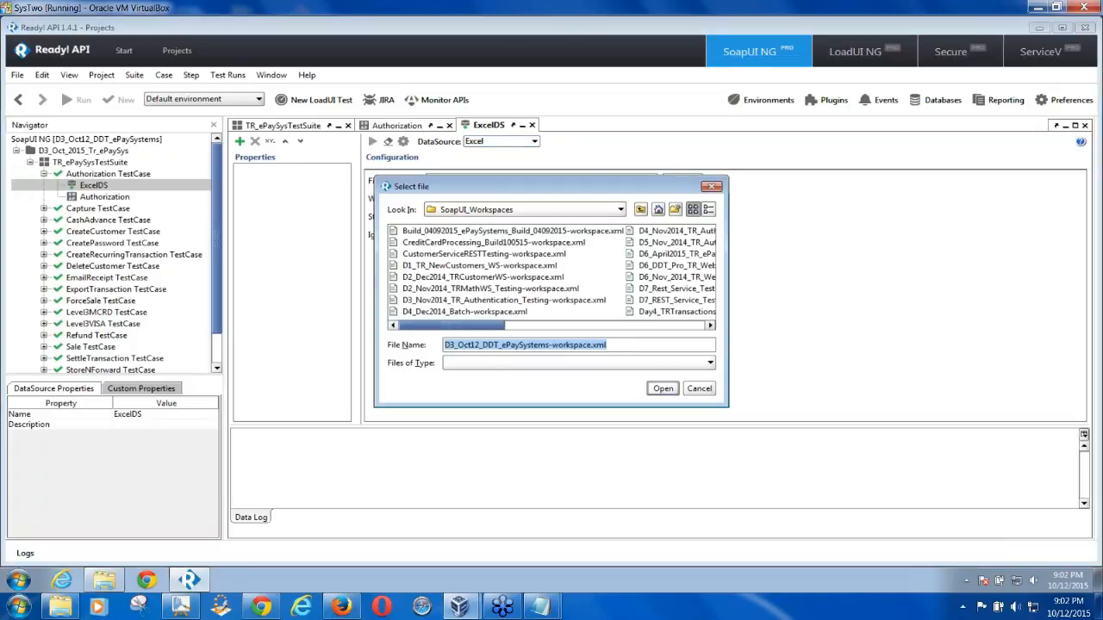
Choose C:\SoapUITraining\TestData\ePayTestData_Oct_2015.xlsx as the ExcelDS source file
click(641, 210)
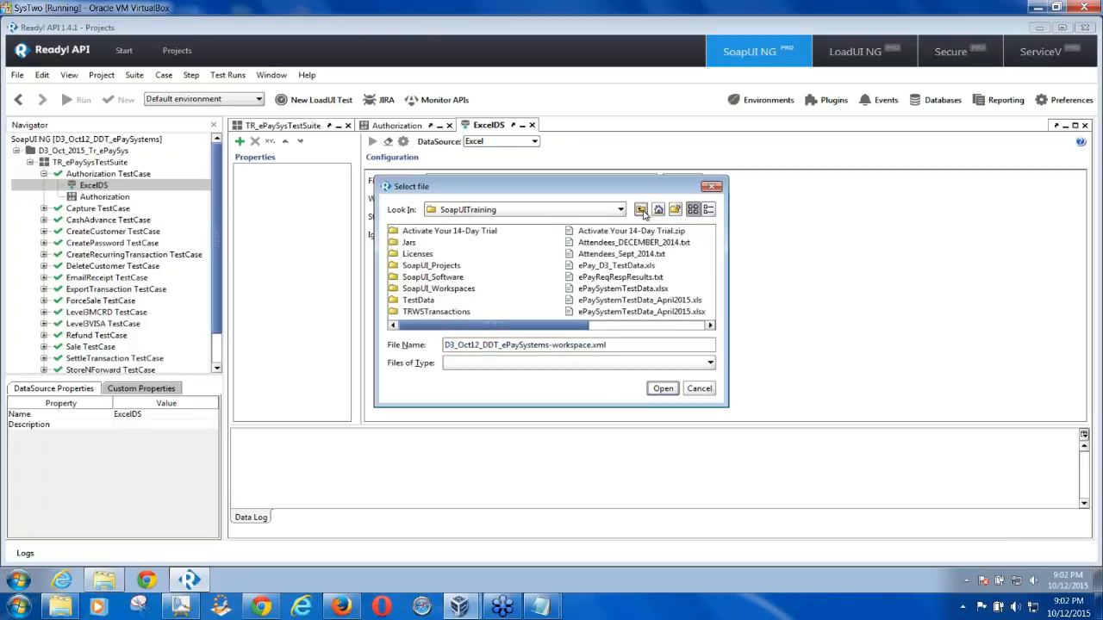
double_click(420, 300)
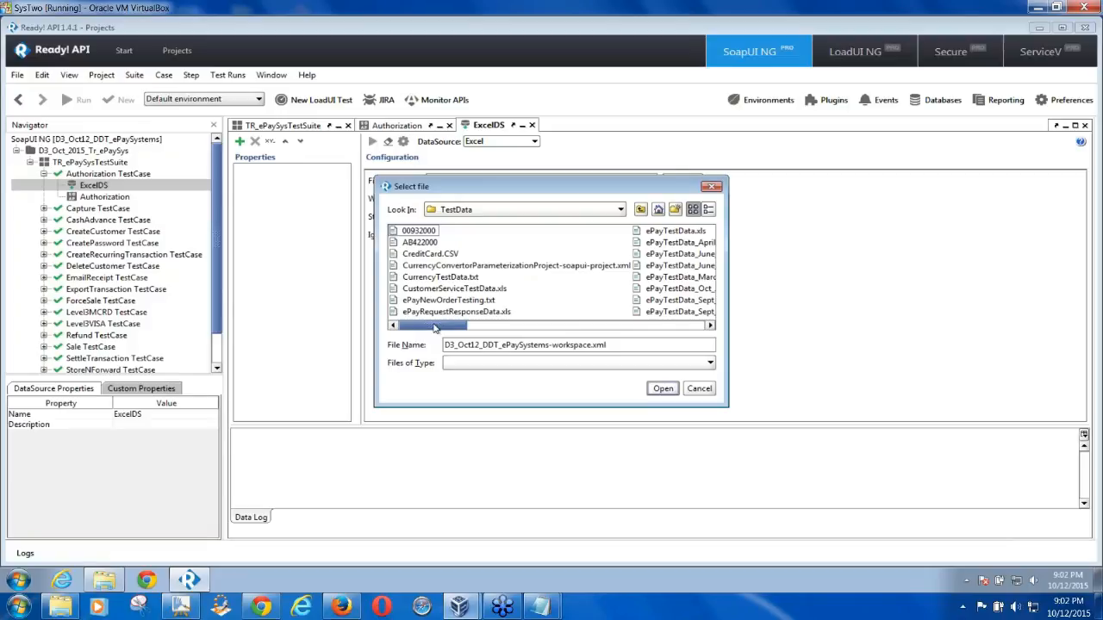
drag(435, 327, 487, 329)
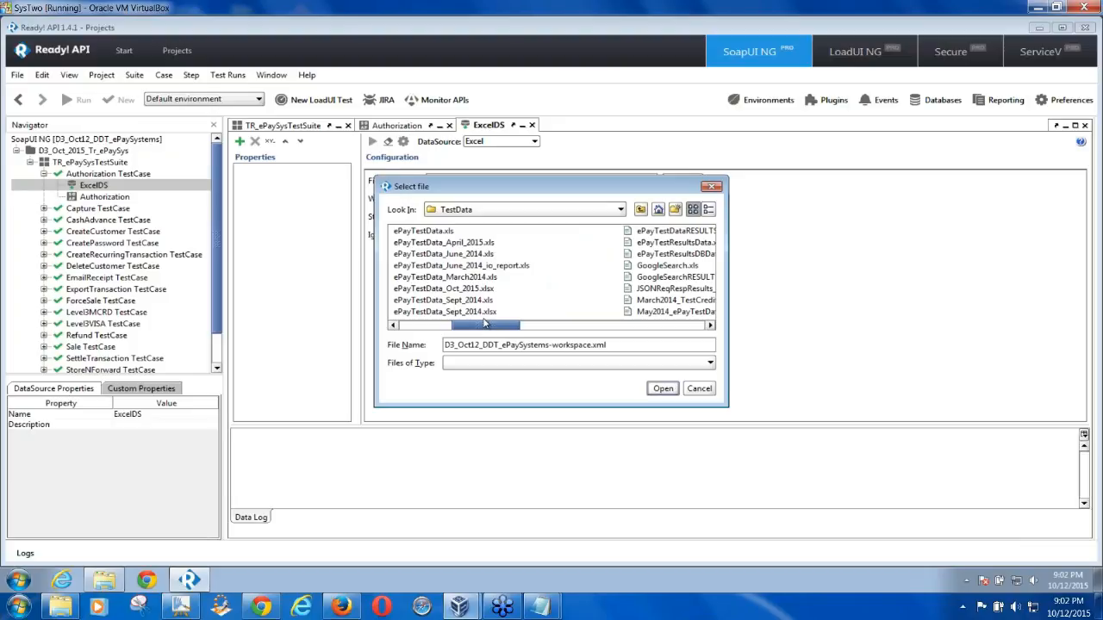
click(471, 289)
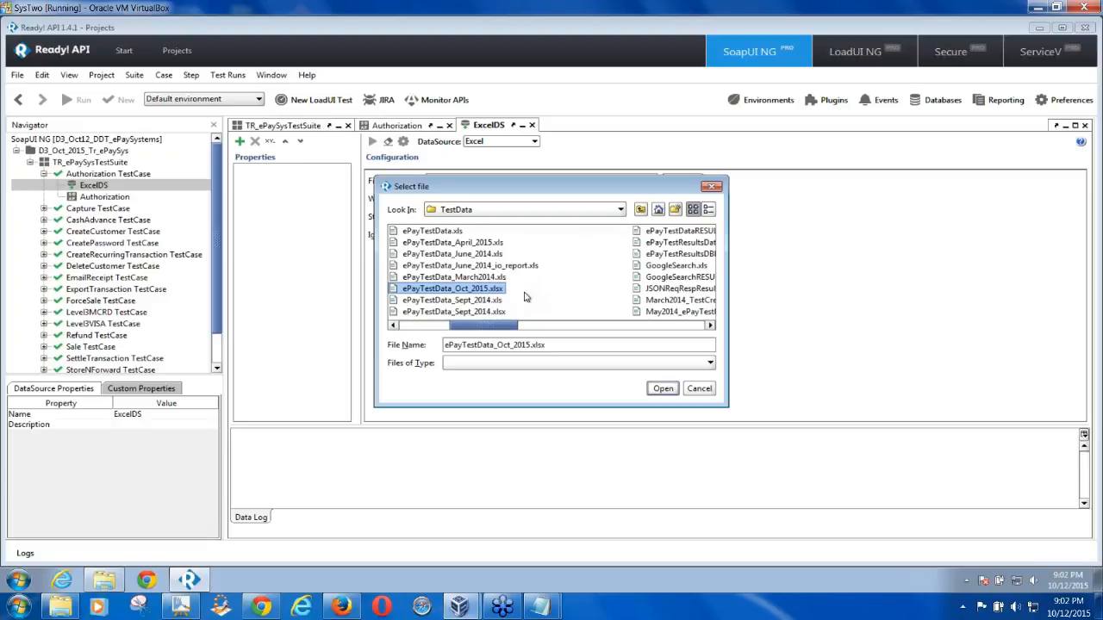
click(663, 389)
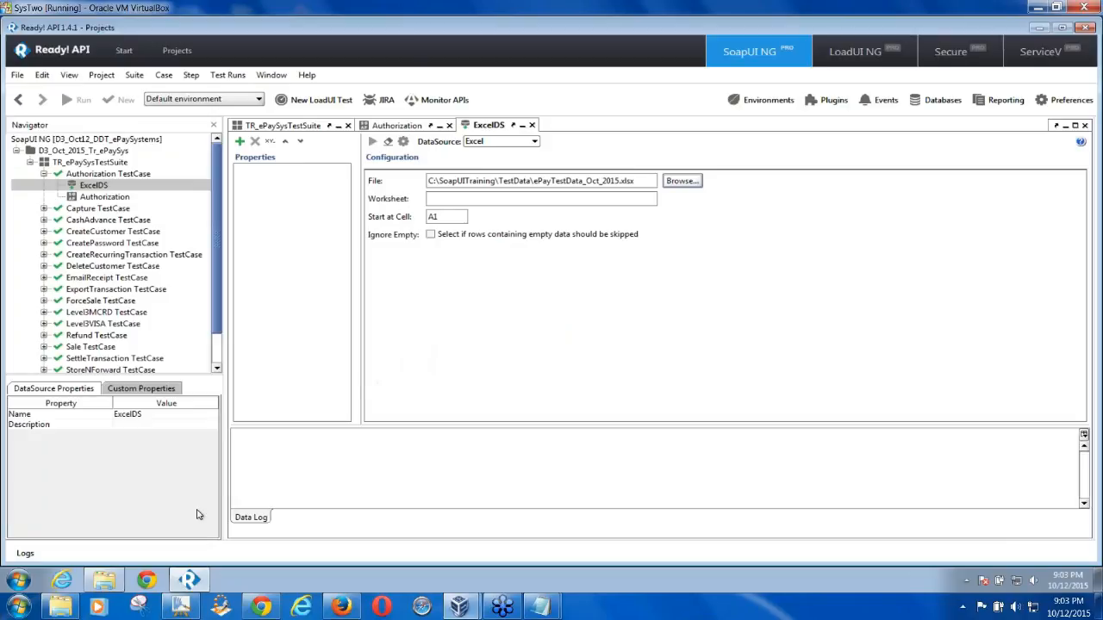
Open the ePayTestData_Oct_2015 workbook in Excel from the TestData folder in Explorer
click(108, 582)
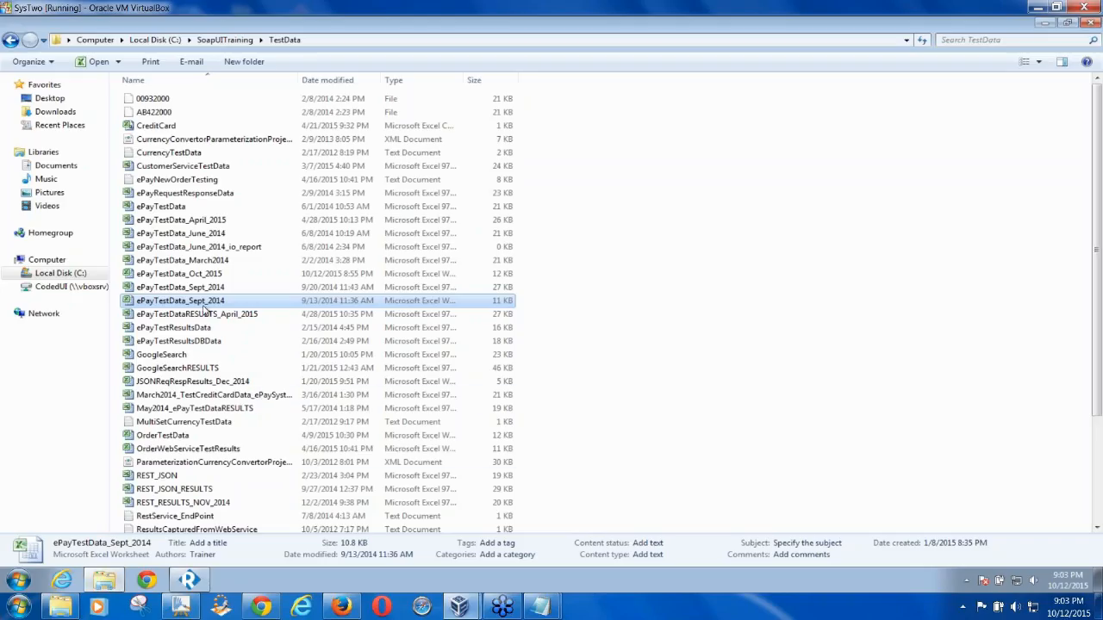
click(204, 274)
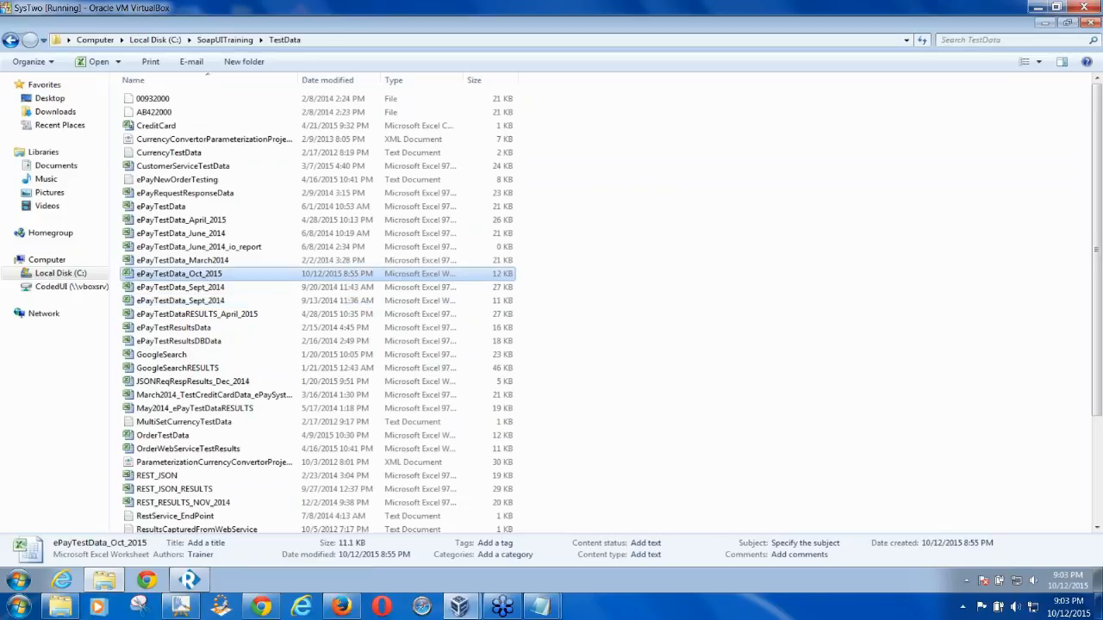
double_click(204, 274)
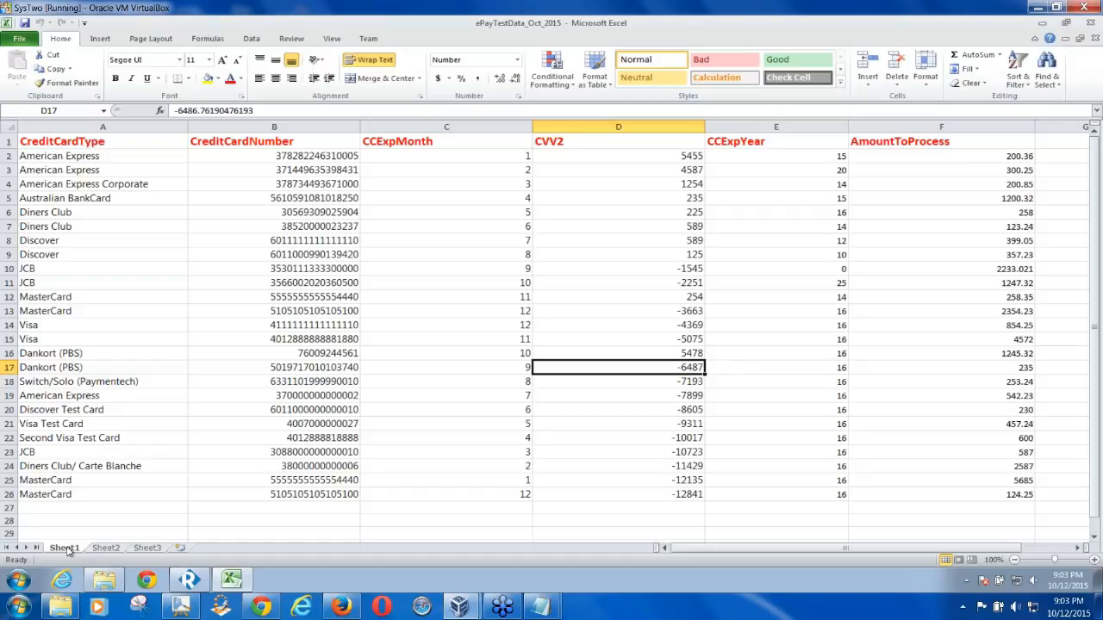
Inspect Sheet2, Sheet3 and Sheet1 to confirm the card data is on Sheet1, then return to Ready! API
click(105, 548)
click(146, 549)
click(71, 548)
right_click(71, 549)
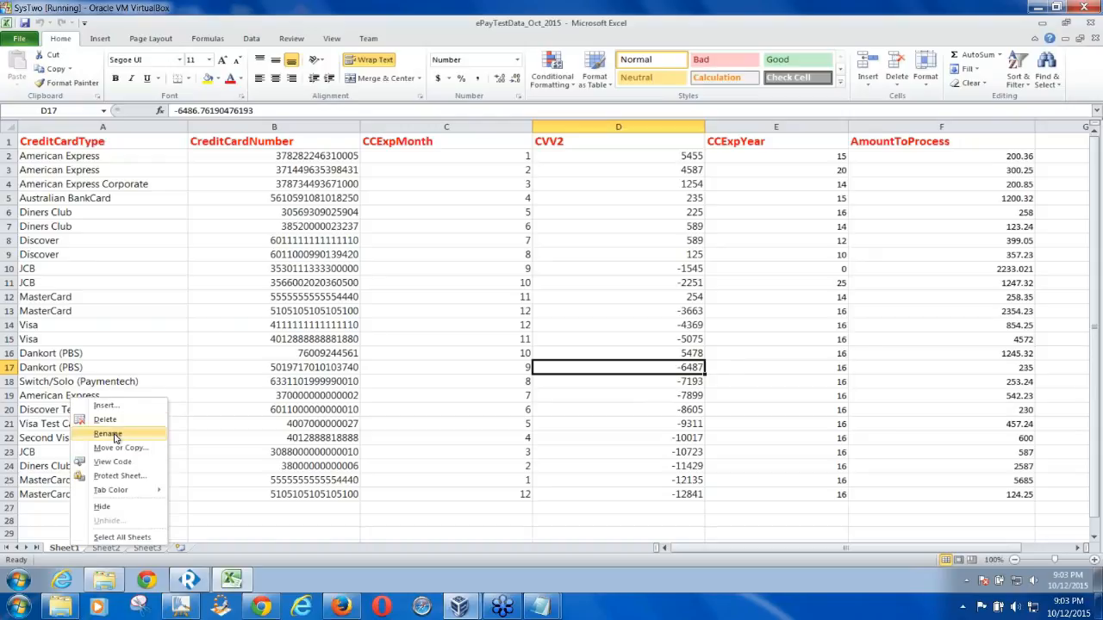
click(312, 588)
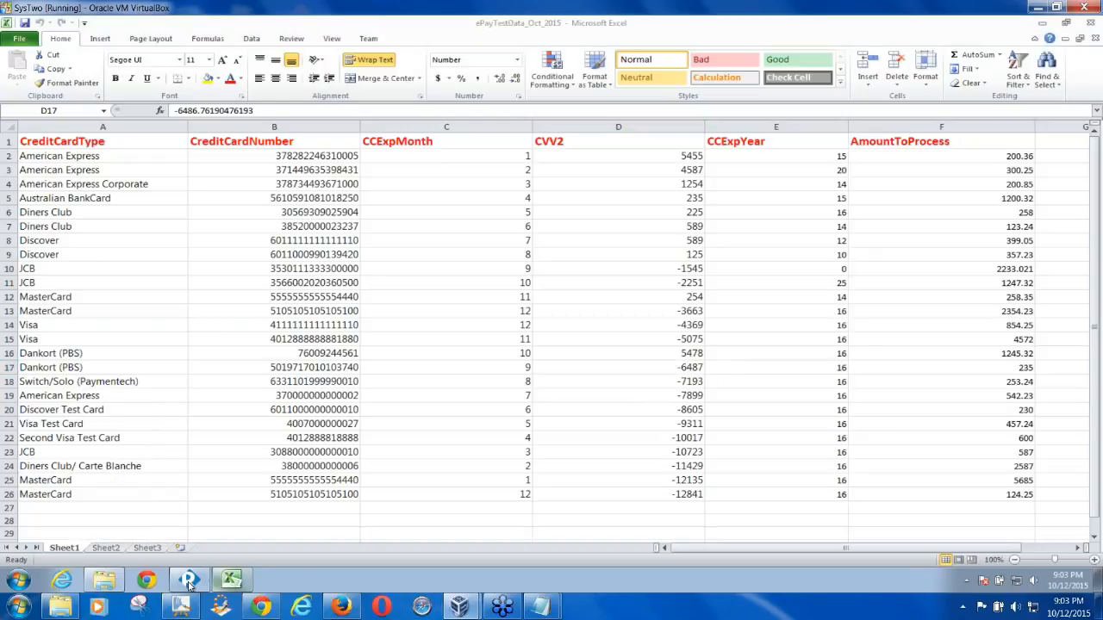
click(190, 579)
Enter Sheet1 as the ExcelDS worksheet, then return to the Excel workbook
click(441, 199)
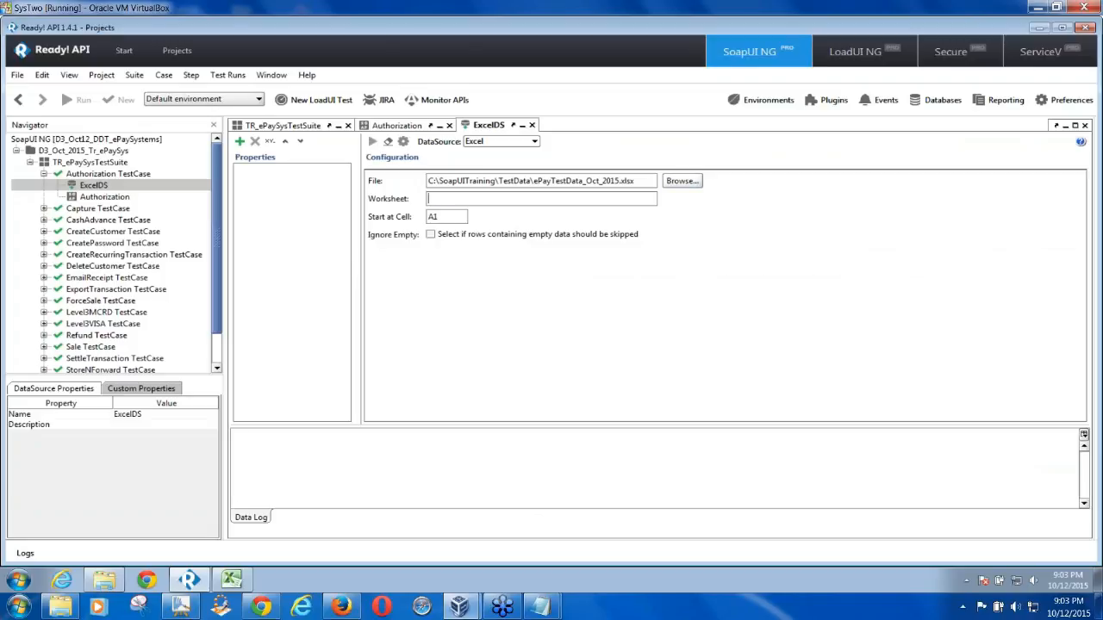
text(Sheet1)
click(233, 579)
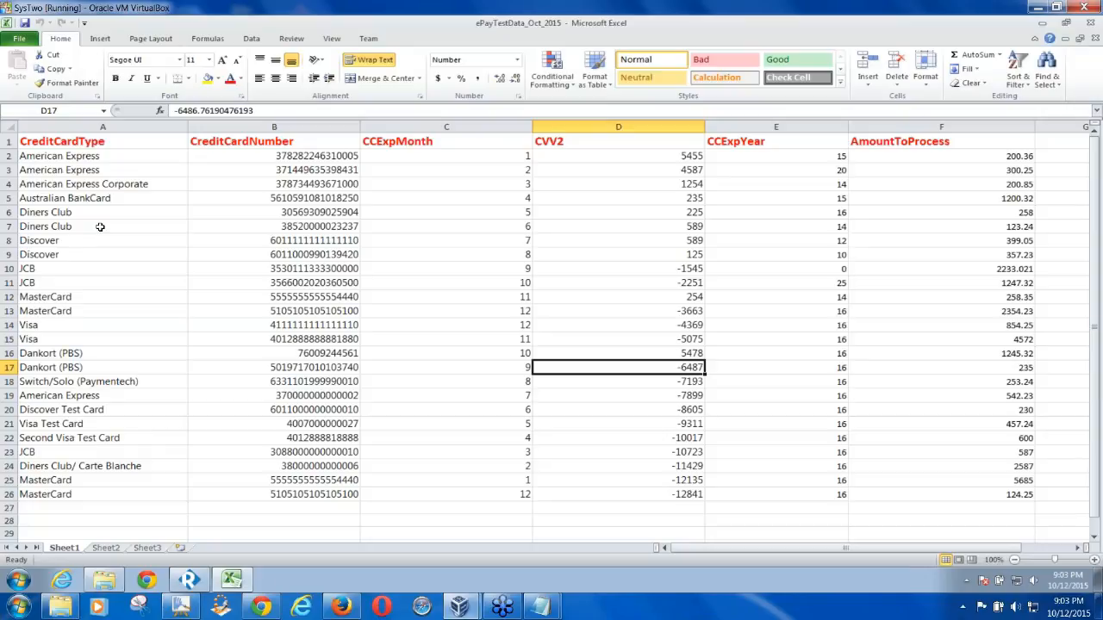
click(112, 143)
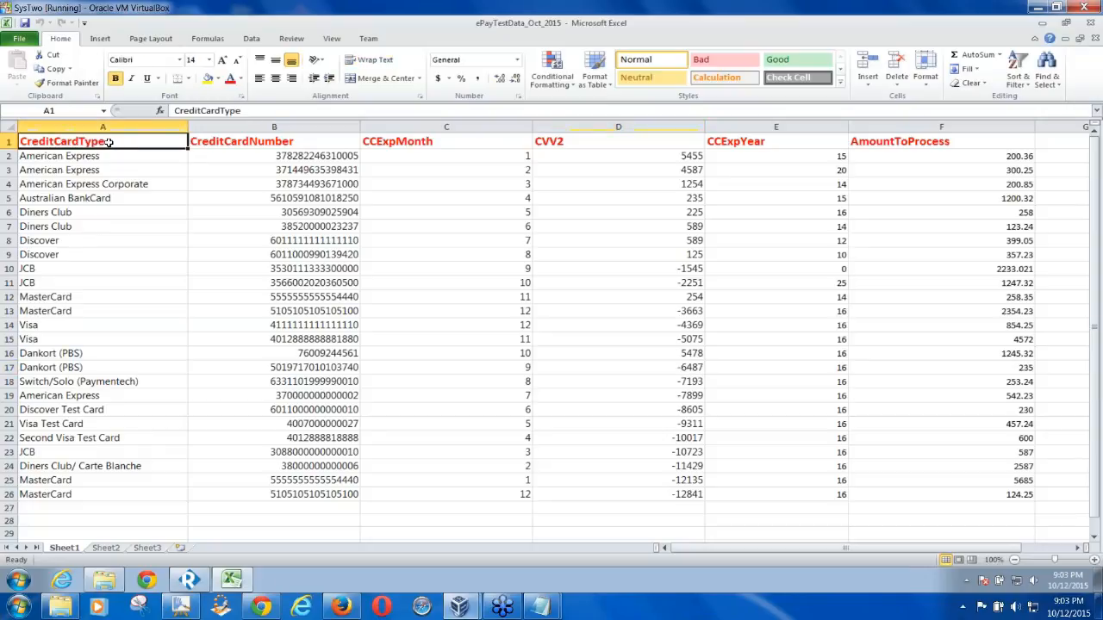
click(44, 110)
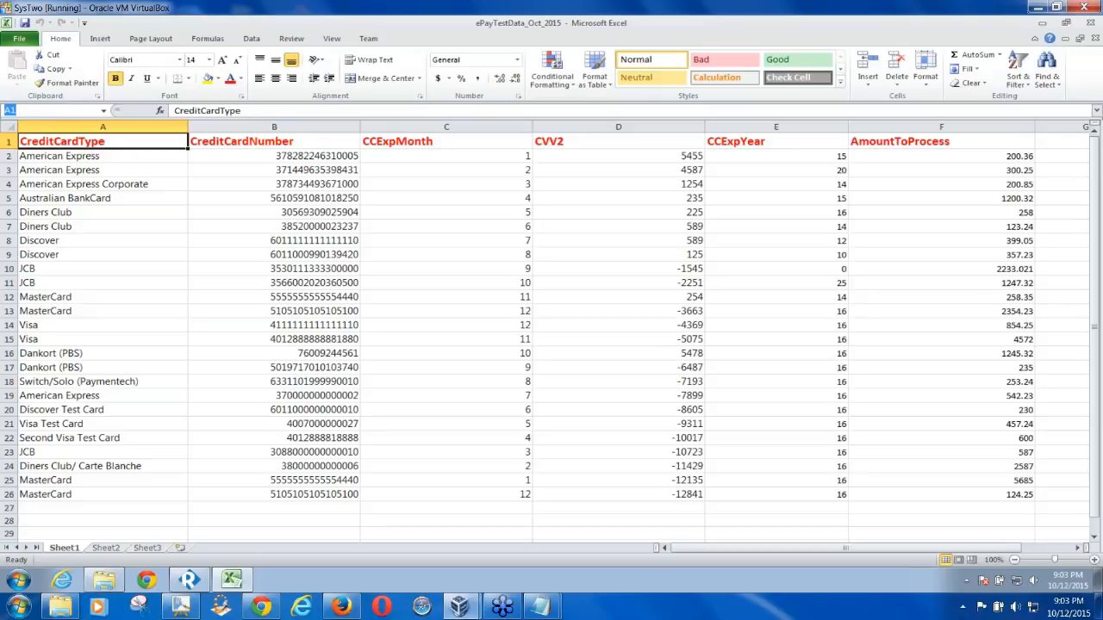
click(141, 159)
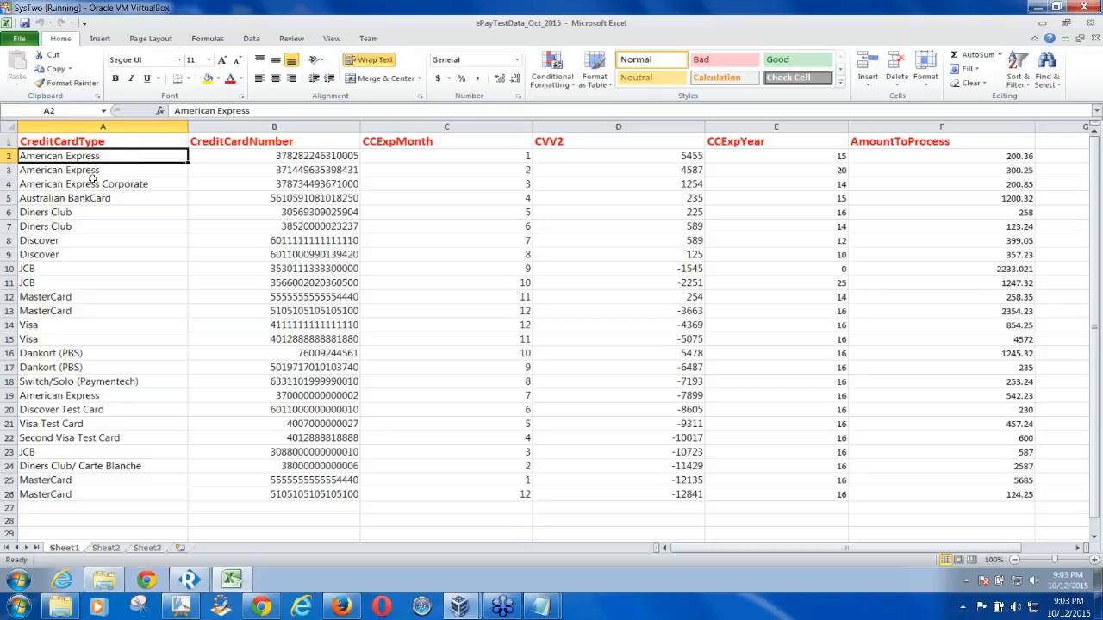
click(258, 158)
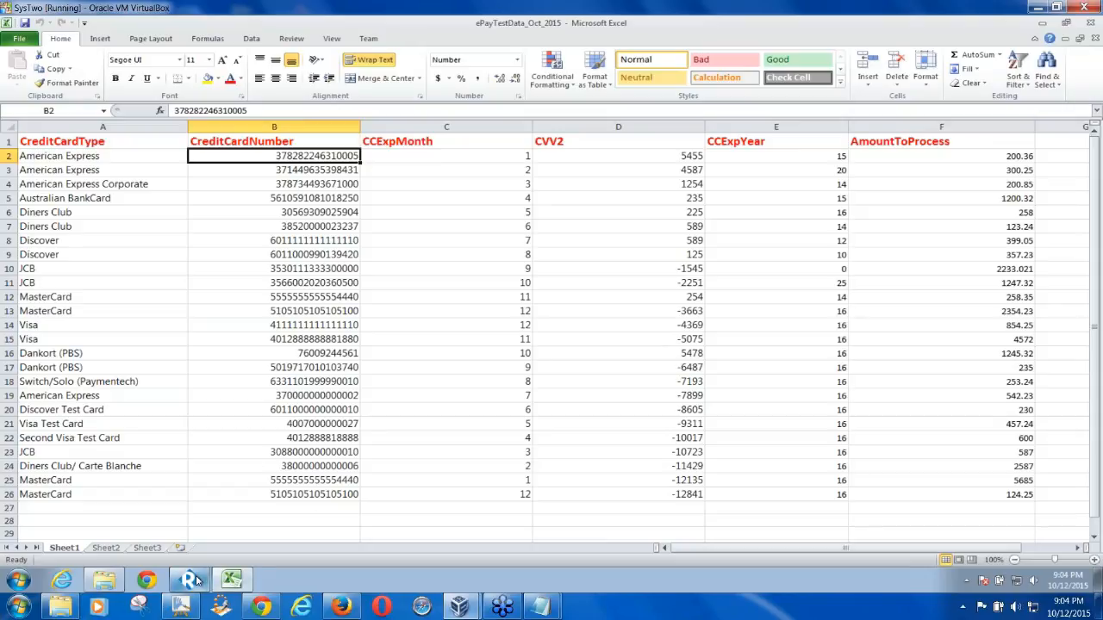
mouse_move(197, 582)
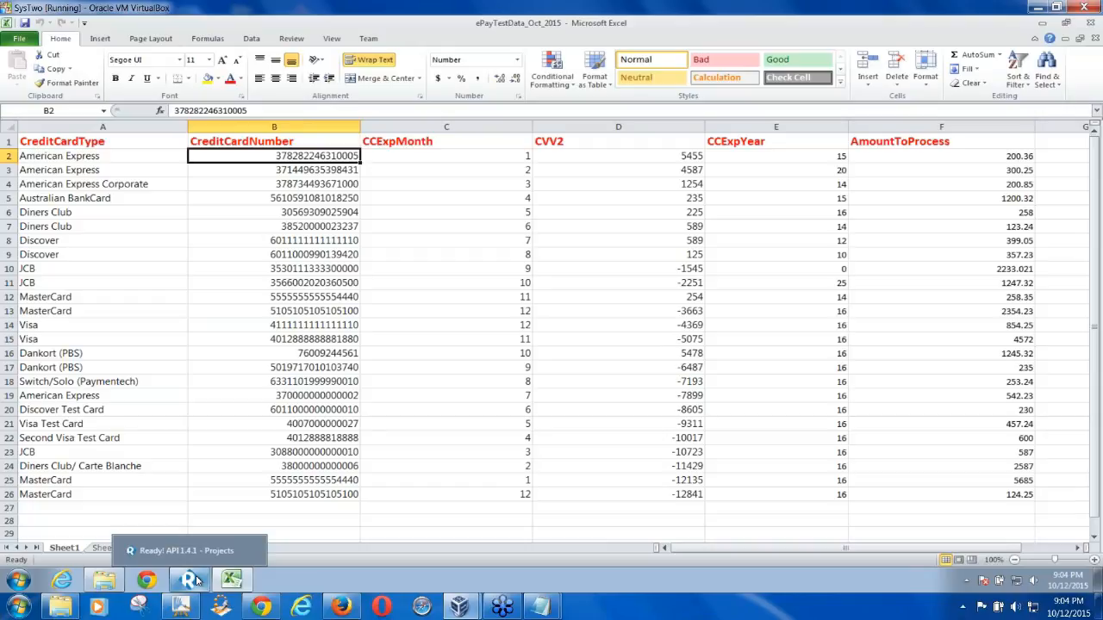
click(112, 127)
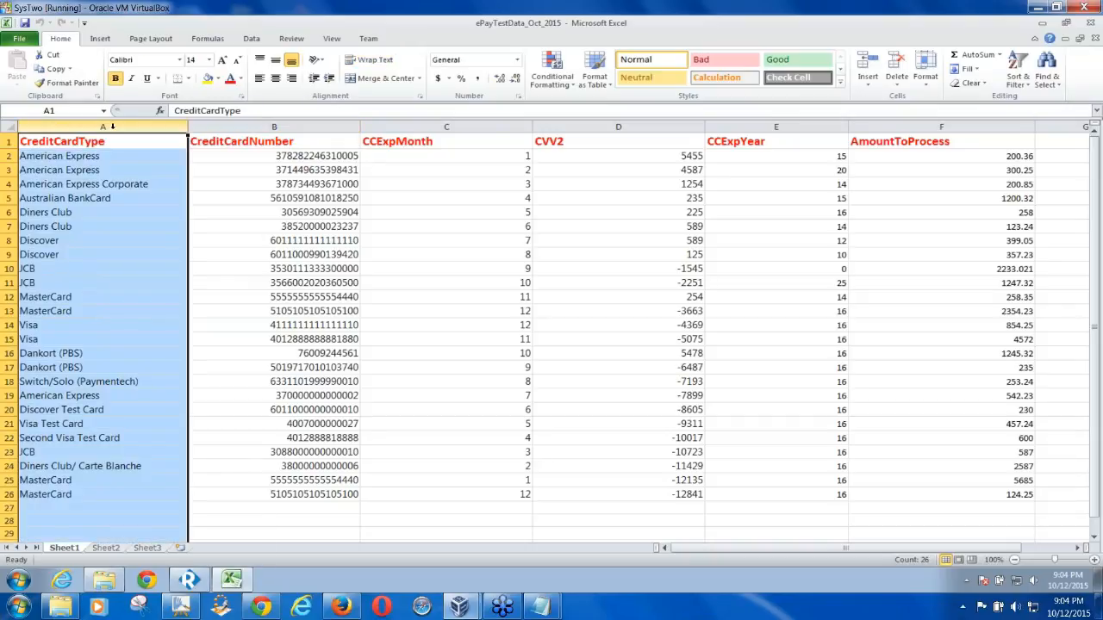
key(Delete)
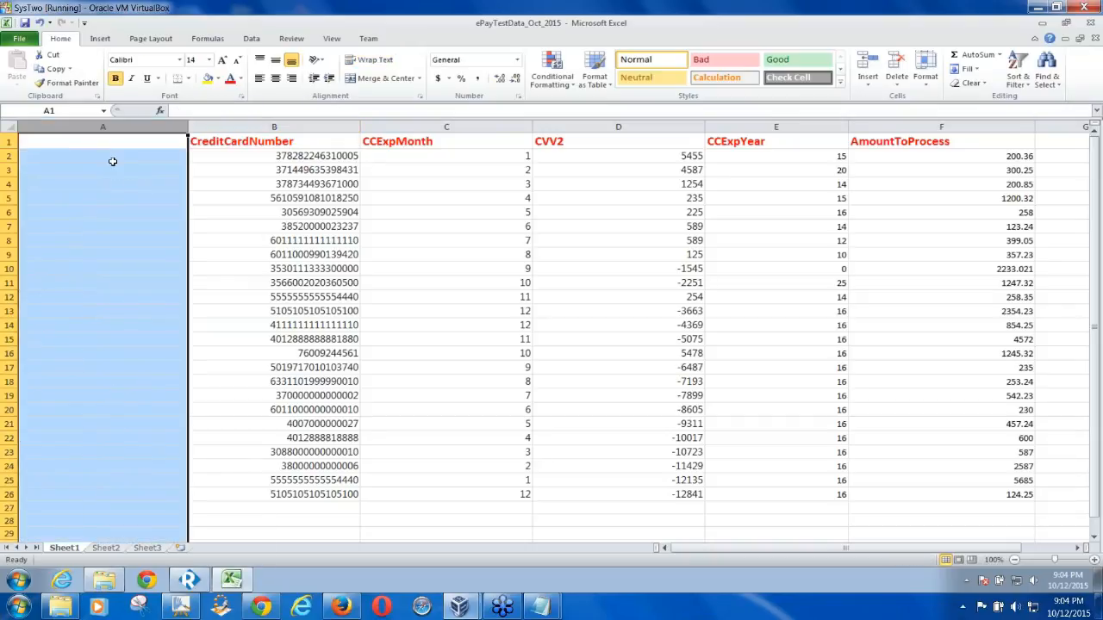
right_click(111, 163)
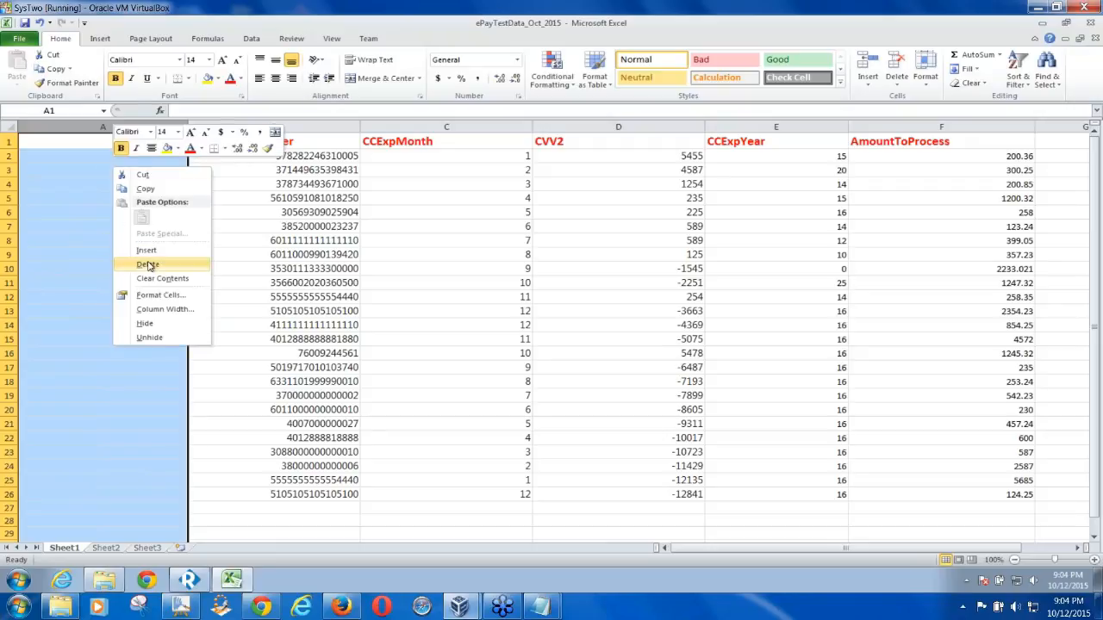
click(146, 264)
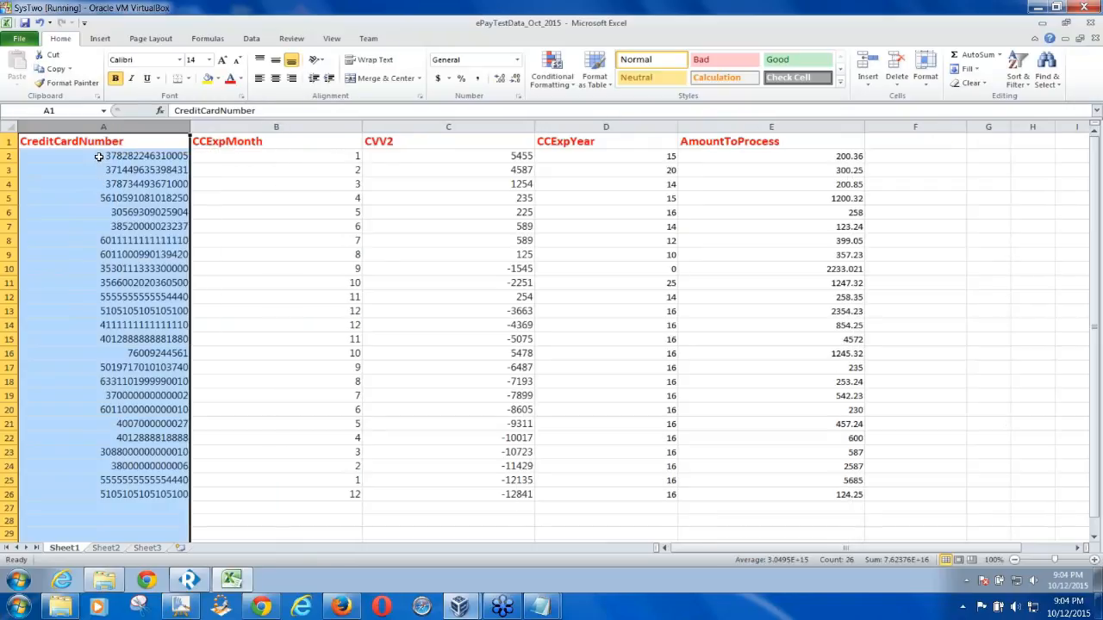
click(99, 156)
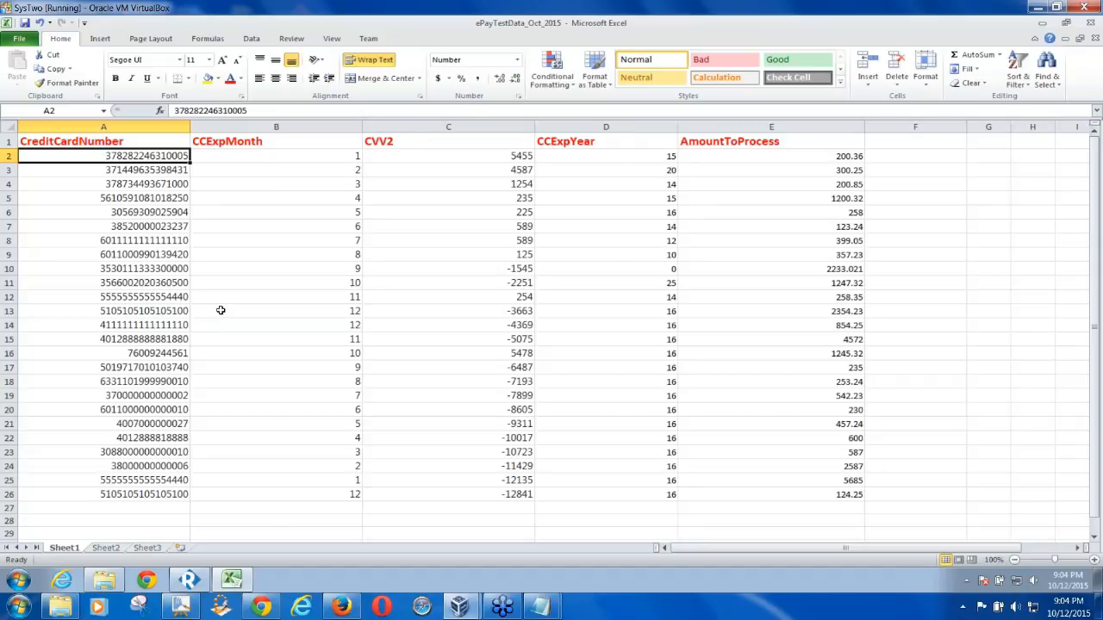
key(ctrl+z)
key(ctrl+z)
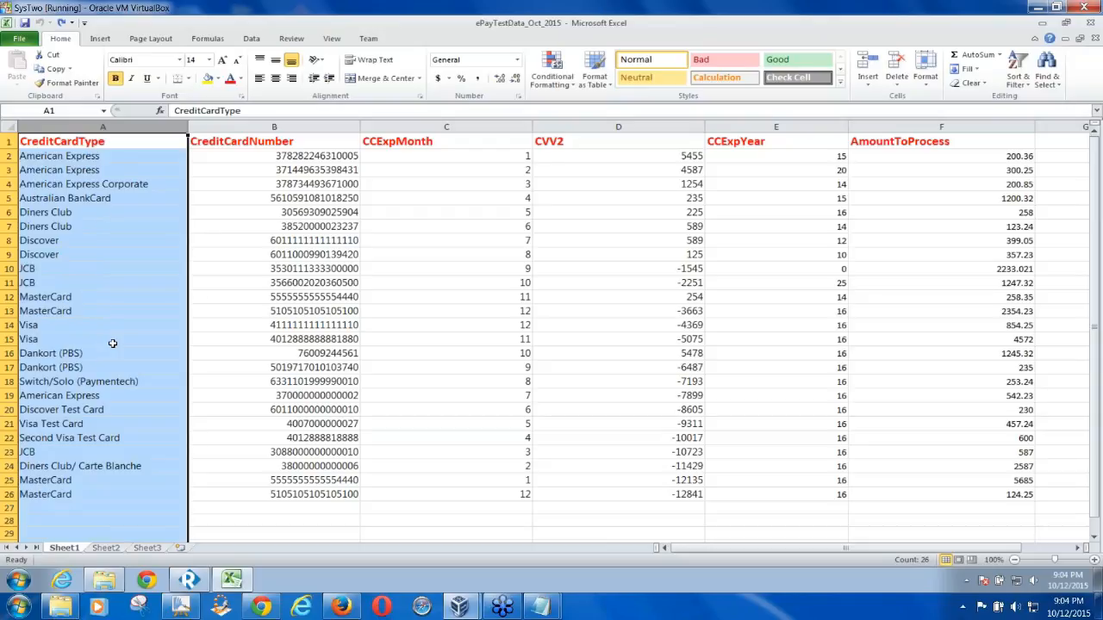
click(26, 23)
click(293, 159)
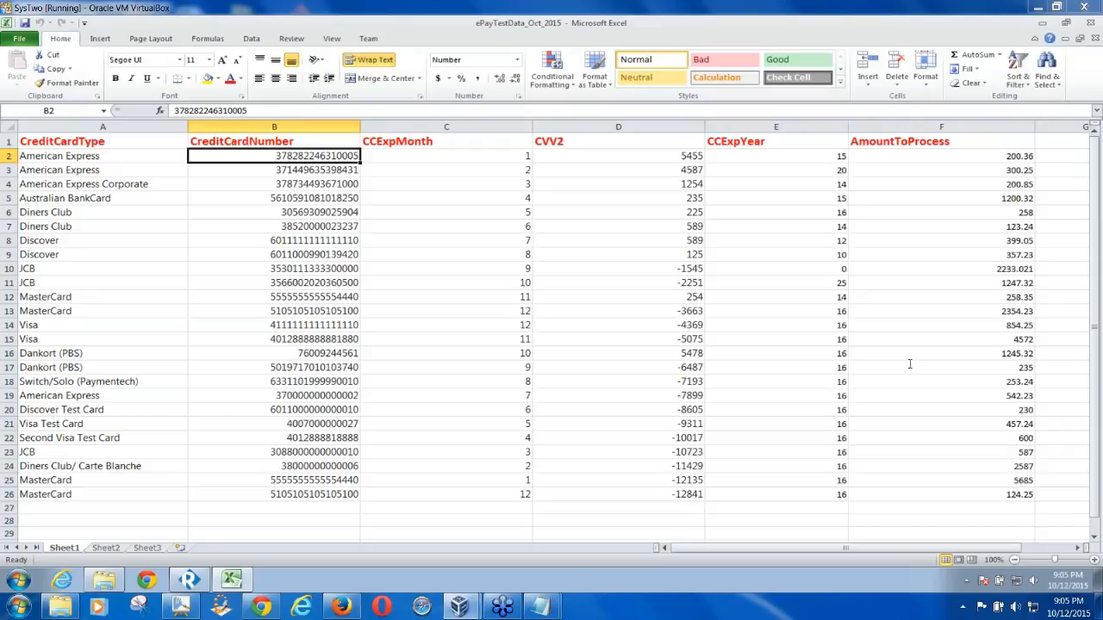
Delete the ExcelDS step from the Navigator and confirm the removal
click(189, 579)
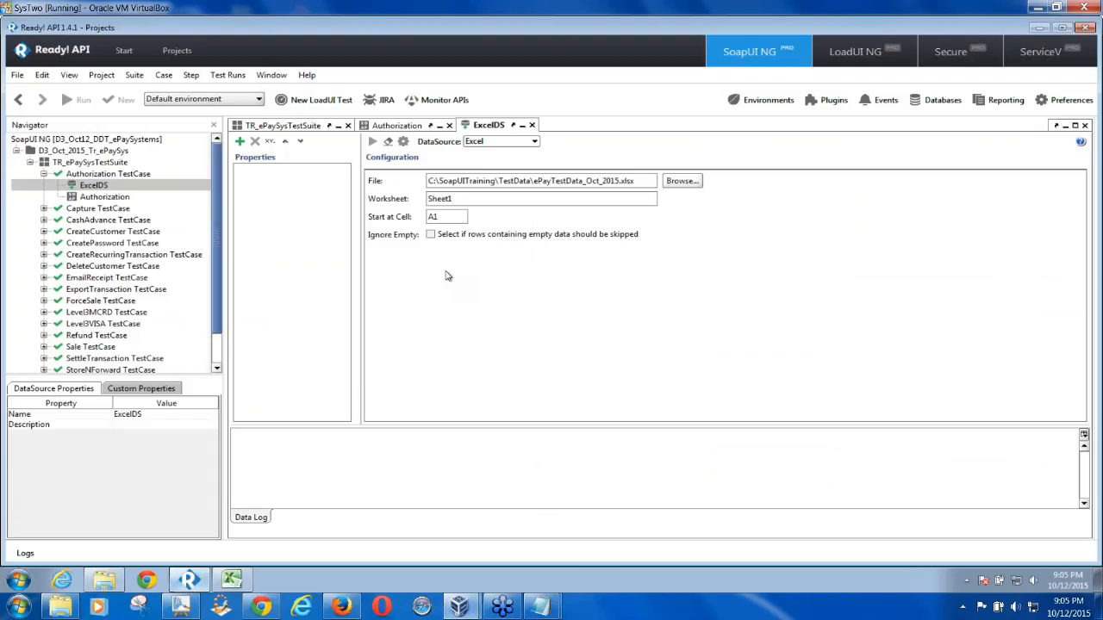
right_click(93, 186)
click(133, 258)
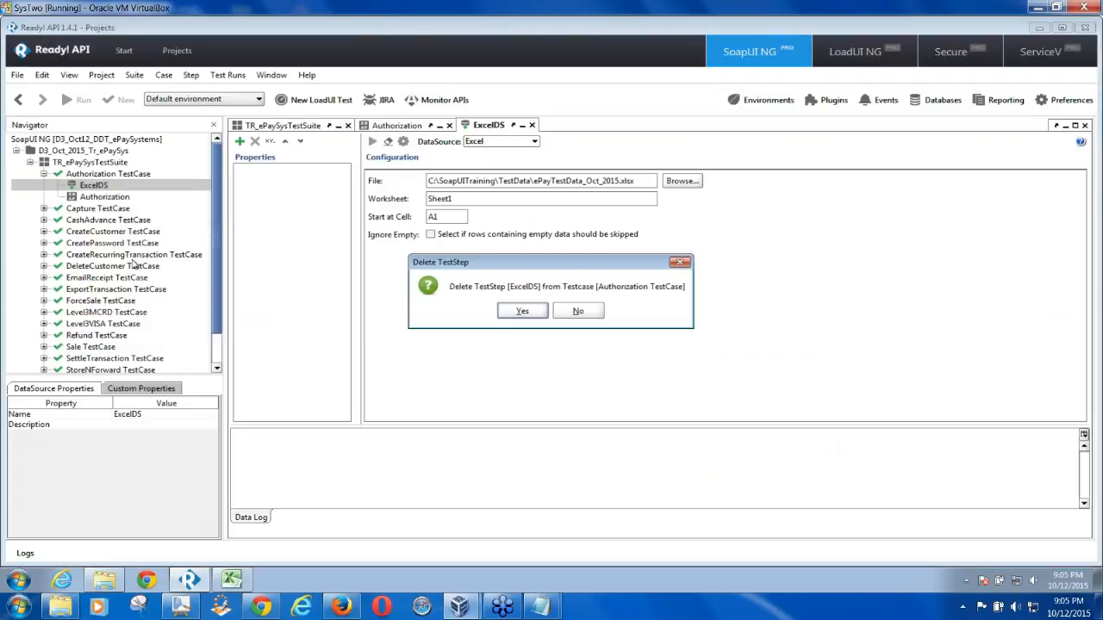
click(522, 312)
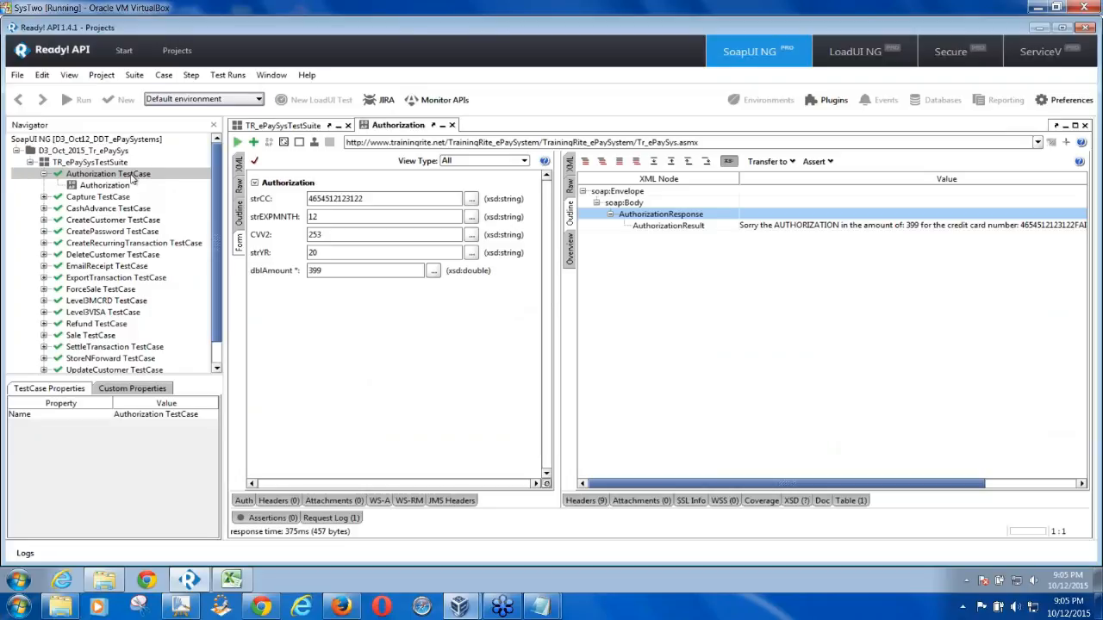
Add a DataSource step named XLDS to Authorization, declining to generate a data-driven loop
right_click(133, 177)
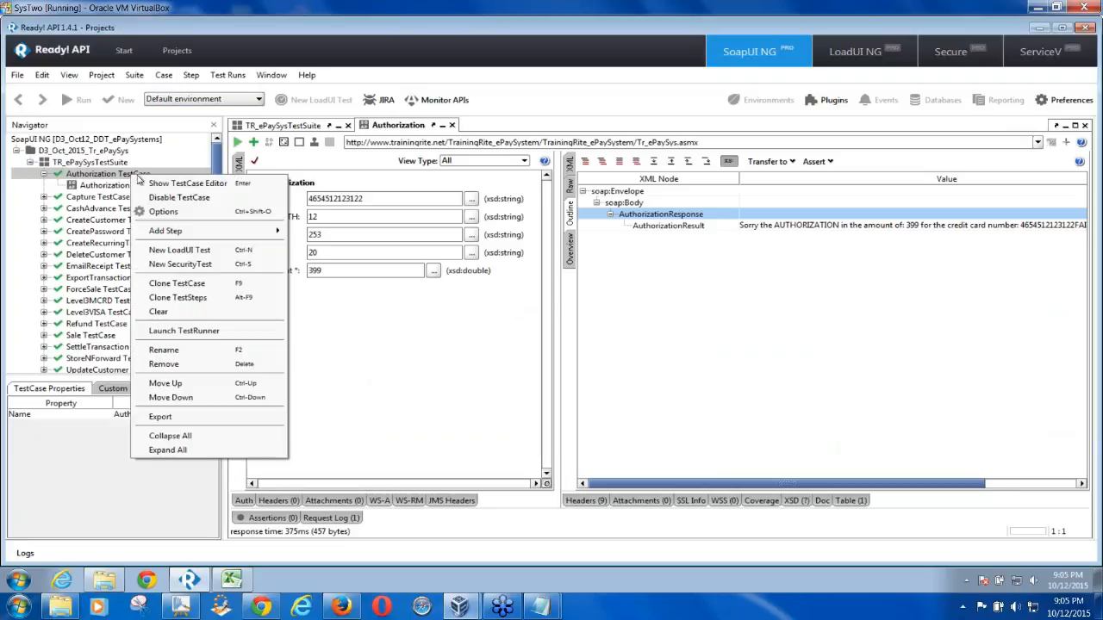
mouse_move(195, 234)
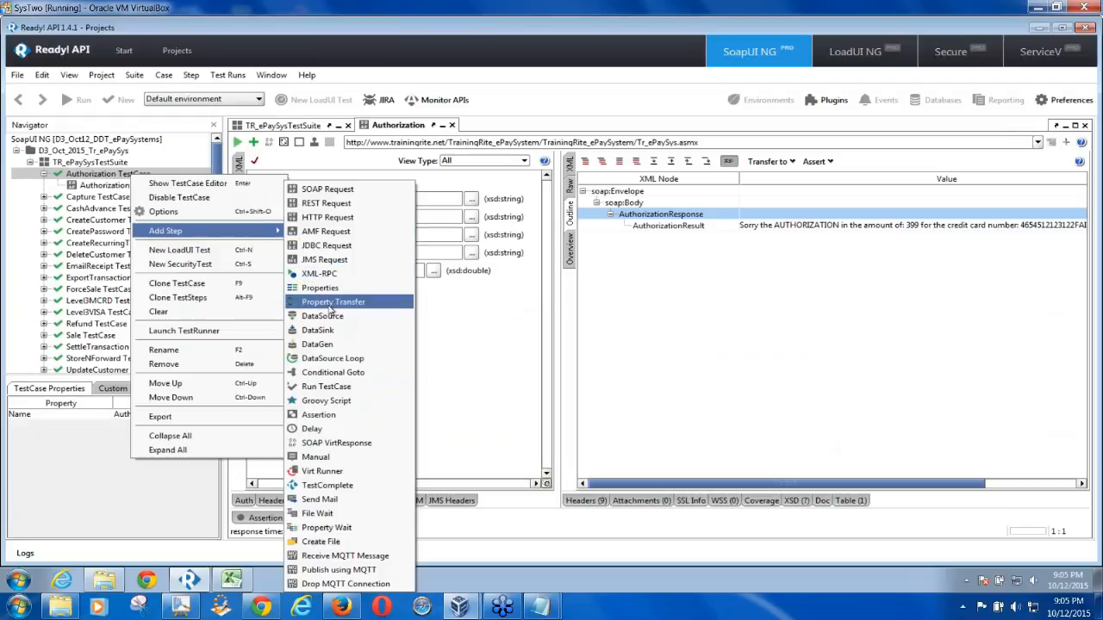
click(325, 317)
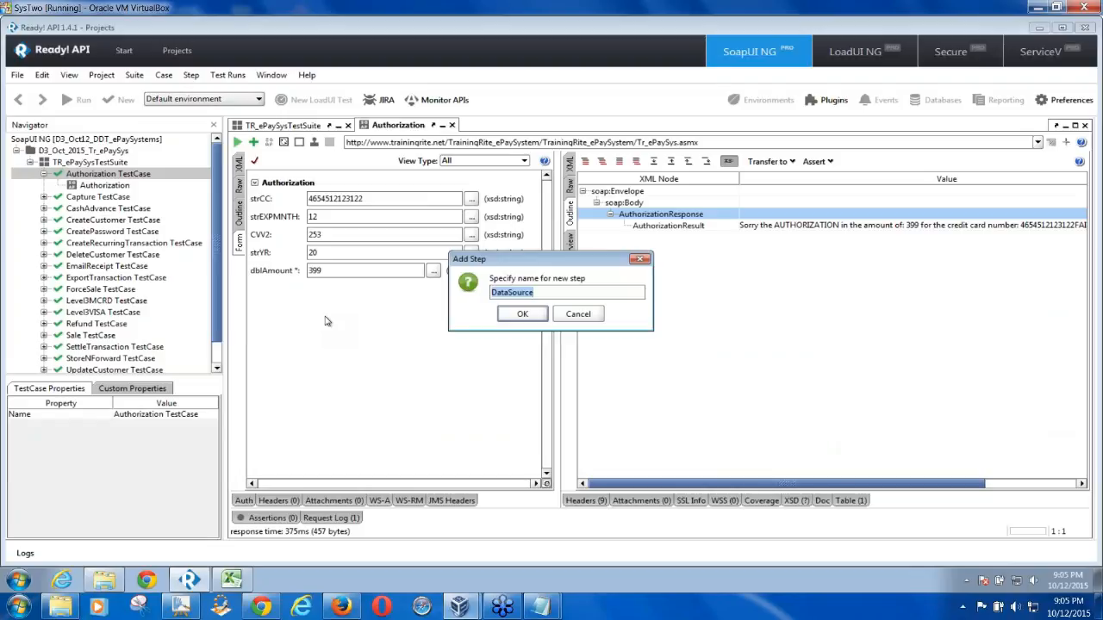
text(XL)
text(DS)
click(521, 316)
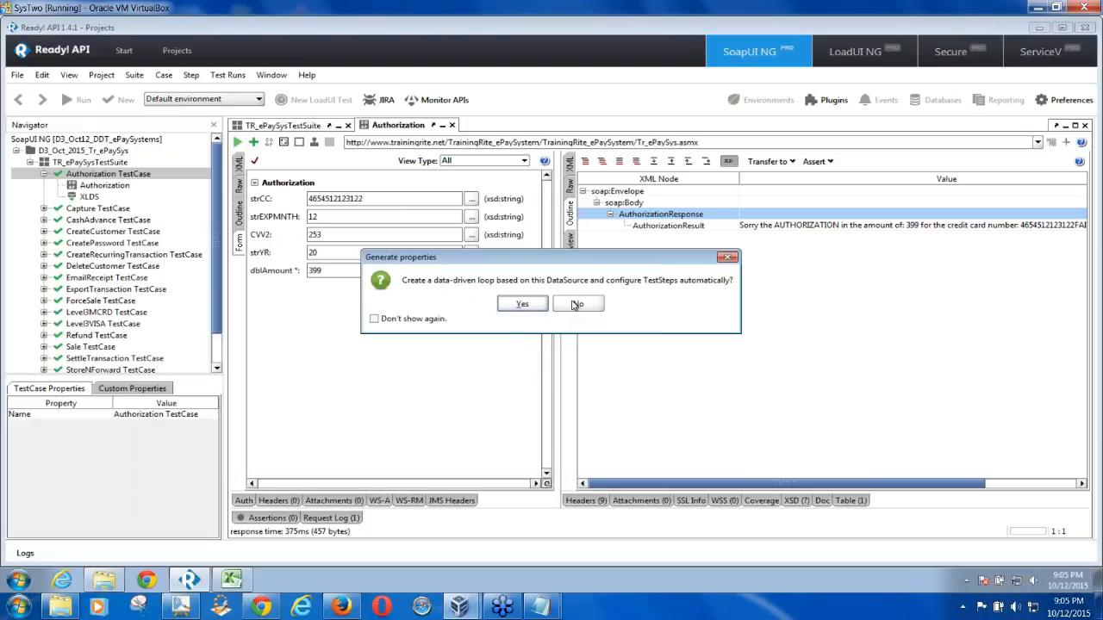
click(575, 304)
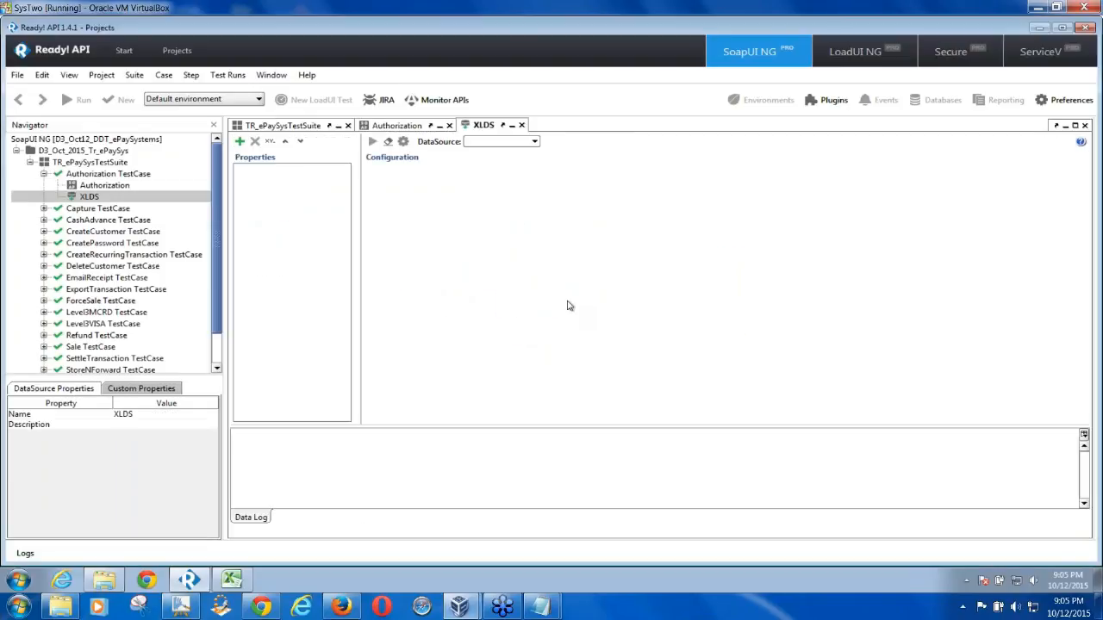
Move XLDS above Authorization and set its DataSource type to Excel
drag(92, 197, 91, 186)
click(90, 186)
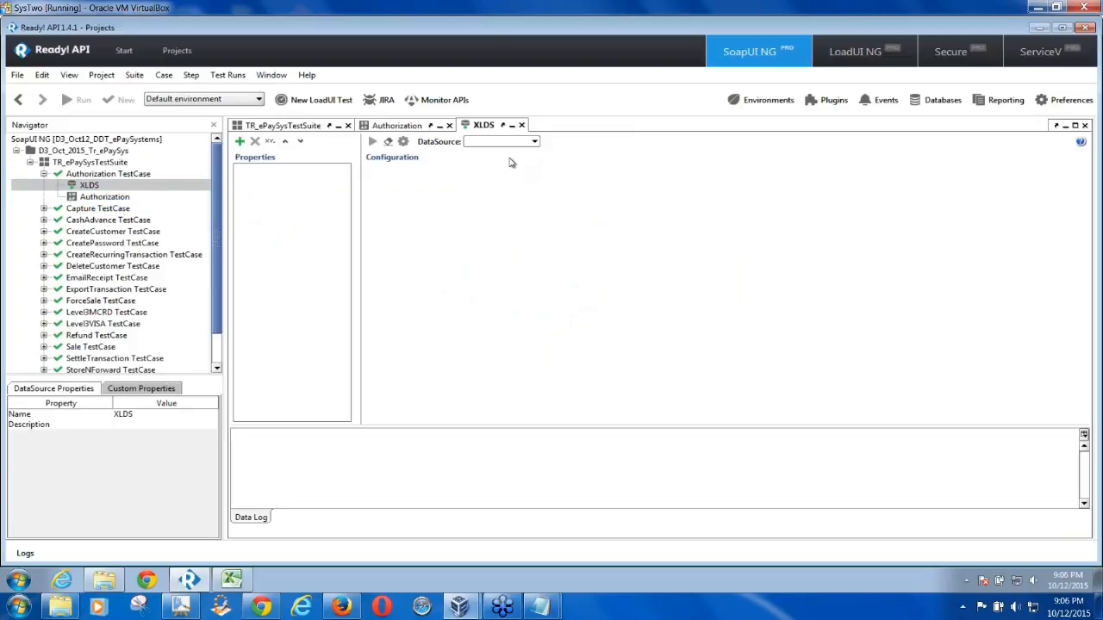
click(534, 142)
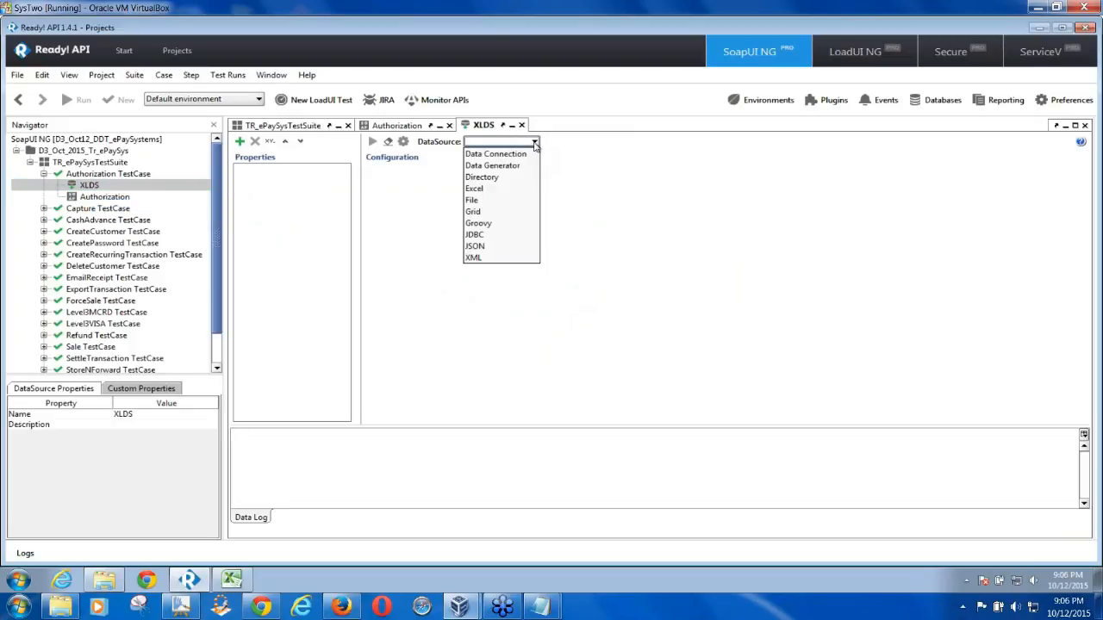
click(494, 192)
Select ePayTestData_Oct_2015.xlsx from the TestData folder as the XLDS Excel file
click(684, 186)
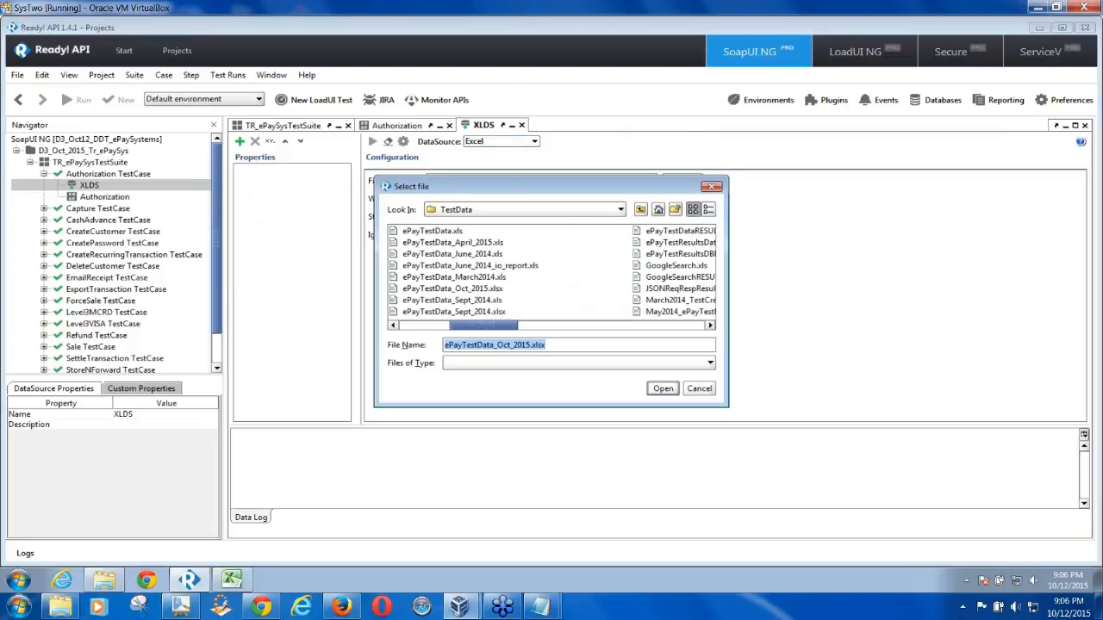
drag(482, 186, 311, 167)
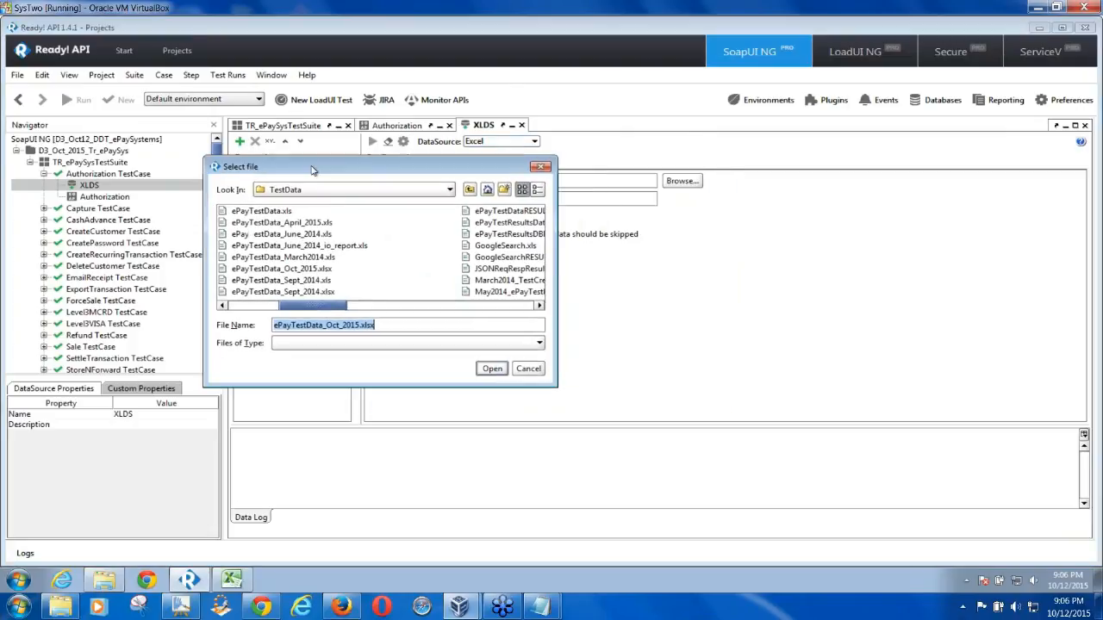
click(326, 268)
click(492, 369)
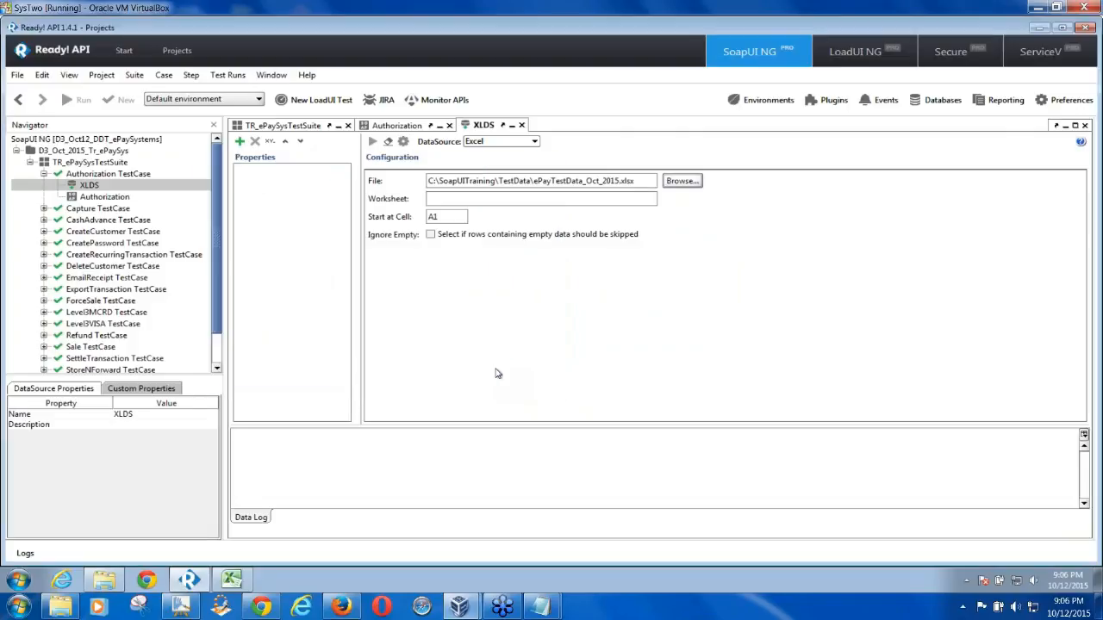
Set the XLDS worksheet to Sheet1 and the start cell to B2
click(444, 199)
text(She)
click(444, 218)
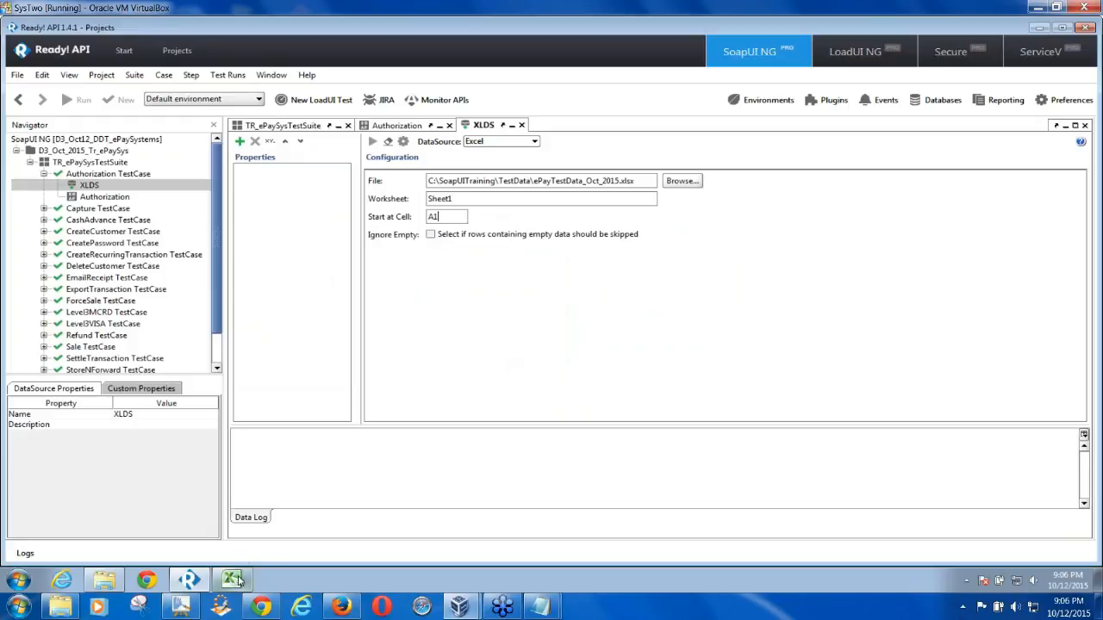
click(231, 579)
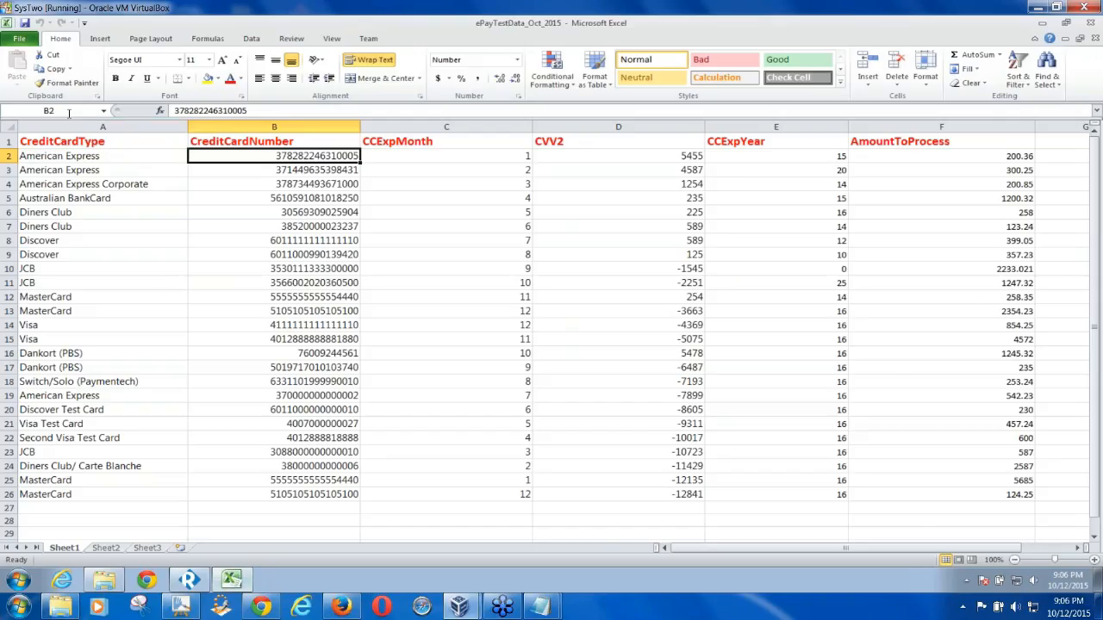
click(202, 581)
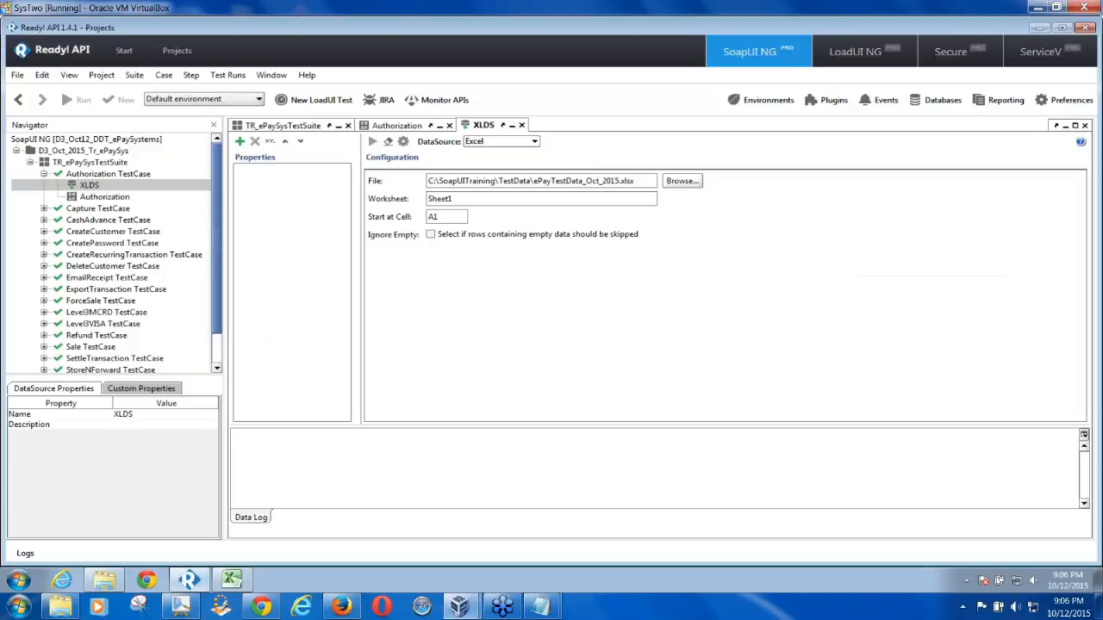
key(BackSpace)
text(B2)
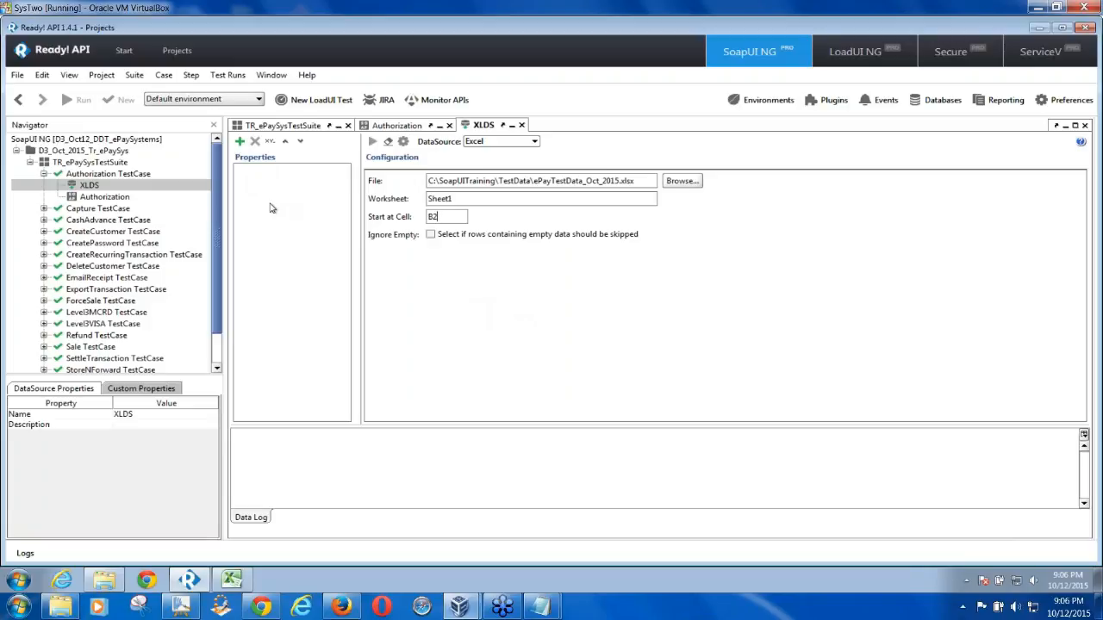
Review the Excel headers from CreditCardNumber to AmountToProcess, then begin adding an XLDS property
click(231, 579)
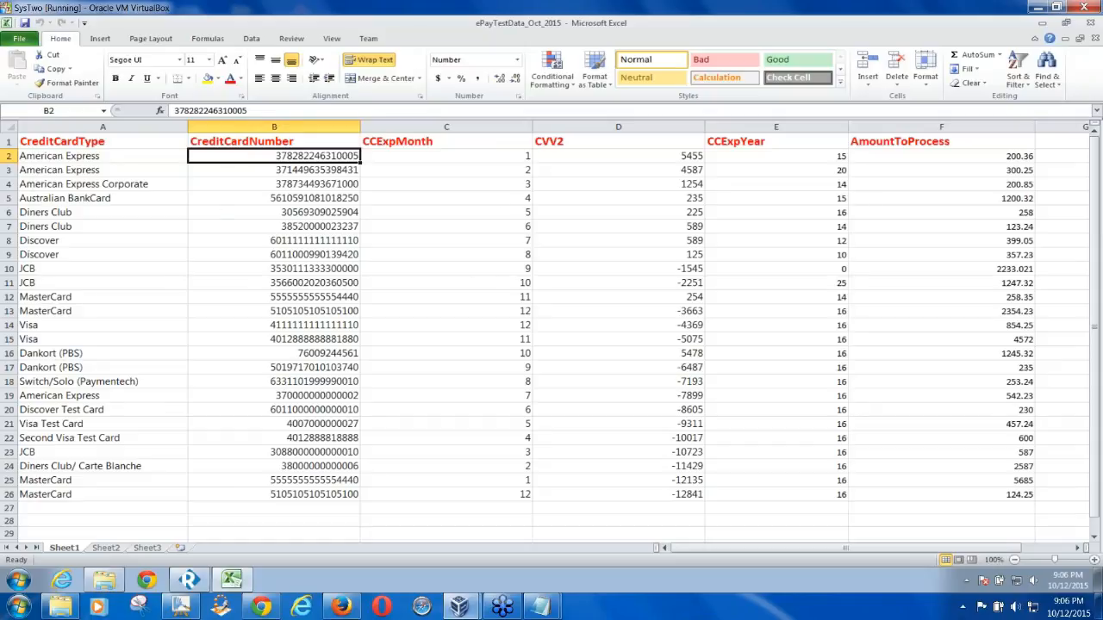
click(294, 143)
click(398, 147)
click(547, 143)
click(726, 143)
click(870, 139)
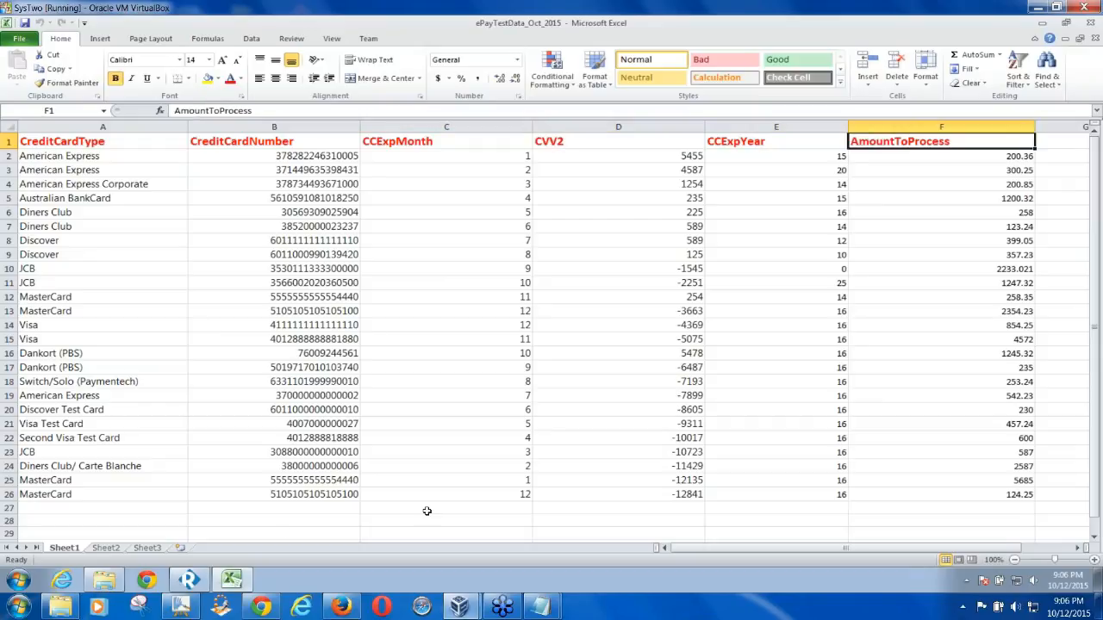
click(190, 579)
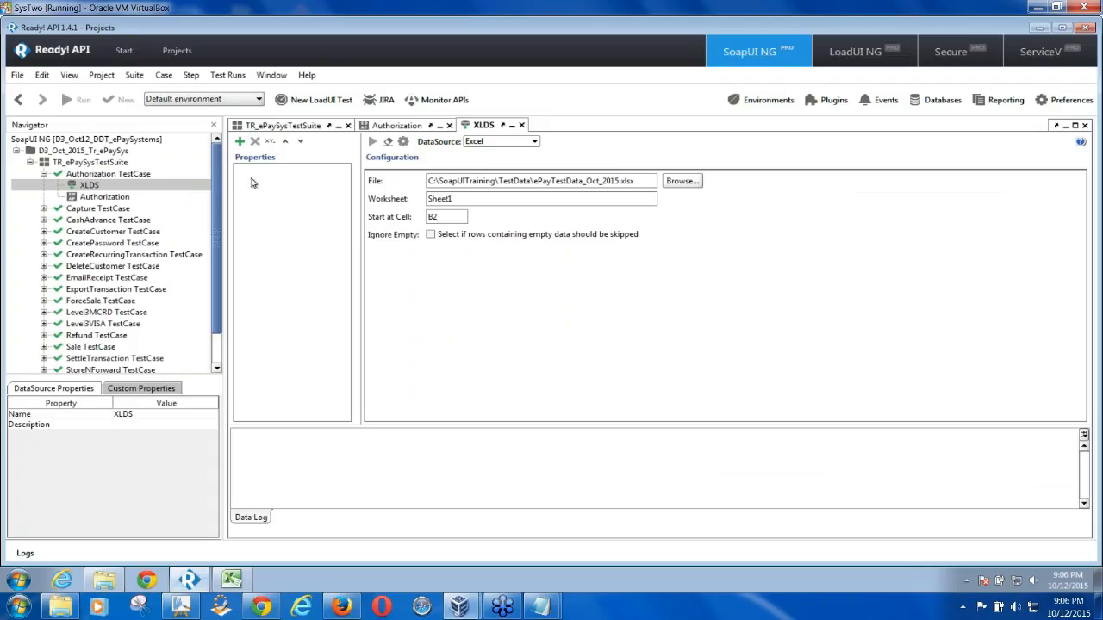
click(240, 141)
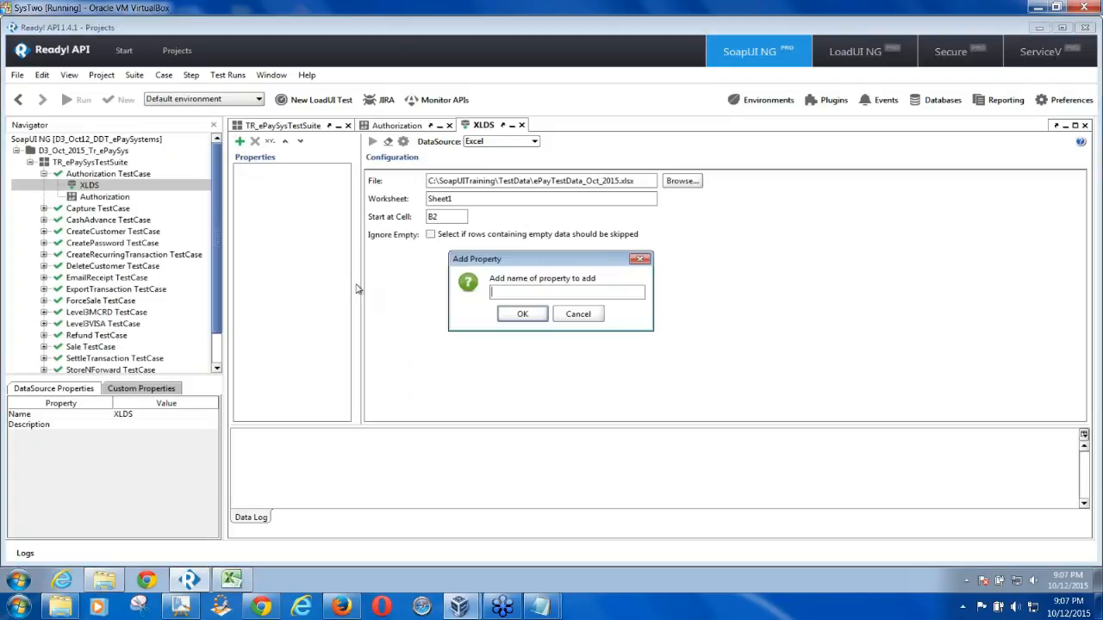
Add the CCNum property to XLDS, matching the CreditCardNumber column in Excel
text(CCNum)
click(231, 579)
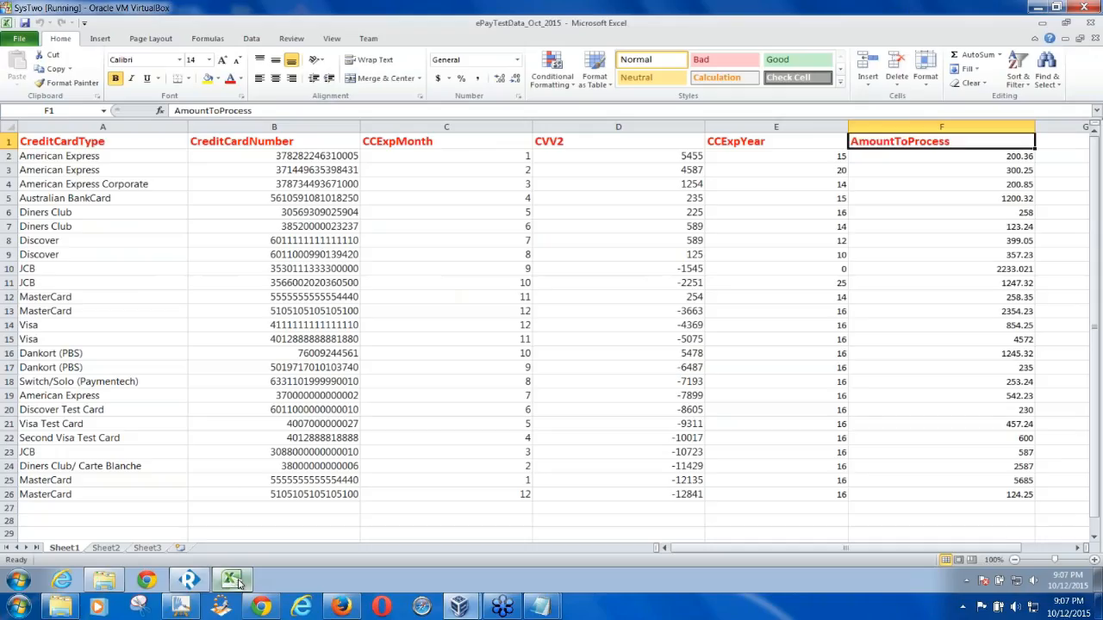
click(267, 143)
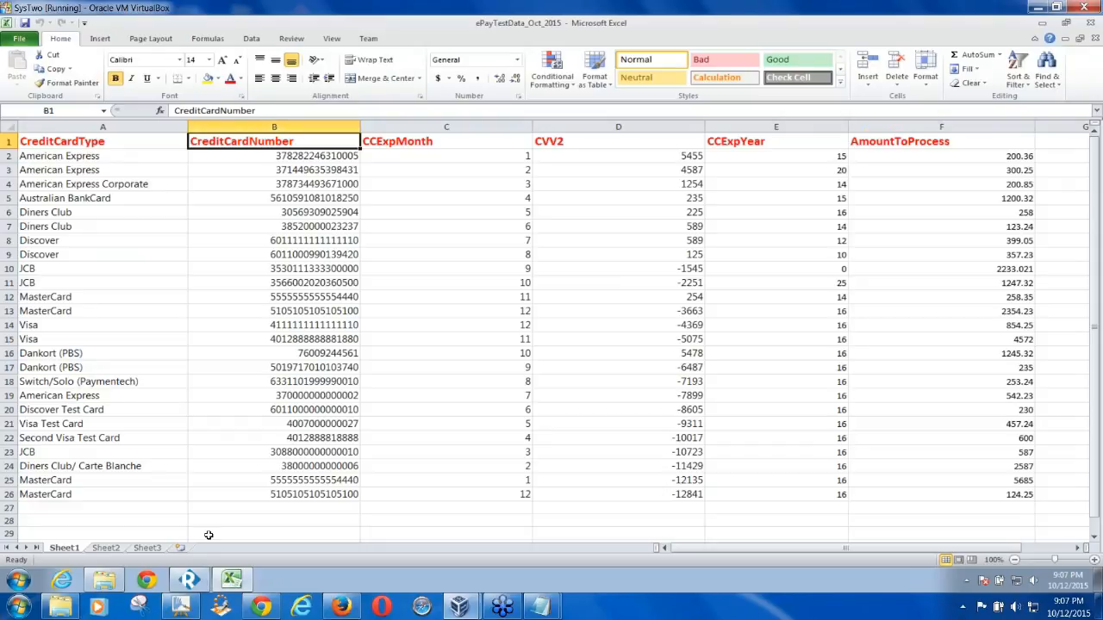
click(190, 579)
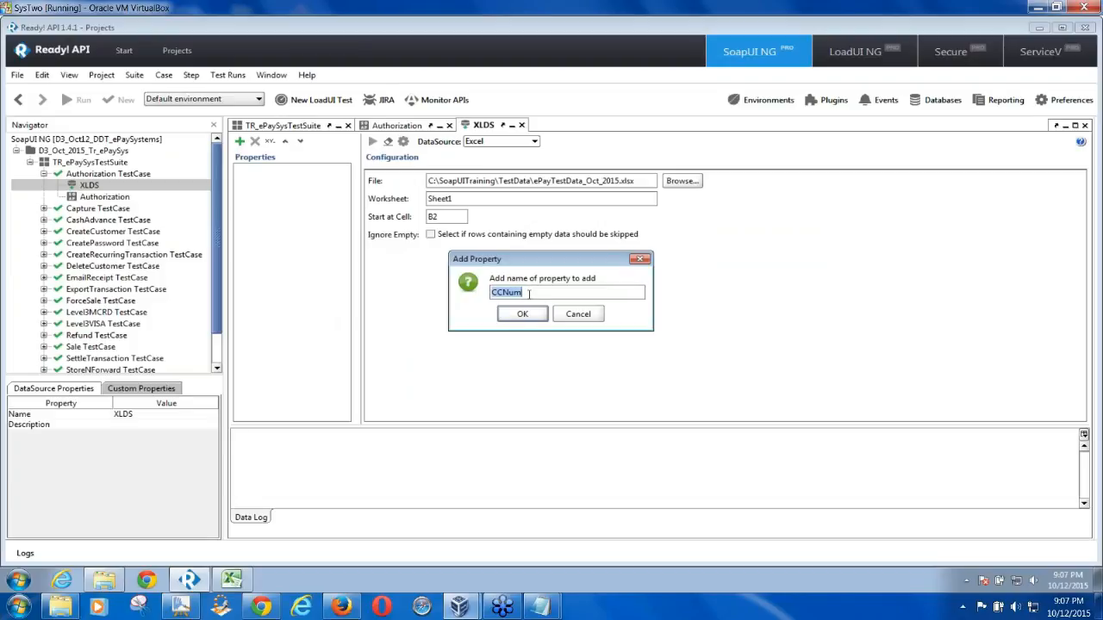
click(523, 316)
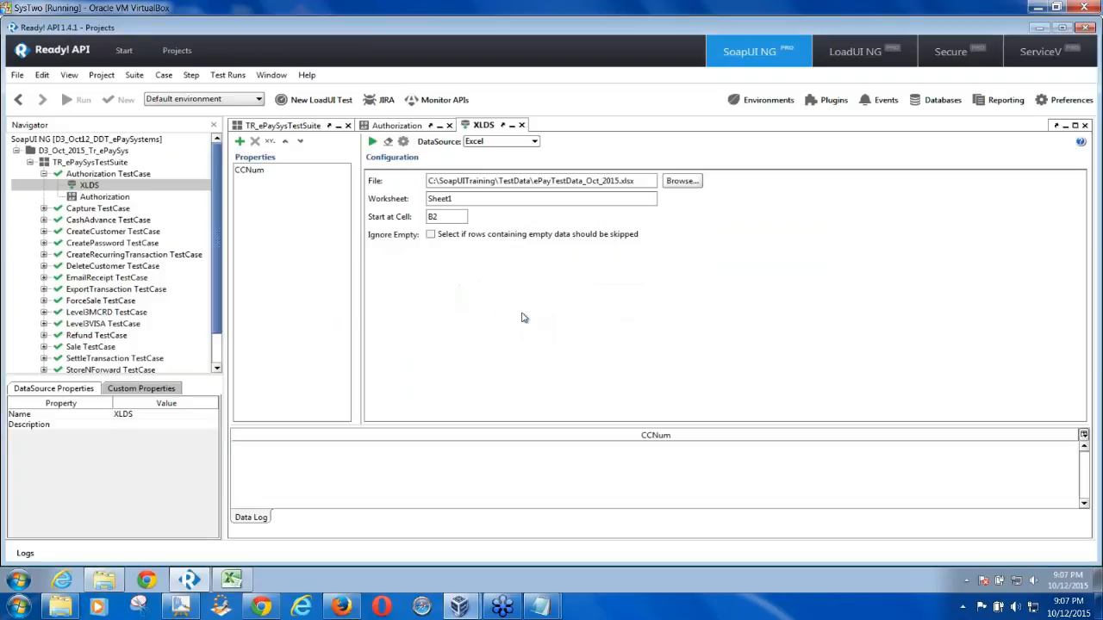
Add the CCExpMM property, matching the CCExpMonth column header
click(240, 142)
text(CCExp)
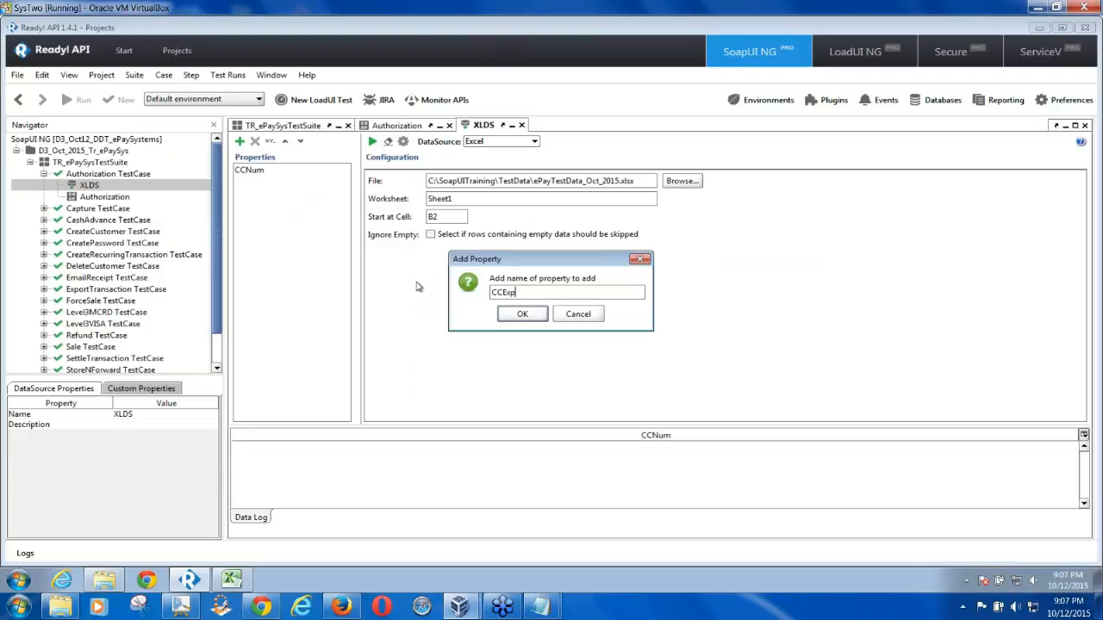
text(MM)
click(231, 582)
click(411, 144)
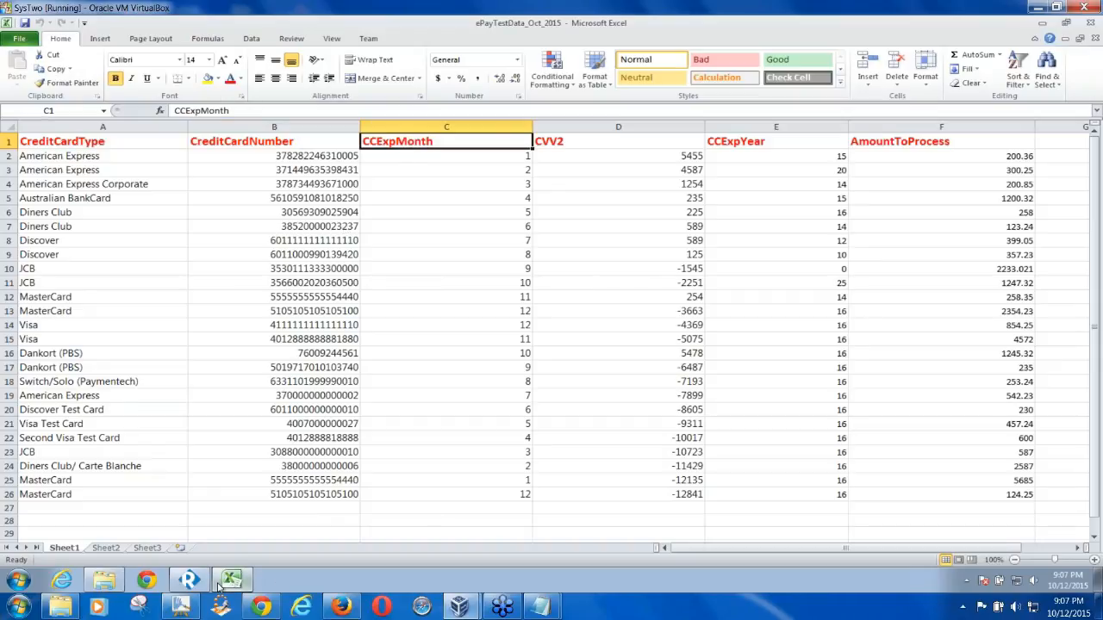
click(190, 580)
click(522, 314)
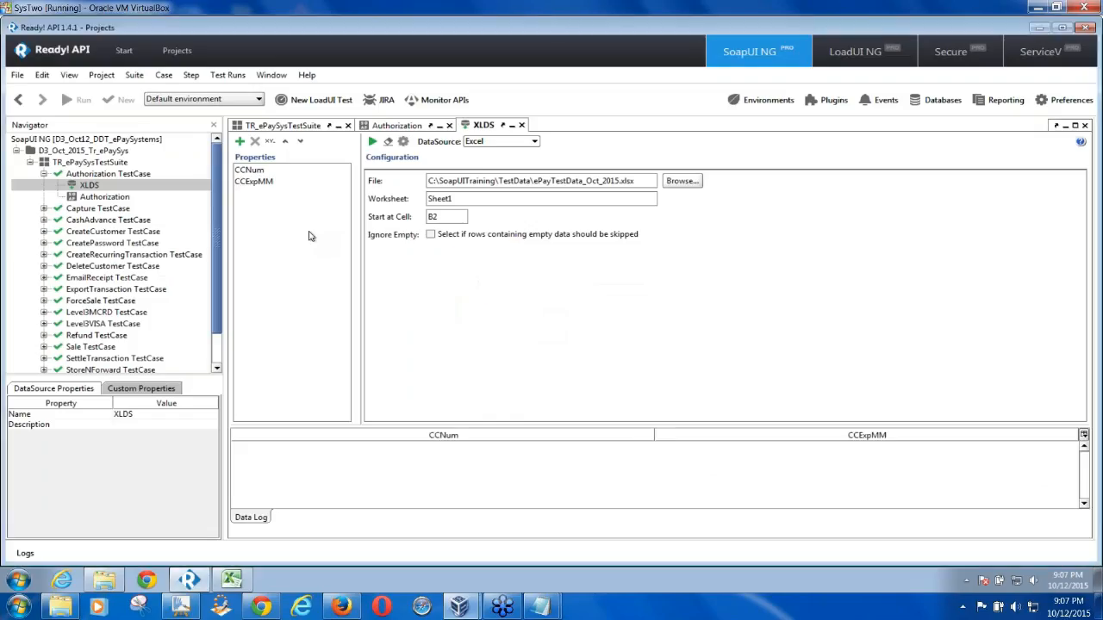
Add the CVV2 property to the XLDS data source
click(232, 581)
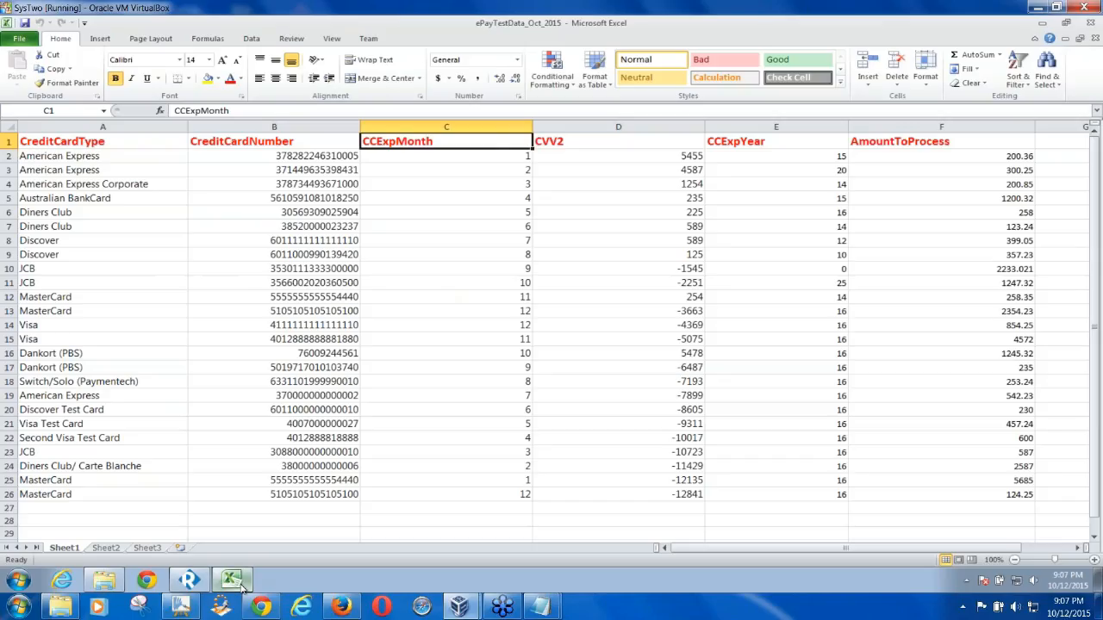
click(242, 585)
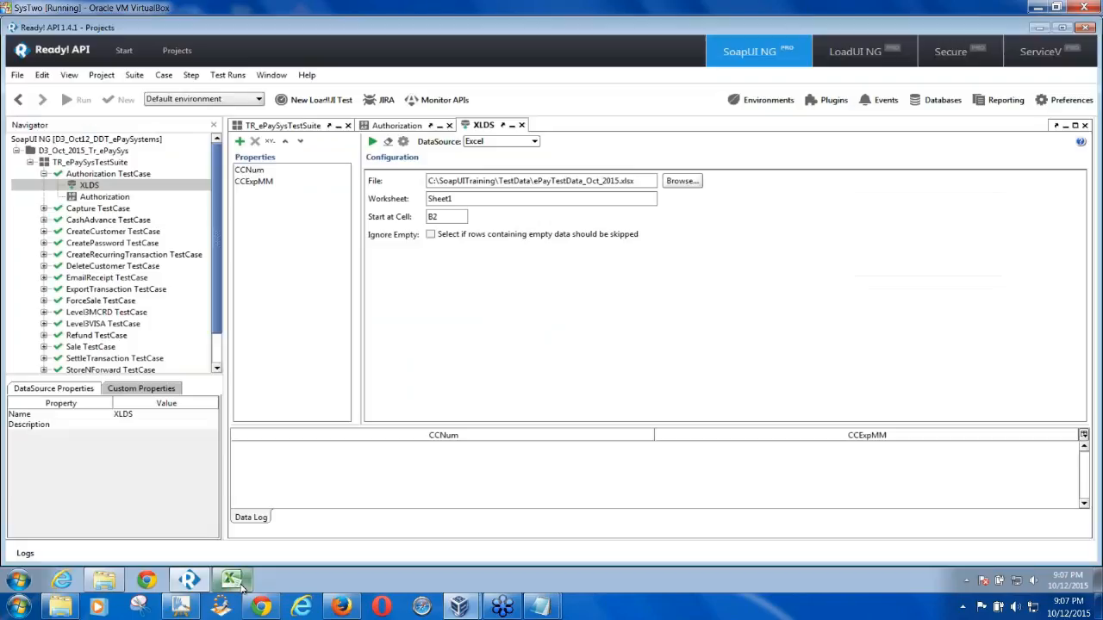
click(241, 142)
text(CVV)
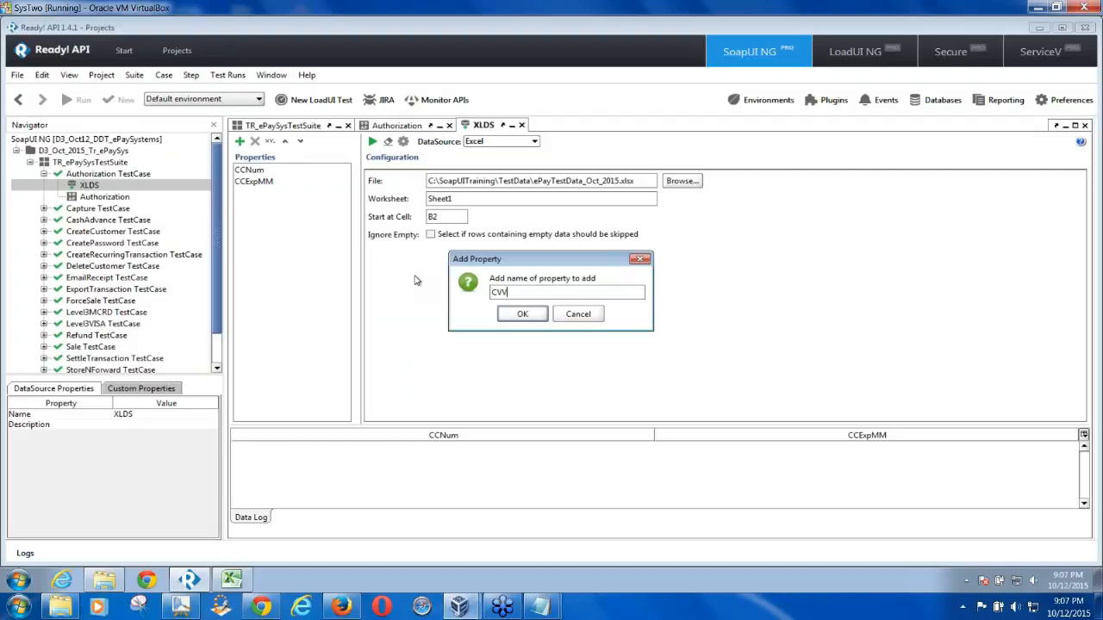
text(2)
key(Return)
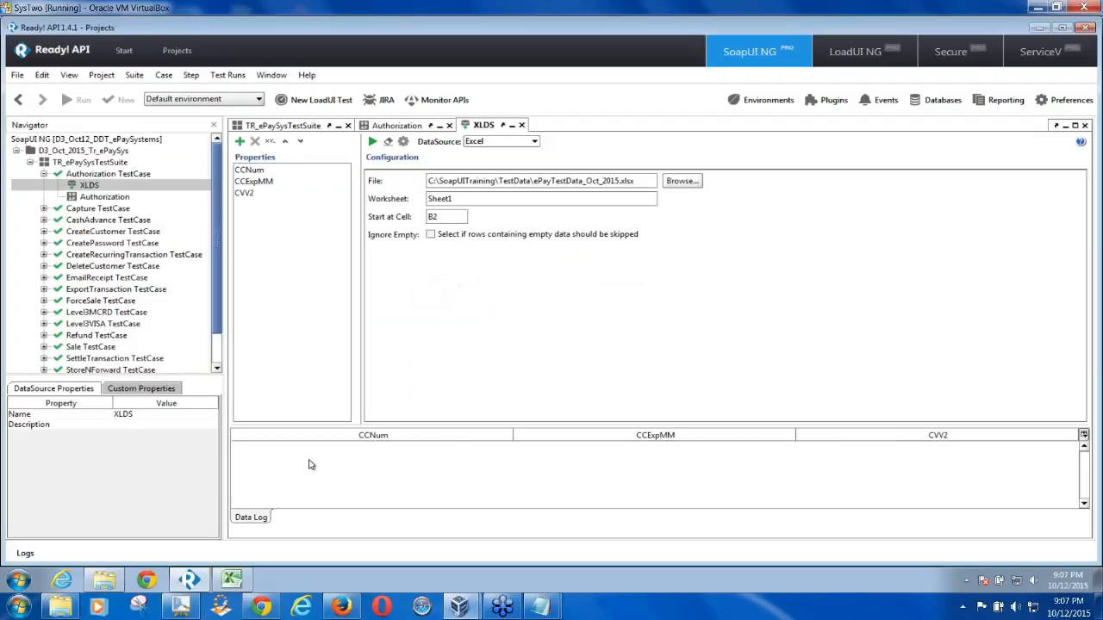
Add the CCExpYY property to the XLDS data source
click(232, 579)
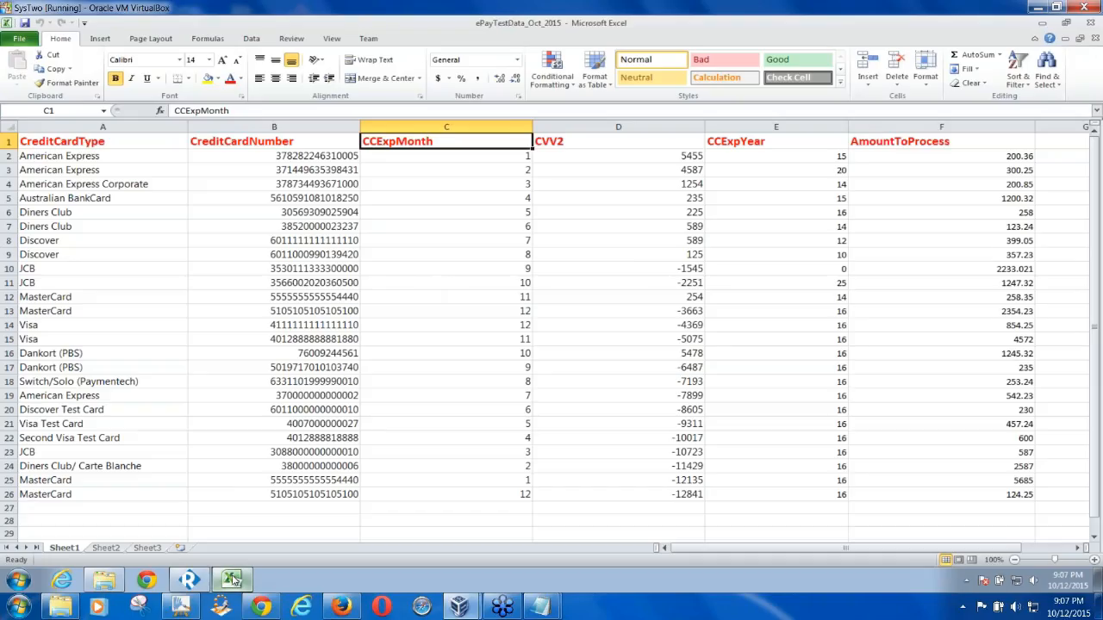
click(232, 579)
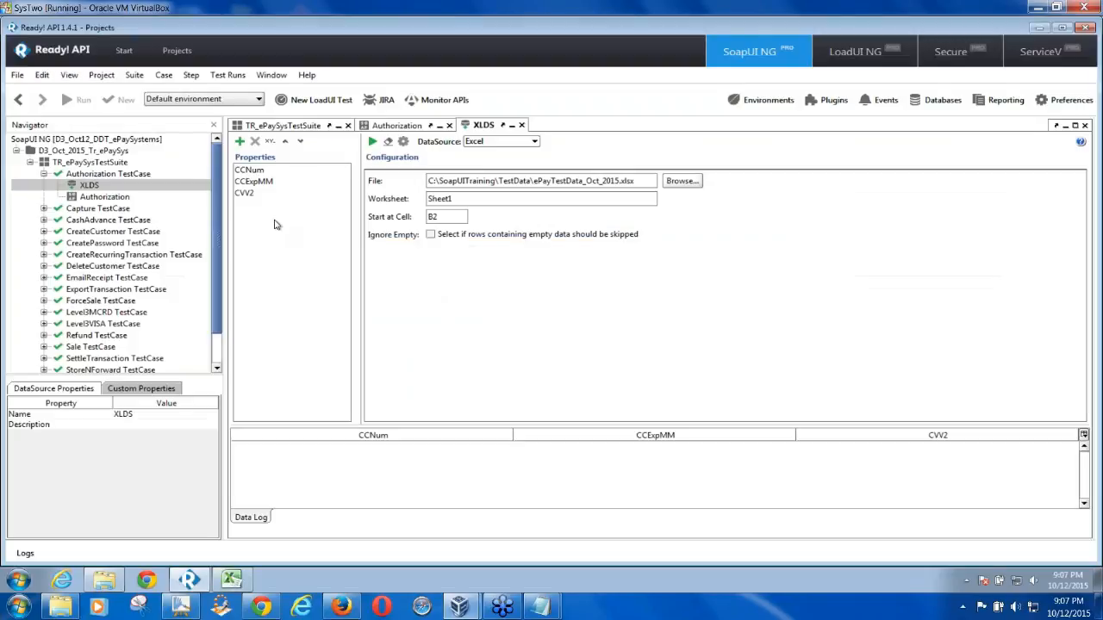
click(240, 141)
text(CC)
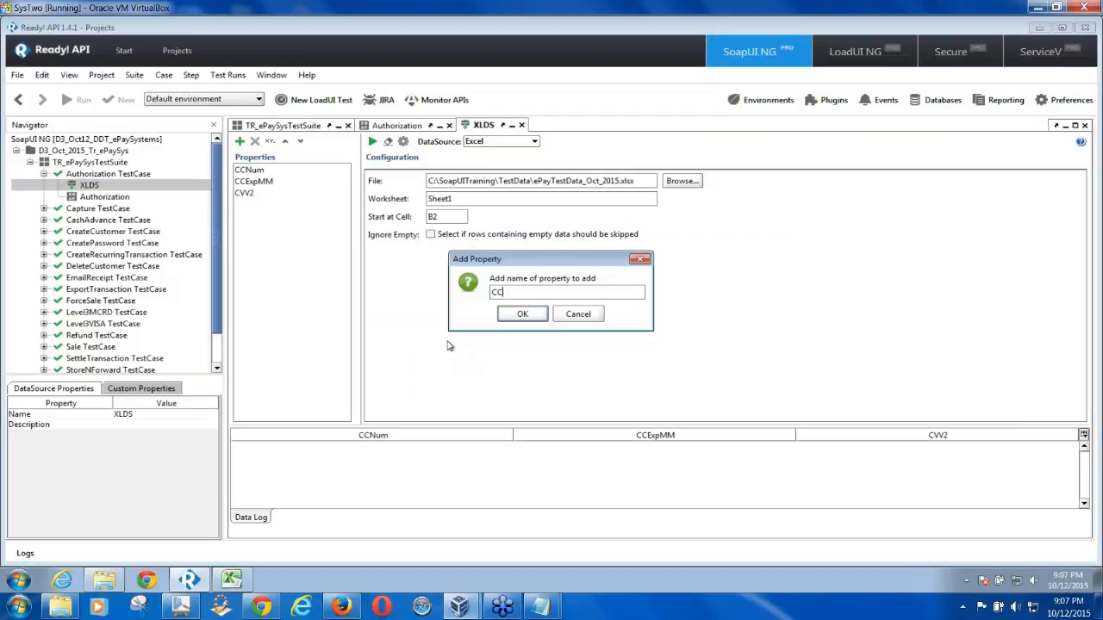
text(ExpYY)
click(534, 314)
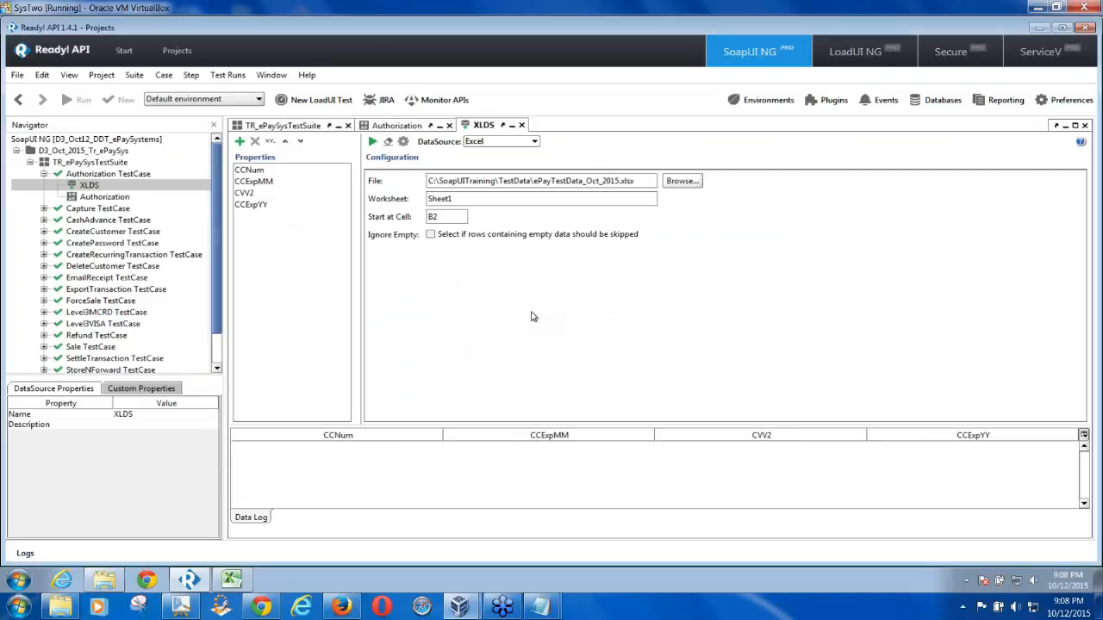
Add the Amount2Process property and compare it with the AmountToProcess column in F1
click(231, 579)
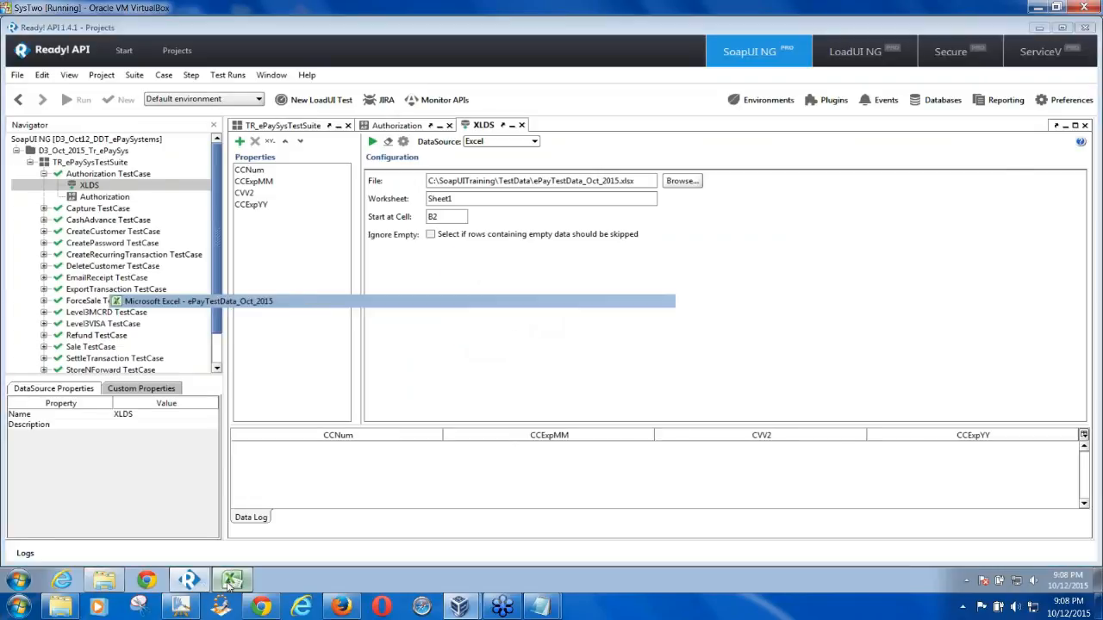
click(911, 154)
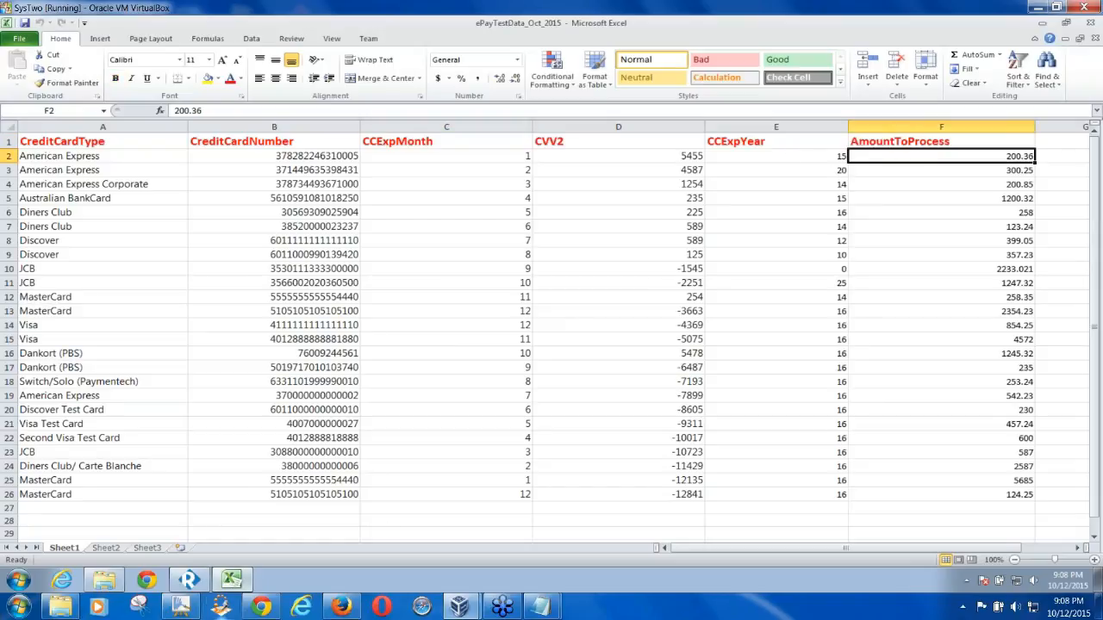
click(192, 581)
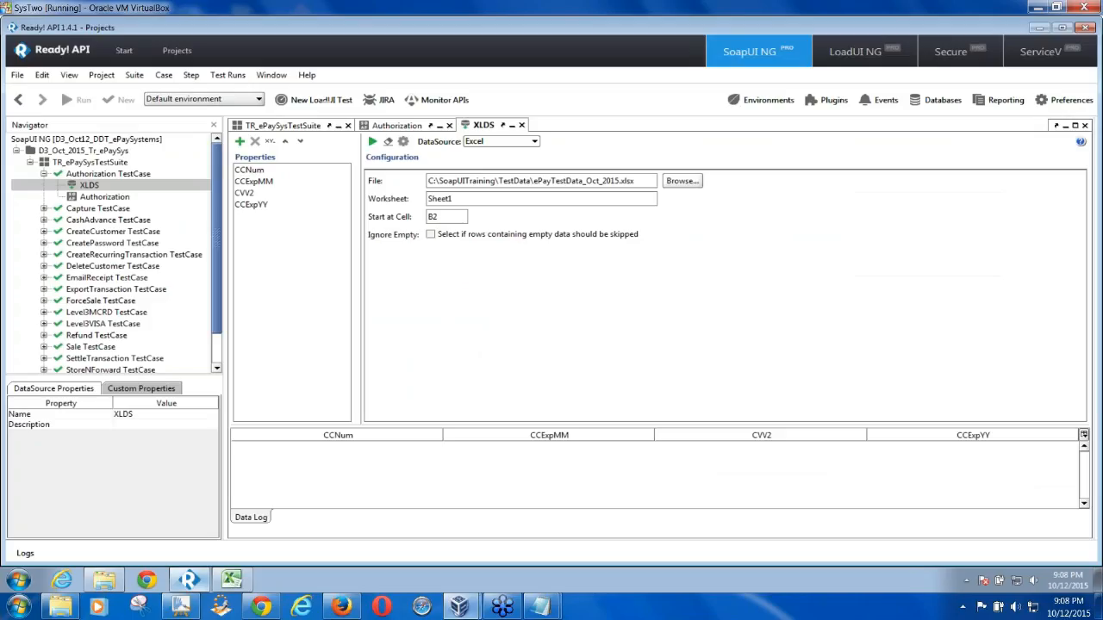
click(240, 141)
text(Amo)
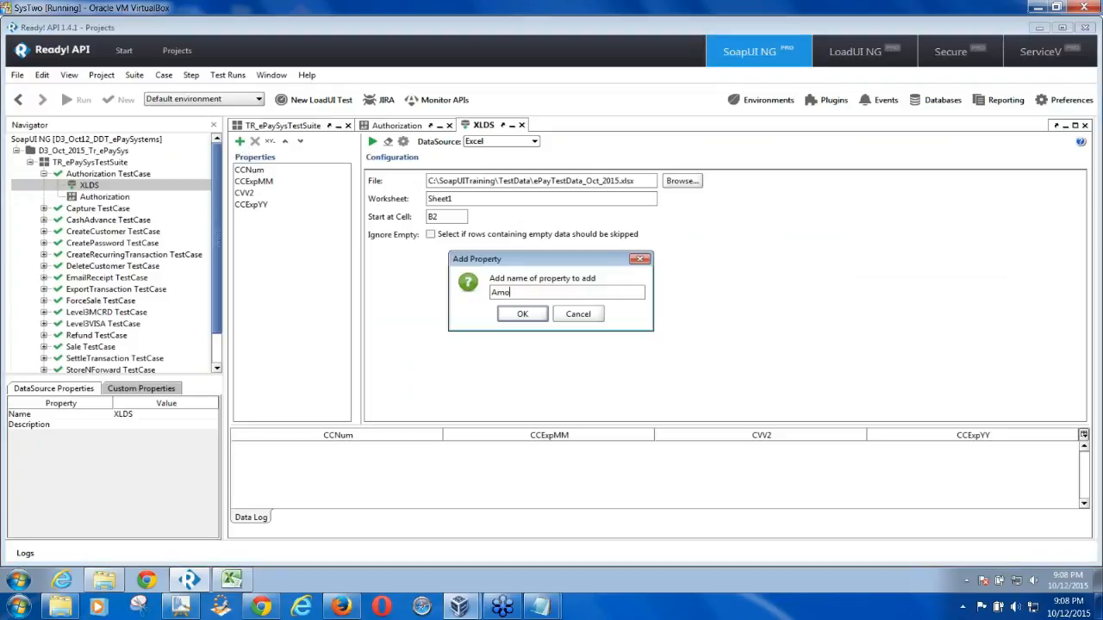
text(unt2Process)
click(523, 314)
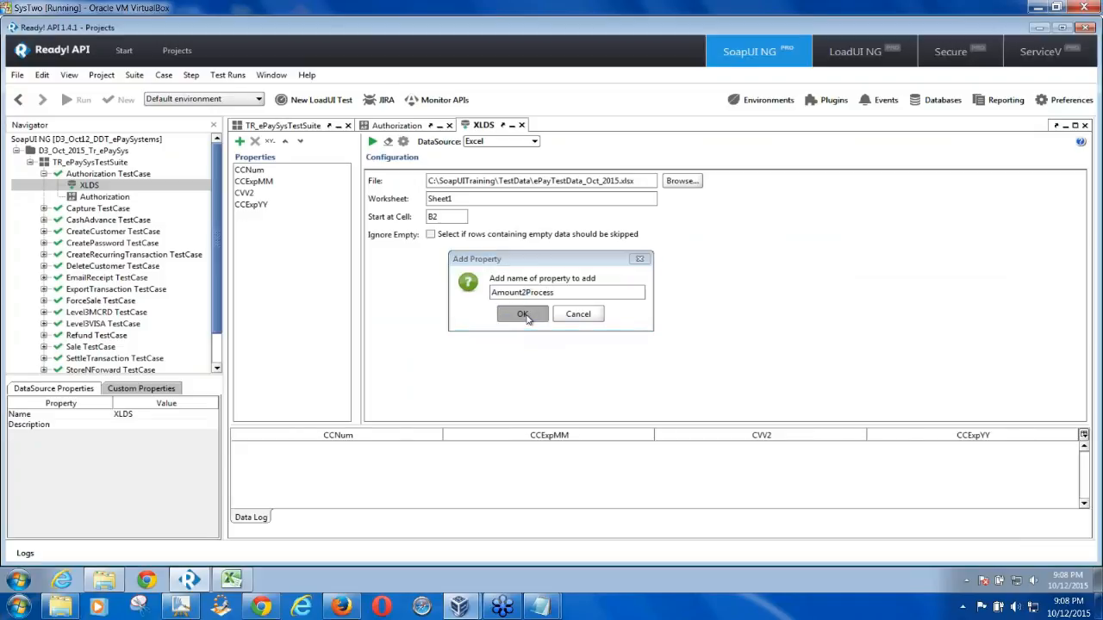
click(274, 217)
click(230, 579)
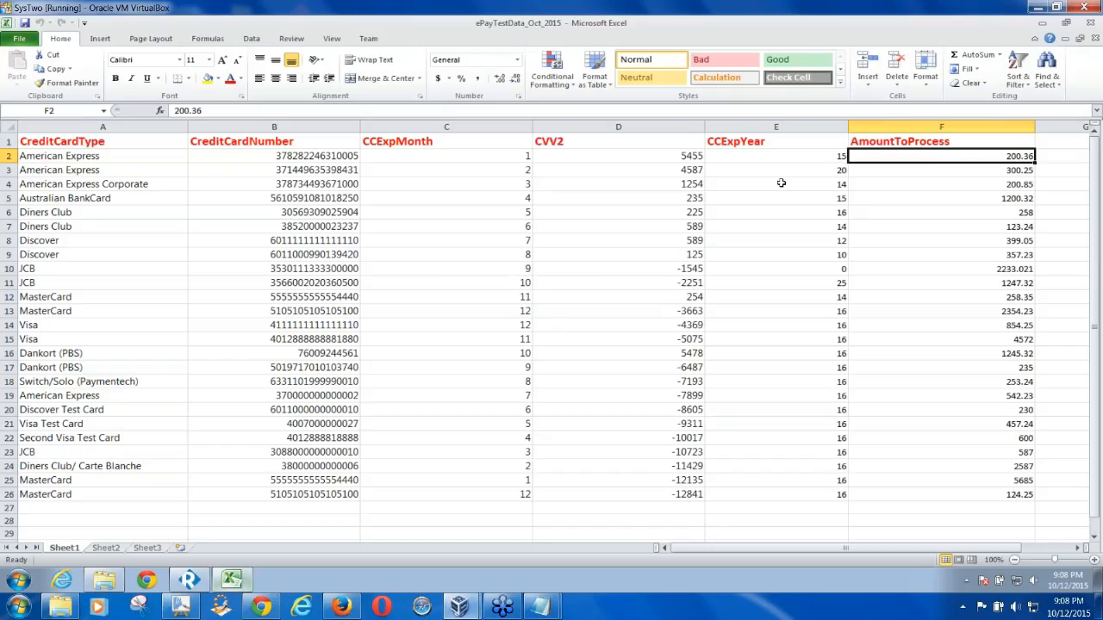
click(952, 142)
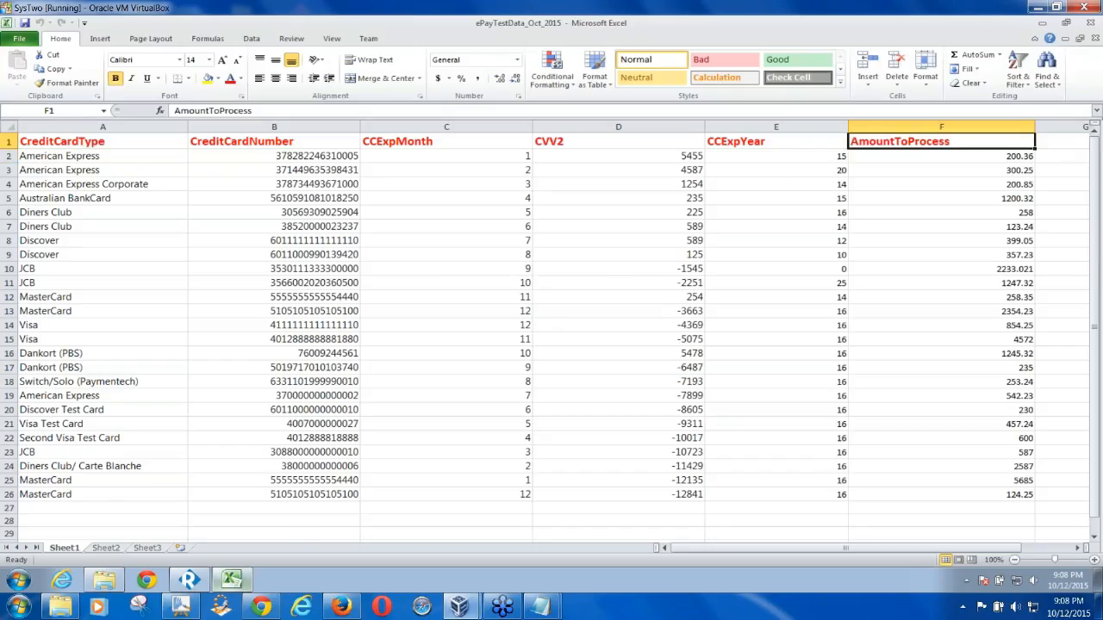
click(190, 579)
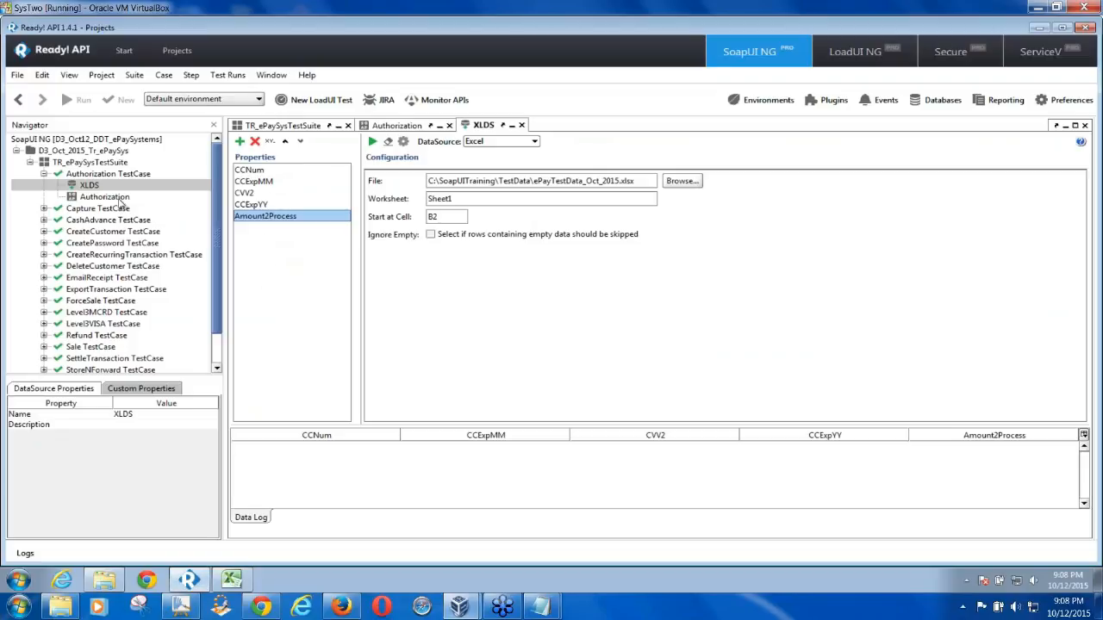
double_click(119, 200)
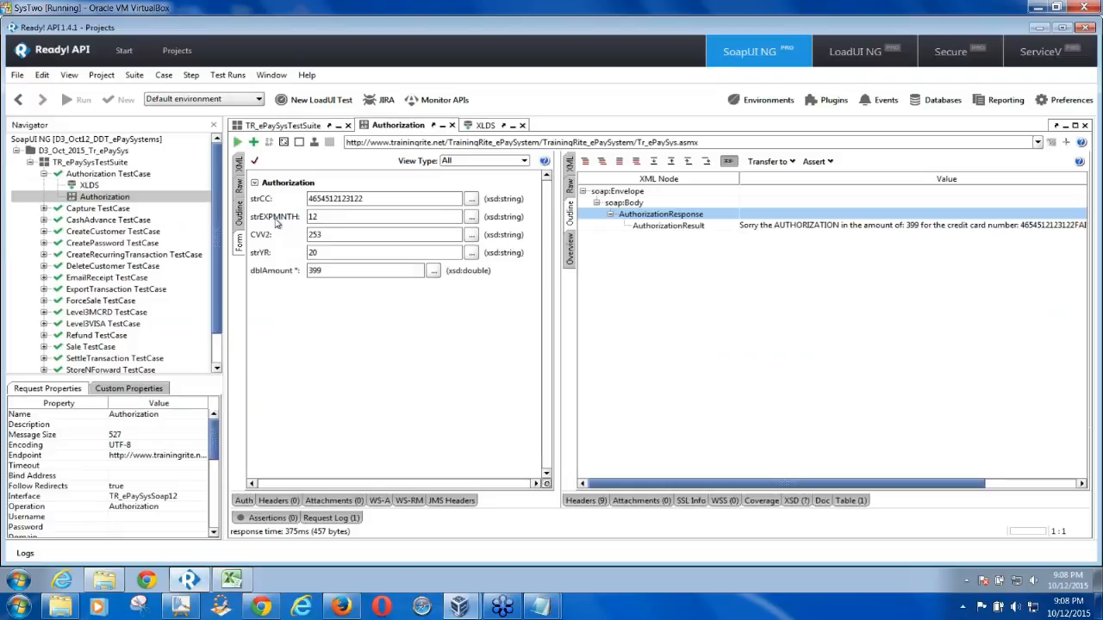
double_click(99, 186)
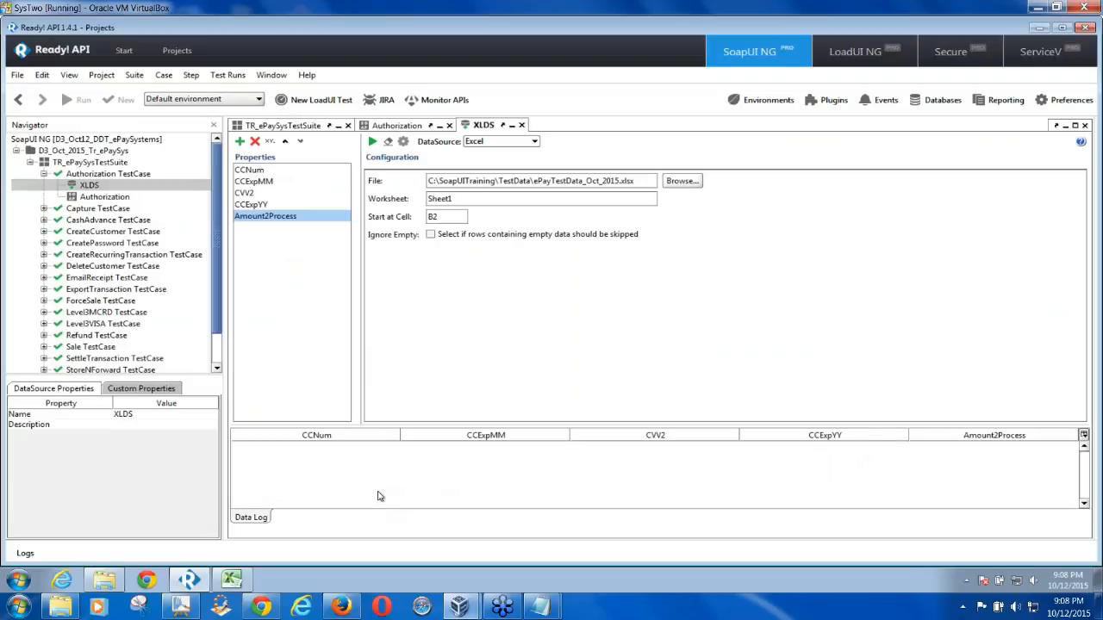
Close the Excel test data workbook
click(233, 580)
right_click(237, 582)
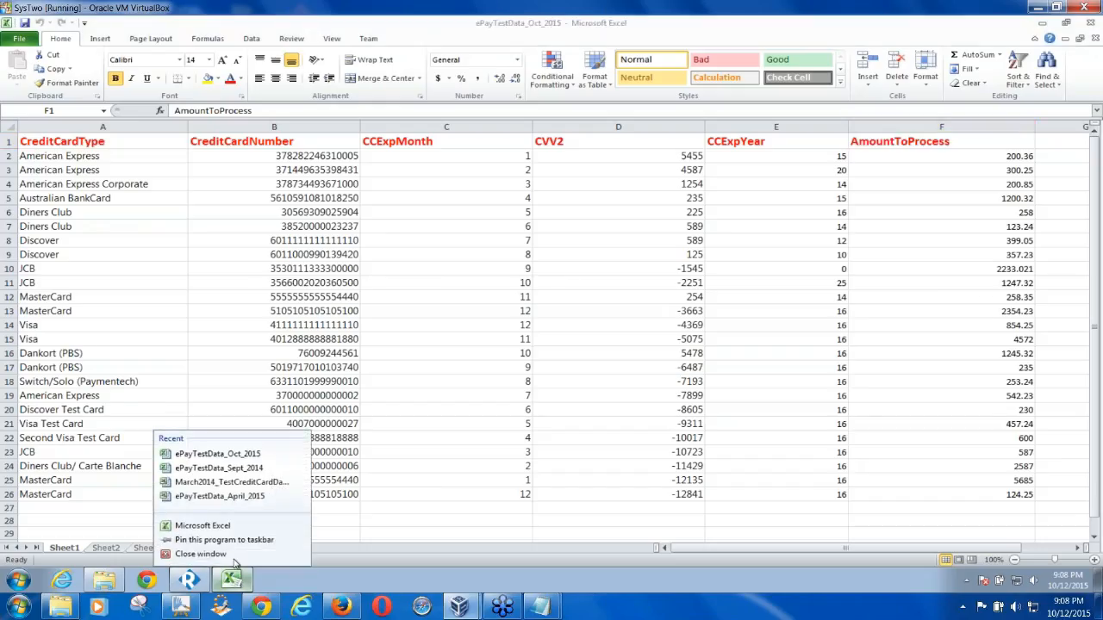
click(200, 557)
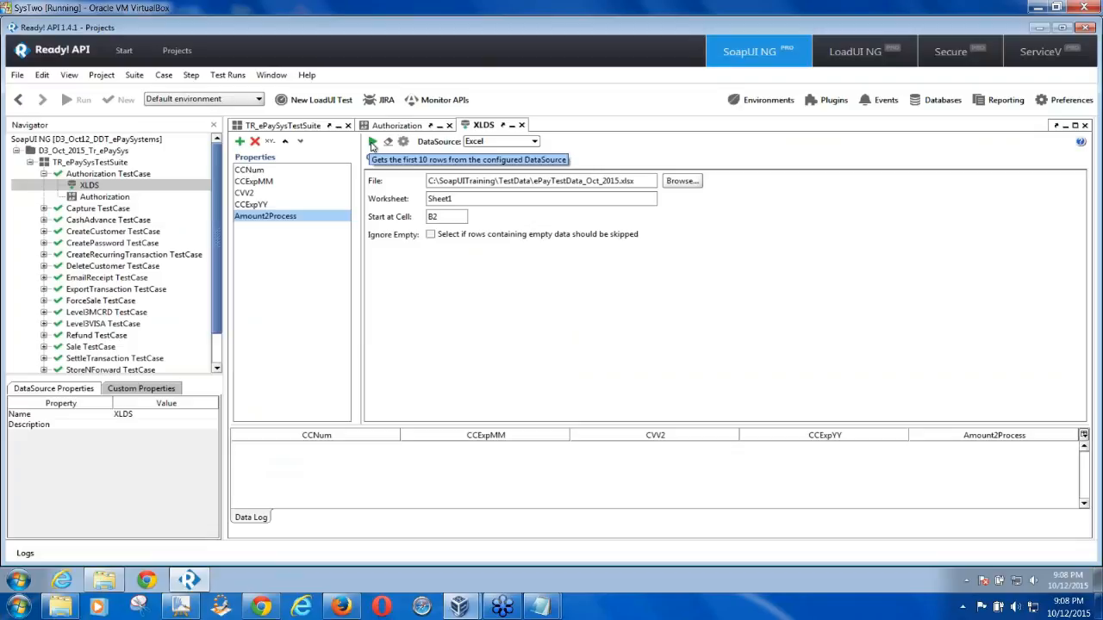
Test-run the XLDS data source with max rows 0 to load all rows
click(372, 142)
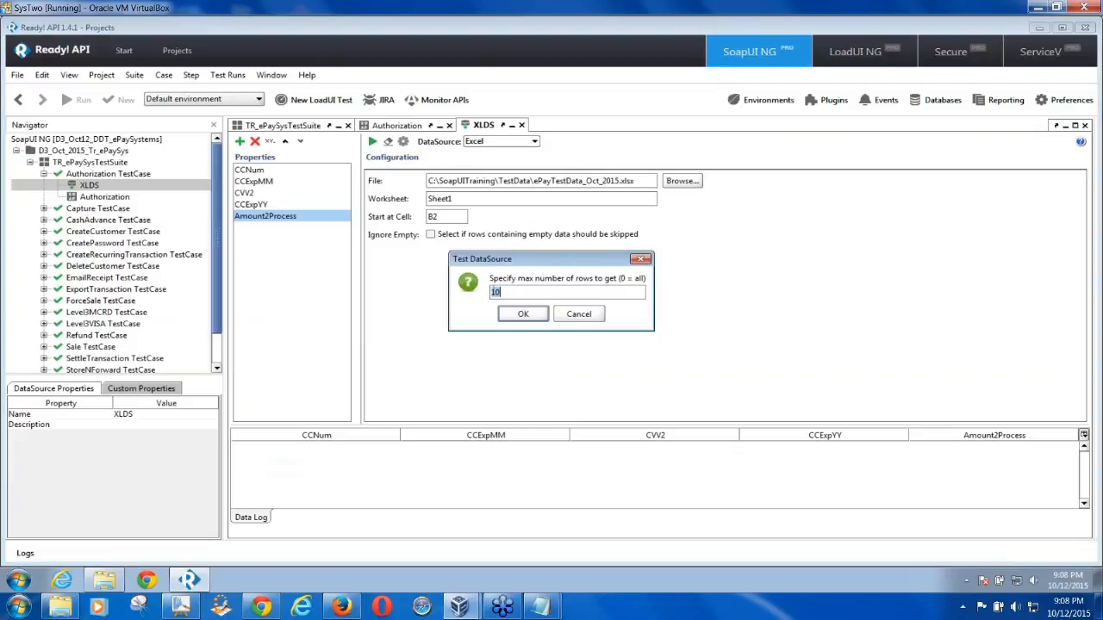
drag(528, 260, 379, 252)
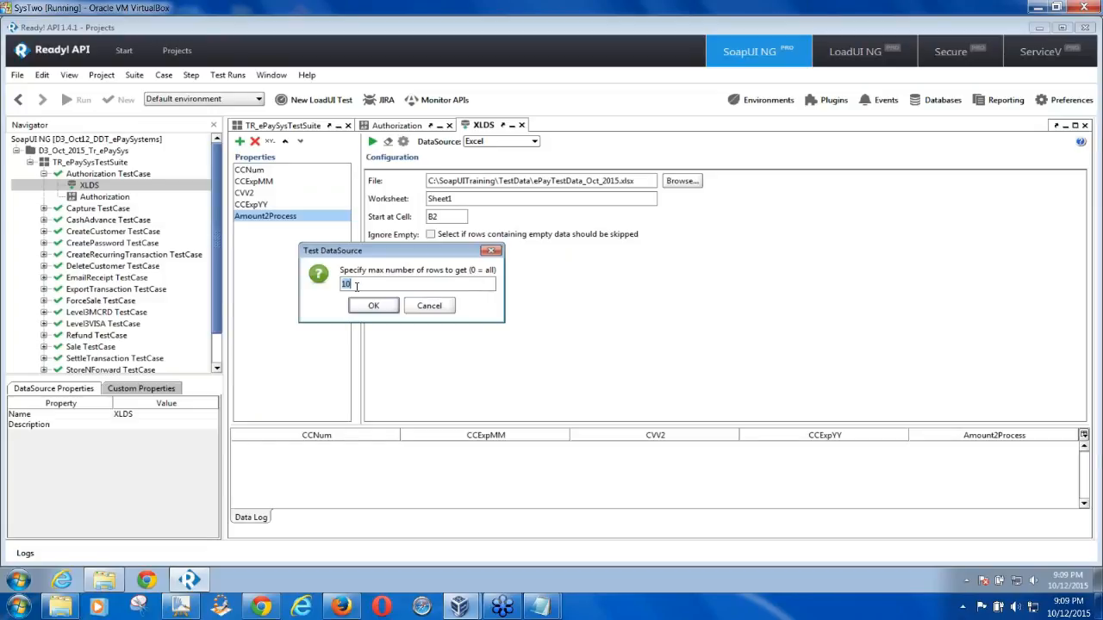
text(0)
click(373, 306)
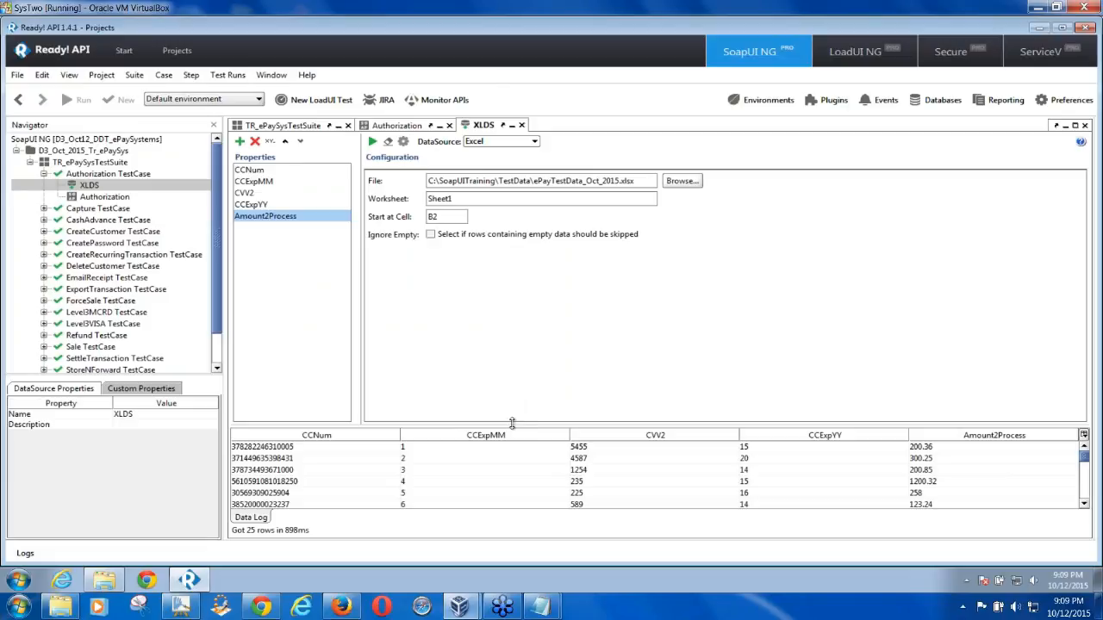
Enlarge the grid to review the 25 rows, then reopen ePayTestData_Oct_2015 from TestData in Excel
drag(512, 426, 495, 287)
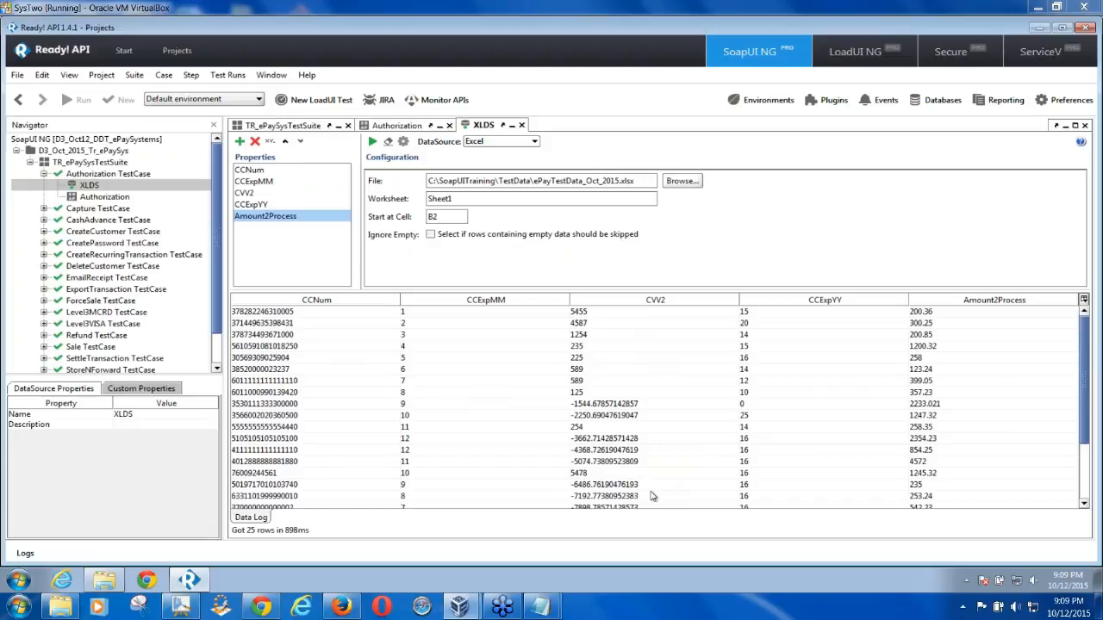
click(631, 405)
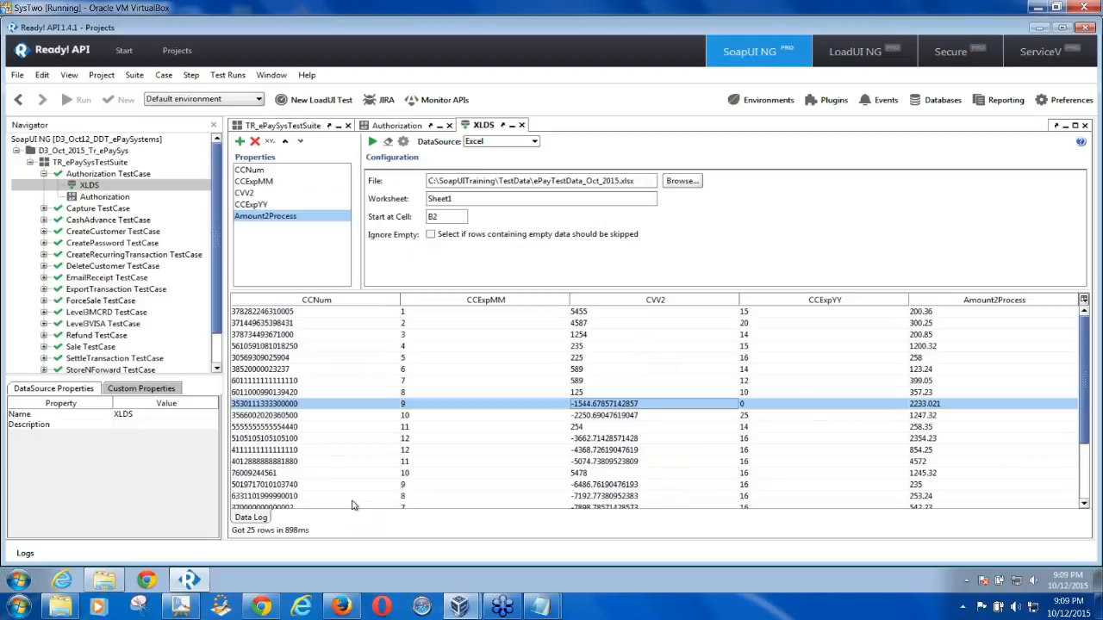
click(108, 584)
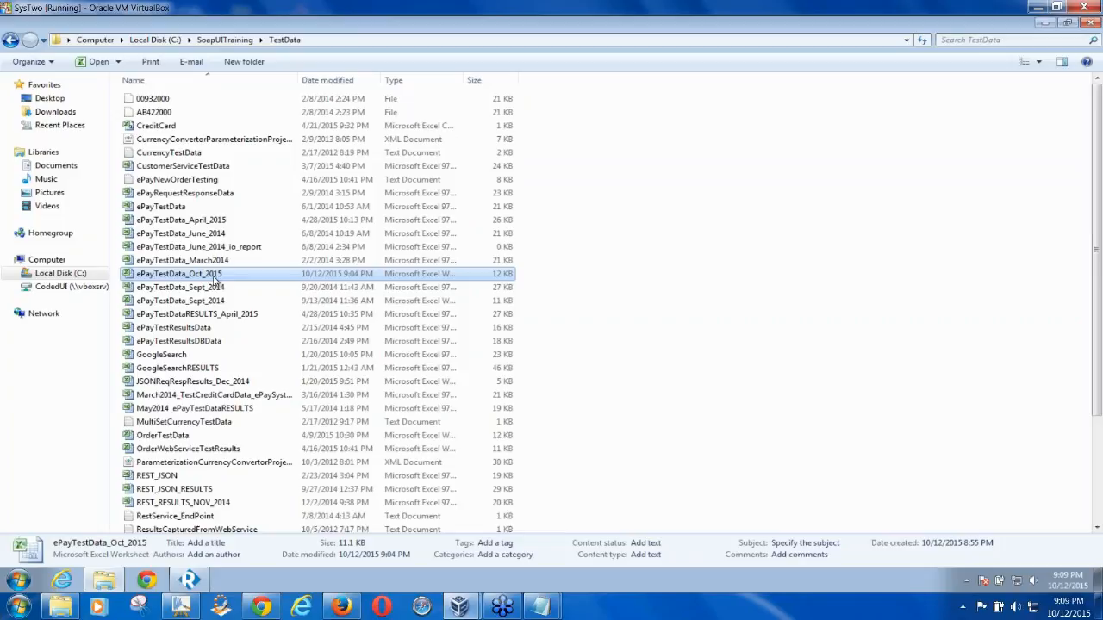
double_click(215, 274)
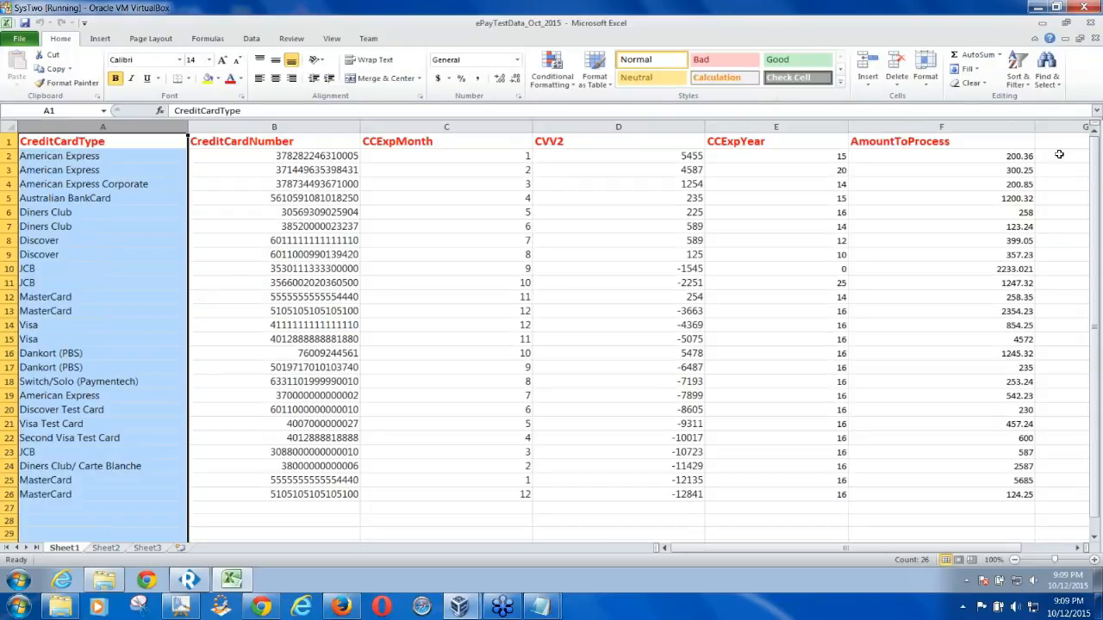
click(1062, 143)
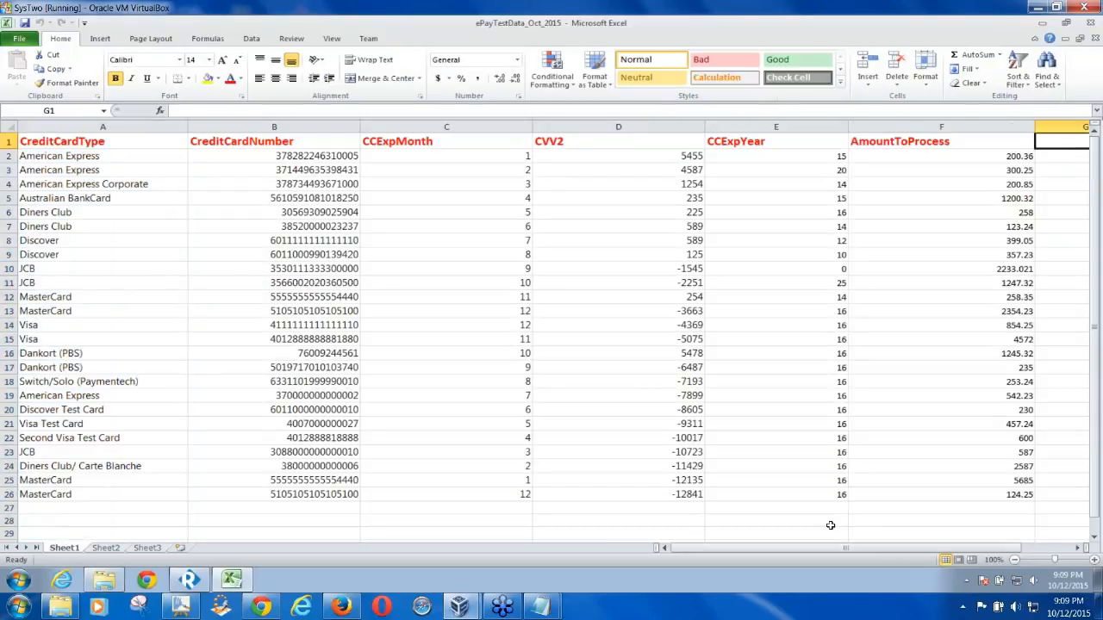
drag(834, 548, 912, 548)
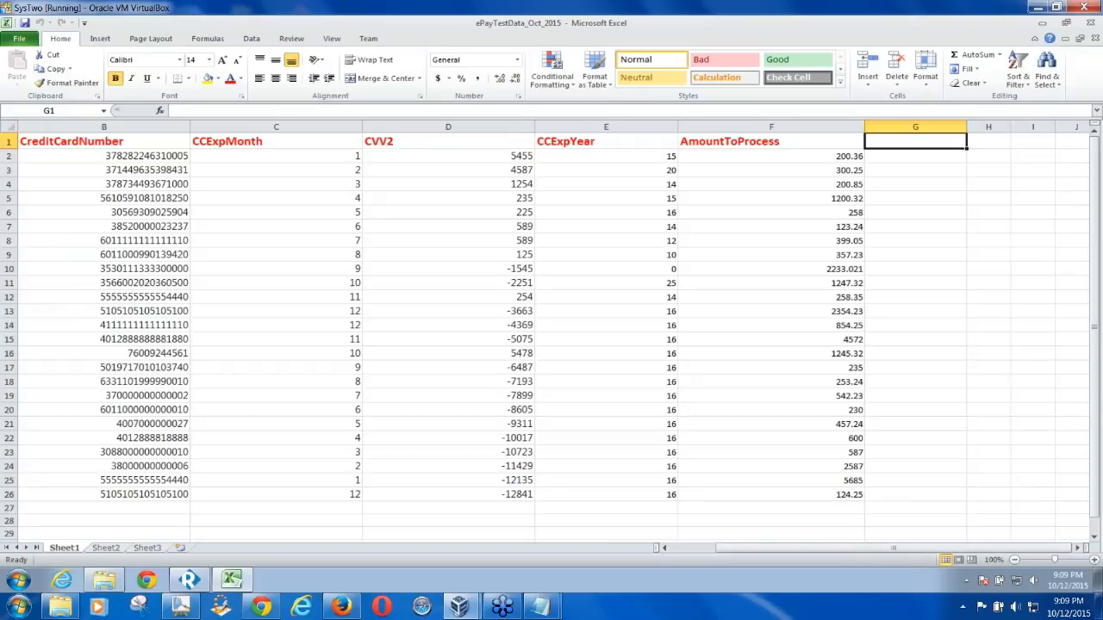
Enter ExpectedValue in G1 and ActualValue in H1, widening column H
text(Expe)
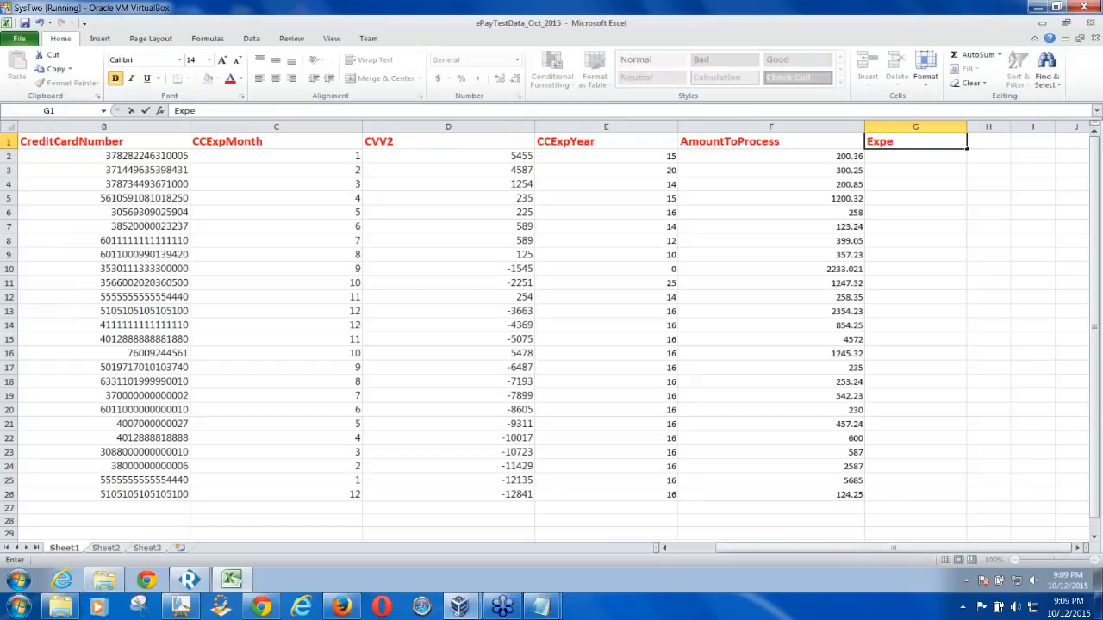
text(ctedValue)
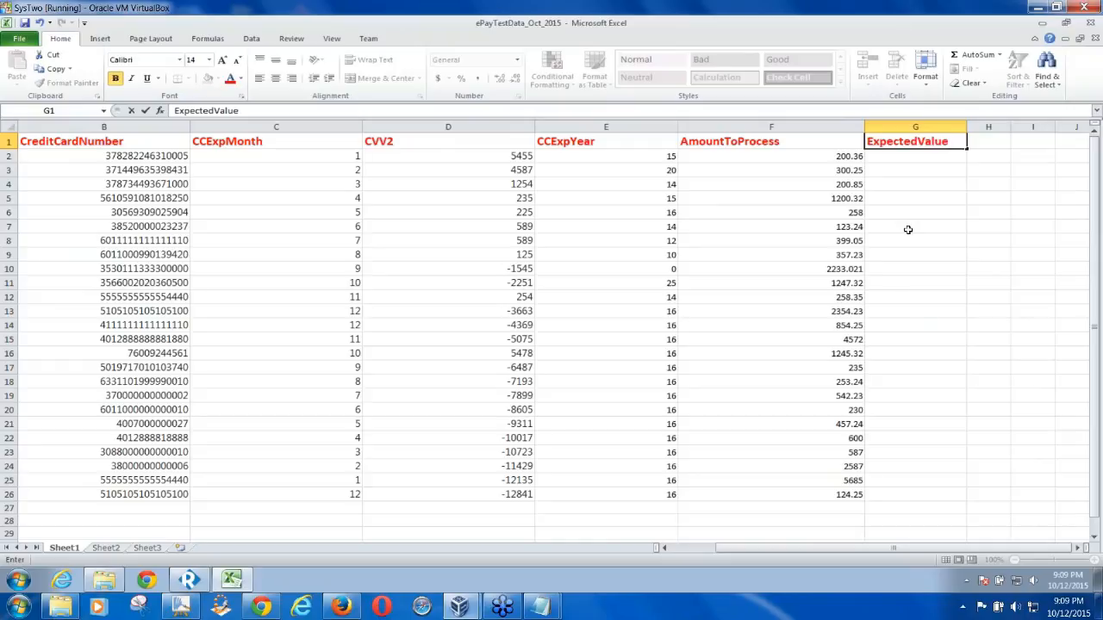
click(911, 158)
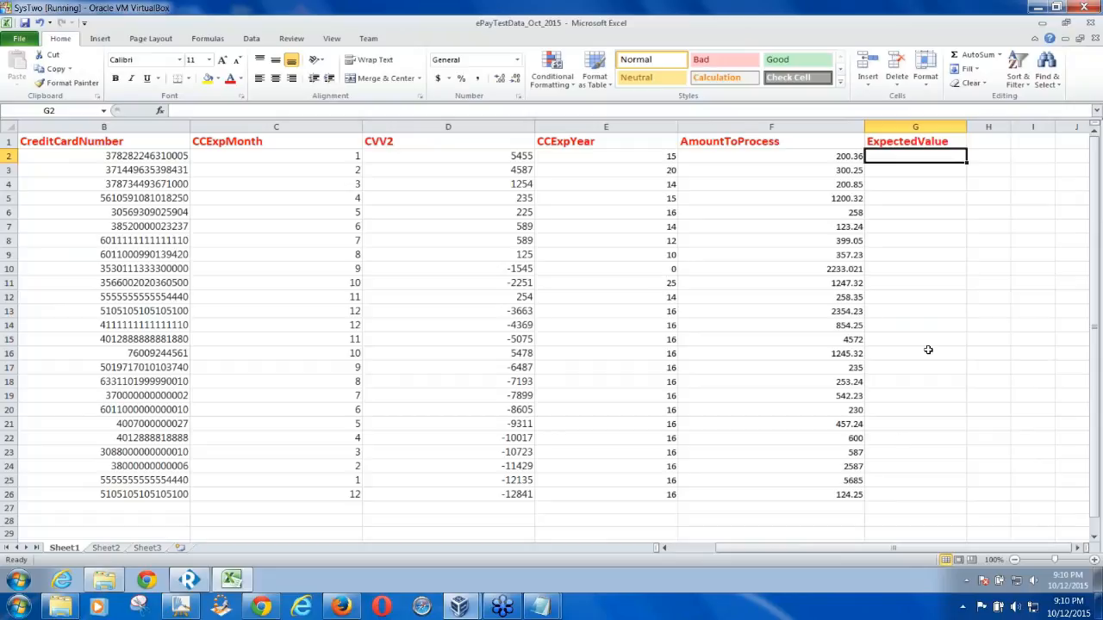
click(987, 143)
drag(1011, 127, 1055, 124)
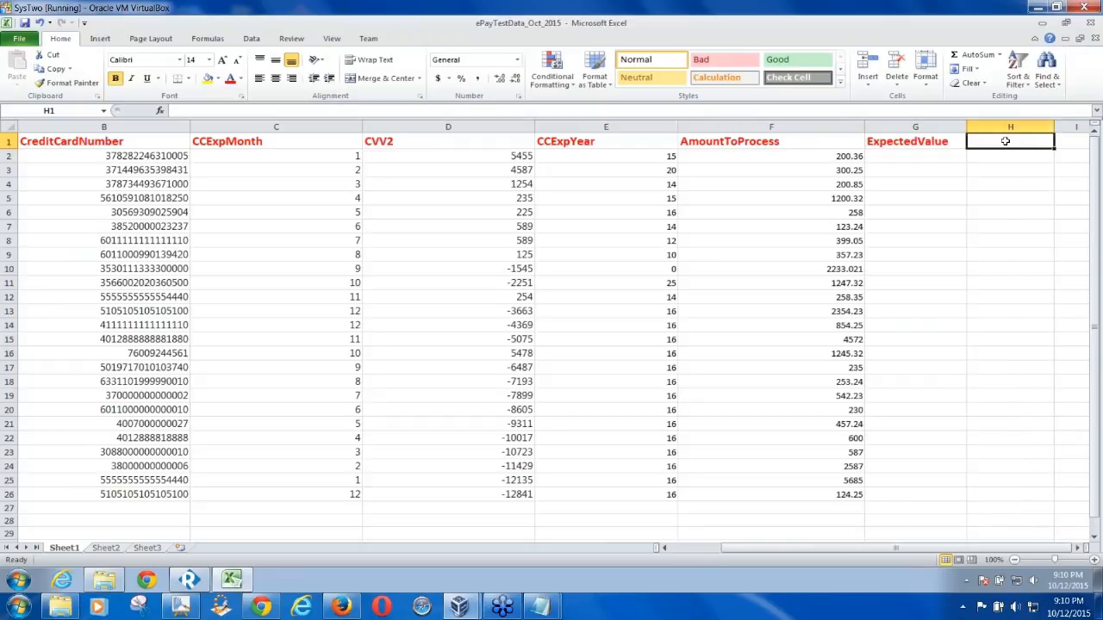
text(Actuall)
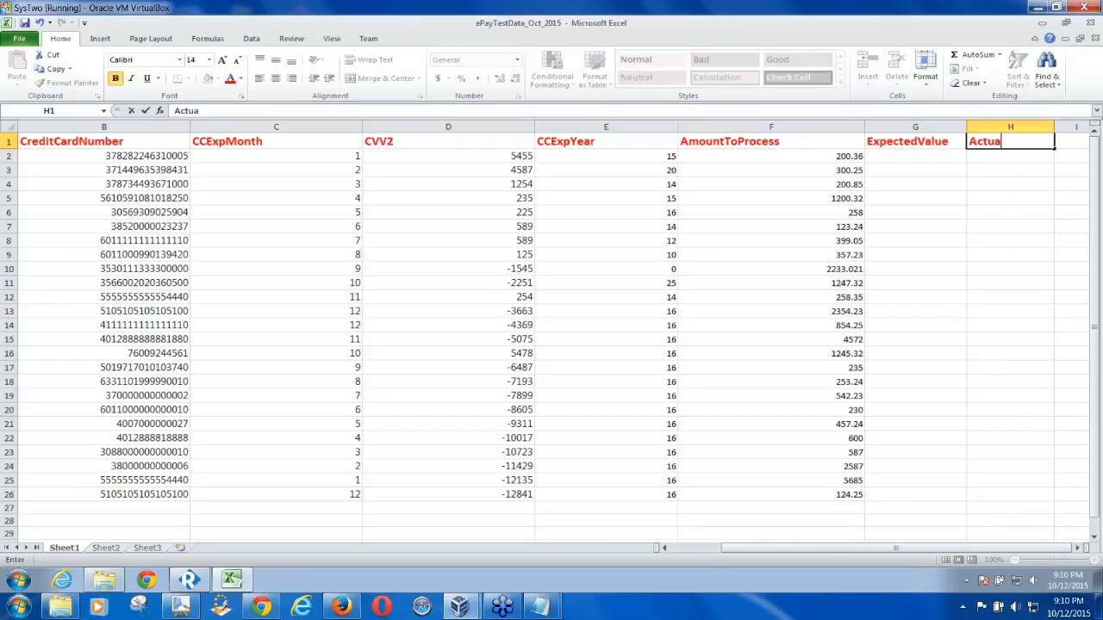
key(BackSpace)
key(BackSpace)
text(Value)
key(Return)
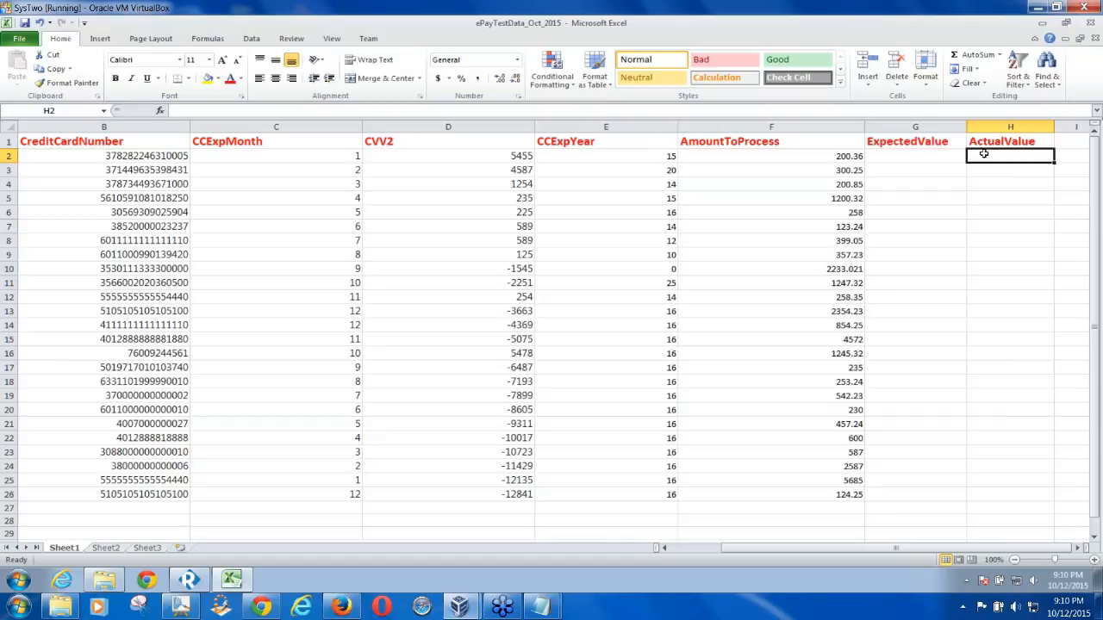
Inspect row 3 and the ActualValue cells H3 and H2
click(98, 170)
click(8, 170)
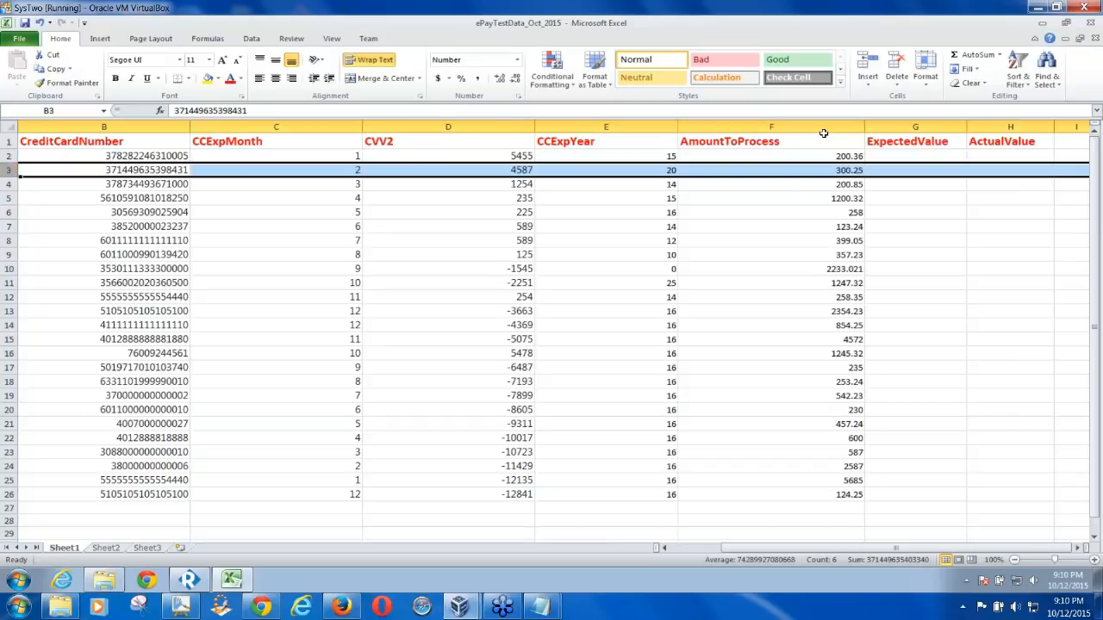
click(998, 170)
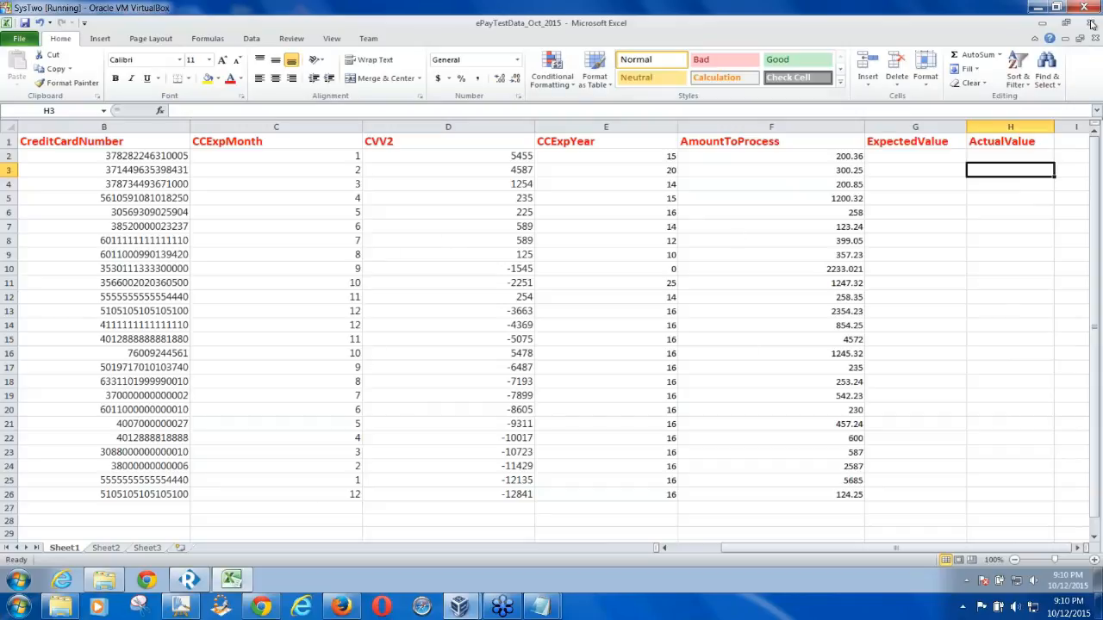
click(997, 158)
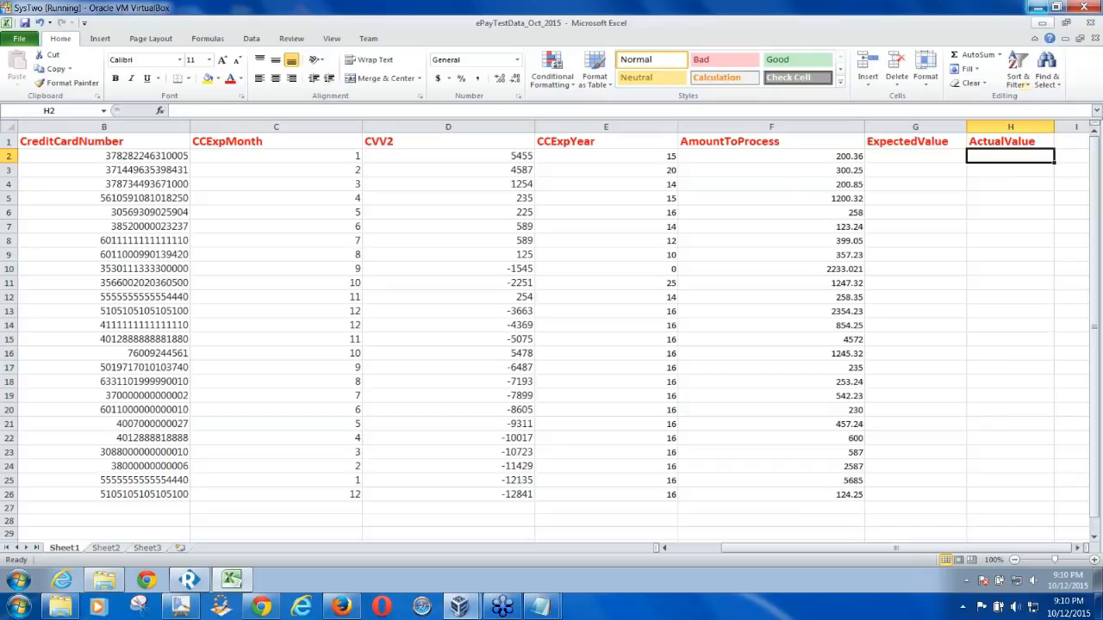
Close the workbook with Don't Save and return to Ready! API
click(1038, 8)
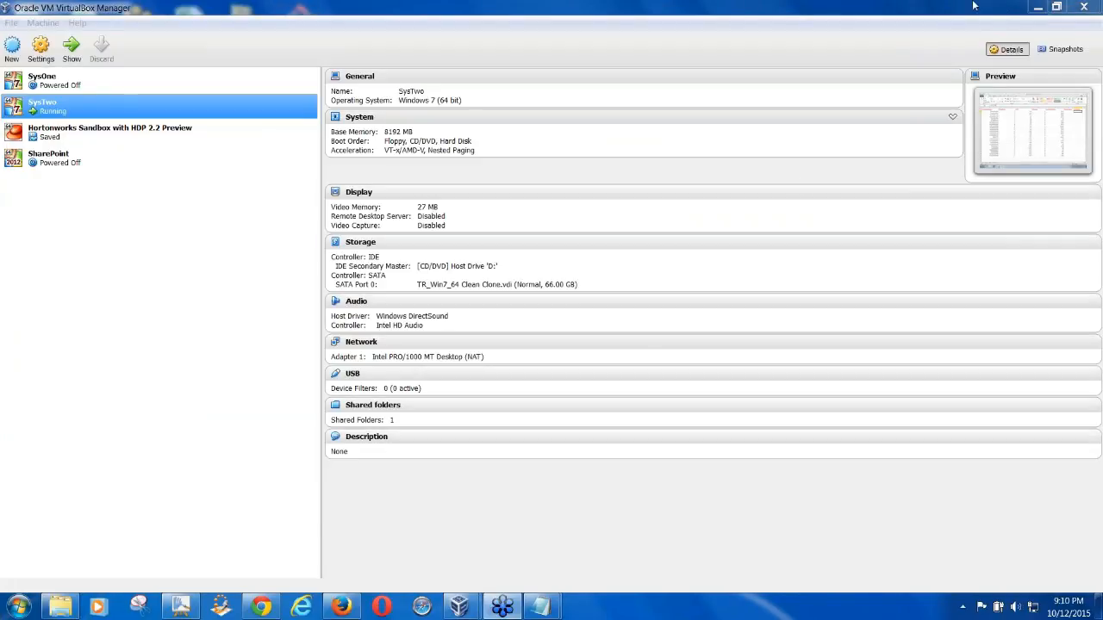
click(1038, 8)
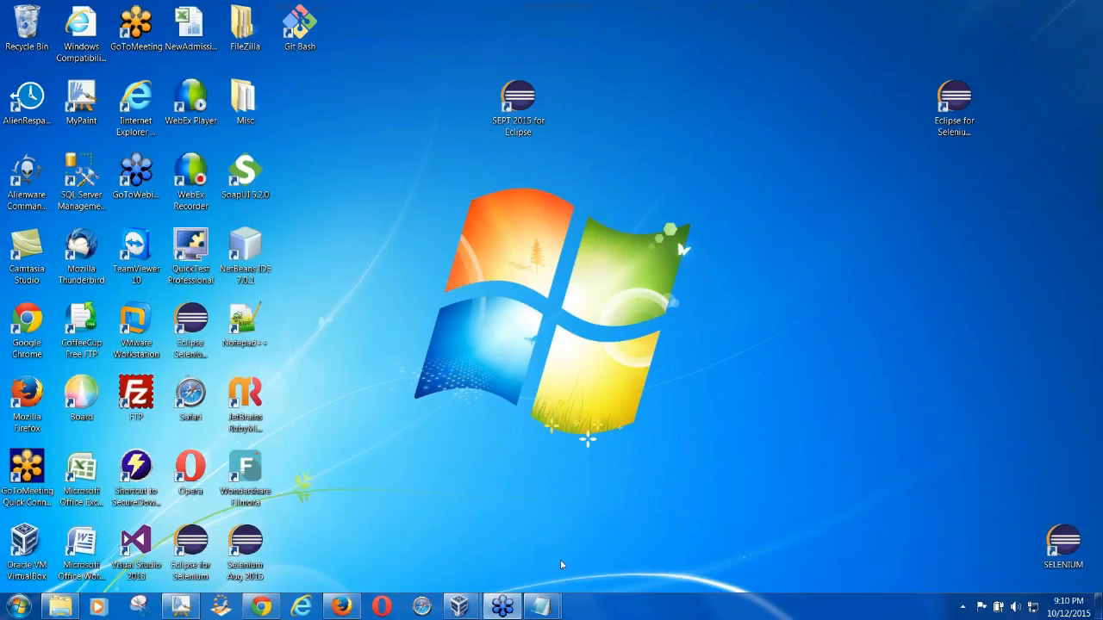
mouse_move(459, 607)
click(542, 527)
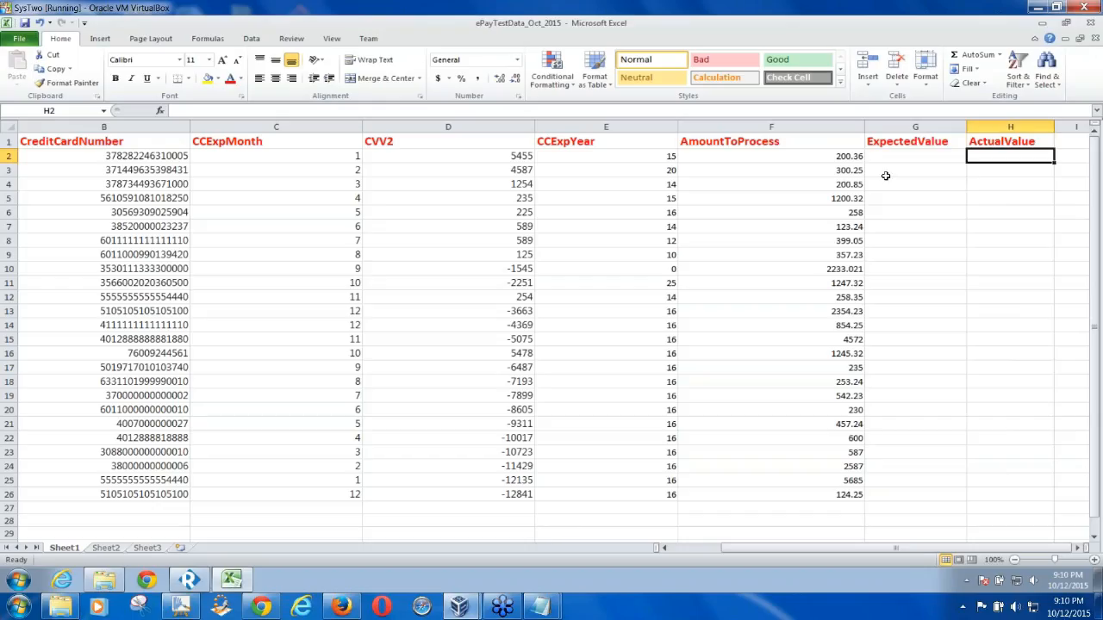
click(1084, 23)
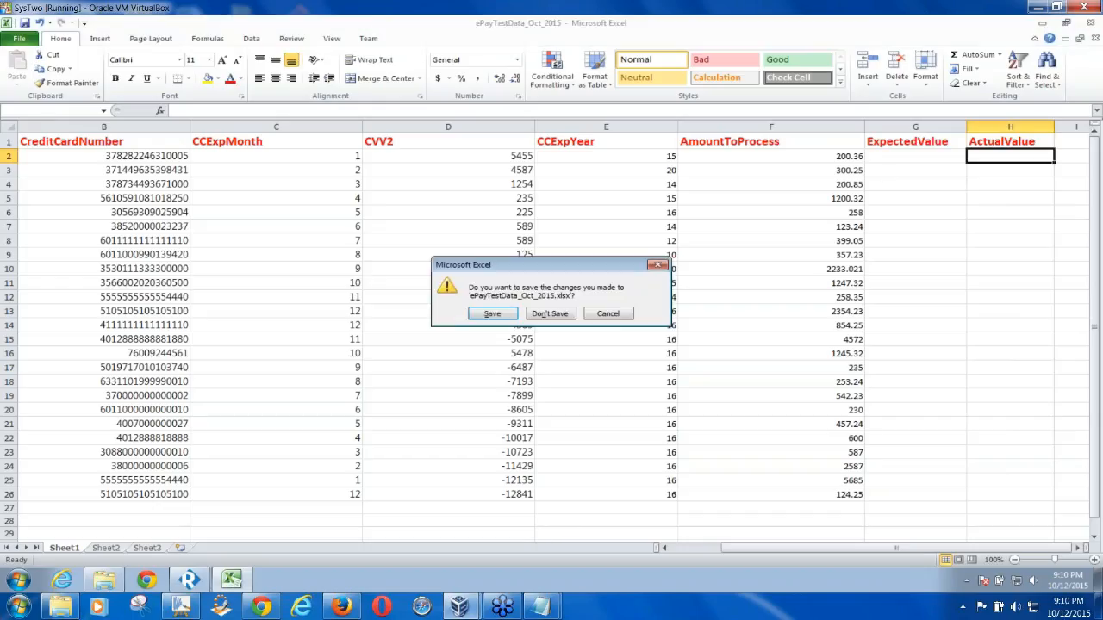
click(562, 315)
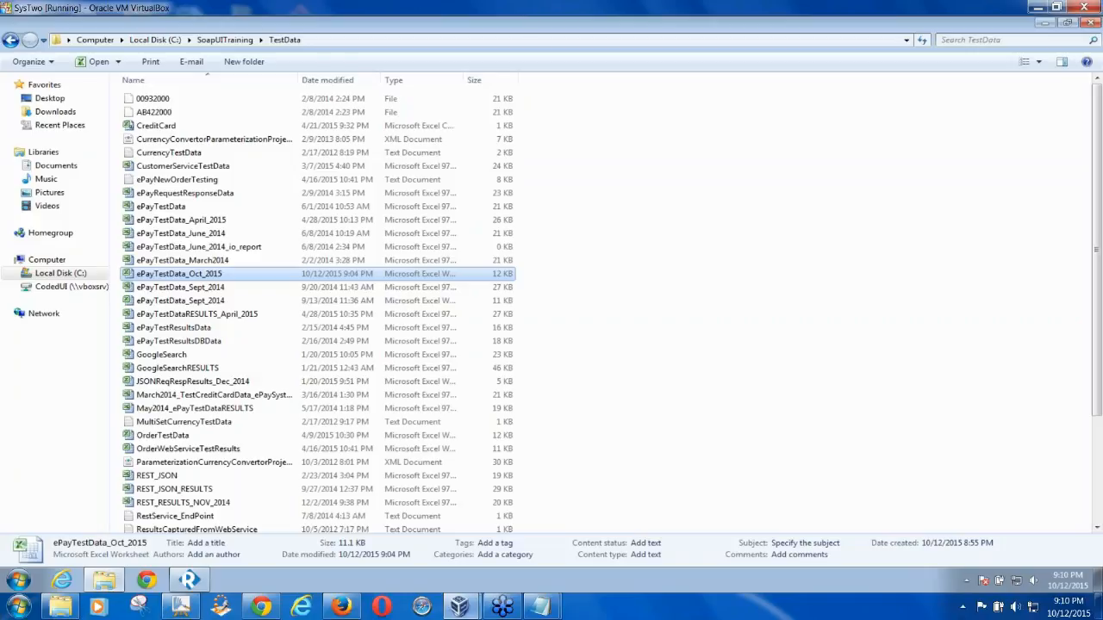
click(190, 581)
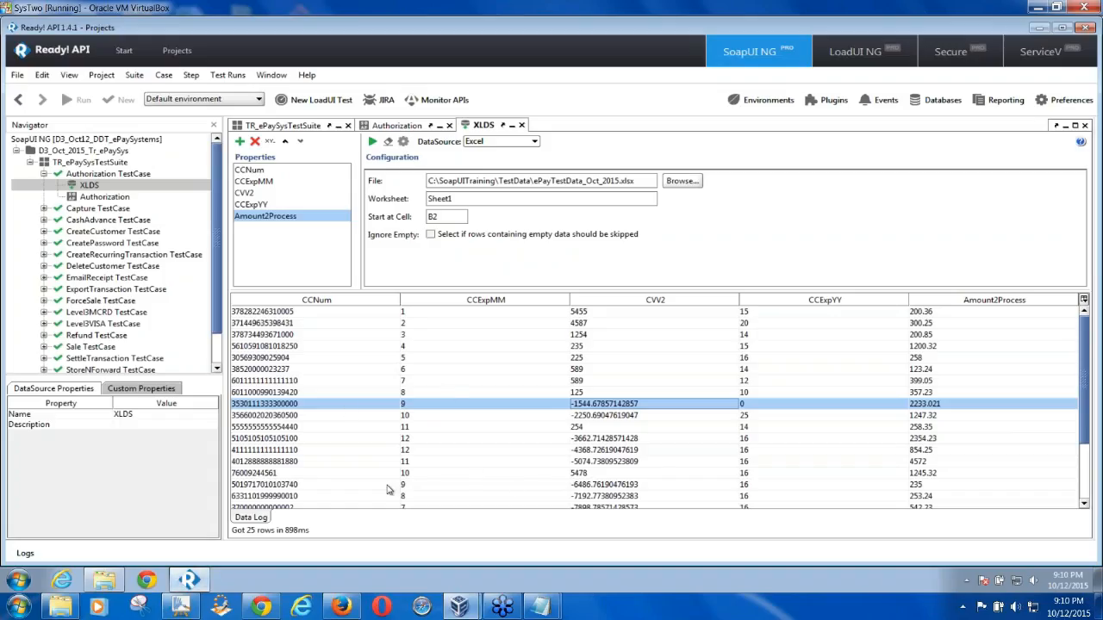
On the DDT diagram, tick the DataSource step and bracket and check the request field list
click(181, 608)
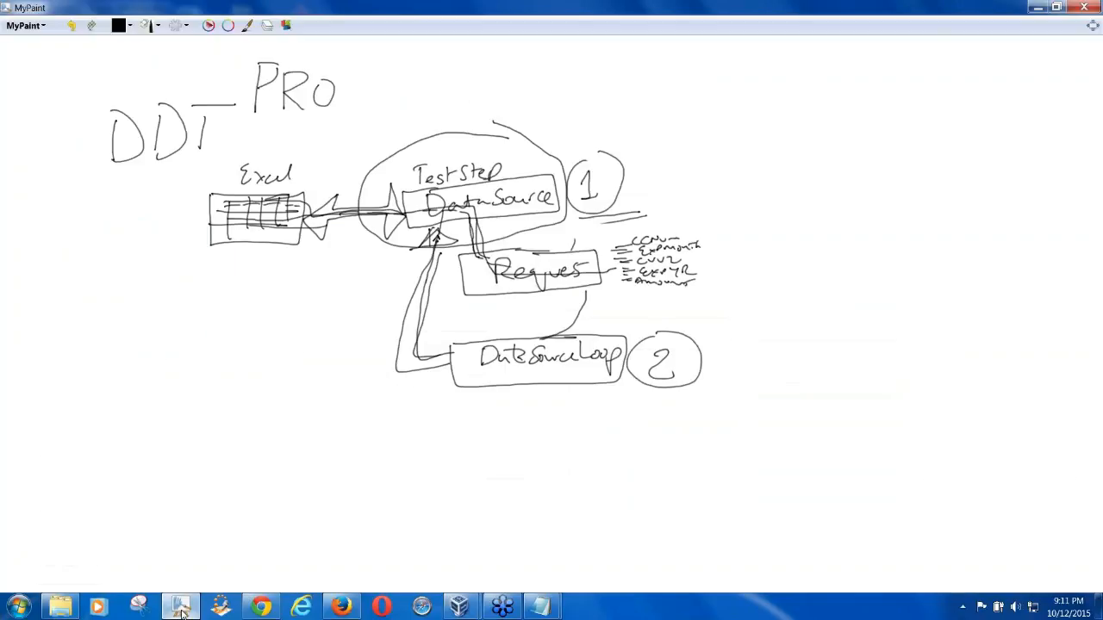
drag(563, 131, 760, 63)
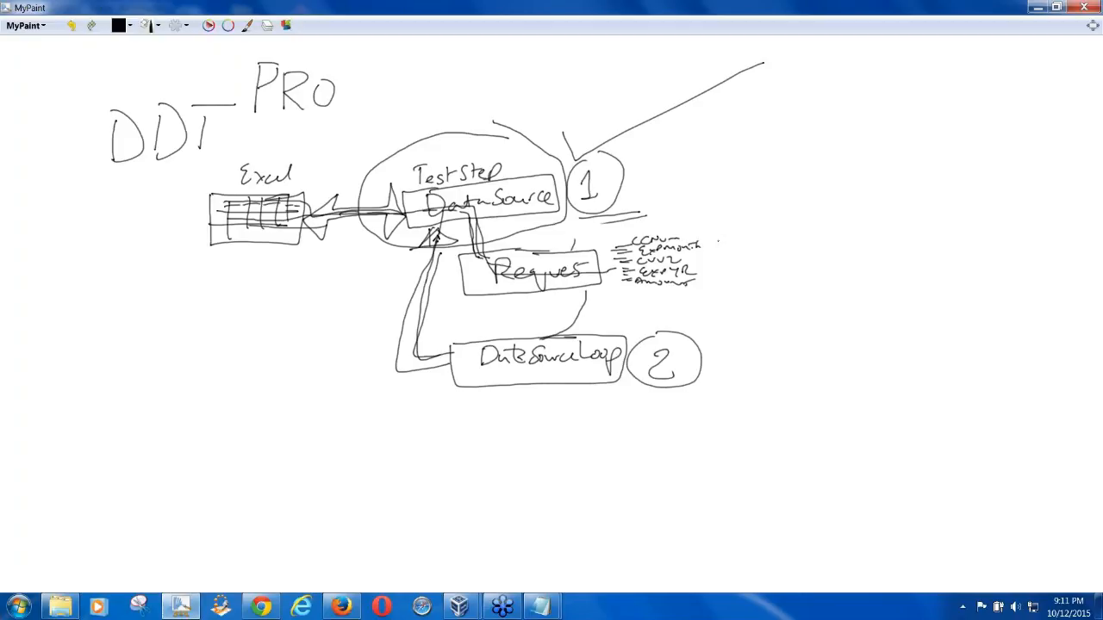
mouse_move(696, 227)
mouse_down()
mouse_move(716, 229)
mouse_move(689, 297)
mouse_up()
drag(739, 255, 875, 159)
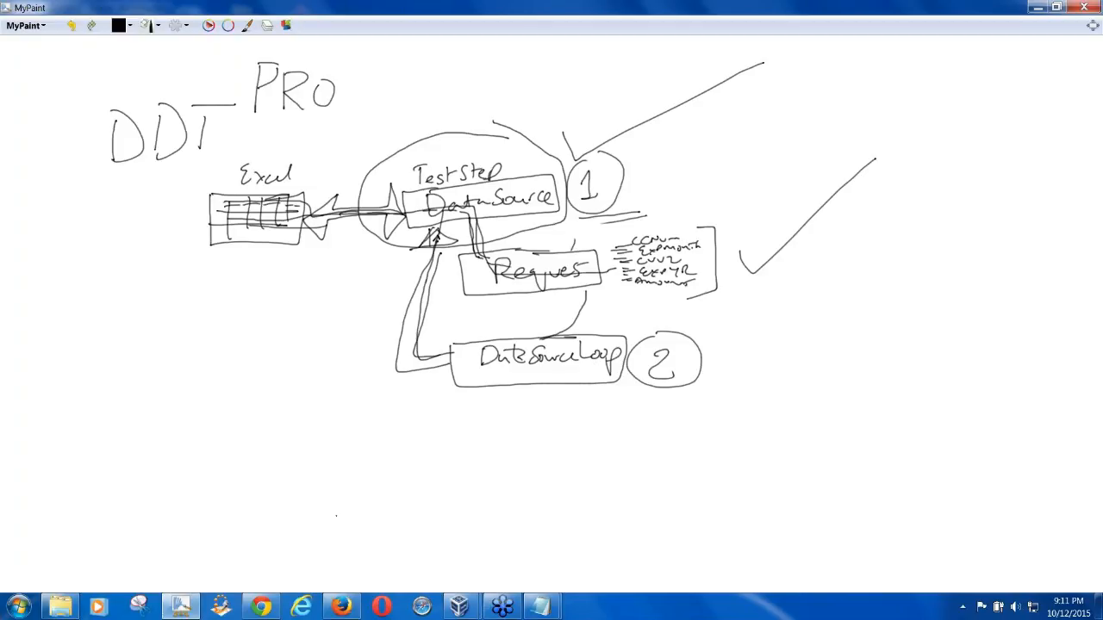
mouse_move(458, 607)
click(548, 528)
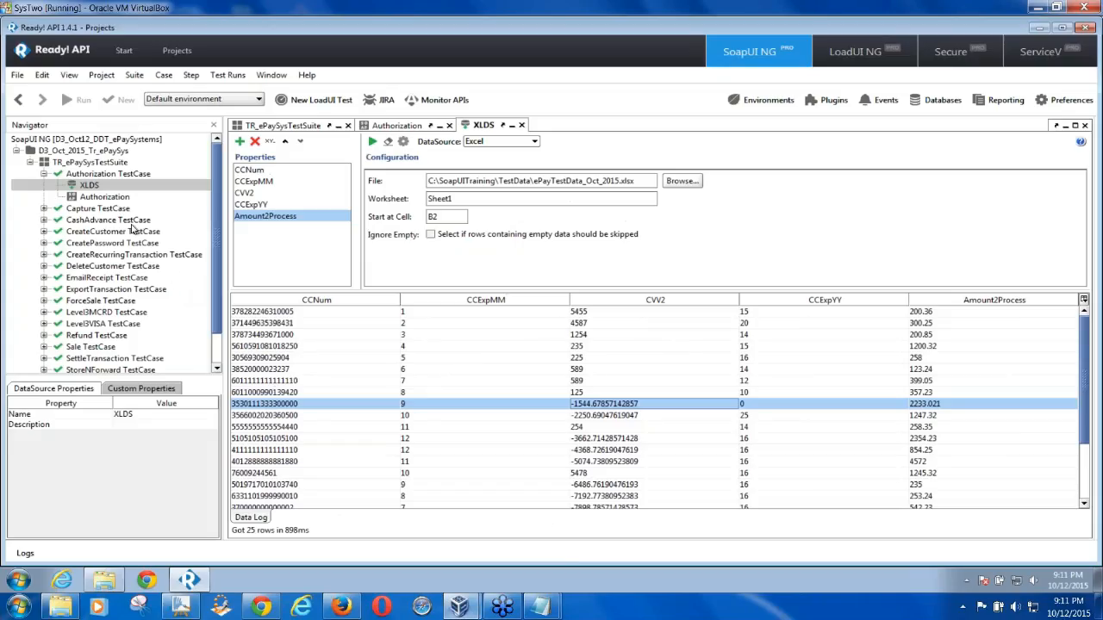
click(183, 607)
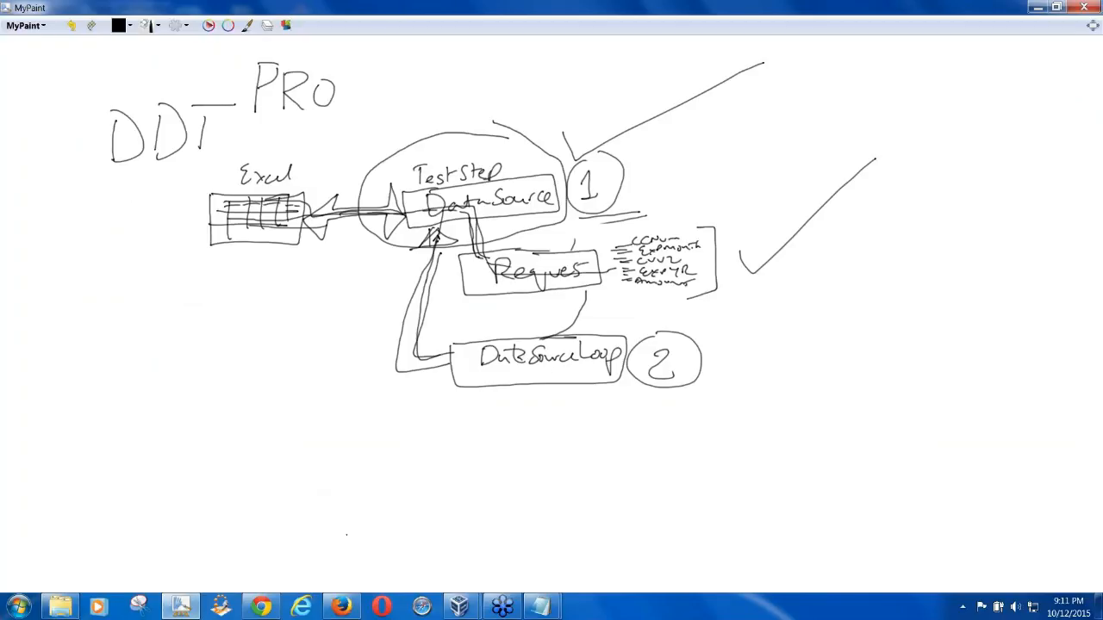
mouse_move(503, 607)
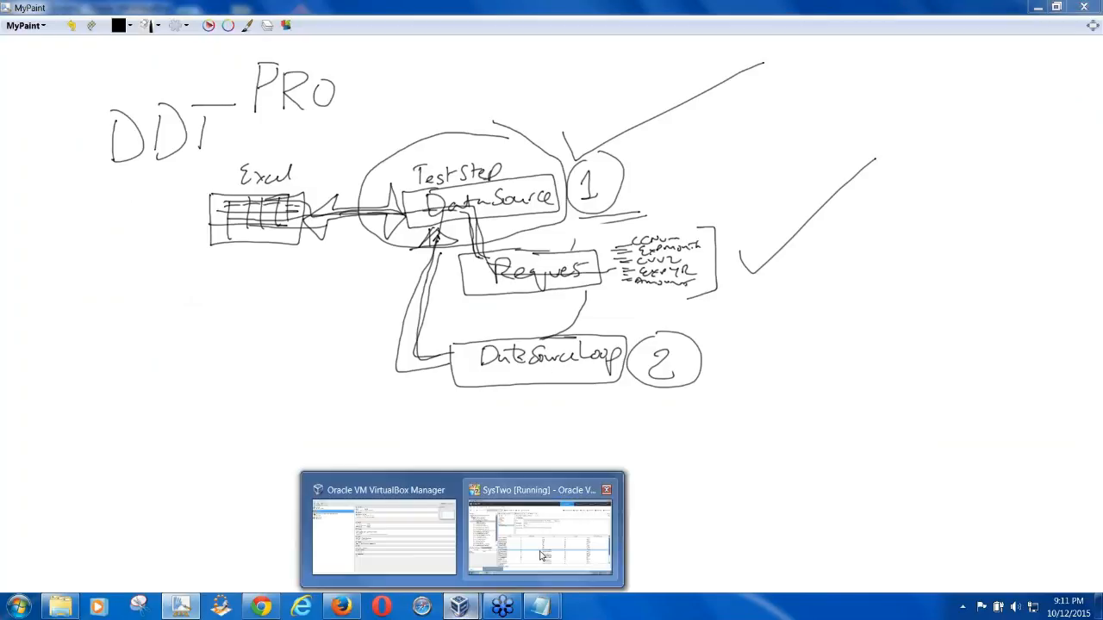
click(526, 529)
Insert a DataSource Loop step into the Authorization TestCase, naming it XLDSLoop
click(100, 198)
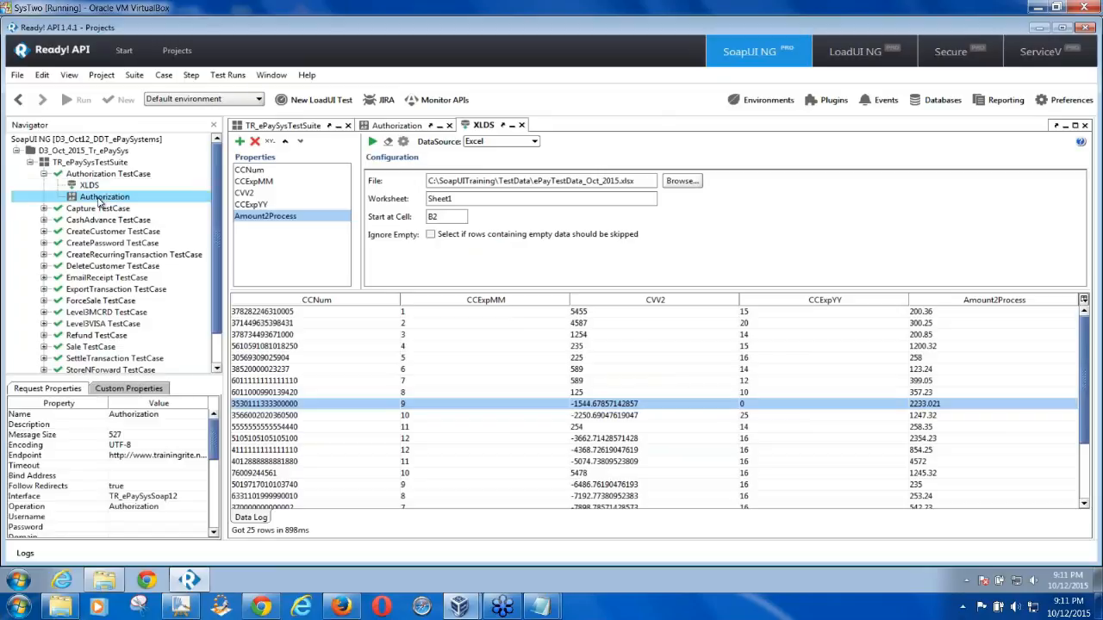
right_click(113, 202)
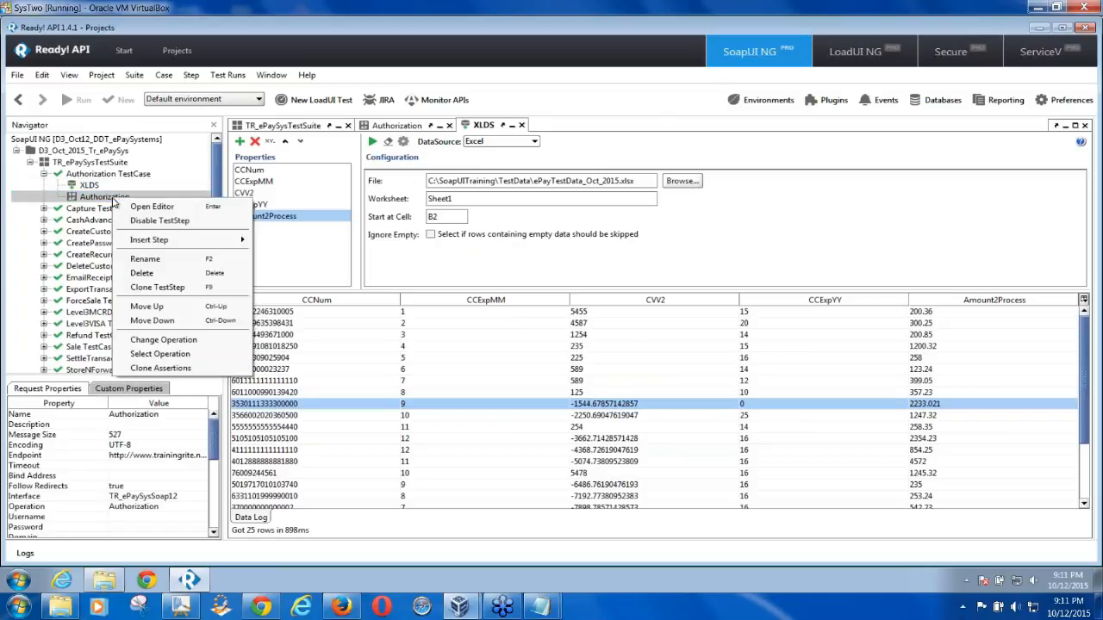
mouse_move(227, 246)
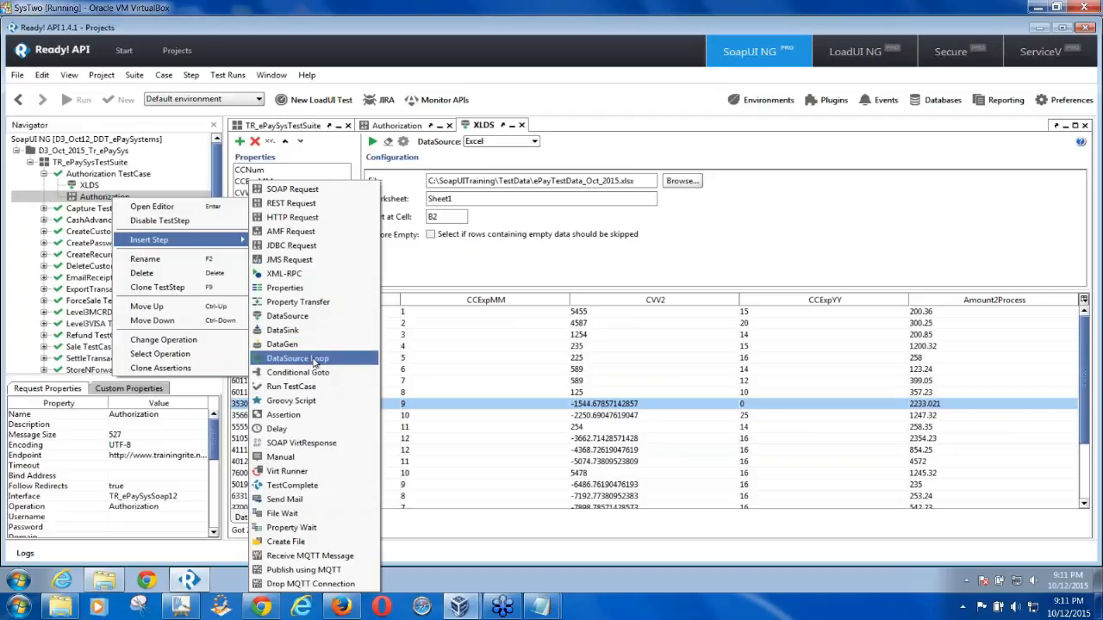
click(297, 358)
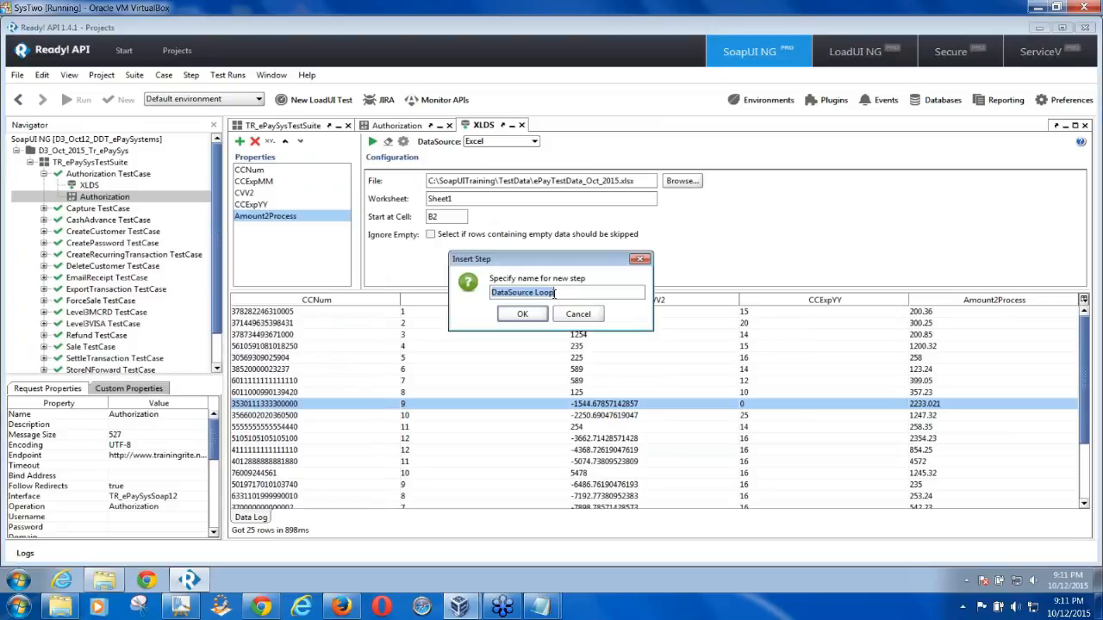
mouse_move(536, 292)
mouse_down()
mouse_move(491, 292)
mouse_move(556, 292)
mouse_up()
key(BackSpace)
key(ctrl+a)
key(BackSpace)
text(X)
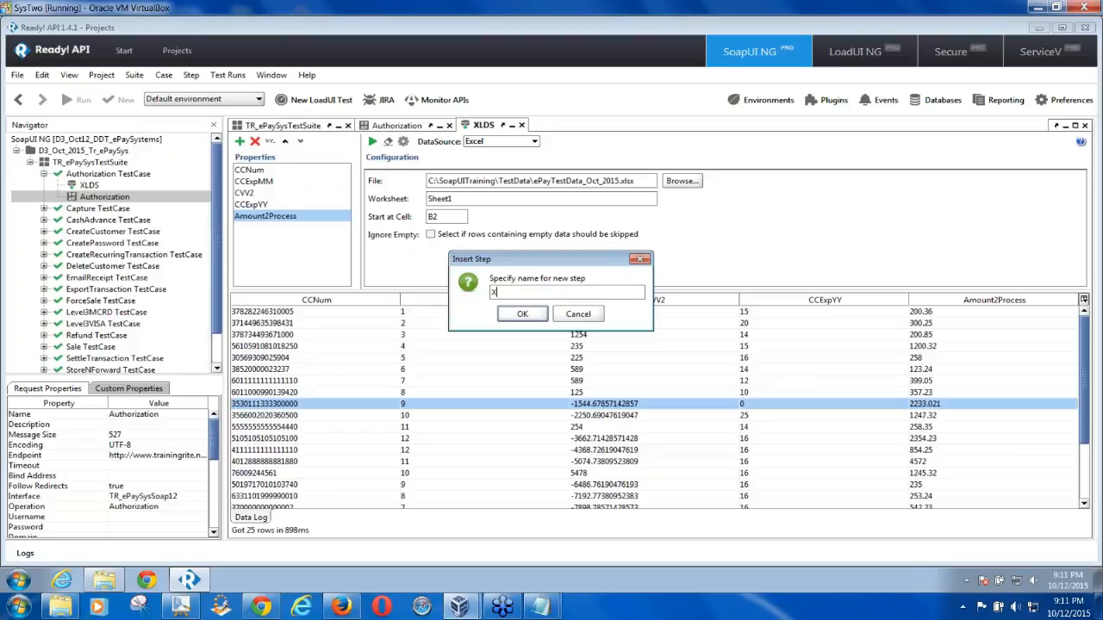
text(LDSLoop)
click(522, 315)
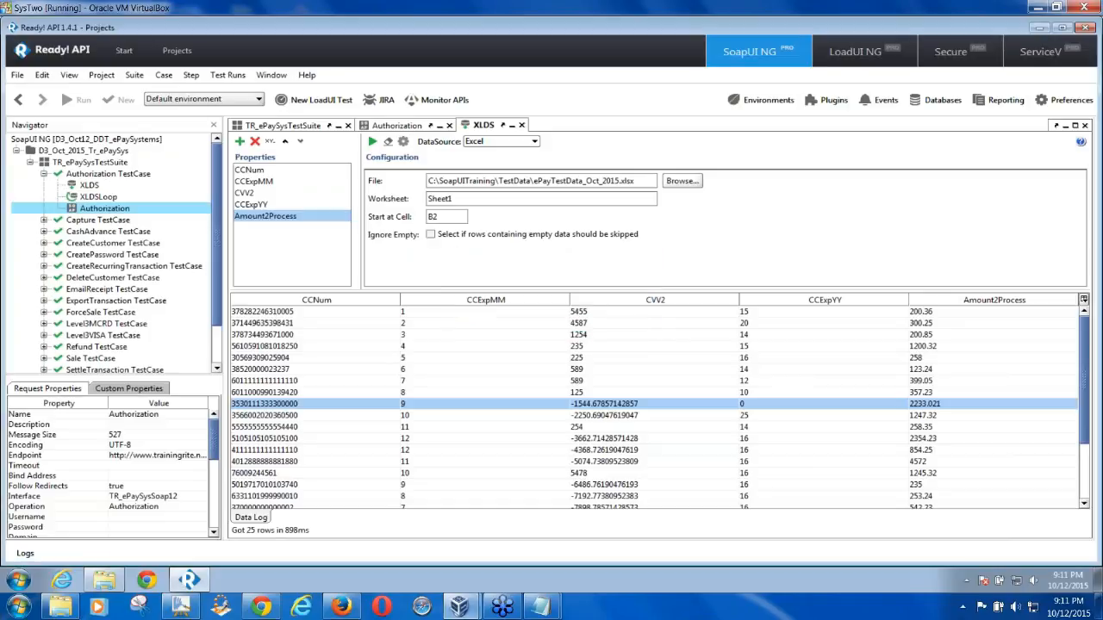
Drag XLDSLoop below Authorization, giving the order XLDS, Authorization, XLDSLoop
click(98, 198)
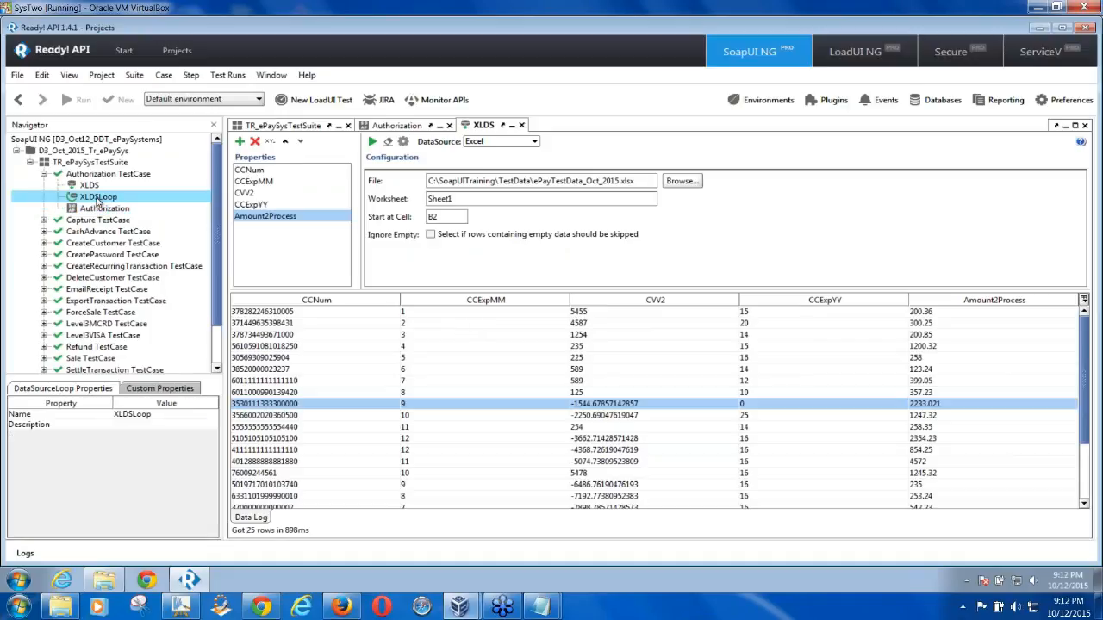
click(101, 211)
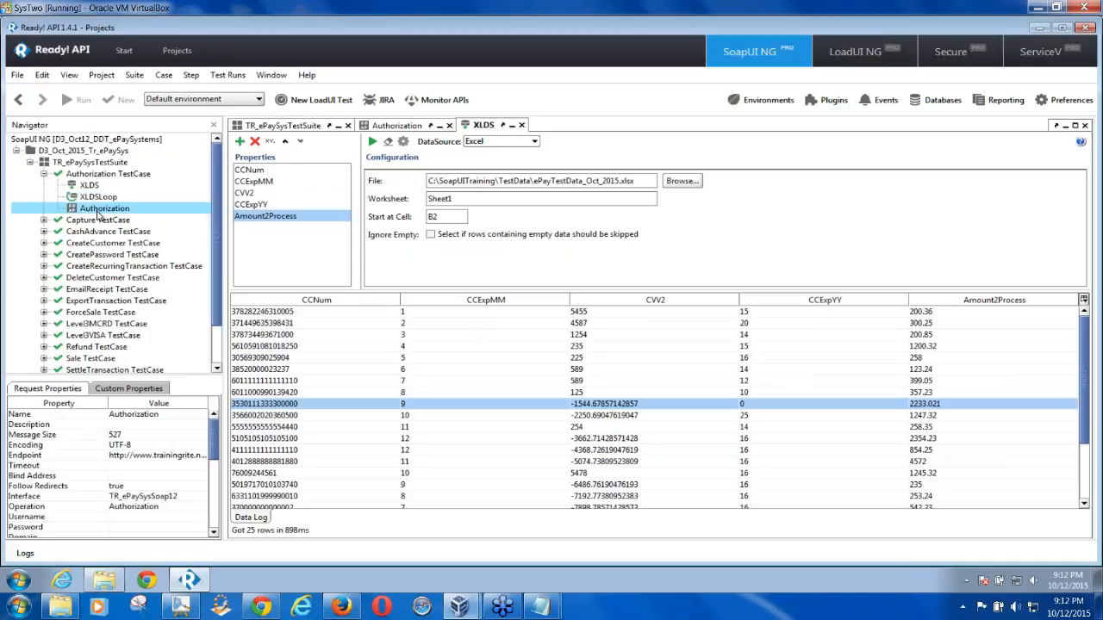
click(91, 198)
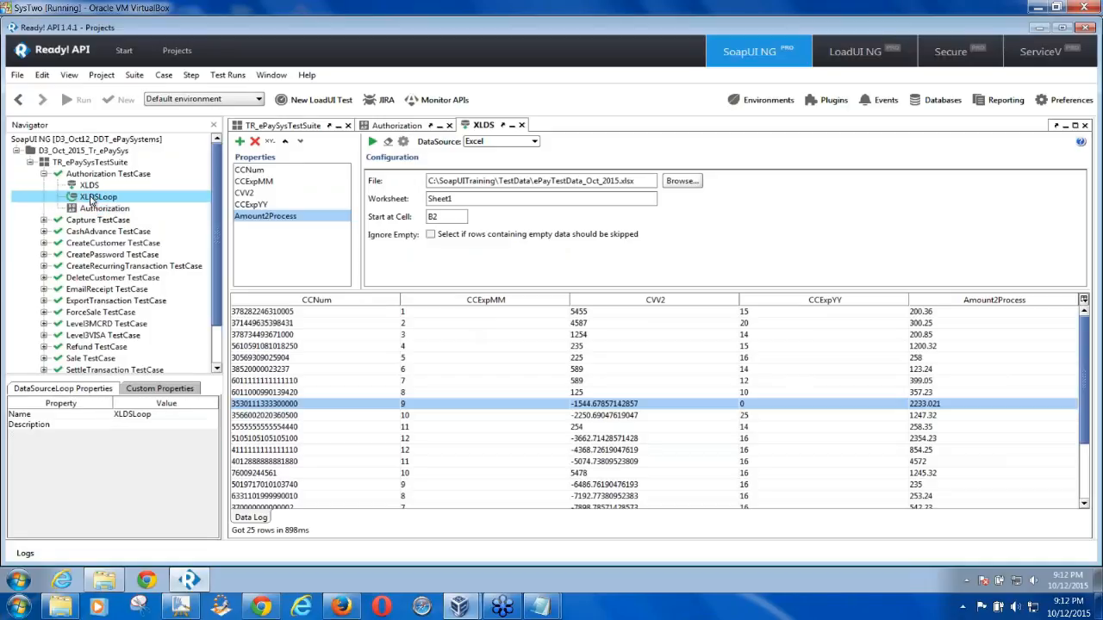
mouse_move(92, 200)
mouse_down()
mouse_move(93, 222)
mouse_move(100, 215)
mouse_up()
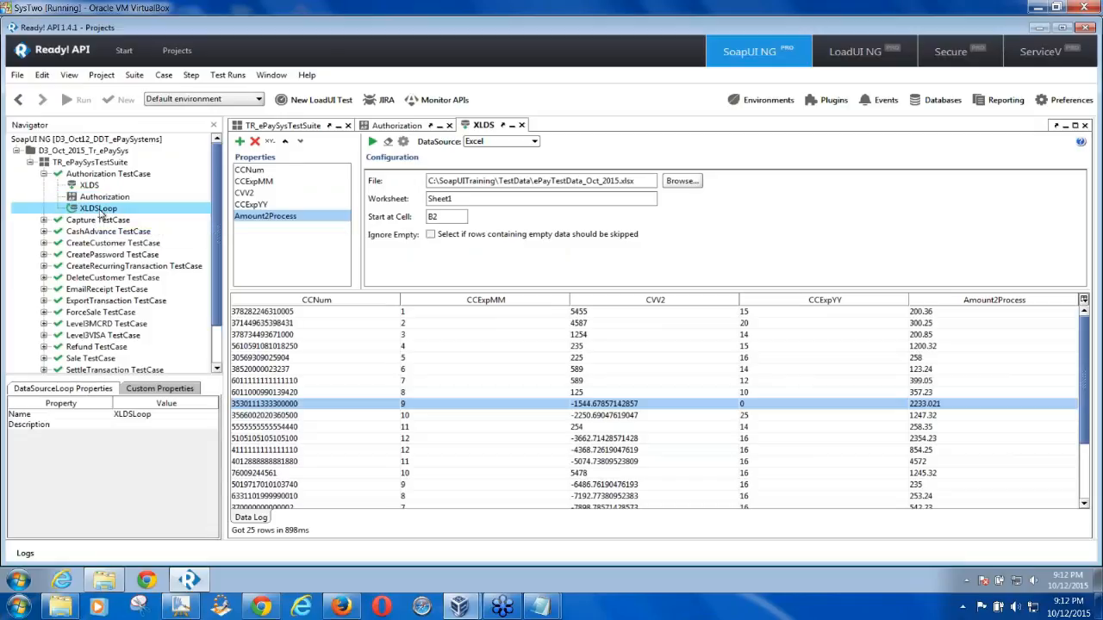
click(90, 187)
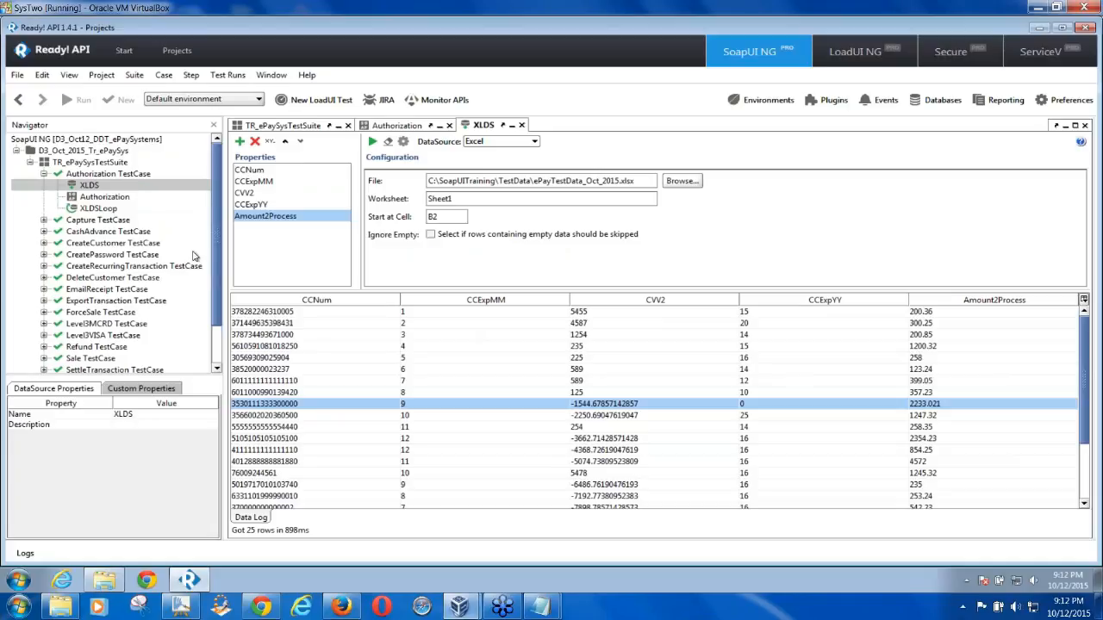
click(107, 210)
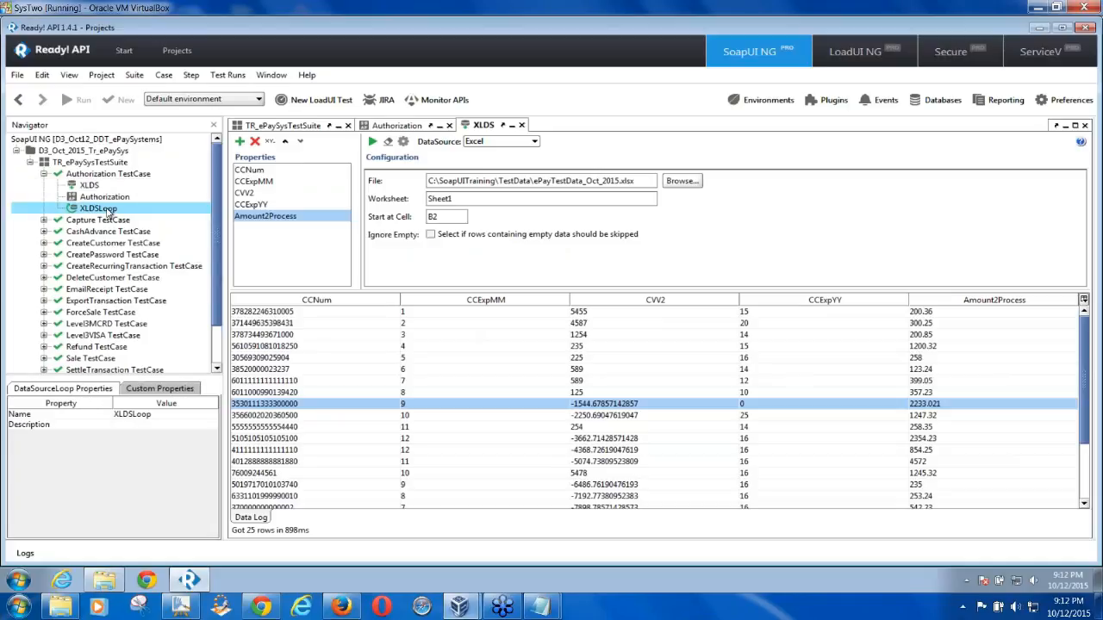
Set XLDSLoop's DataSource Step to XLDS and Target Step to Authorization, then recheck the settings
double_click(107, 210)
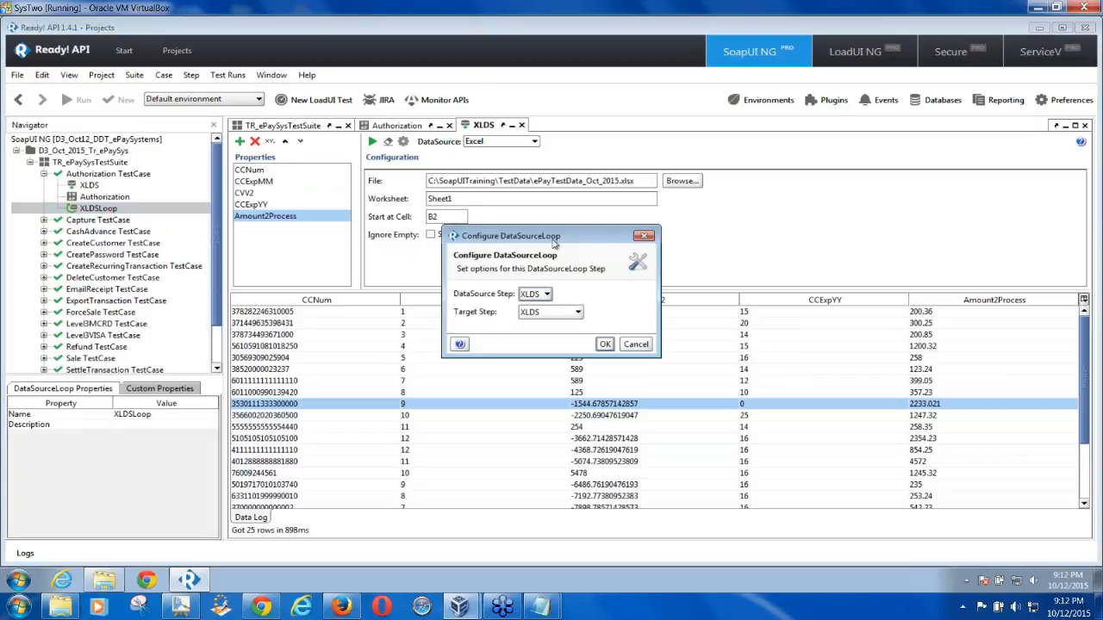
drag(562, 236, 795, 149)
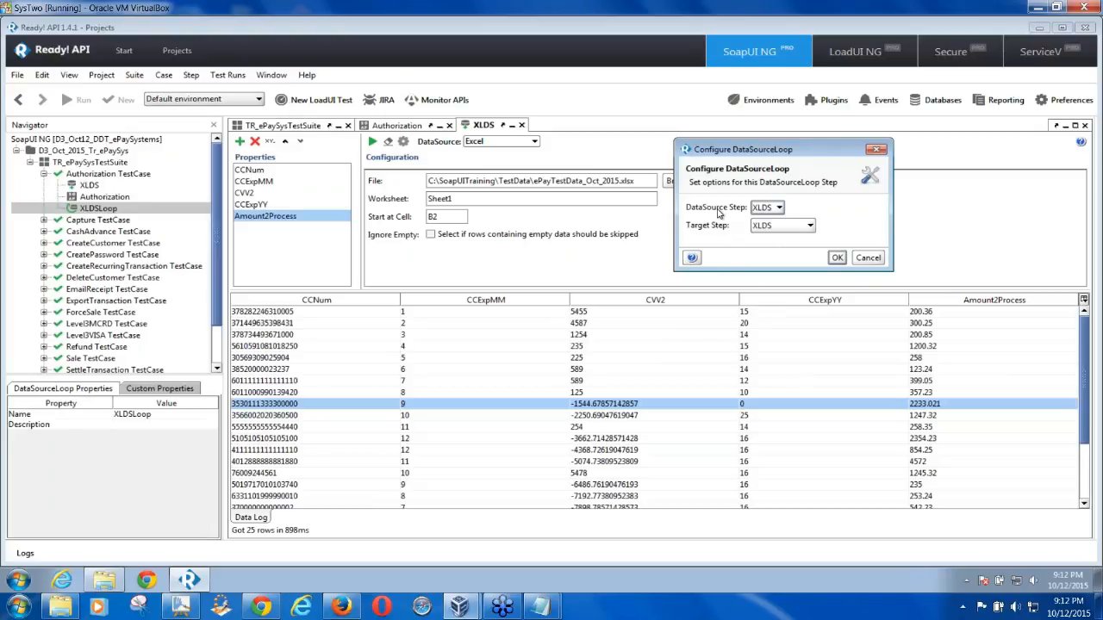
click(780, 208)
click(725, 229)
click(795, 229)
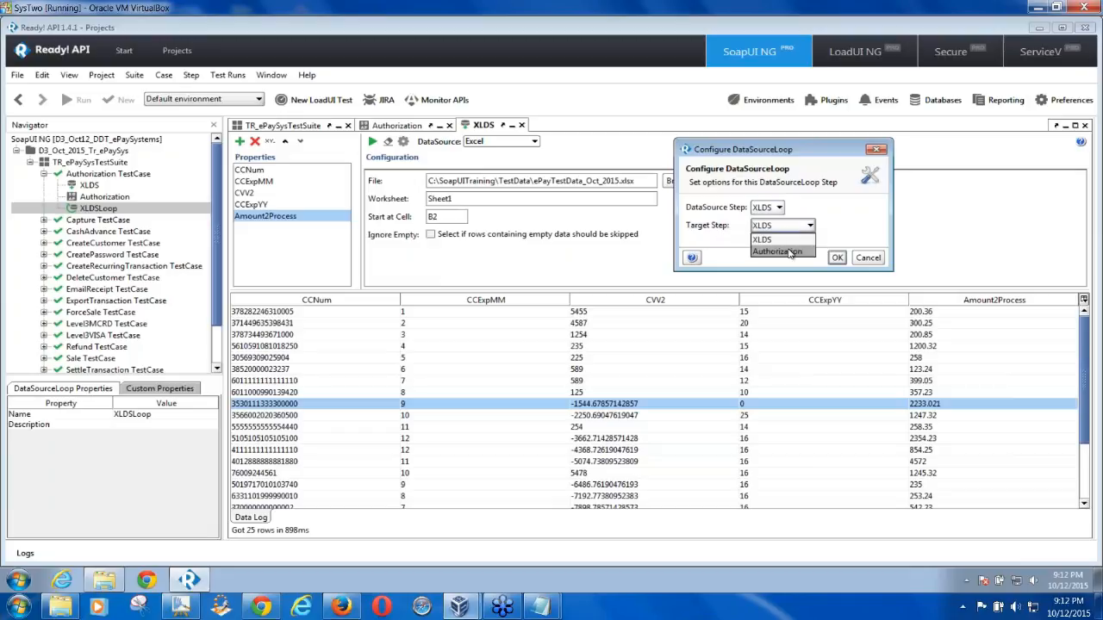
click(790, 252)
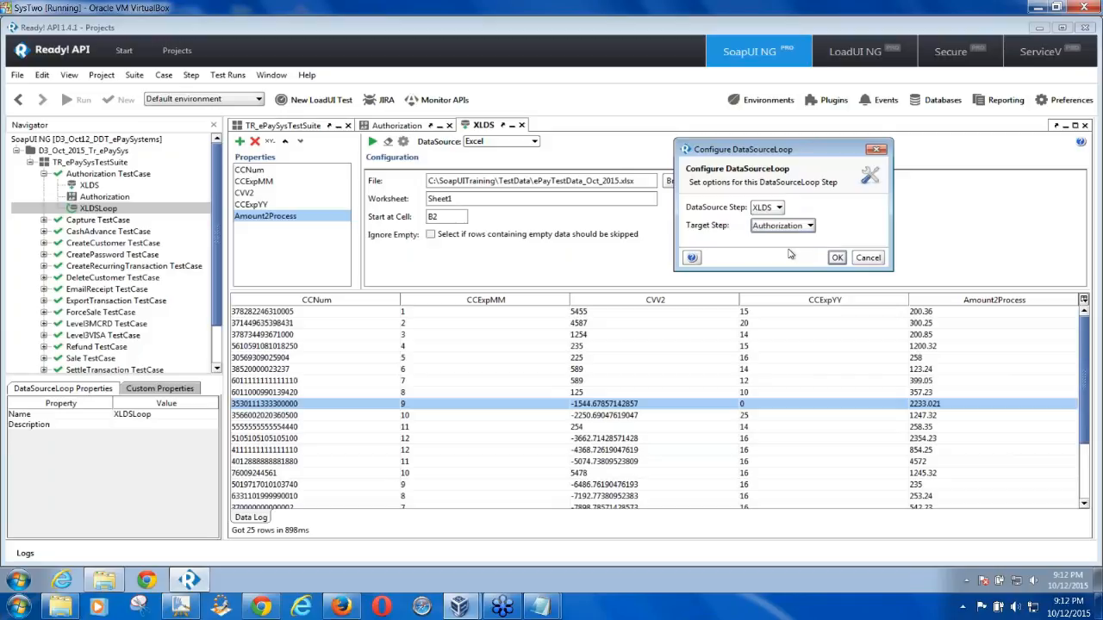
click(836, 258)
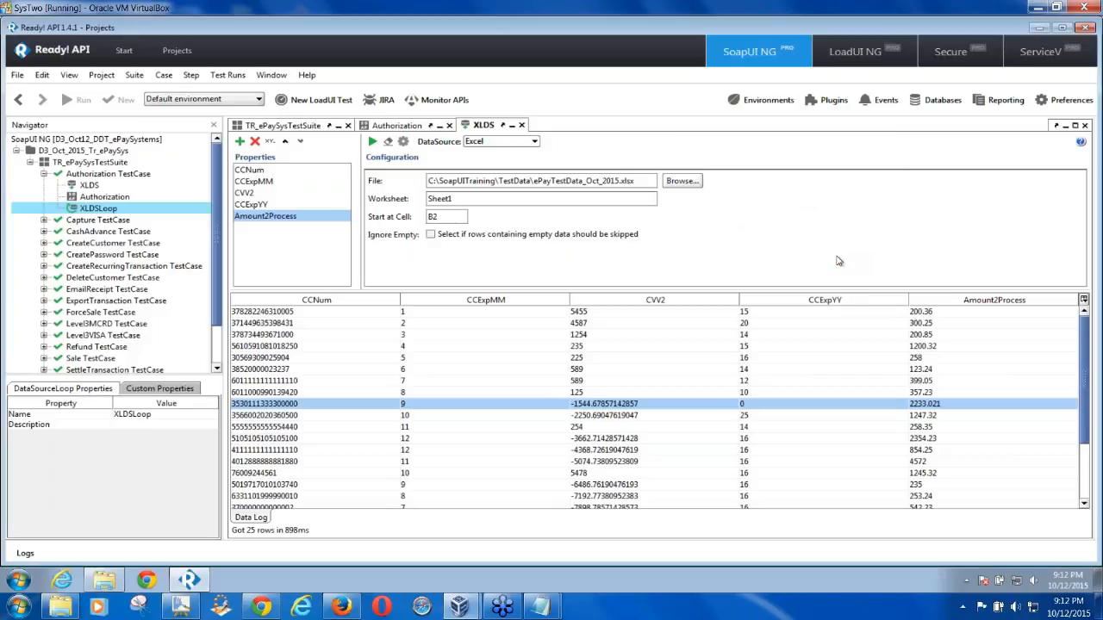
click(89, 186)
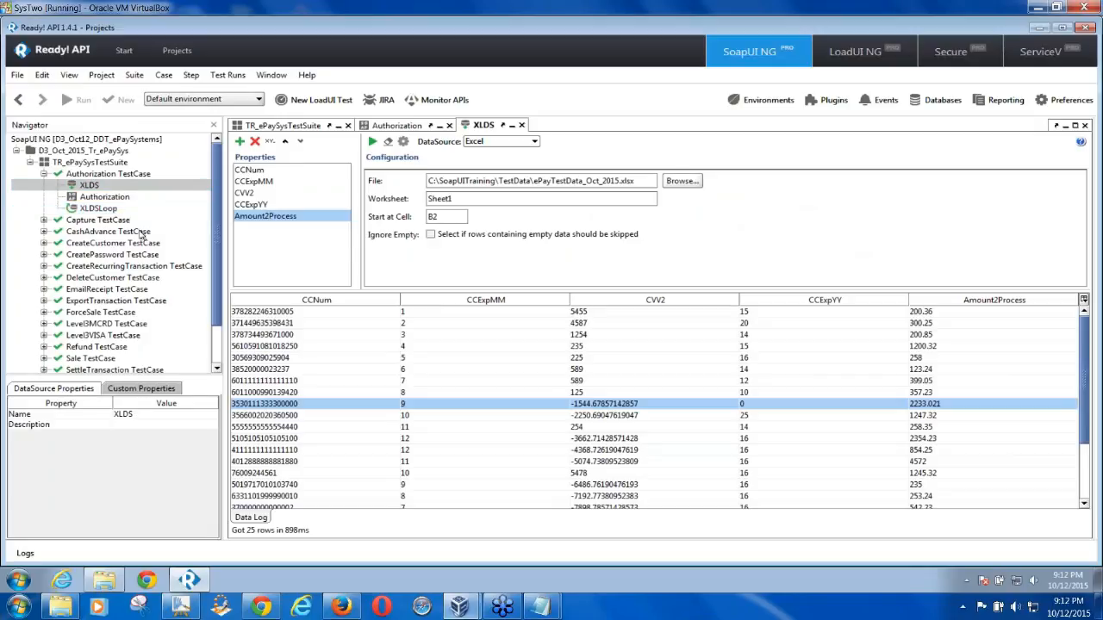
double_click(108, 209)
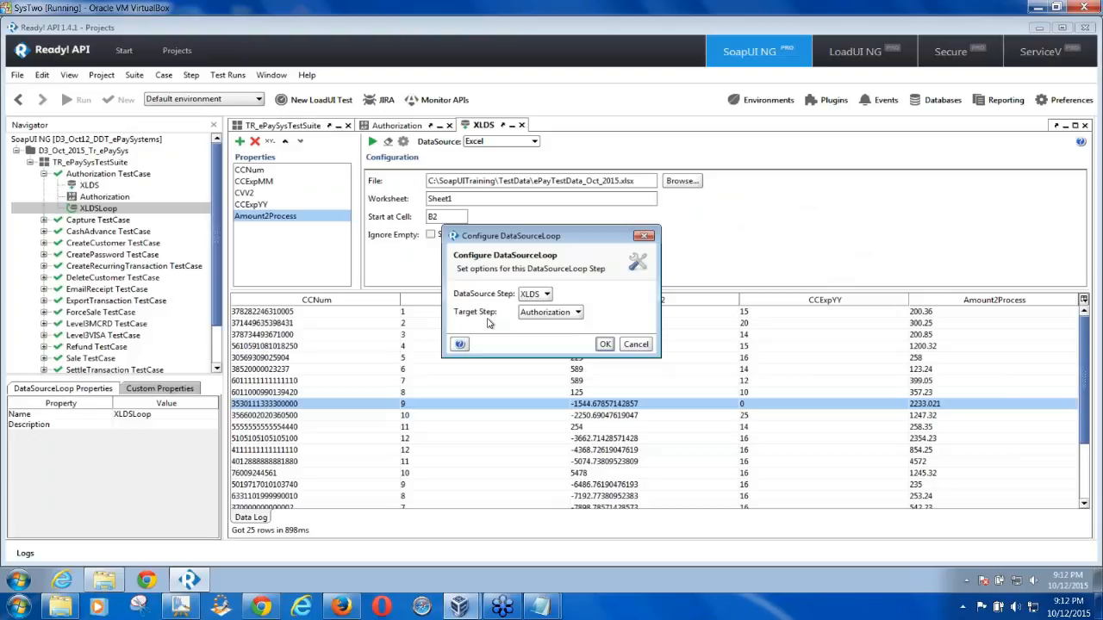
click(636, 345)
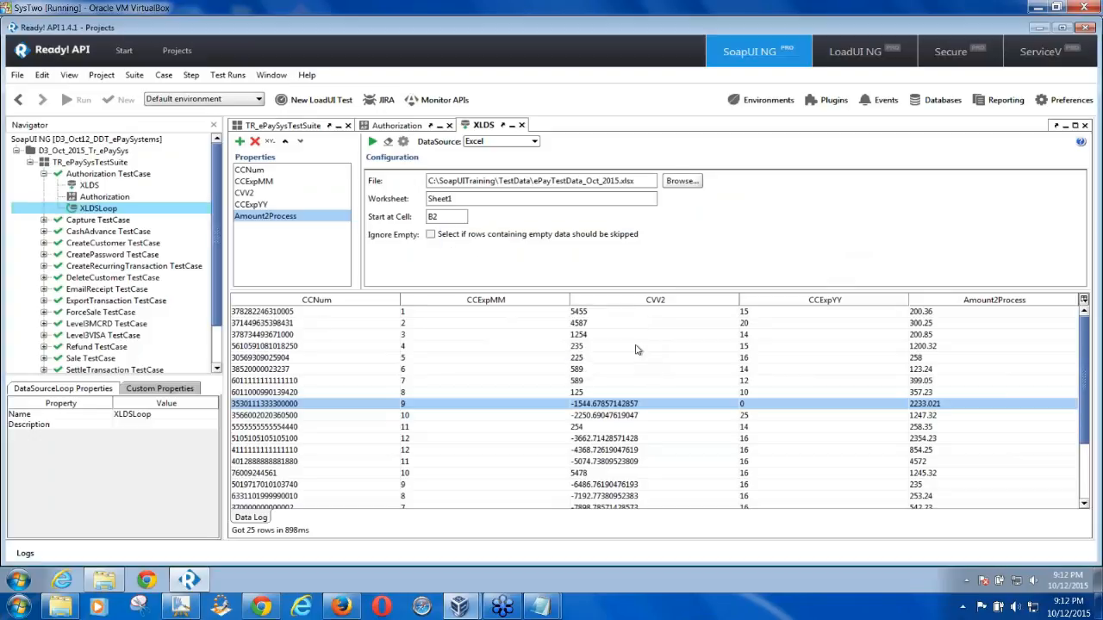
double_click(120, 197)
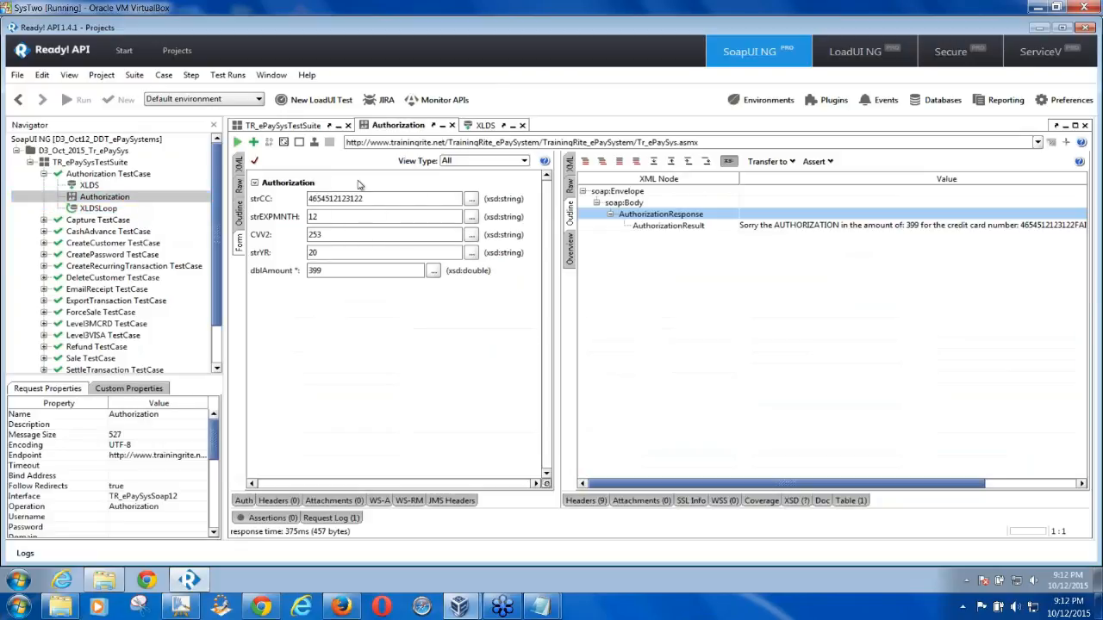
drag(366, 200, 307, 203)
double_click(98, 188)
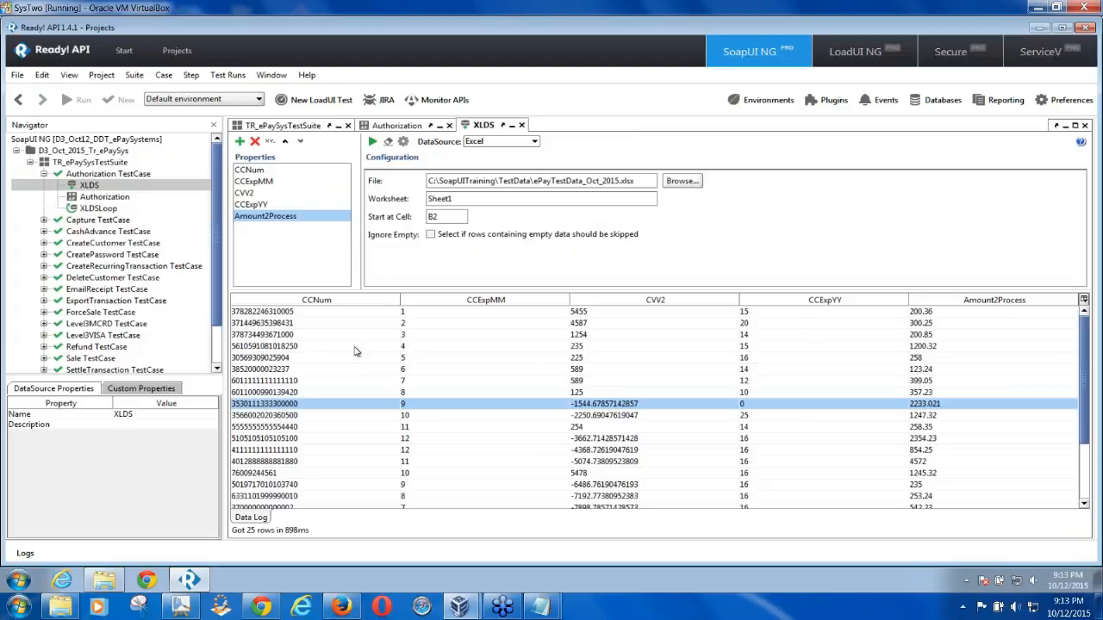
Sort the XLDS grid through several columns, ending on CCNum, then open the Authorization request
click(329, 315)
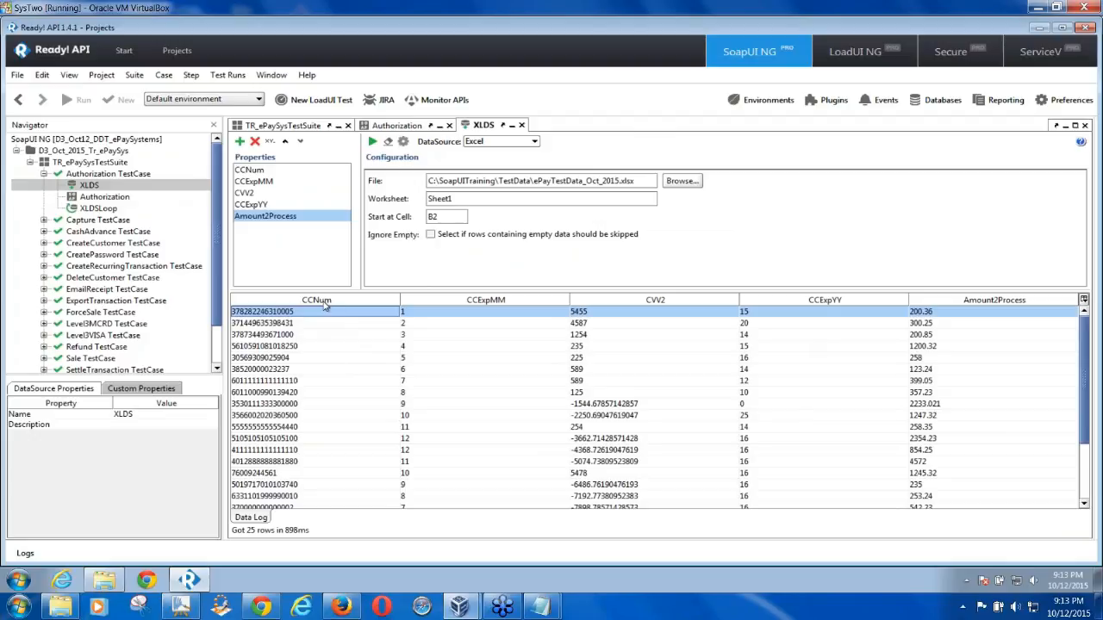
click(323, 301)
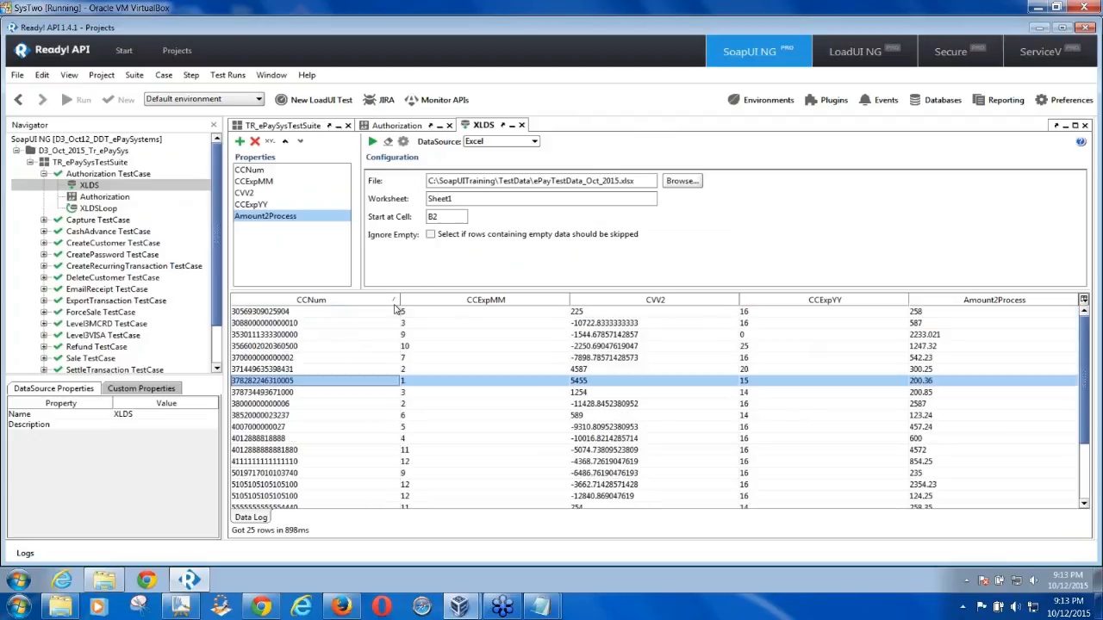
click(470, 304)
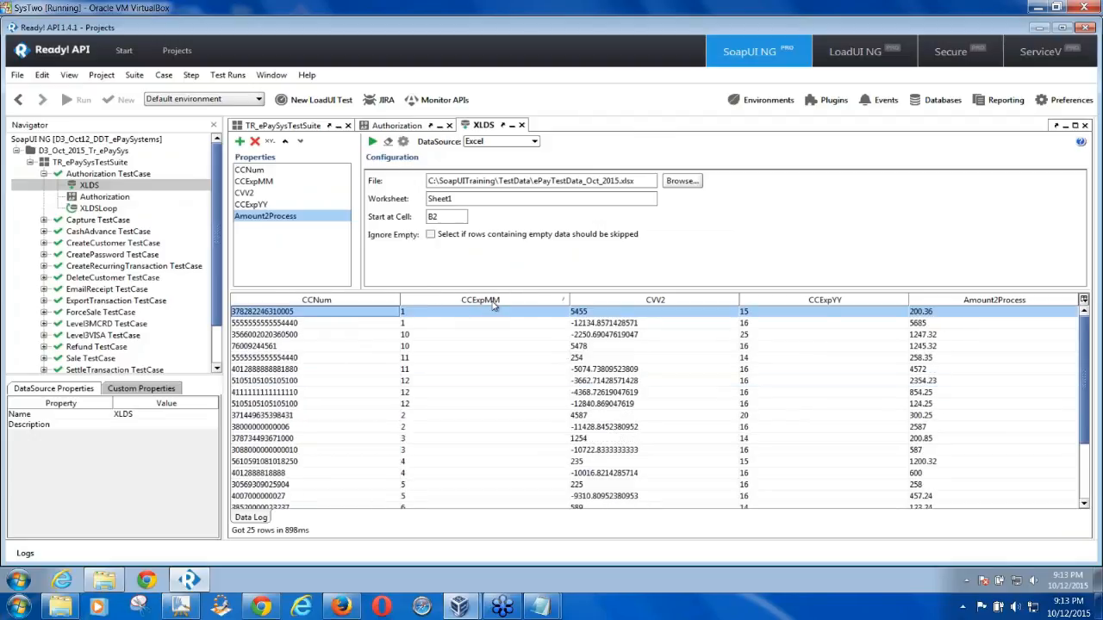
click(668, 304)
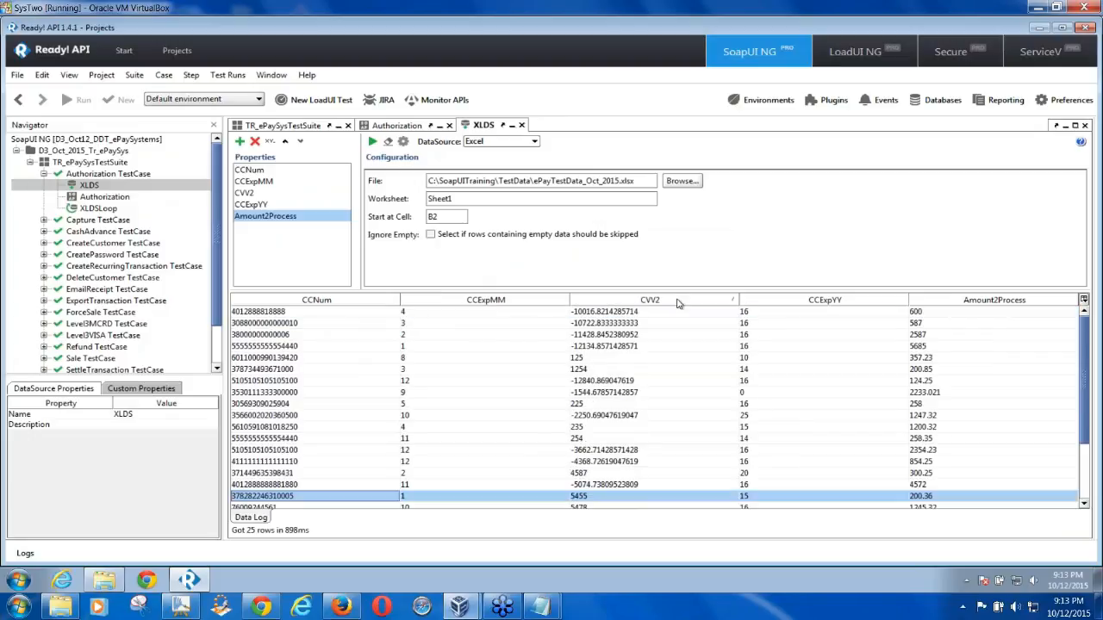
click(834, 301)
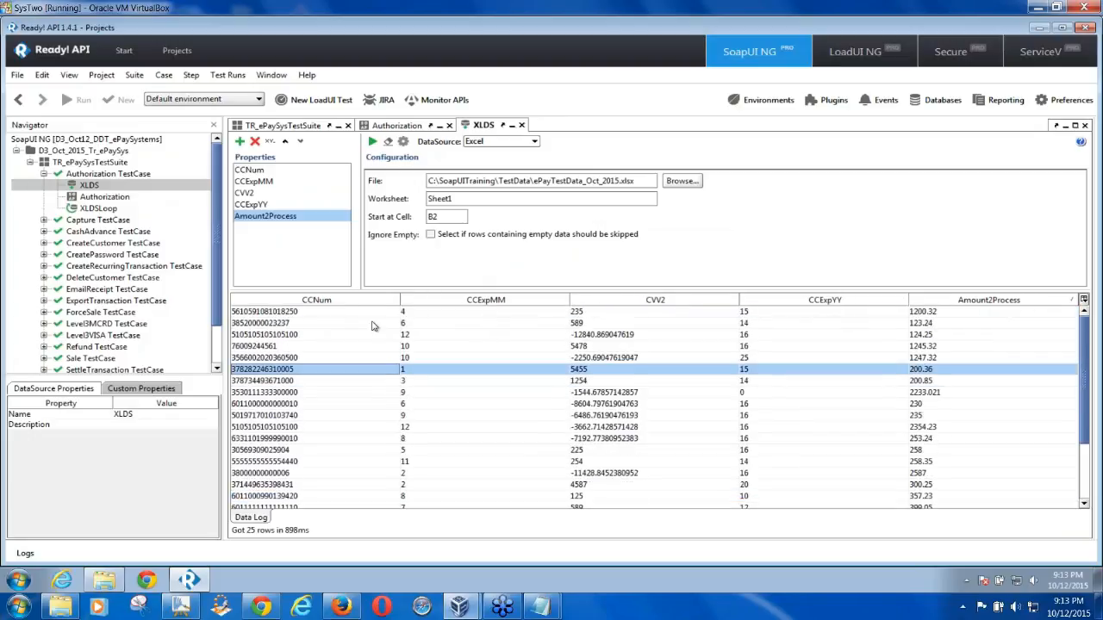
click(333, 305)
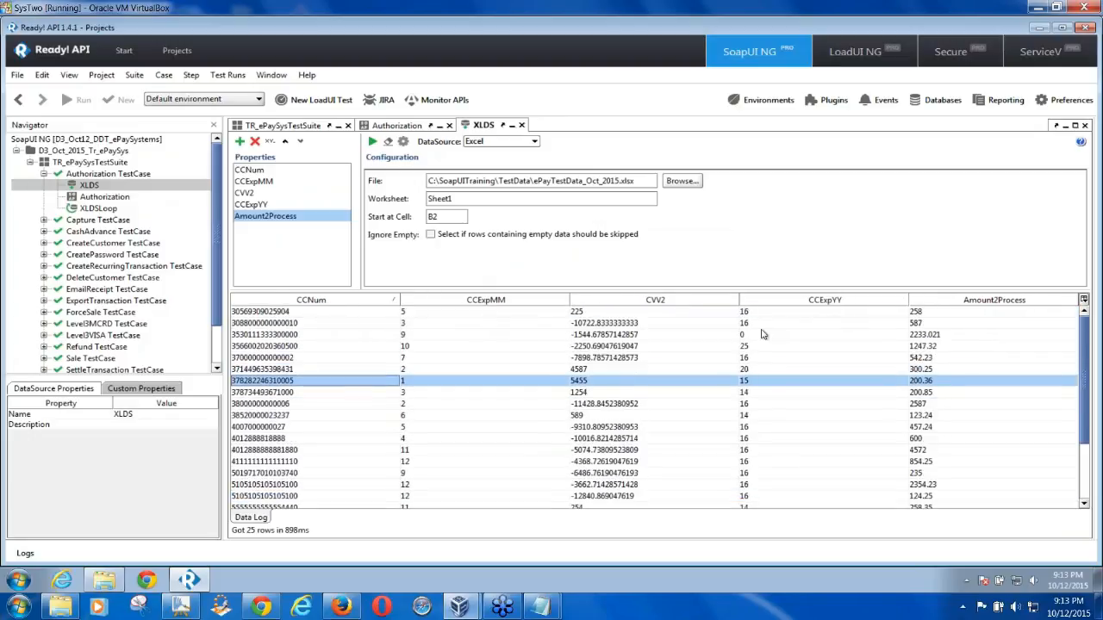
click(328, 313)
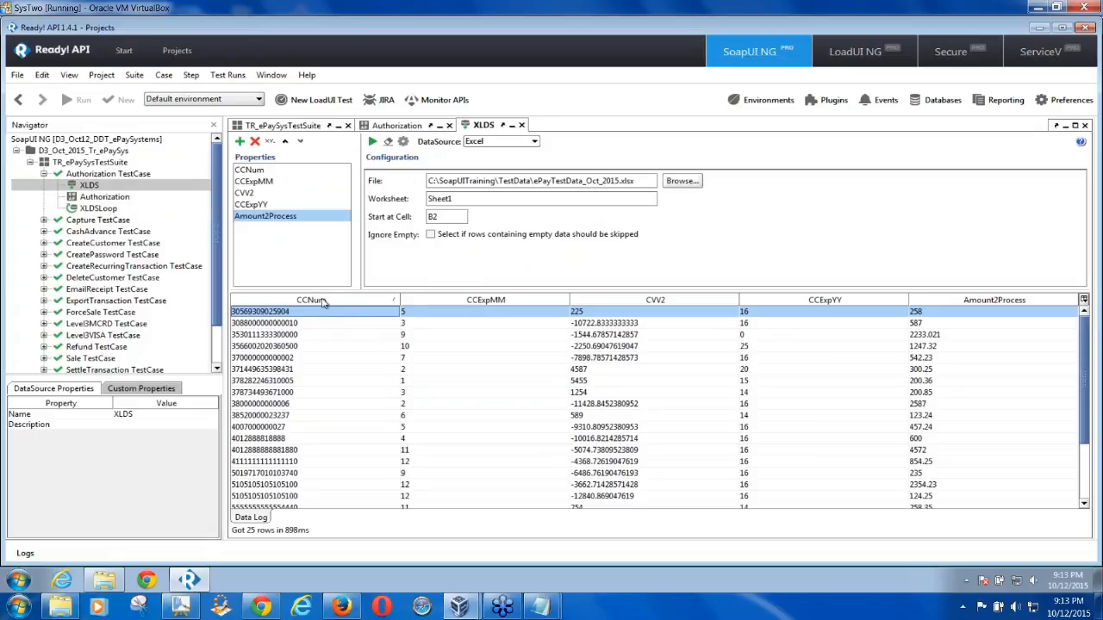
double_click(113, 197)
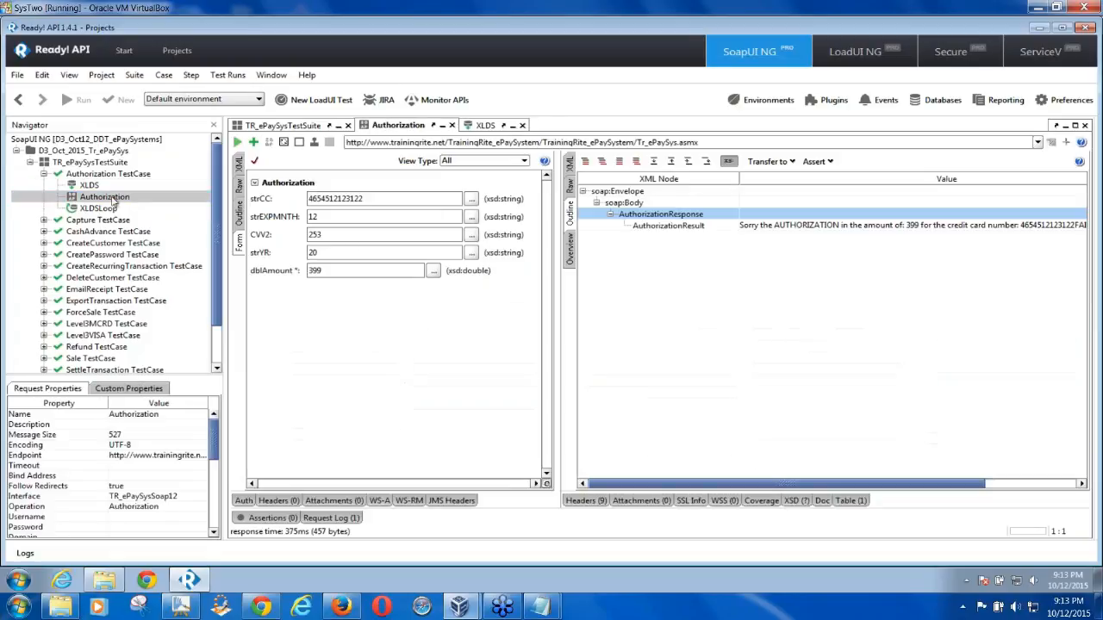
Clear the Authorization card field values and enter ${XLDS#CCNum} into strCC
click(373, 199)
key(BackSpace)
key(BackSpace)
key(BackSpace)
key(BackSpace)
key(BackSpace)
key(BackSpace)
key(BackSpace)
key(BackSpace)
key(BackSpace)
key(BackSpace)
key(BackSpace)
key(BackSpace)
key(BackSpace)
key(BackSpace)
key(BackSpace)
key(BackSpace)
key(BackSpace)
key(BackSpace)
click(322, 253)
key(BackSpace)
key(BackSpace)
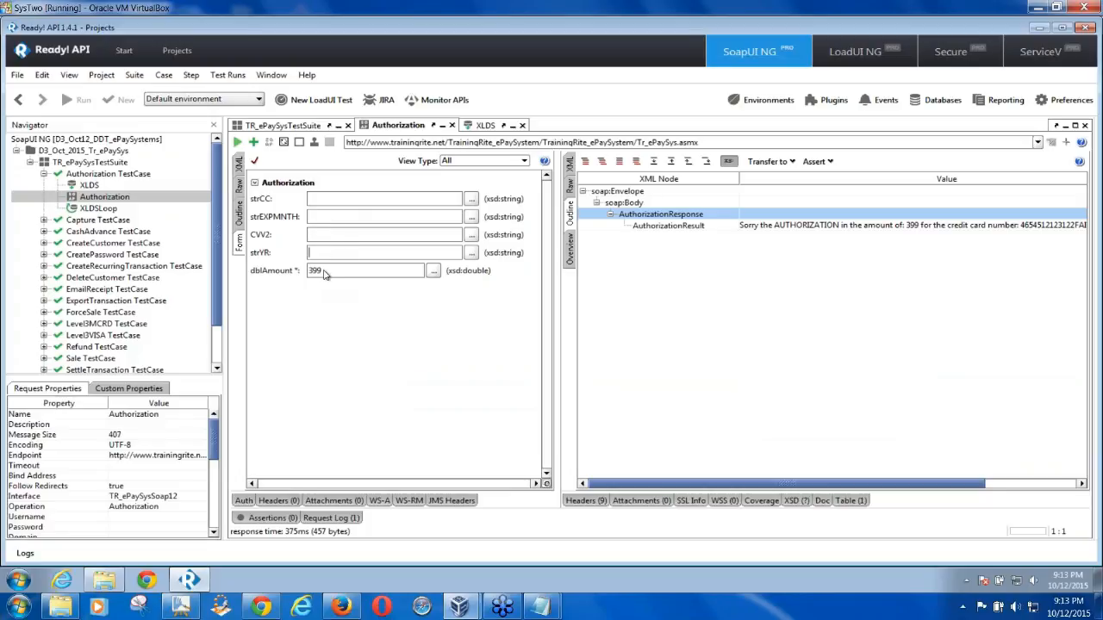
click(324, 274)
key(BackSpace)
key(BackSpace)
key(BackSpace)
click(318, 200)
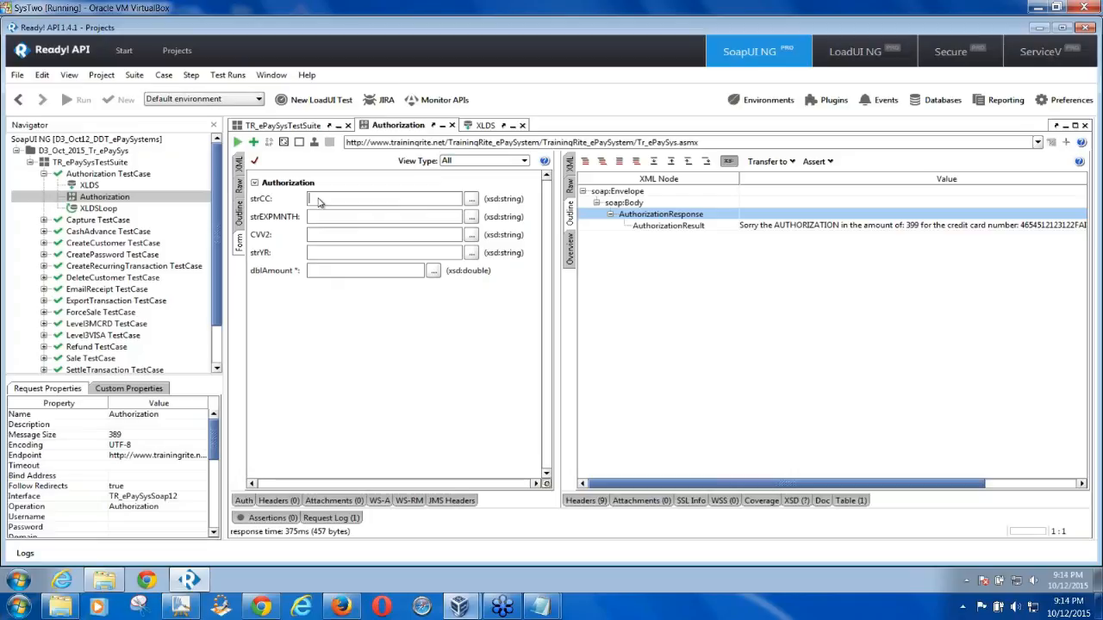
text(${XLDS#CCNum)
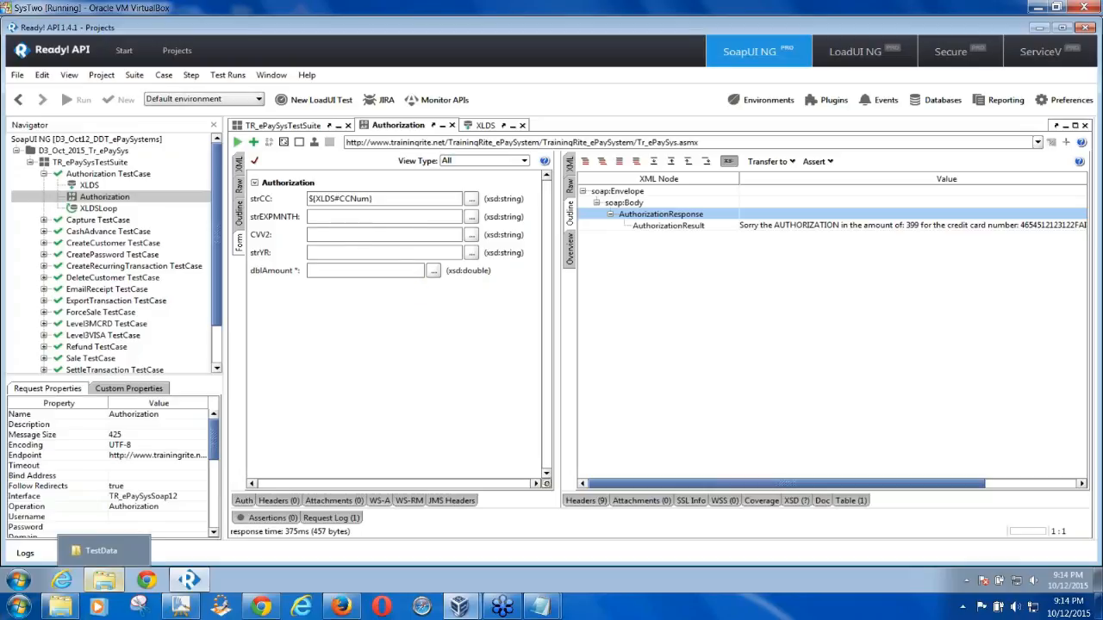
Replace the WSDL URL in Notepad with the text XLDS#
mouse_move(541, 612)
click(651, 579)
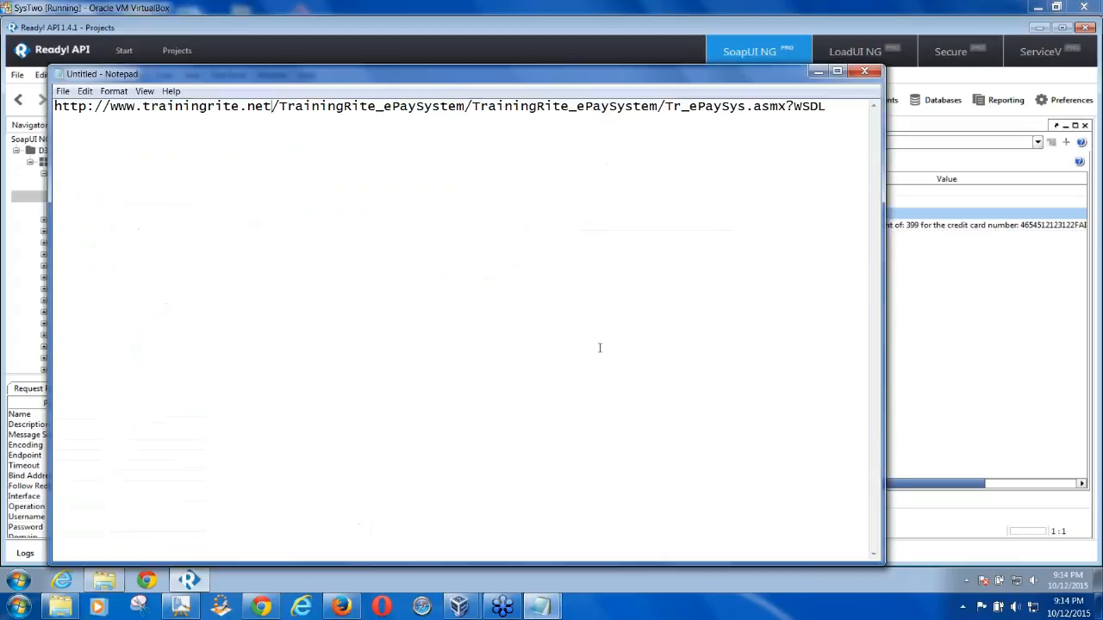
drag(835, 119, 7, 100)
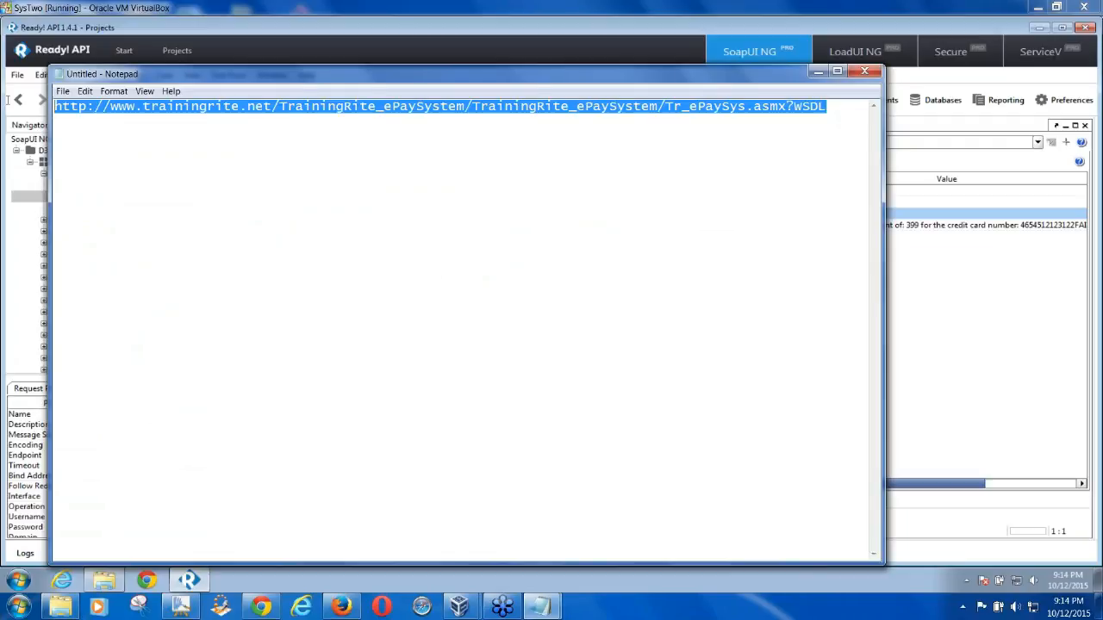
key(ctrl+x)
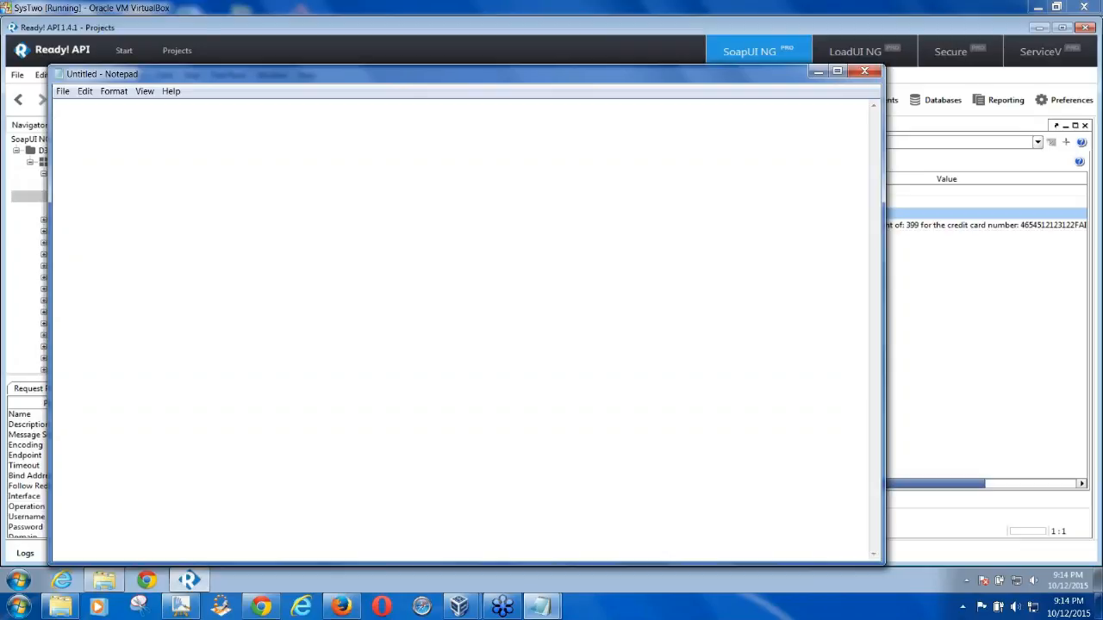
text(XLDS)
drag(50, 125, 284, 126)
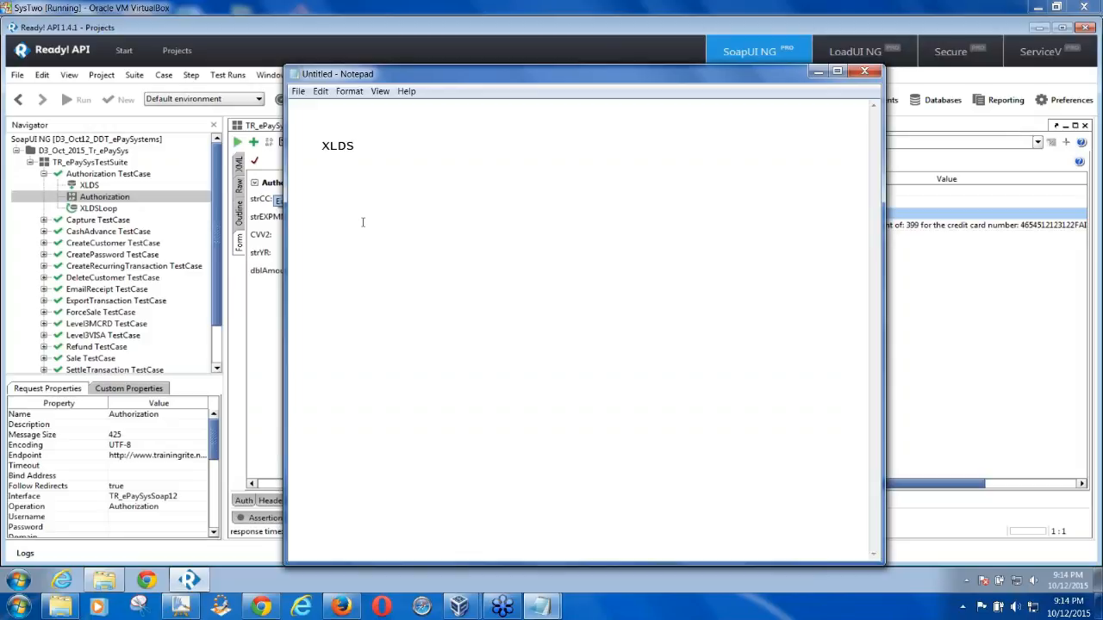
text(#)
Check the XLDS property names and extend the Notepad text to XLDS#CCNum
double_click(90, 185)
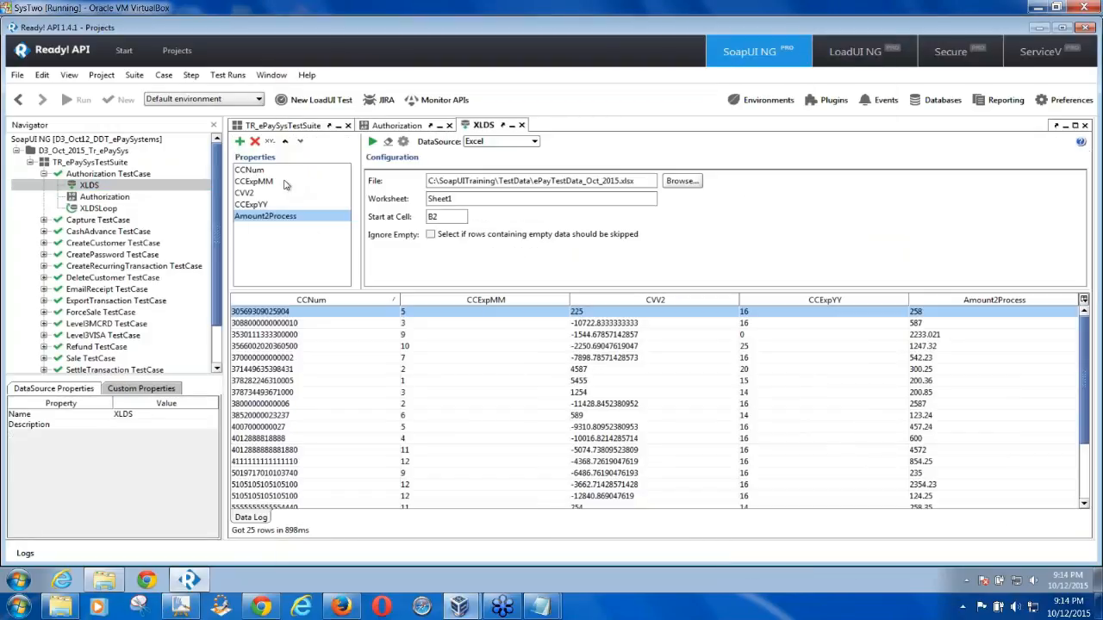
click(545, 612)
click(622, 476)
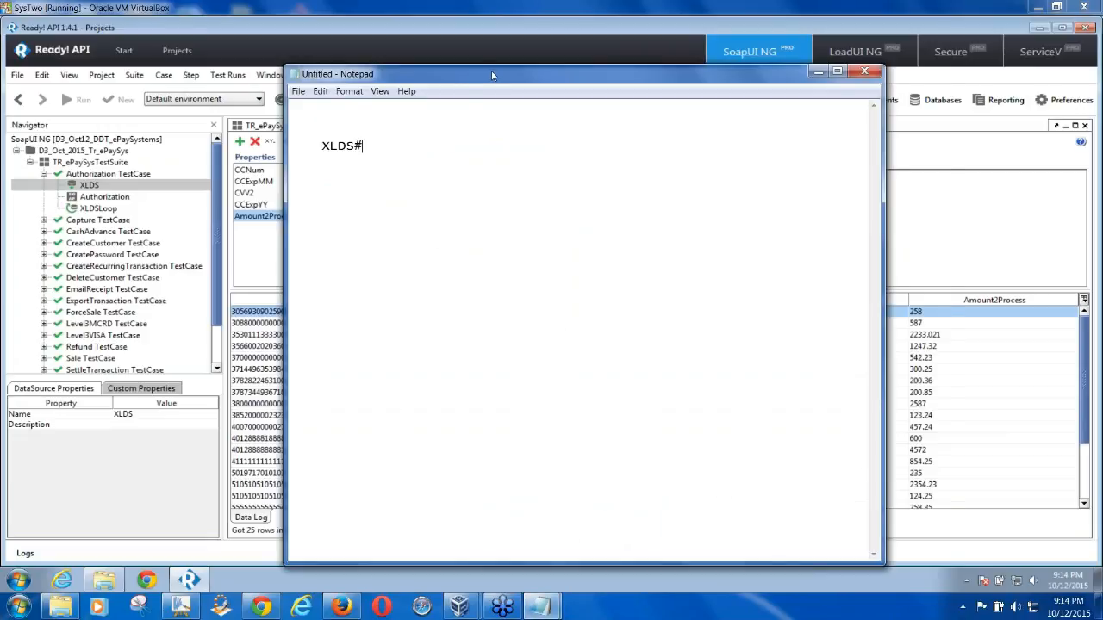
drag(491, 73, 568, 82)
text(CCNum)
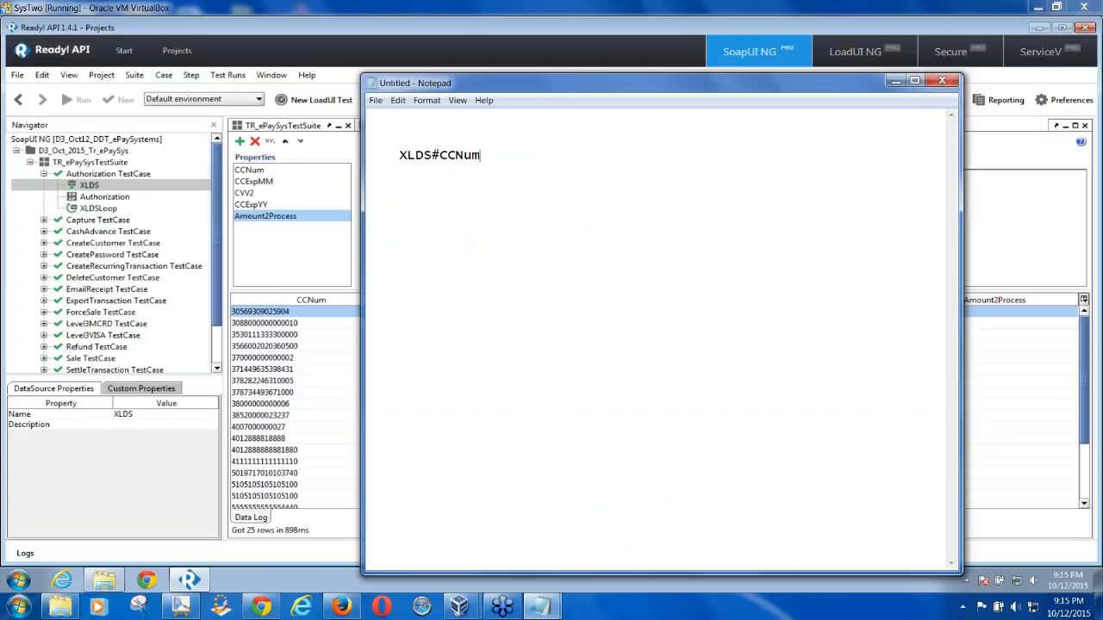
Wrap the text in braces with a leading $ to form ${XLDS#CCNum}
drag(399, 156, 482, 157)
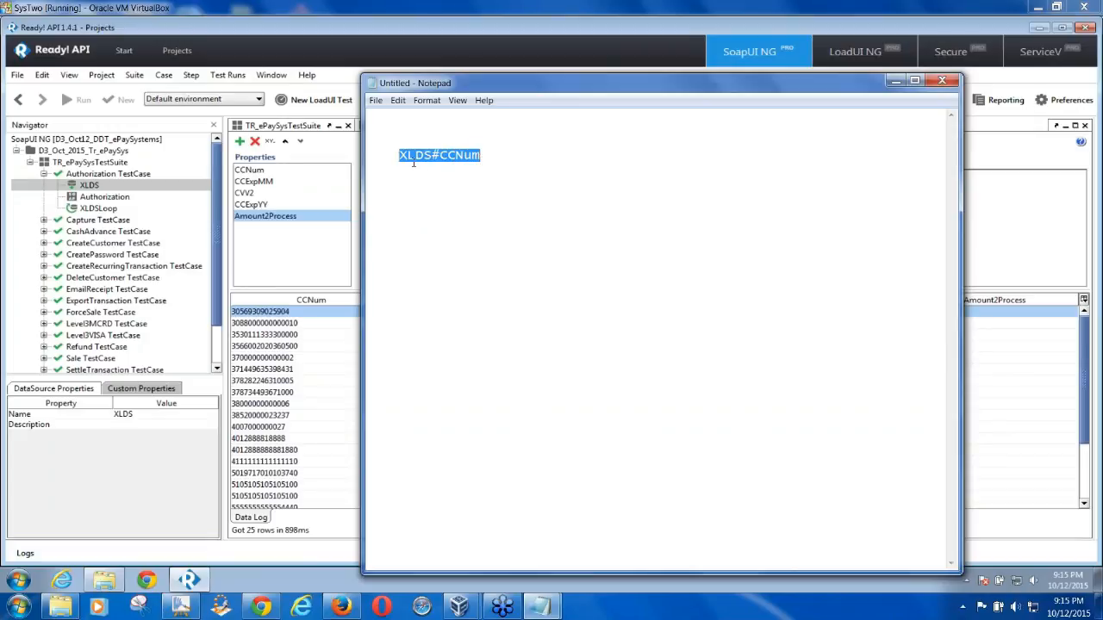
click(400, 156)
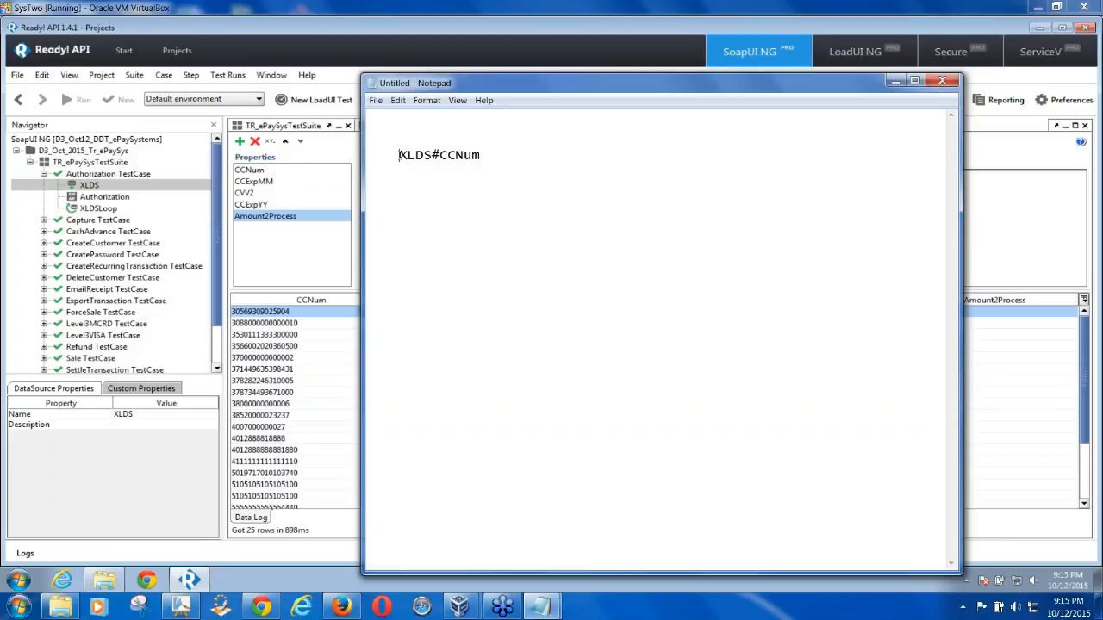
text({)
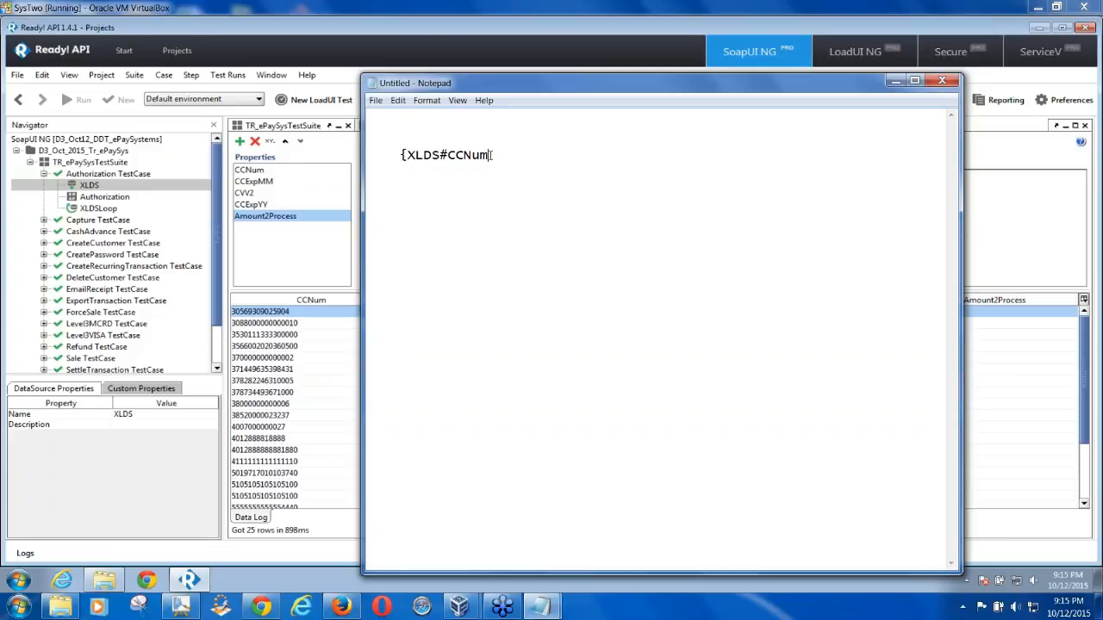
click(492, 155)
text(})
text($)
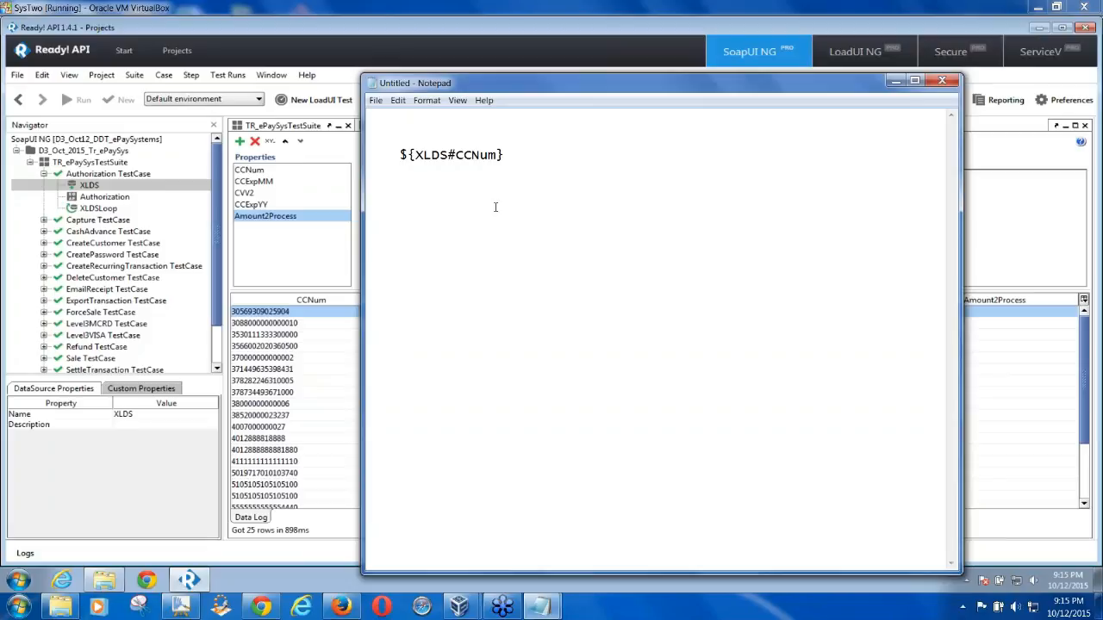
drag(506, 155, 388, 157)
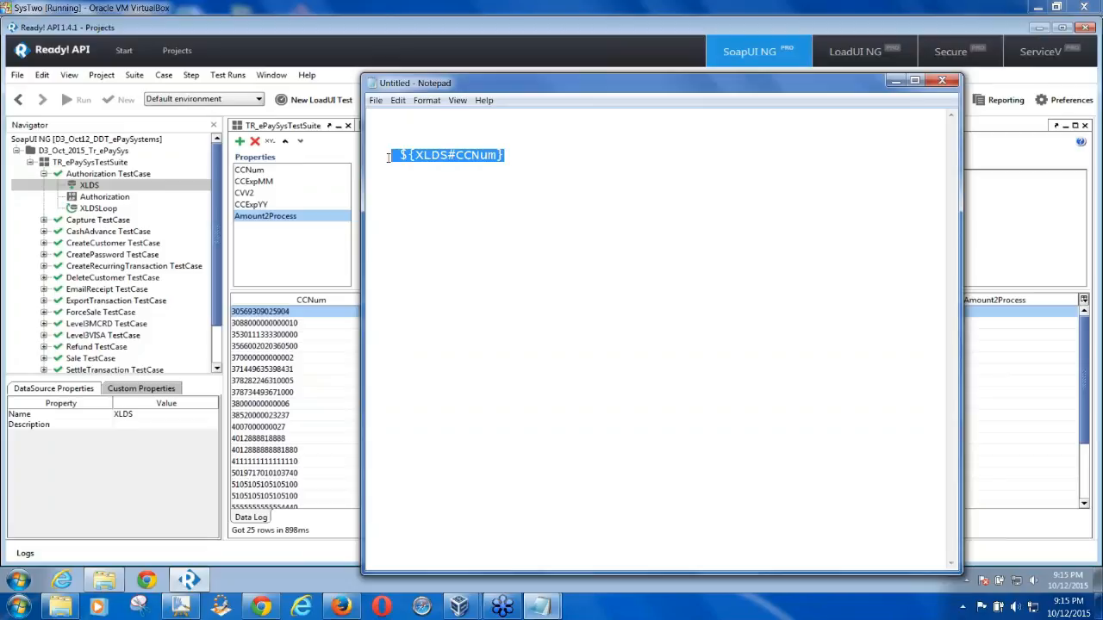
click(446, 183)
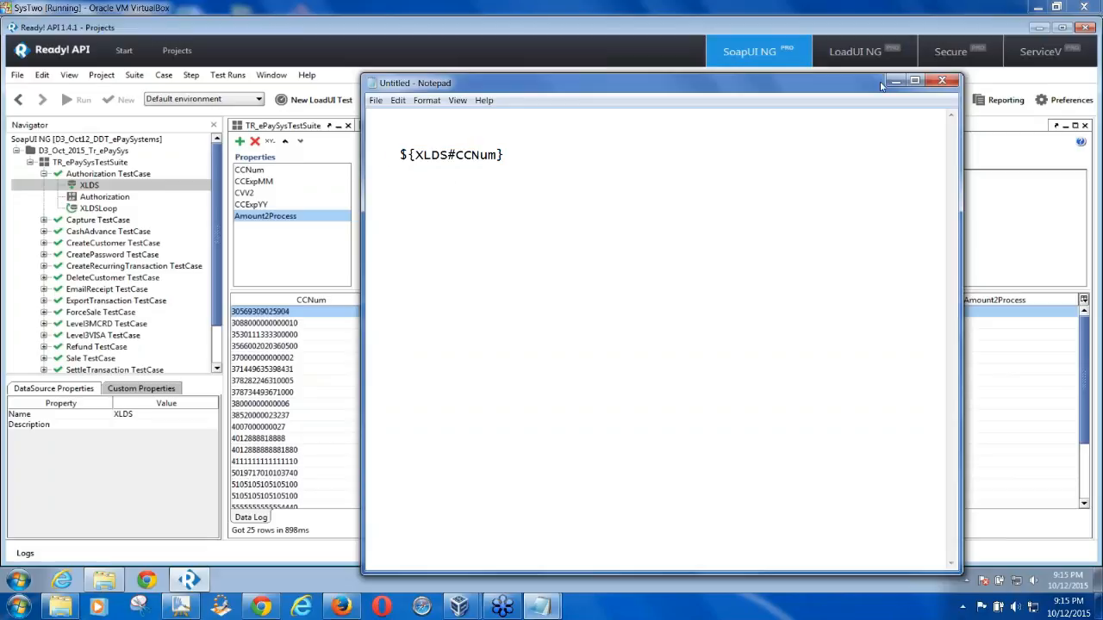
Open the Authorization request, clear strCC, and browse its Get Data menu without choosing
double_click(104, 197)
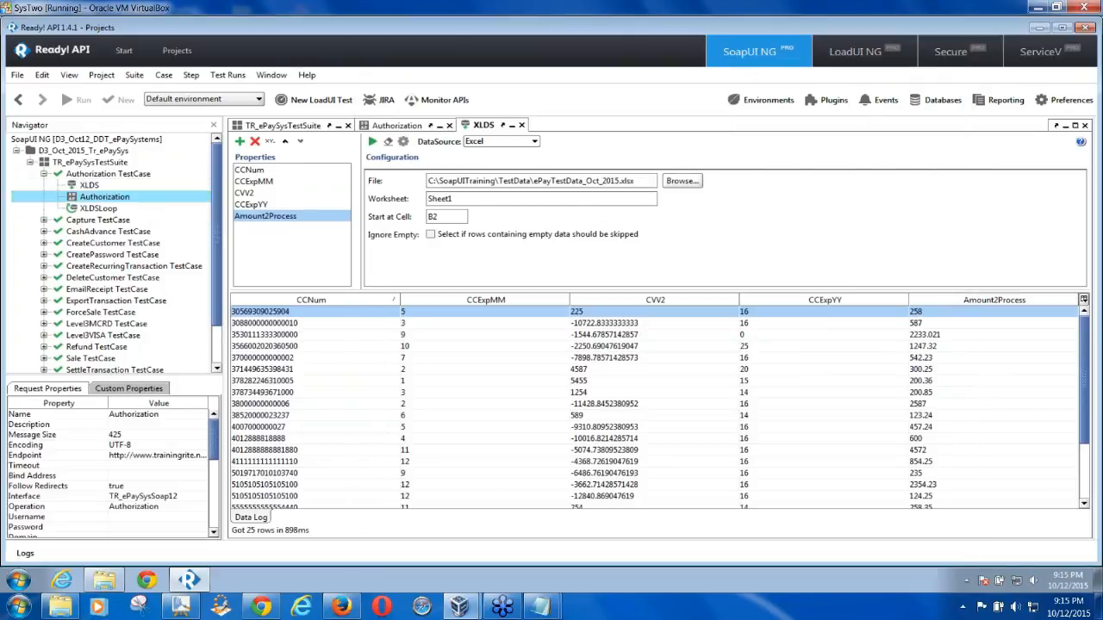
drag(376, 199, 308, 201)
key(Delete)
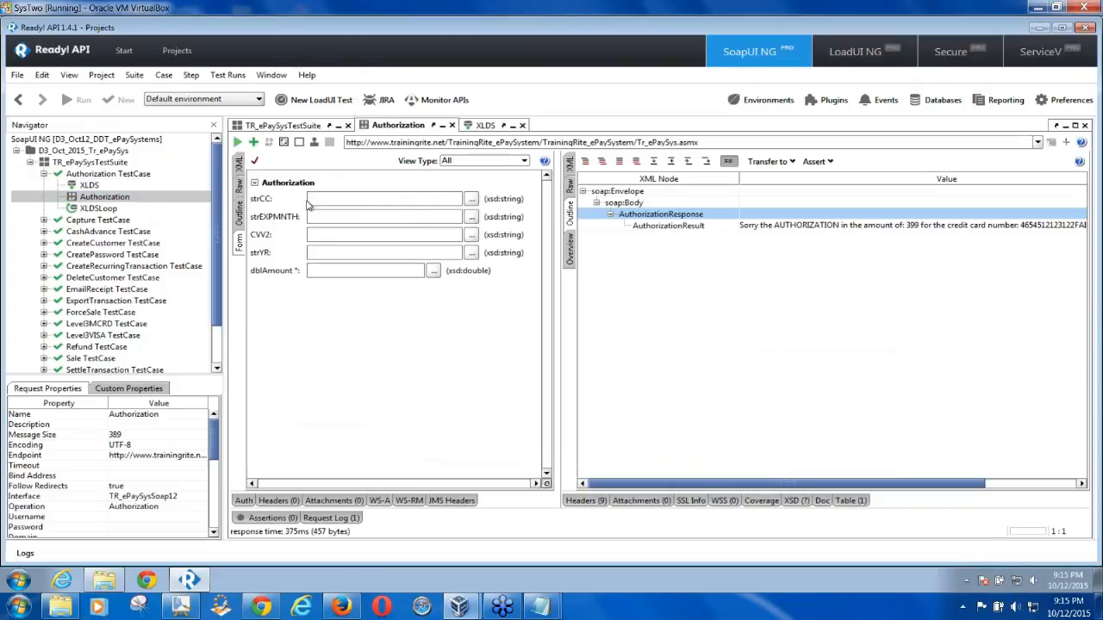
right_click(317, 200)
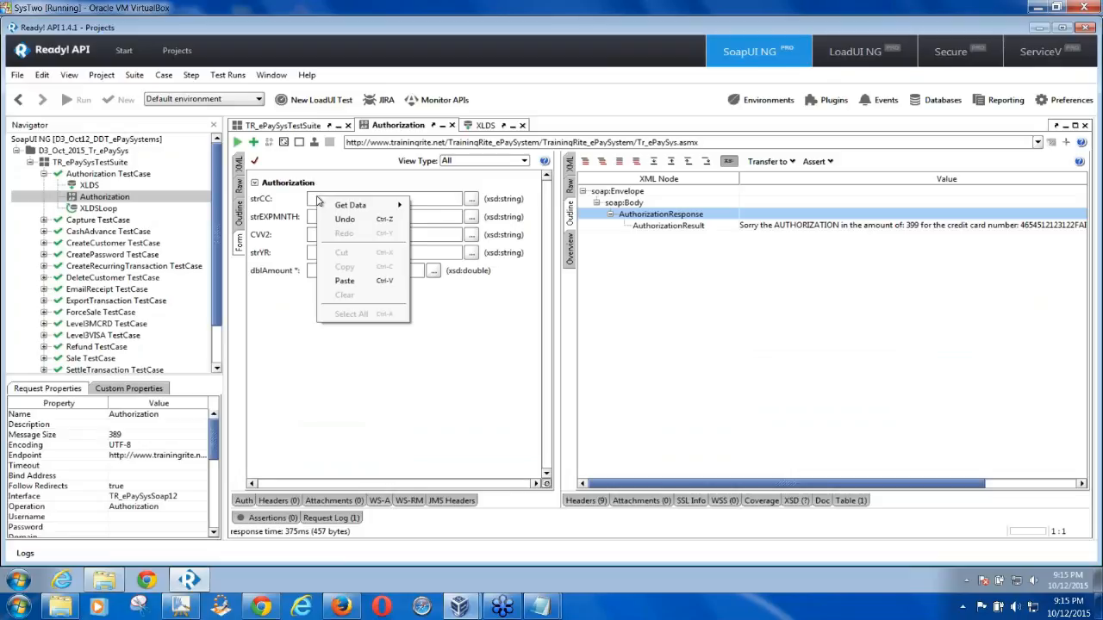
mouse_move(353, 207)
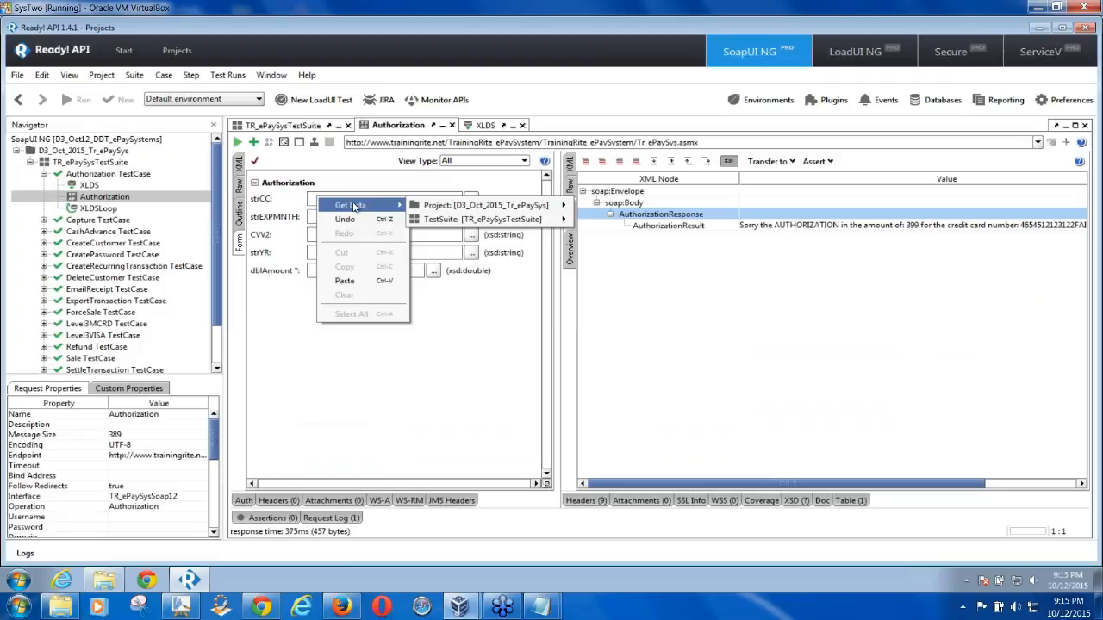
mouse_move(442, 223)
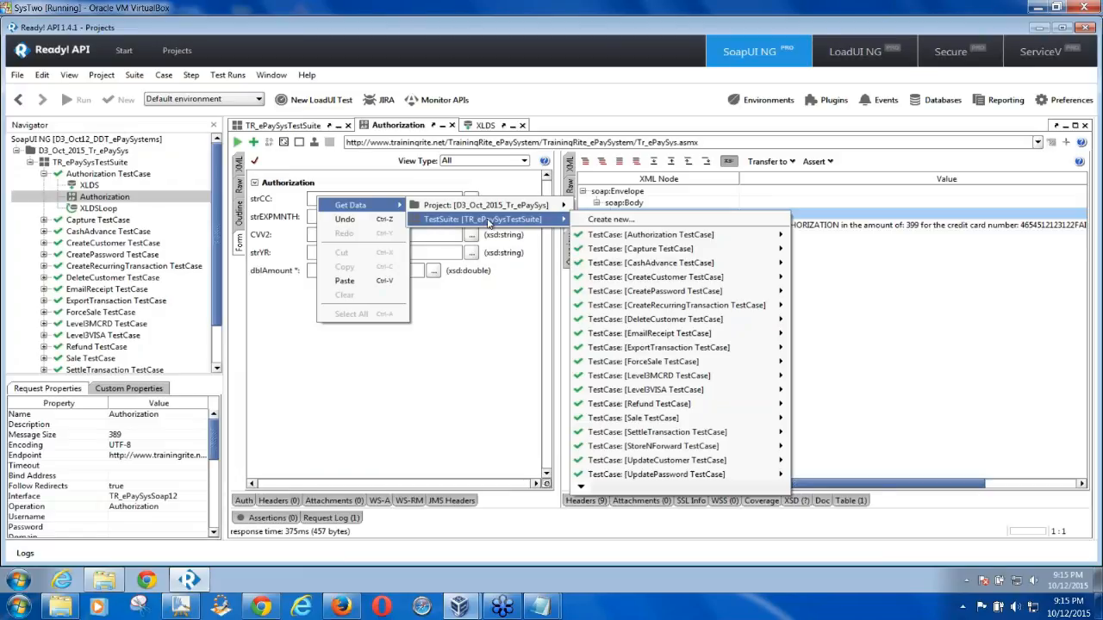
mouse_move(659, 239)
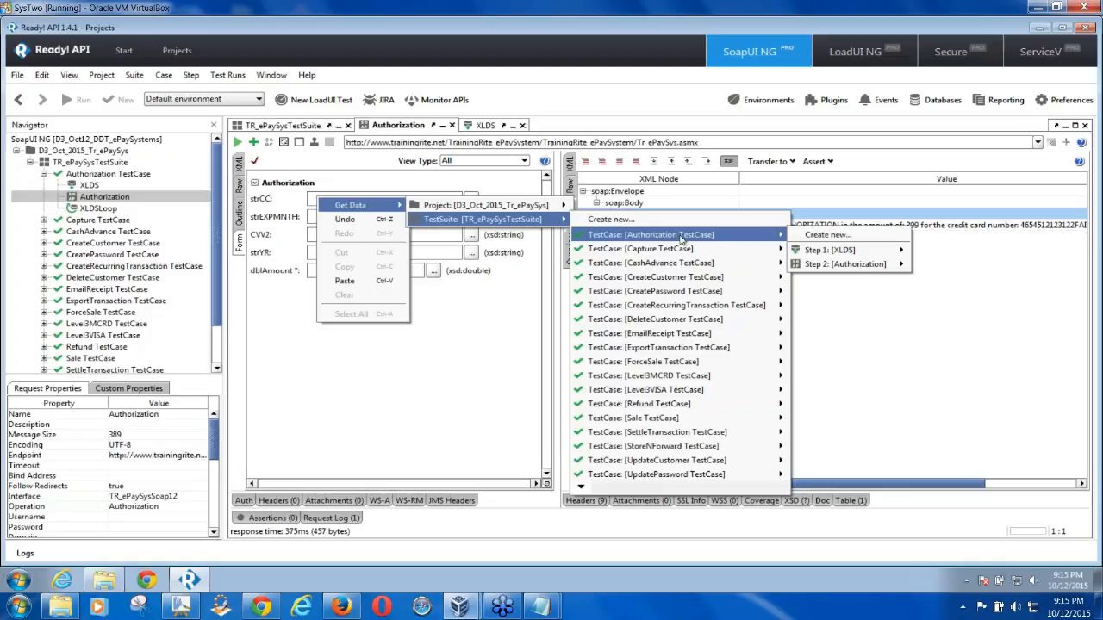
mouse_move(829, 255)
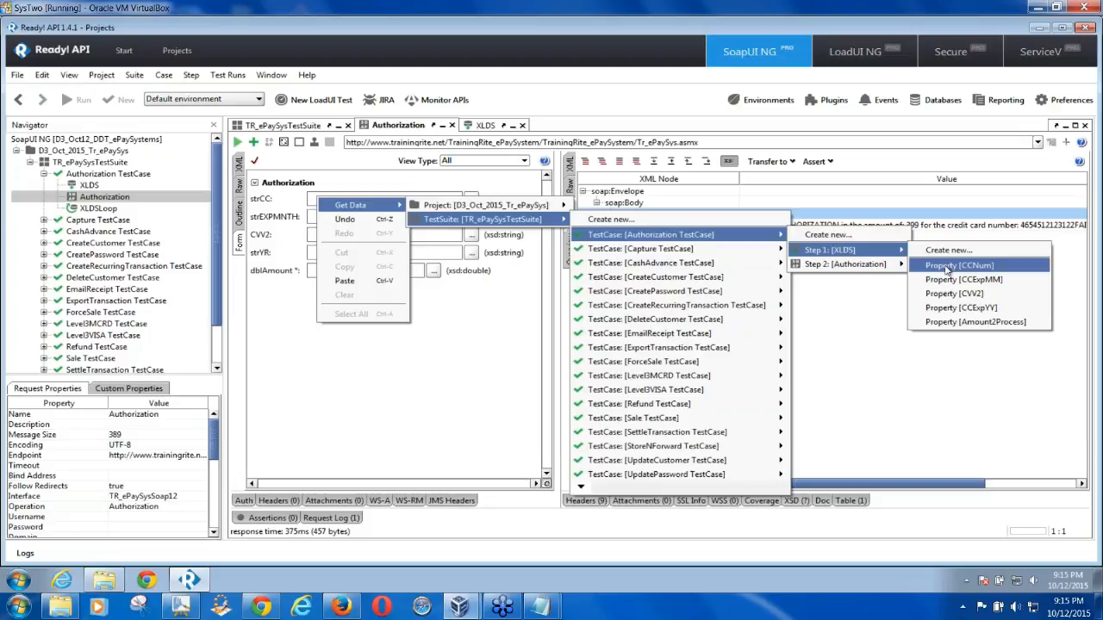
click(386, 379)
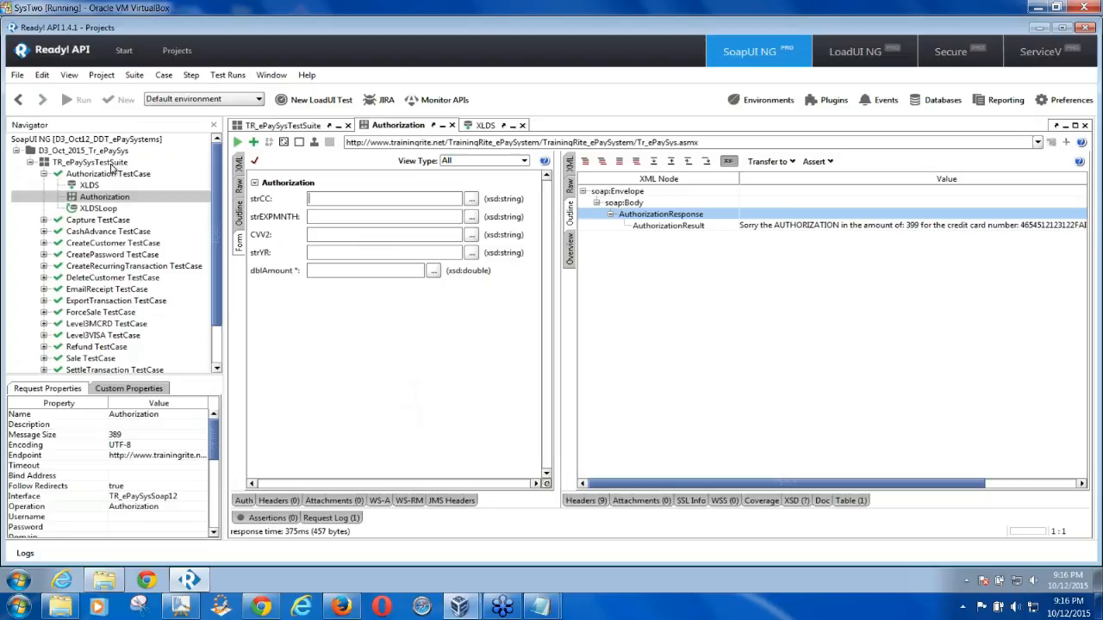
Bind strCC to the XLDS CCNum property via Get Data and select the resulting value
right_click(315, 201)
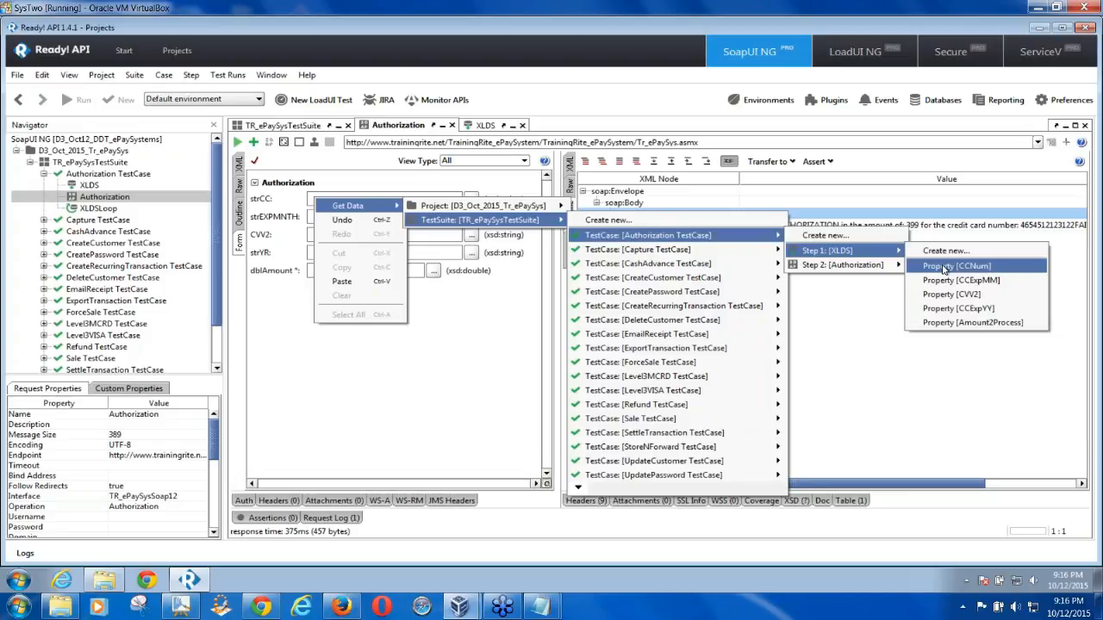
click(945, 268)
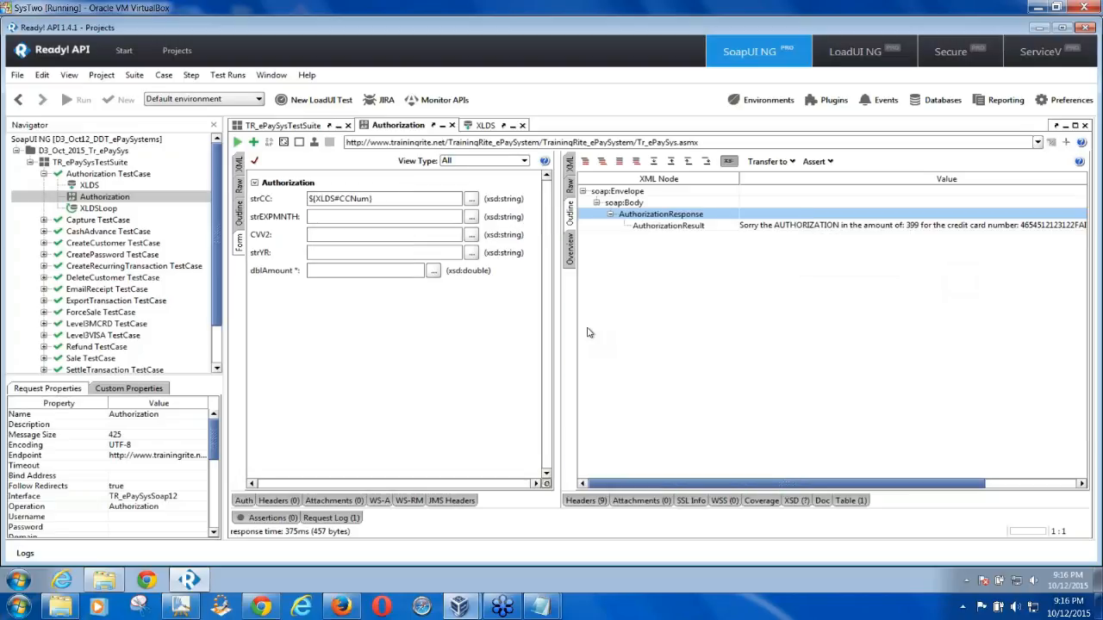
click(383, 204)
drag(382, 203, 306, 205)
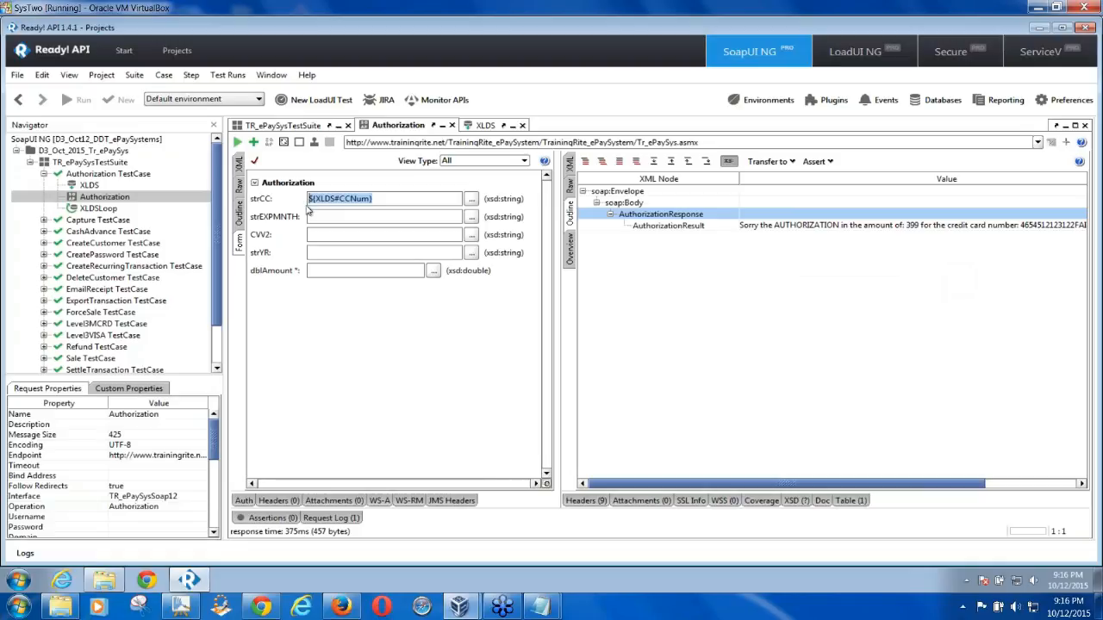
mouse_move(551, 612)
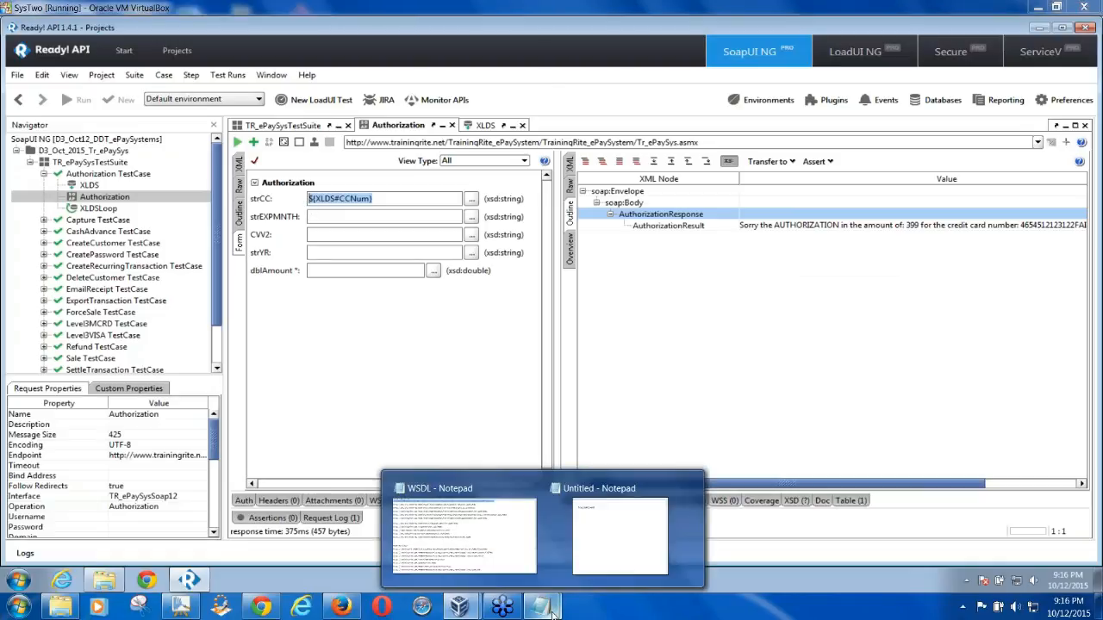
click(622, 532)
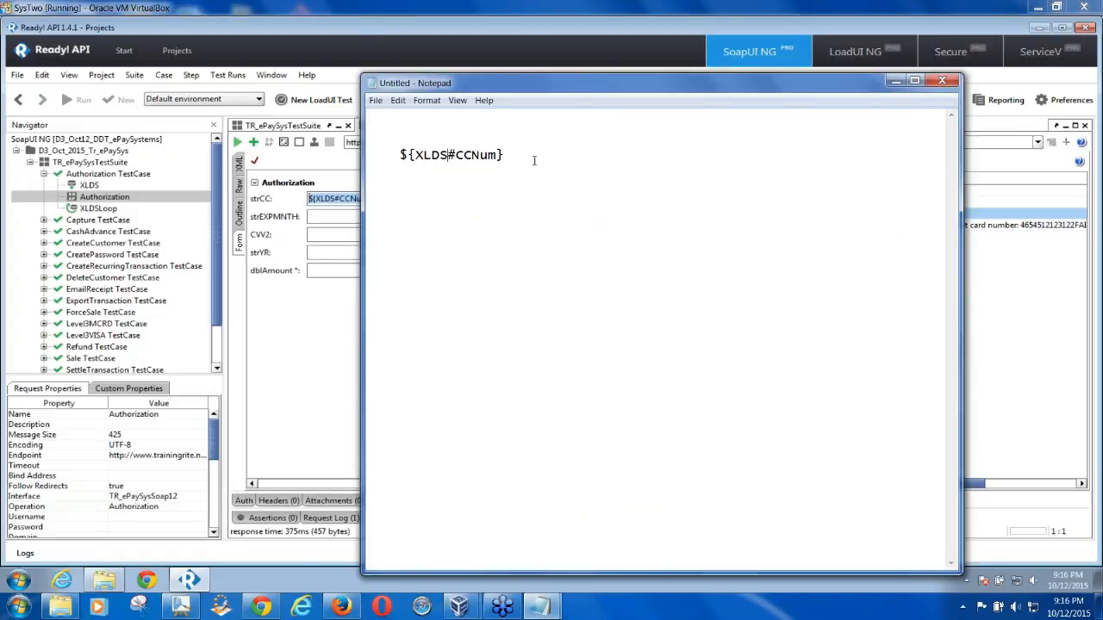
Undo a stray paste in the notes and select strCC's ${XLDS#CCNum} value
key(Return)
key(Return)
text(http://www.trainingrite.net/TrainingRite_ePaySystem/TrainingRite_ePaySystem/Tr_ePaySys.asmx?WSDL)
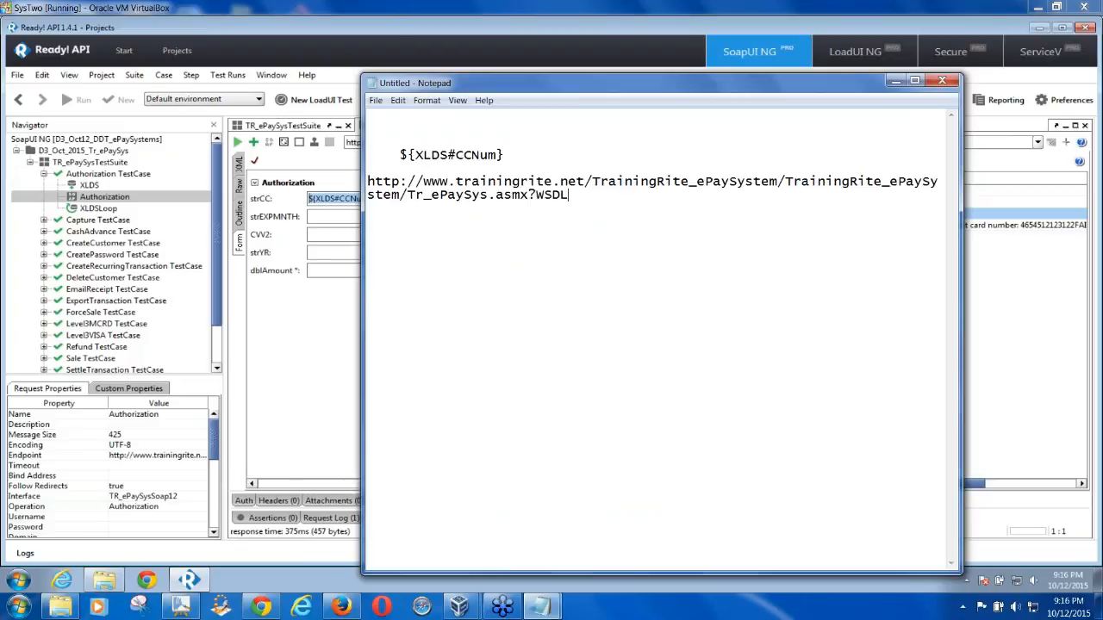
key(ctrl+z)
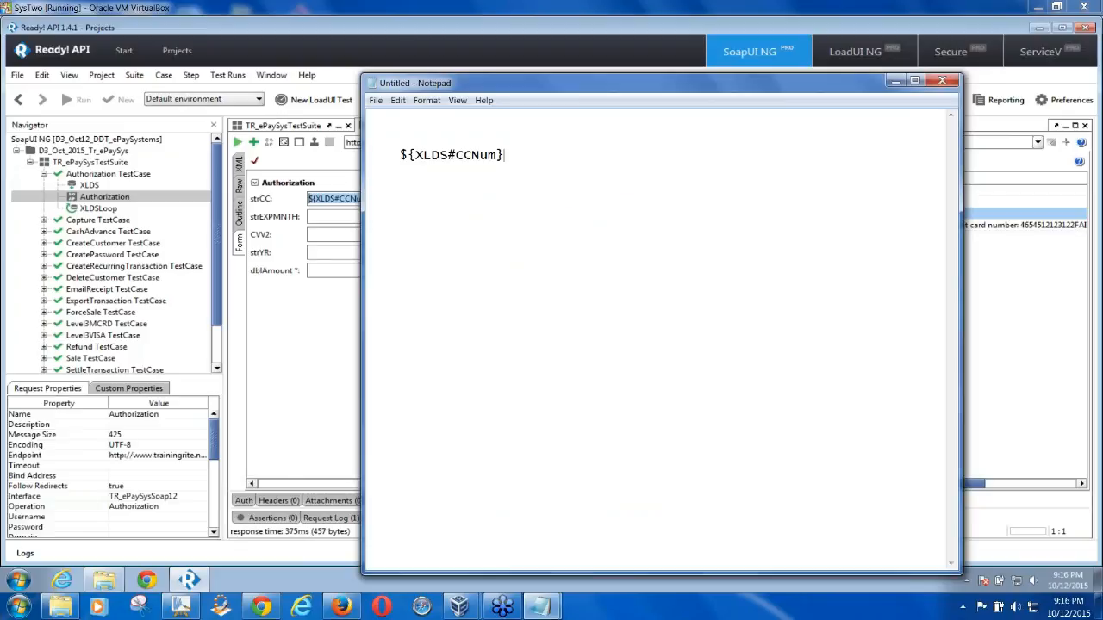
click(322, 201)
drag(376, 201, 309, 202)
key(ctrl+c)
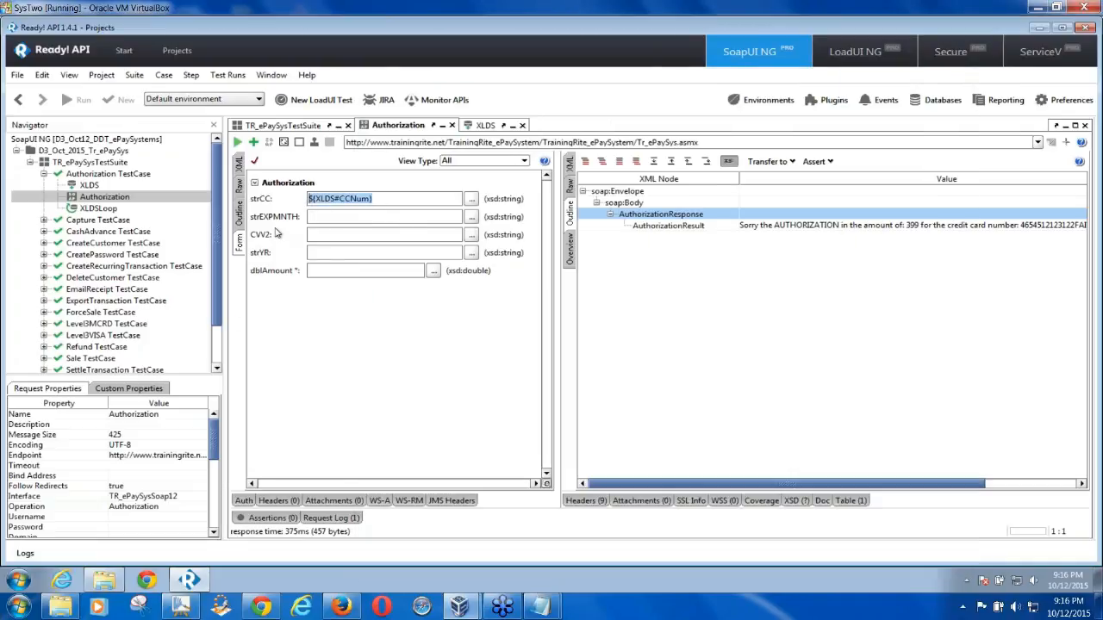
Launch a new Notepad and paste ${XLDS#CCNum} into it, two lines down
click(18, 582)
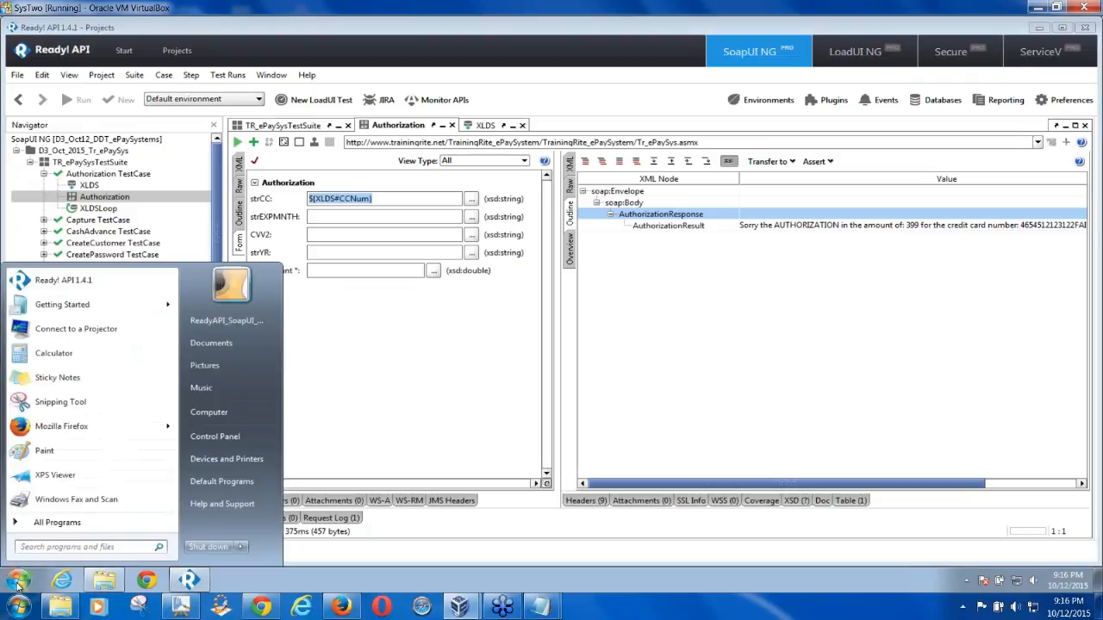
text(notepad)
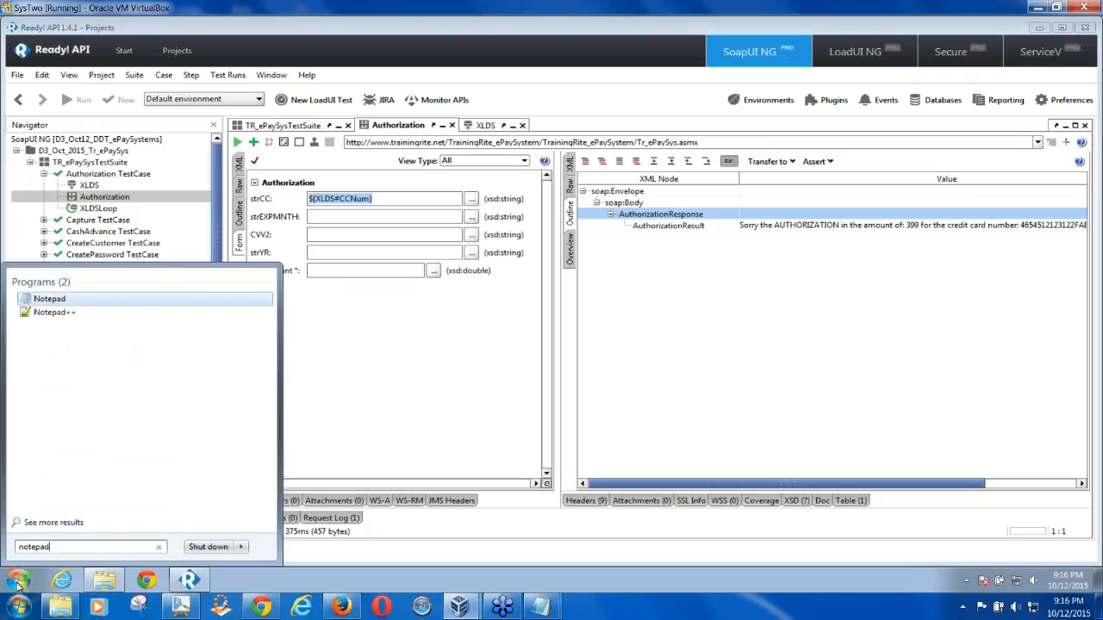
key(Return)
key(ctrl+v)
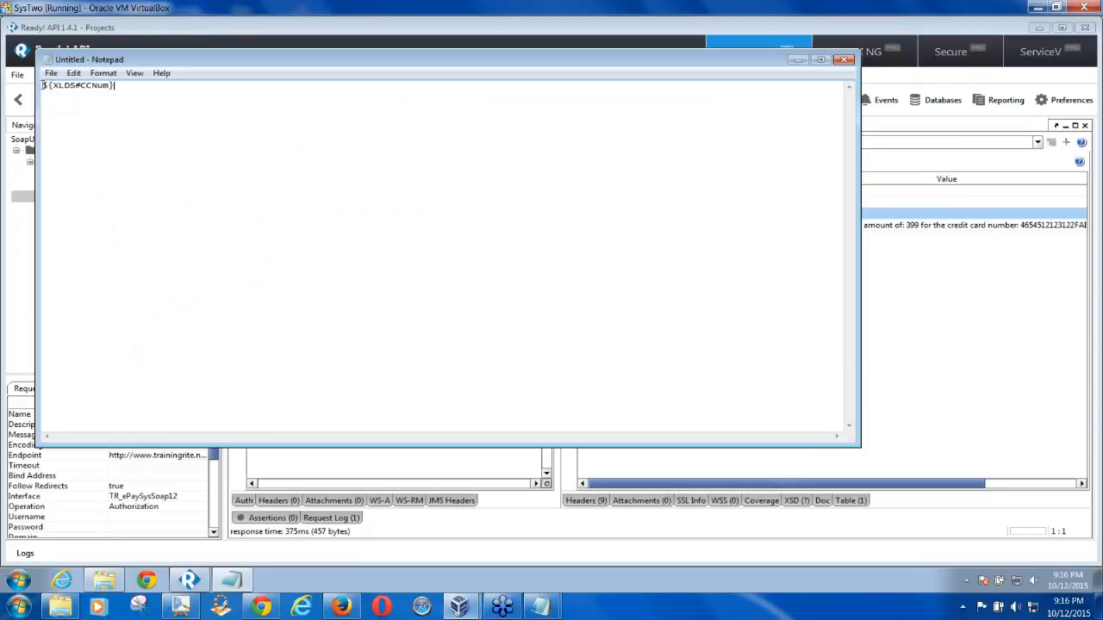
click(42, 85)
key(Return)
key(Return)
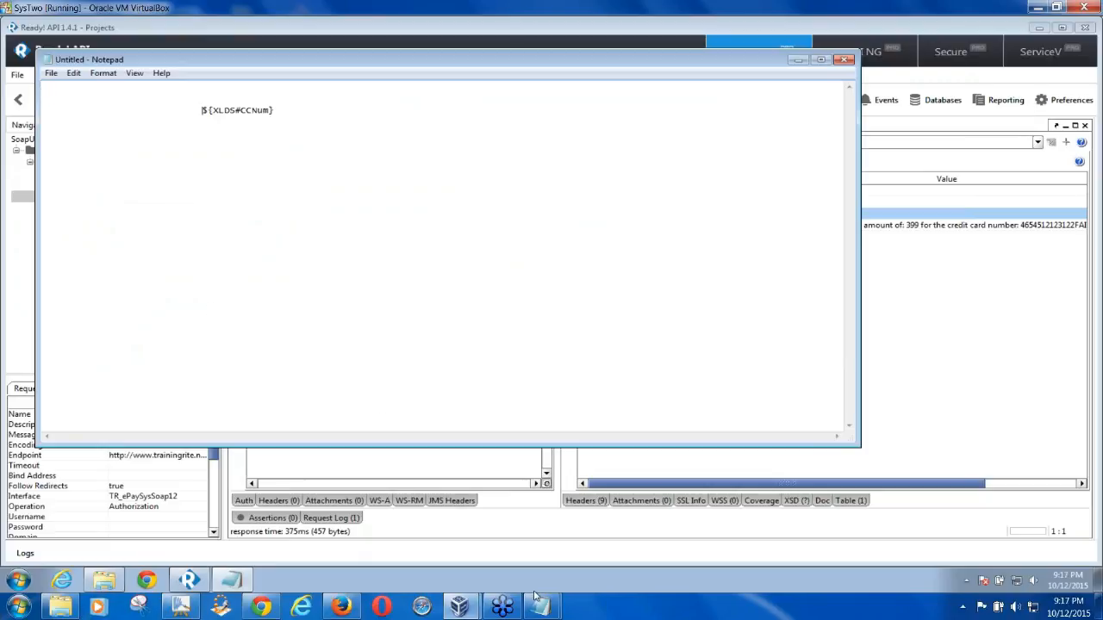
Minimize both Notepad windows to return to the Authorization request
mouse_move(540, 606)
click(655, 500)
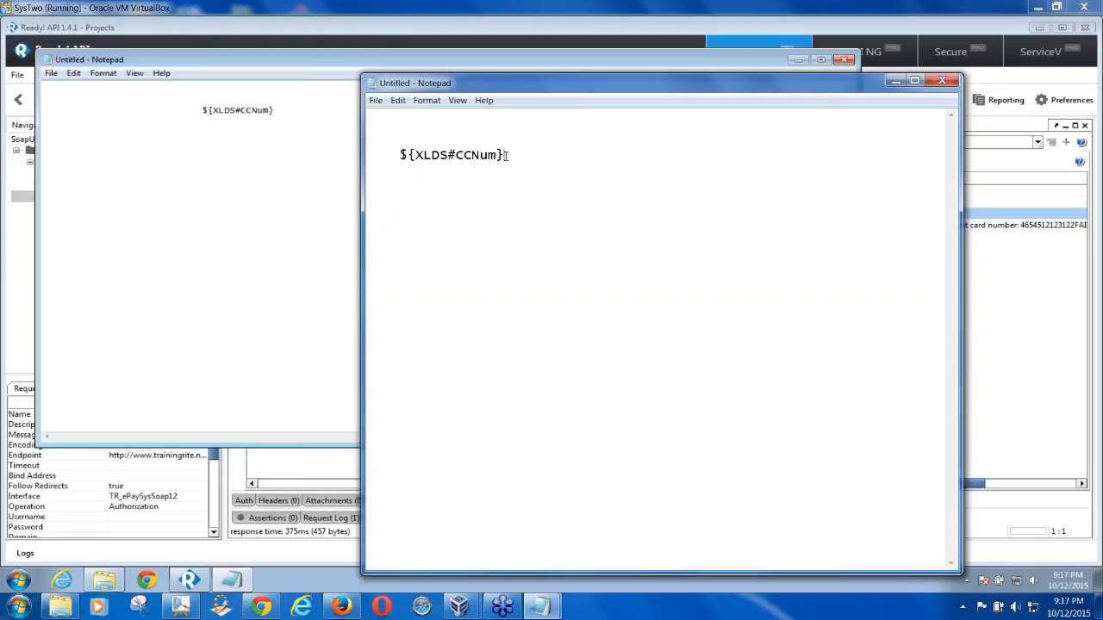
click(896, 80)
click(798, 62)
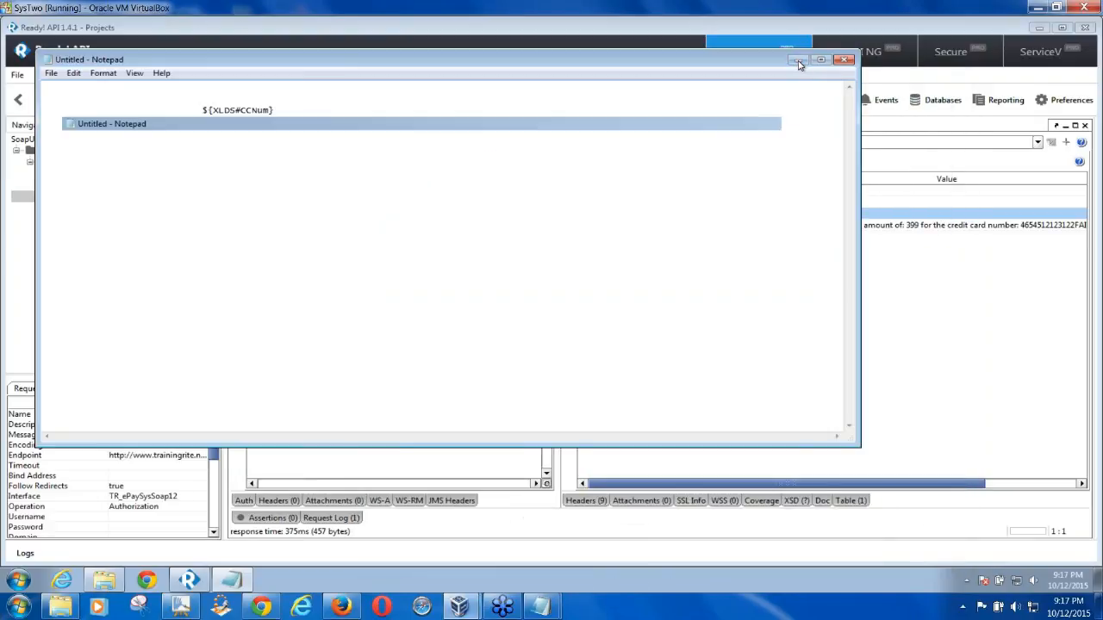
click(332, 217)
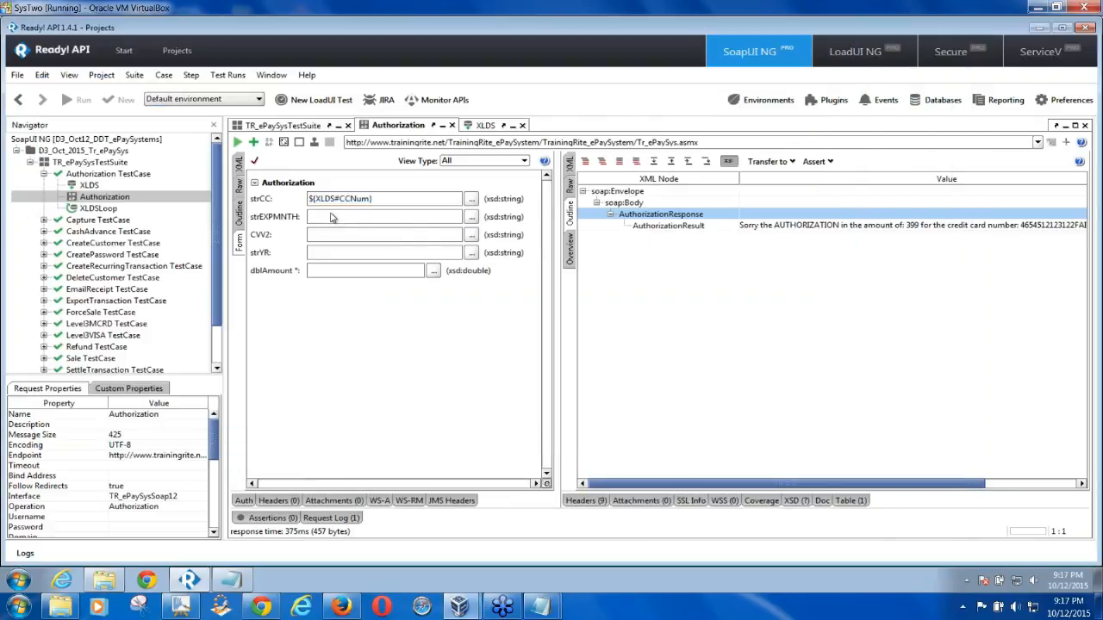
Bind strEXPMNTH to the XLDS CCExpMM property through Get Data
right_click(331, 217)
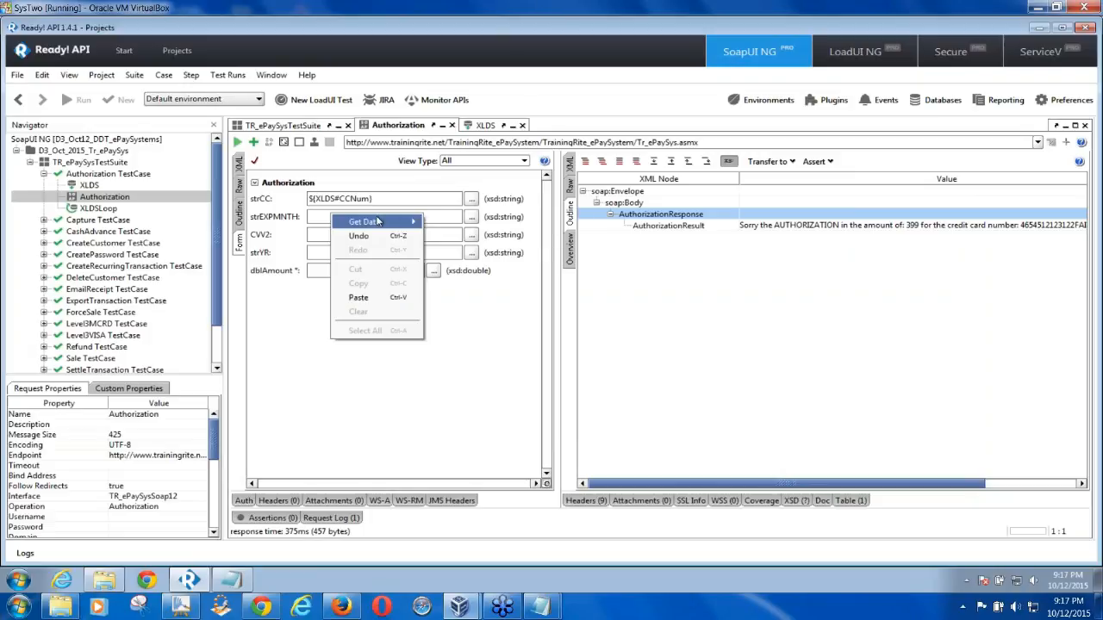
mouse_move(390, 222)
mouse_move(517, 235)
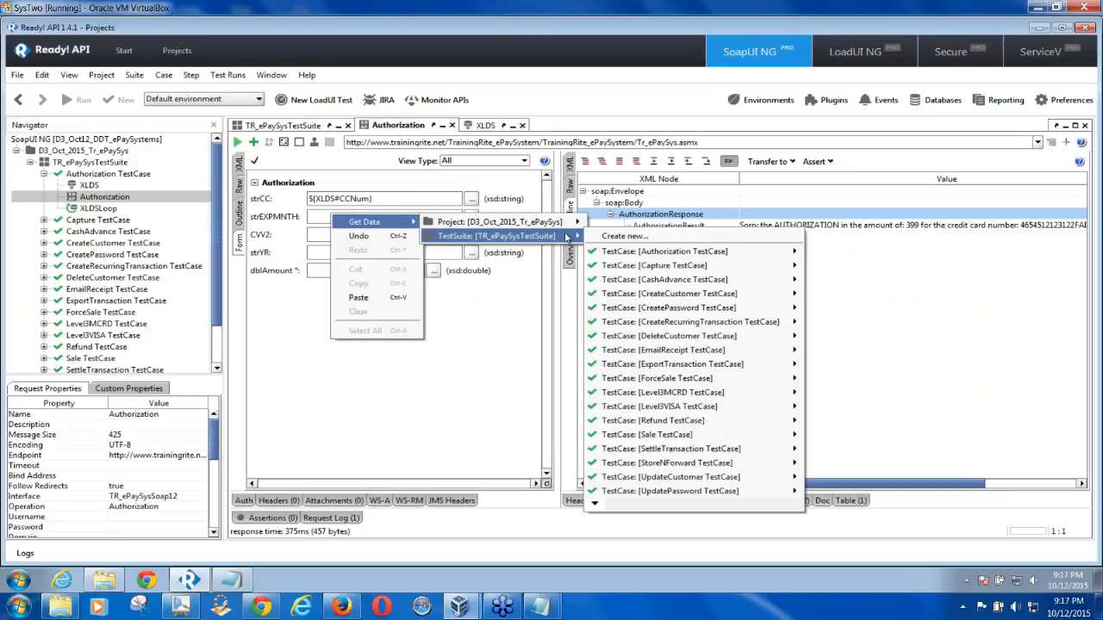
mouse_move(789, 251)
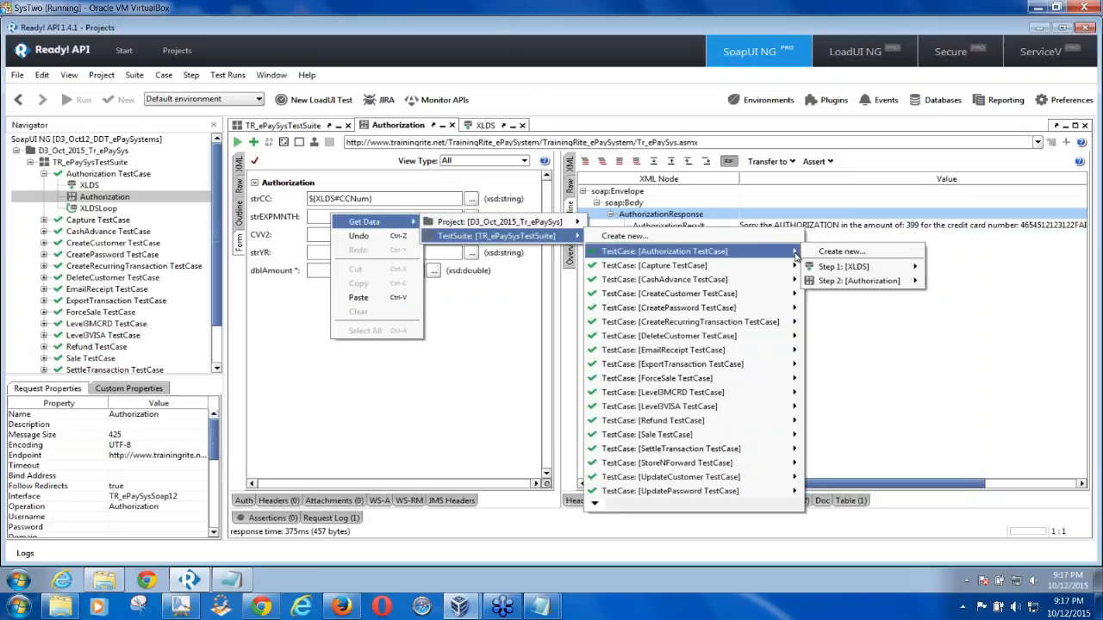
mouse_move(873, 270)
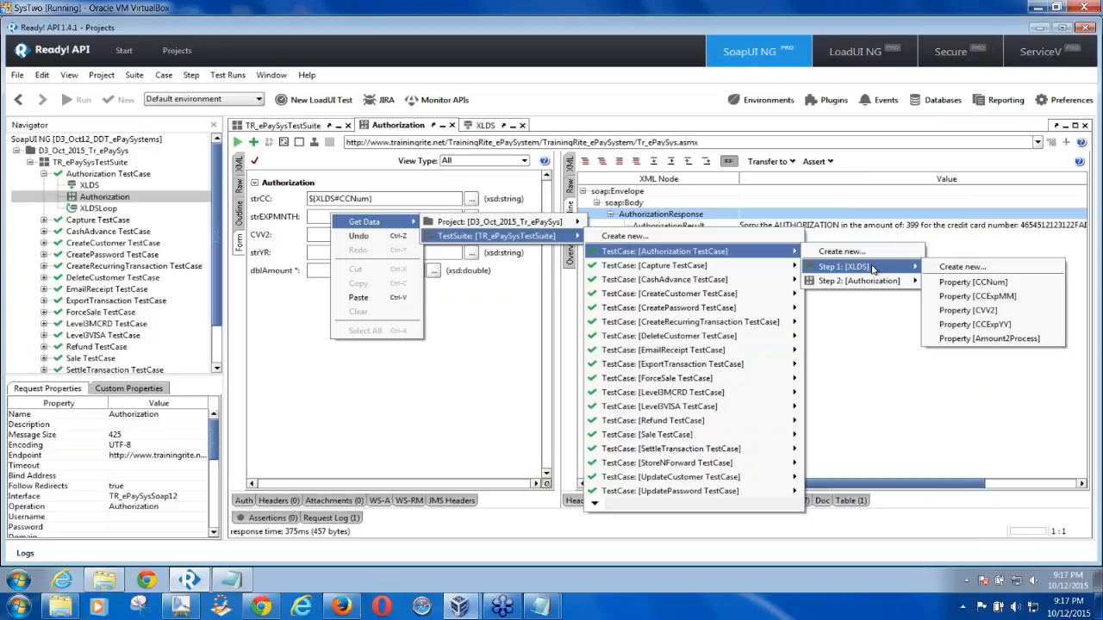
click(970, 296)
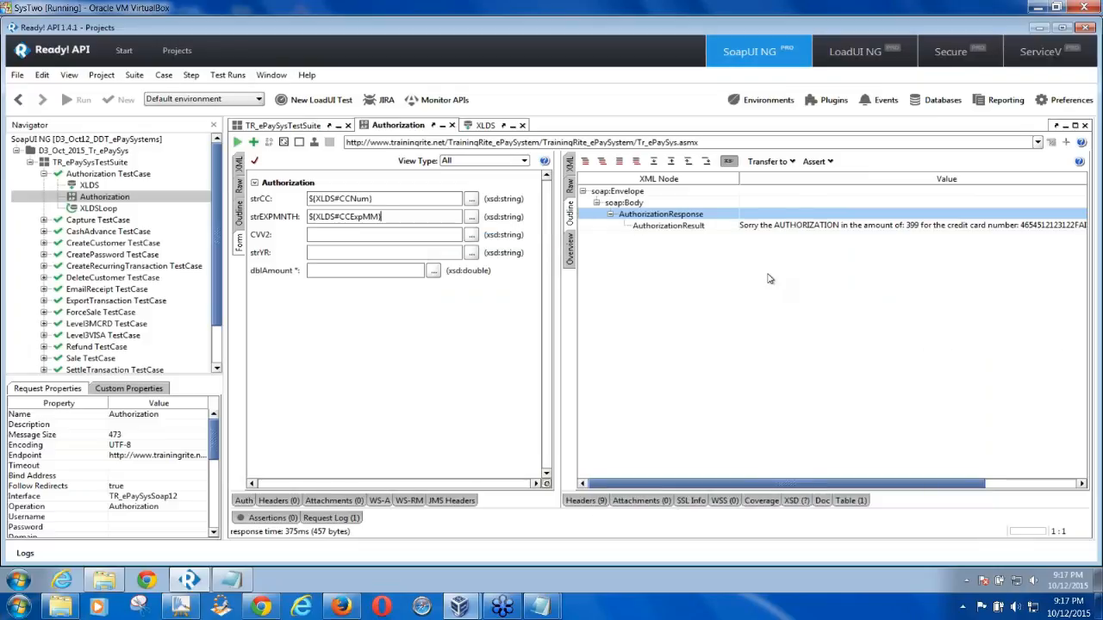
Bind CVV2 to the XLDS CVV2 property through Get Data
right_click(367, 236)
mouse_move(425, 247)
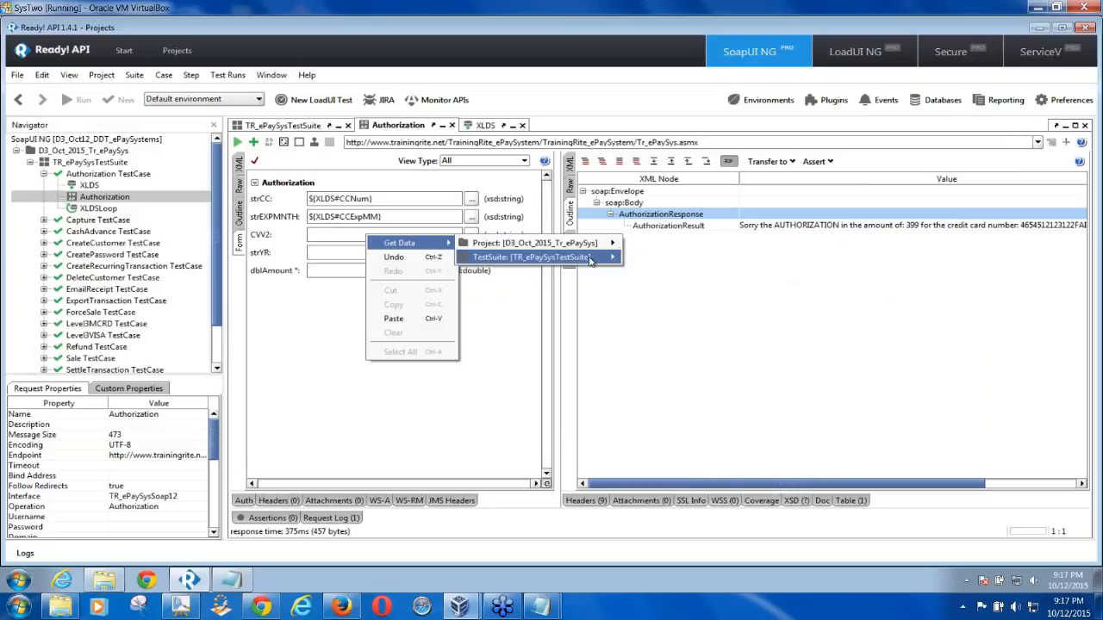
mouse_move(569, 257)
mouse_move(772, 278)
mouse_move(909, 304)
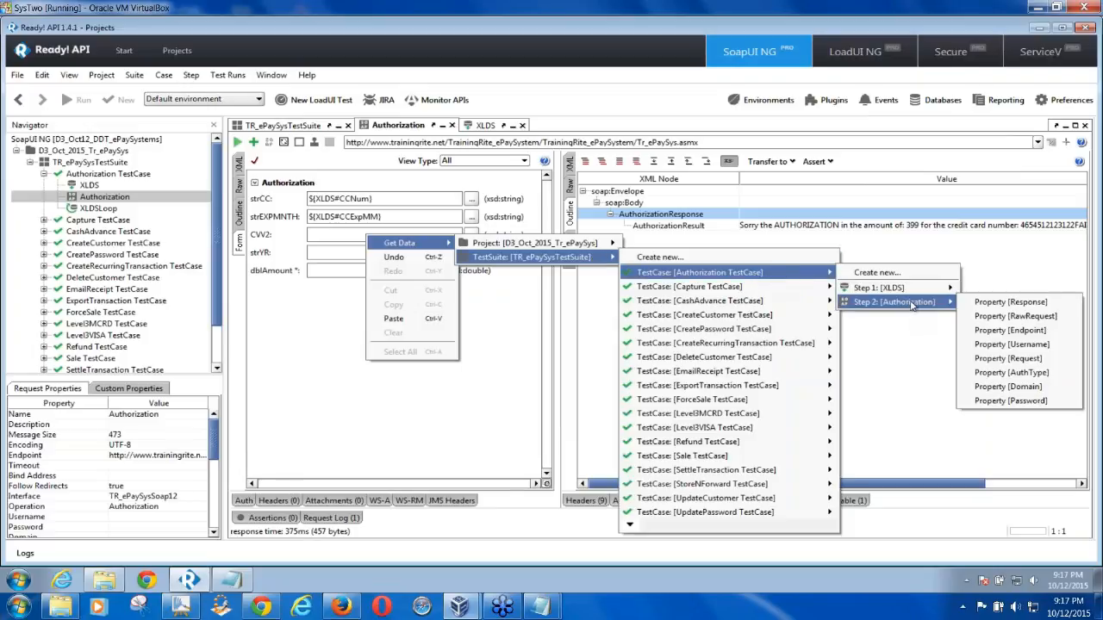
mouse_move(947, 289)
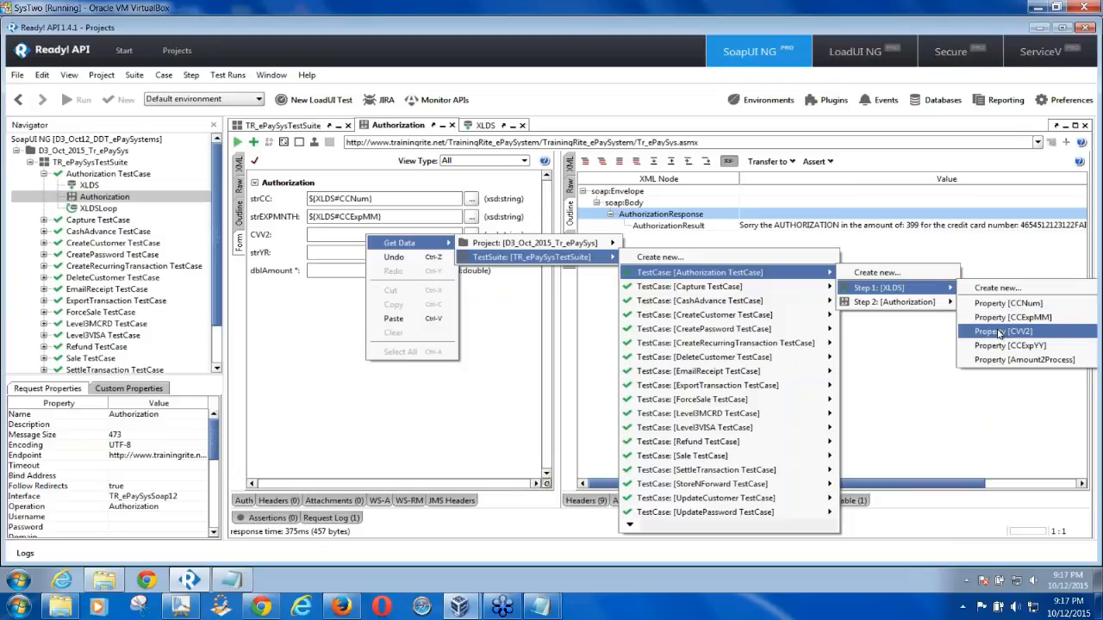
click(999, 331)
Open strYR's Get Data menu and dismiss it without choosing a property
click(341, 251)
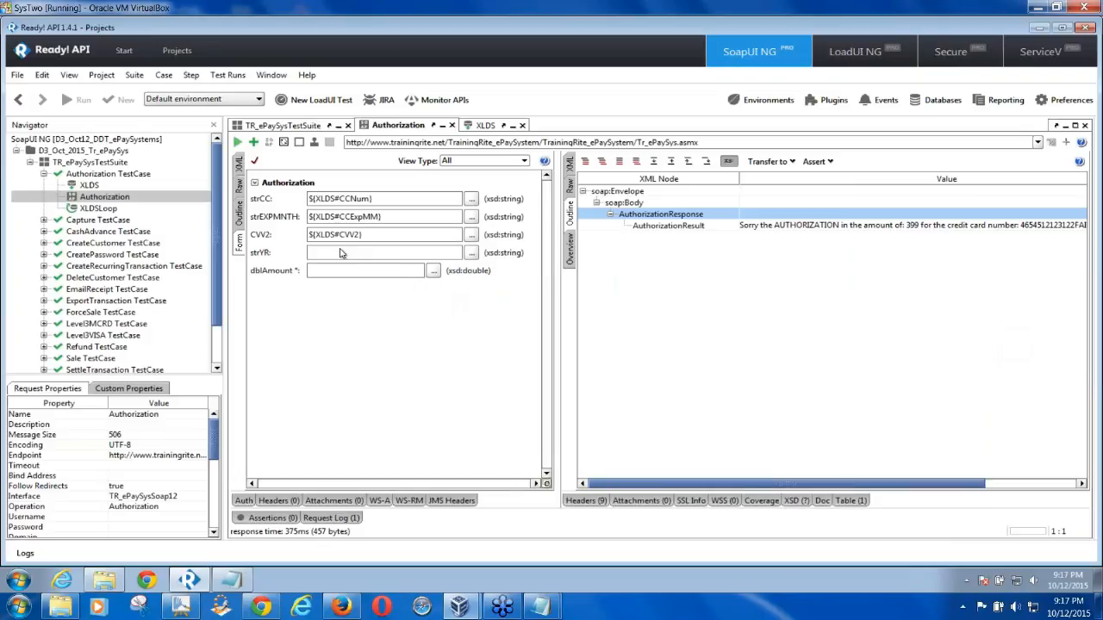
right_click(341, 251)
mouse_move(379, 256)
mouse_move(512, 254)
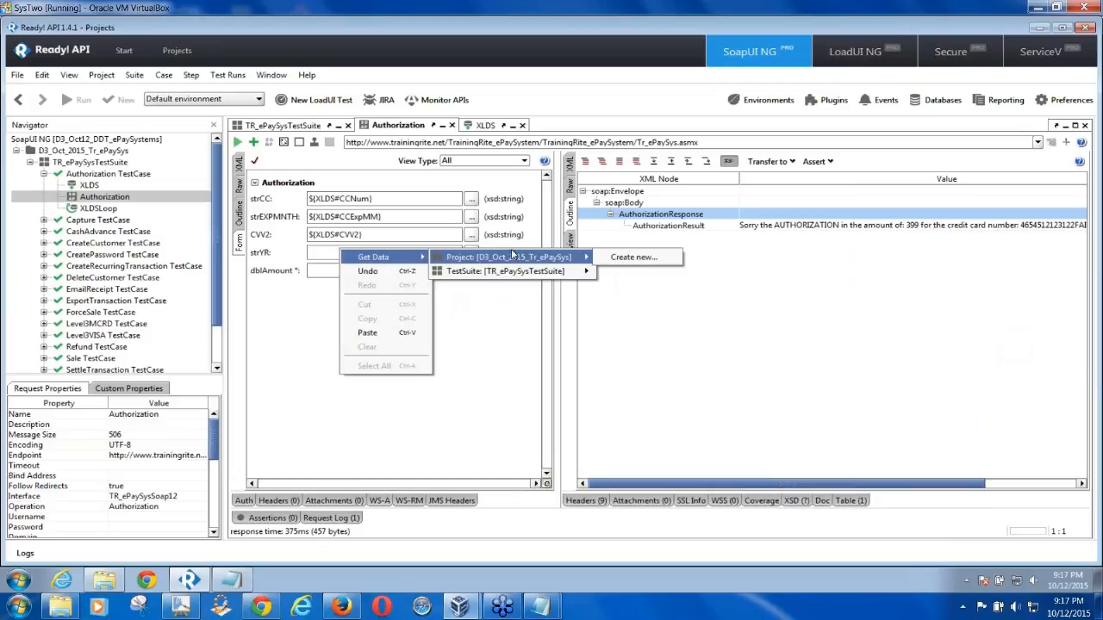
click(323, 256)
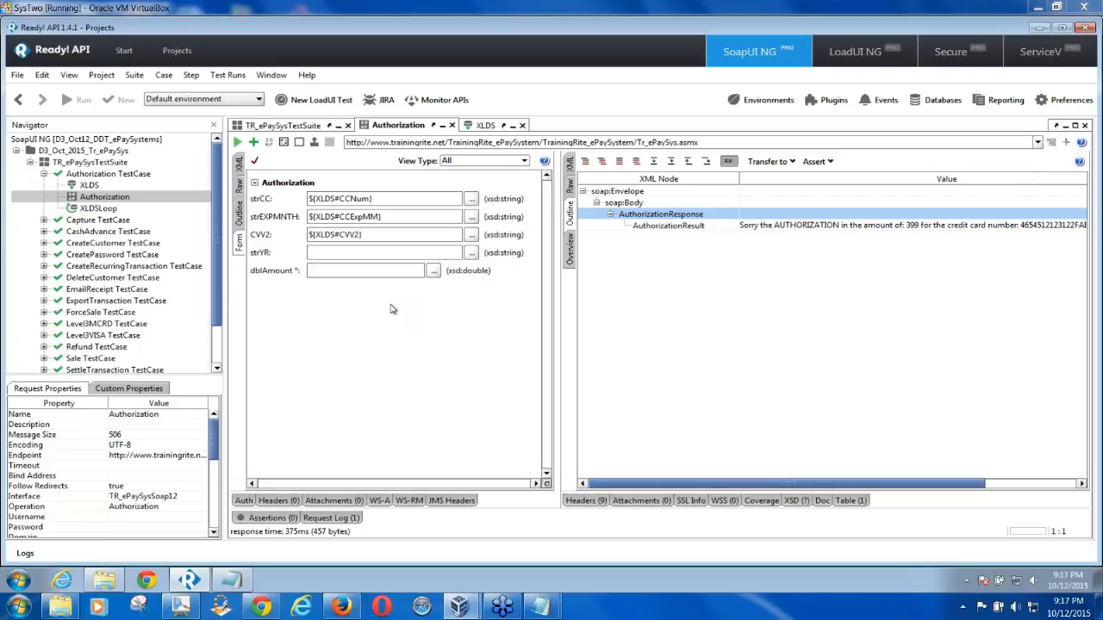
Open the XLDS data source editor, go back to Authorization, then reopen XLDS
double_click(89, 185)
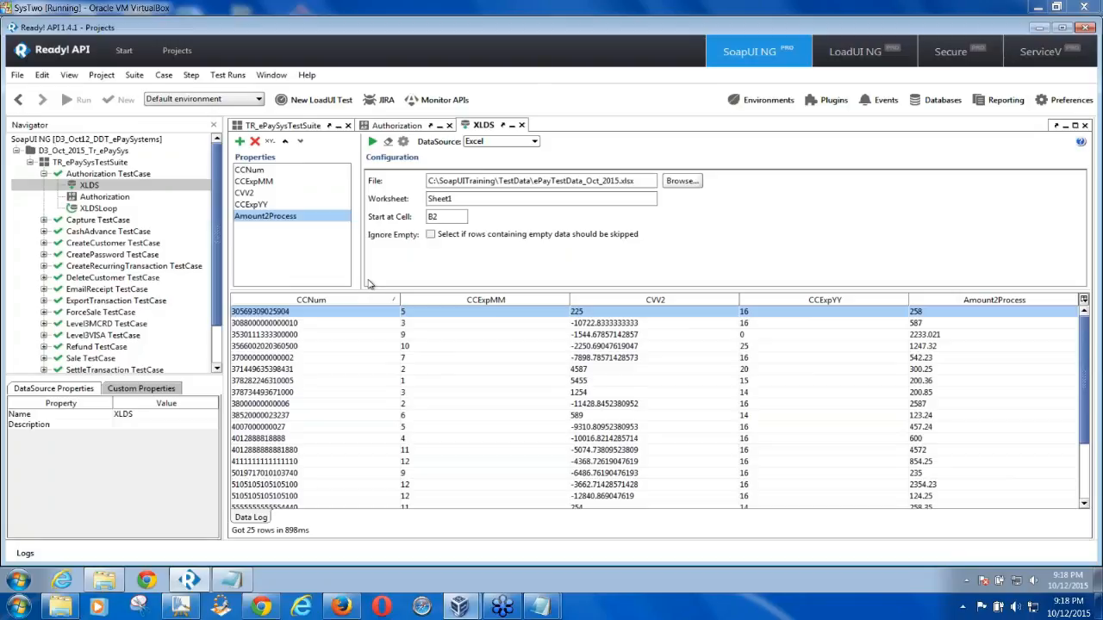
double_click(116, 198)
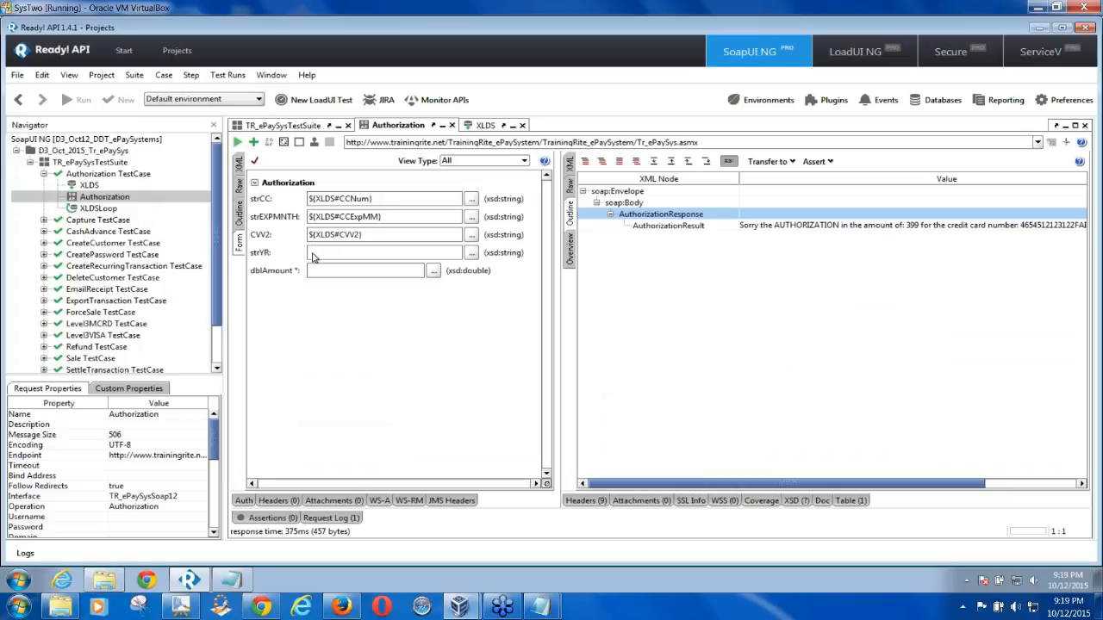
double_click(89, 188)
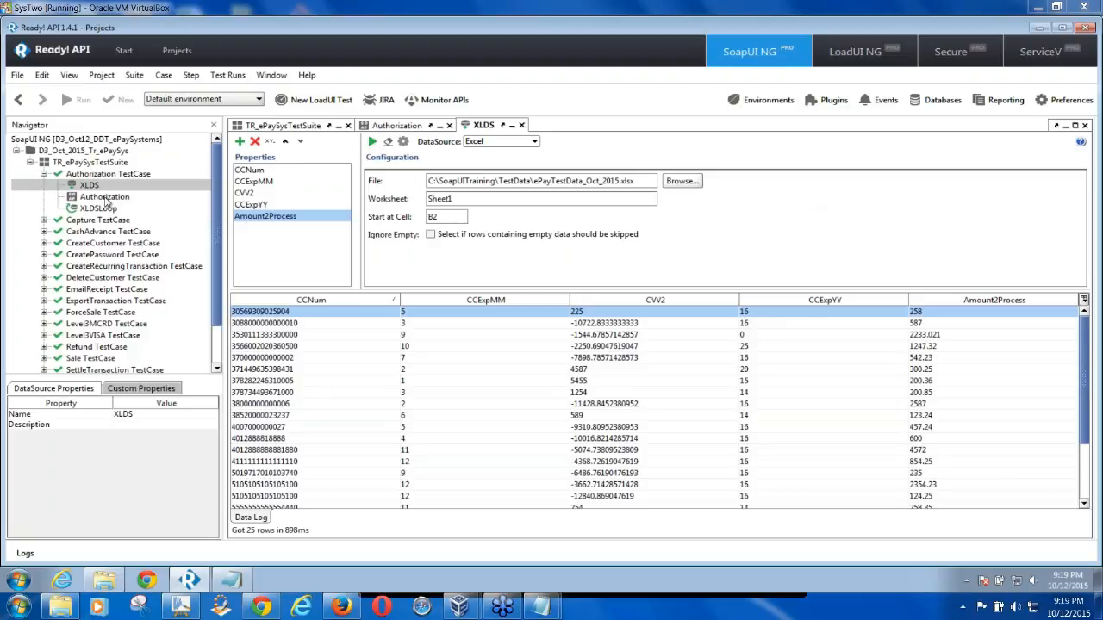
Start strYR's reference with ${}XLDS# and check the XLDS property names
double_click(105, 197)
click(325, 253)
text(${})
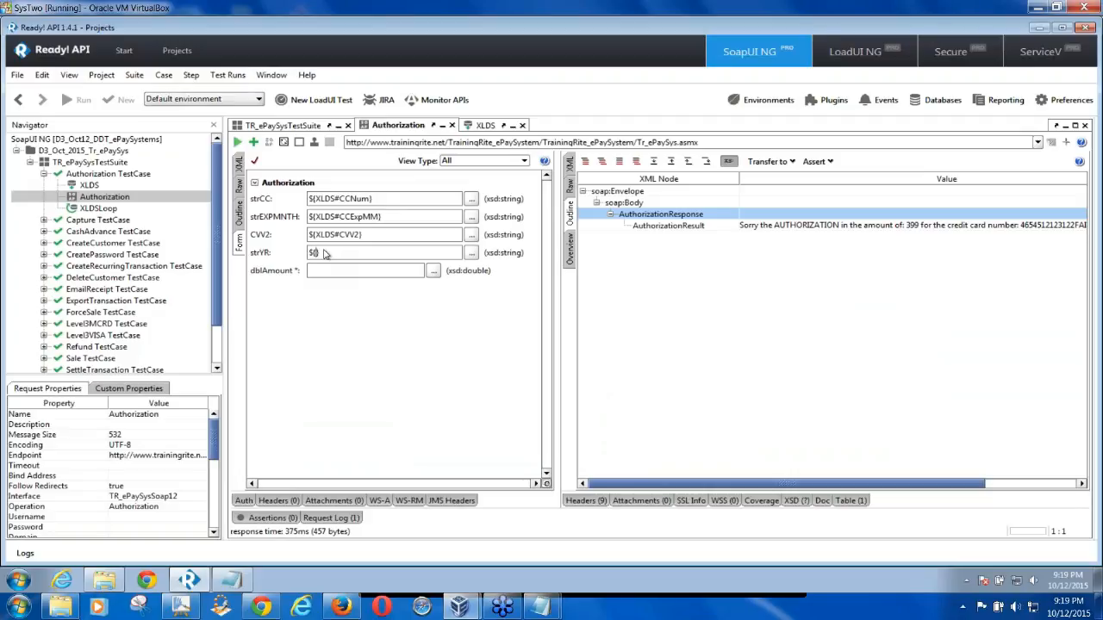
text(XLDS#)
double_click(89, 186)
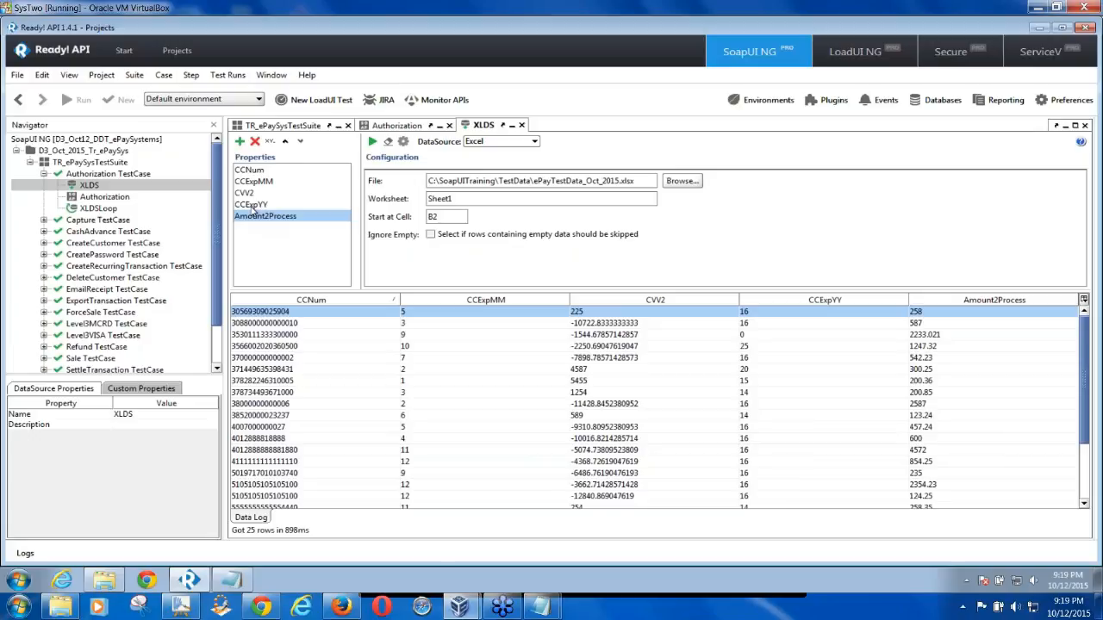
double_click(116, 198)
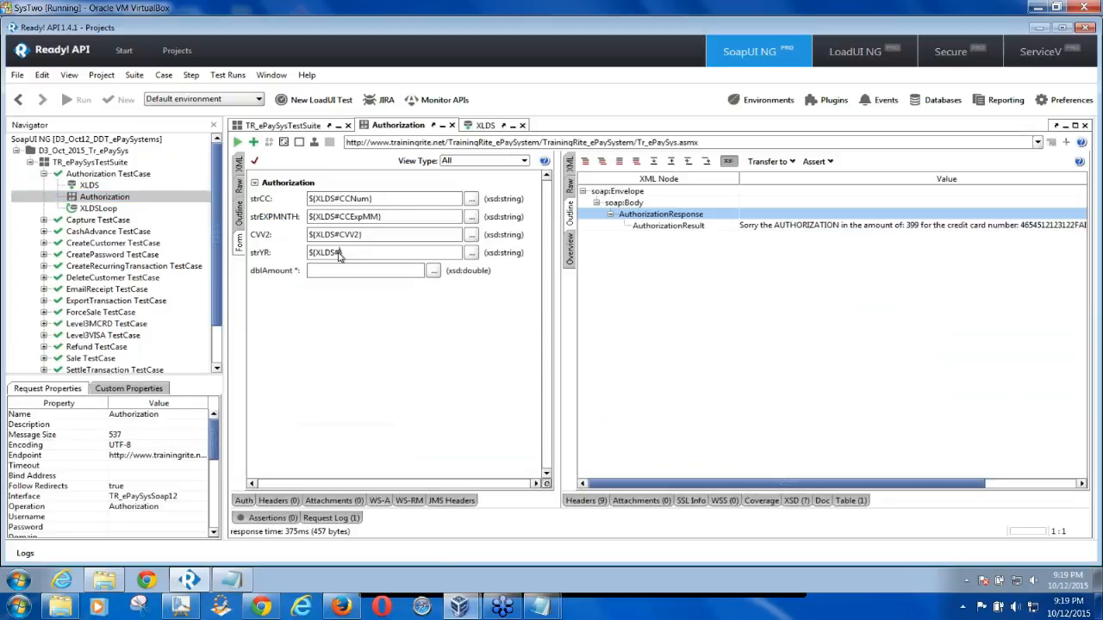
Complete strYR as ${XLDS#CCExpYY} and compare it with the first row's CCExpYY value
click(339, 252)
text(CCExpYY)
drag(379, 253, 305, 259)
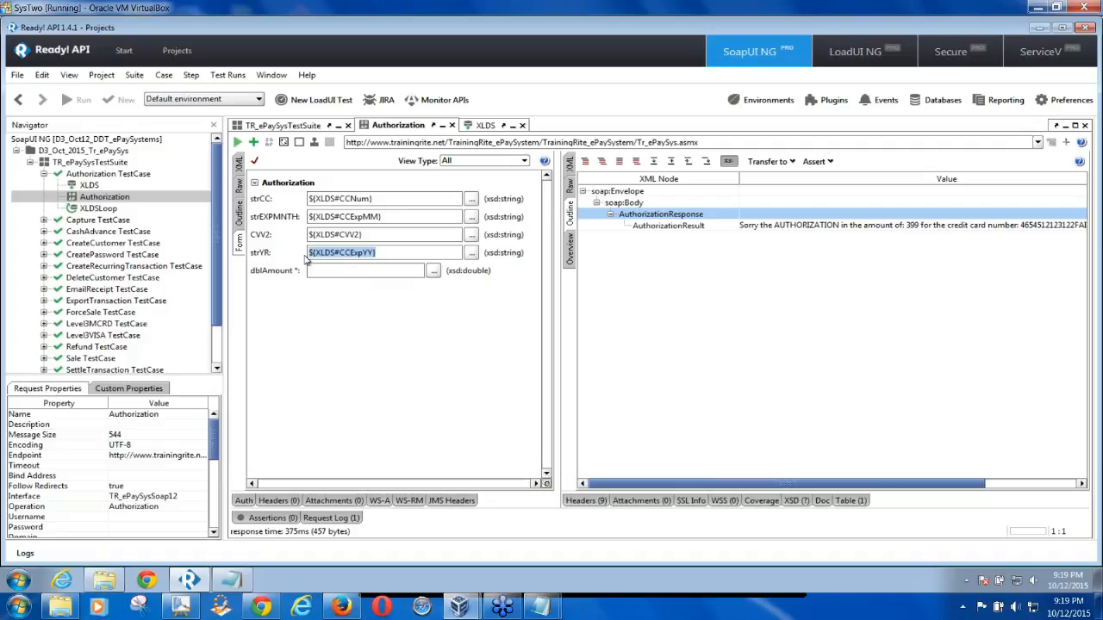
double_click(90, 186)
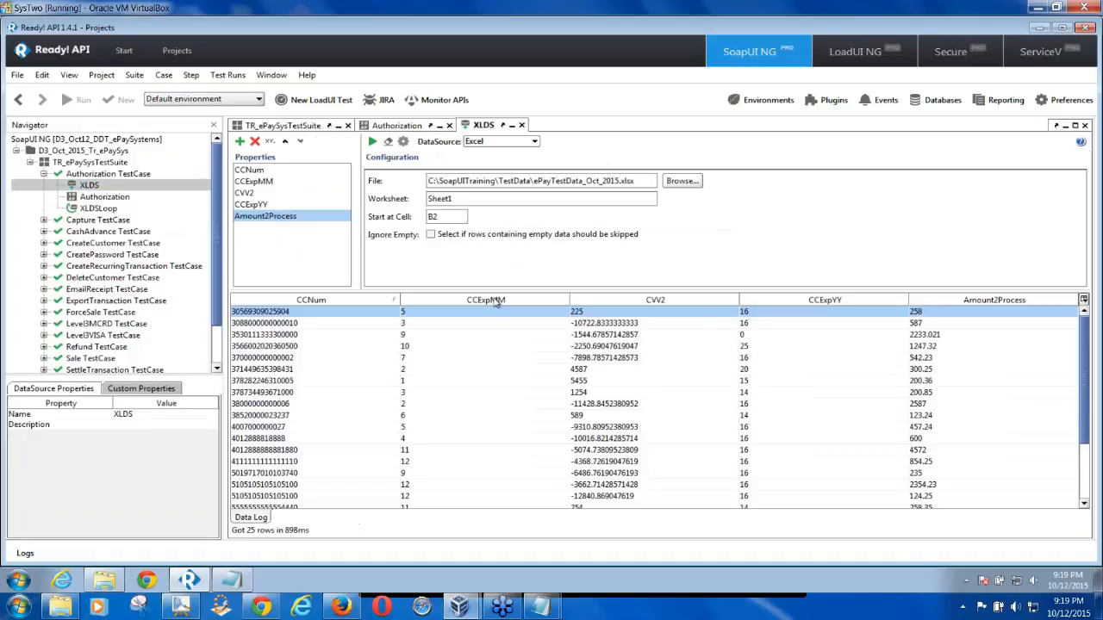
click(755, 315)
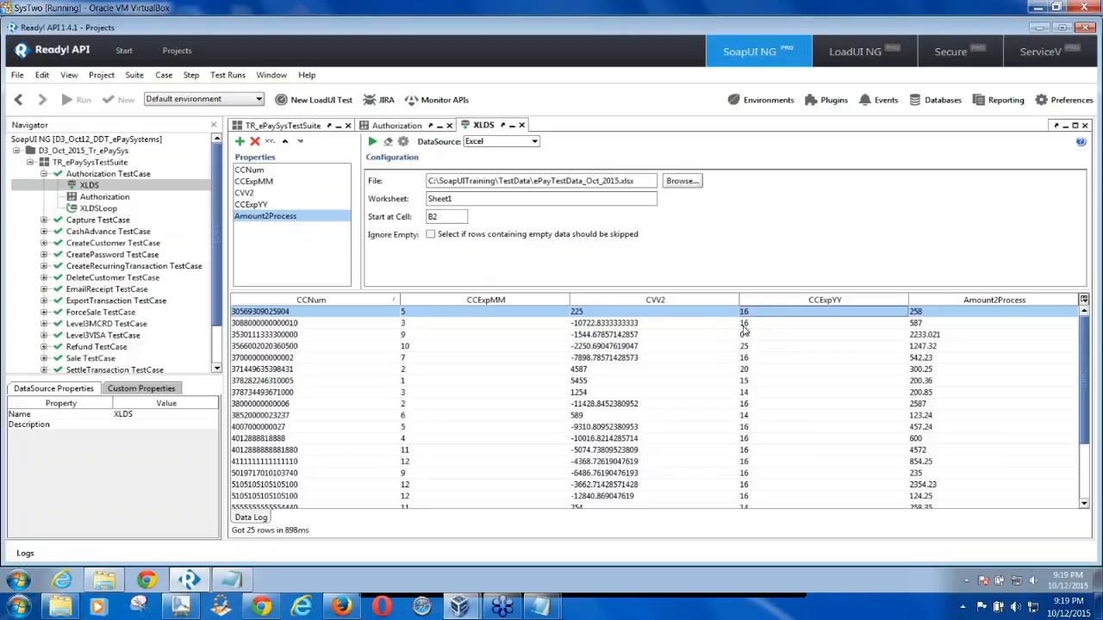
double_click(123, 201)
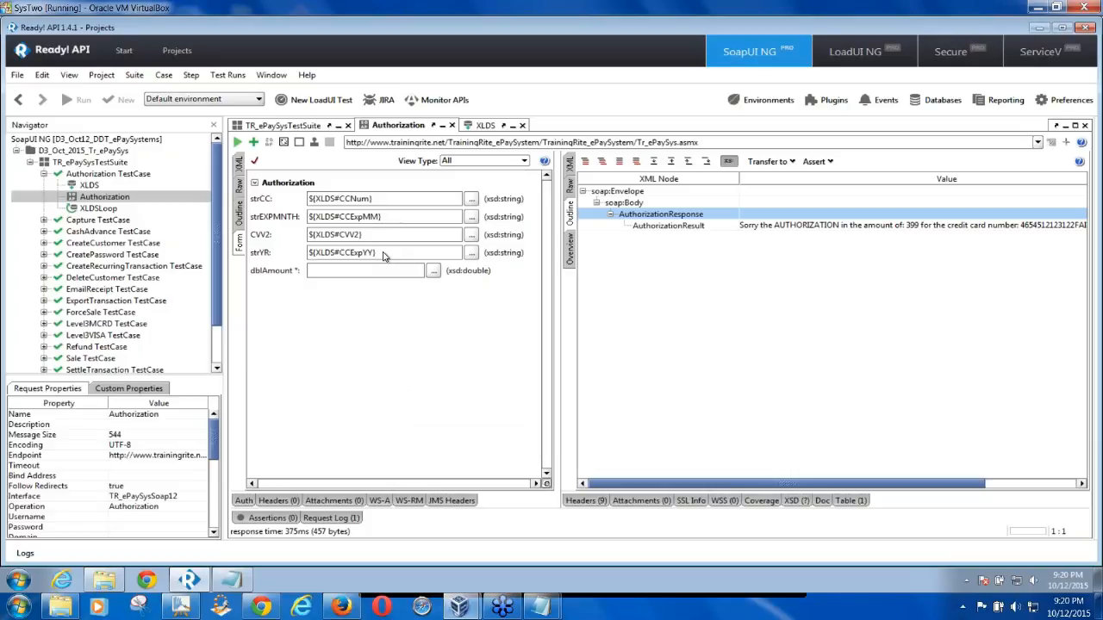
Enter ${XLDS#Amount2Process} in dblAmount after confirming the property name in the XLDS editor
drag(379, 255, 306, 256)
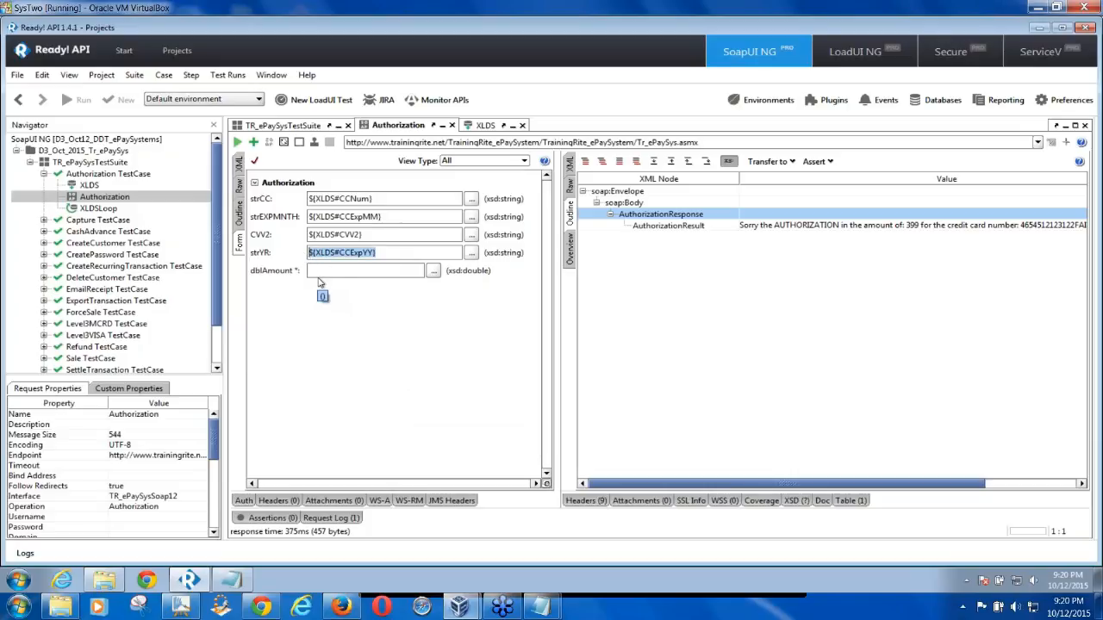
click(319, 273)
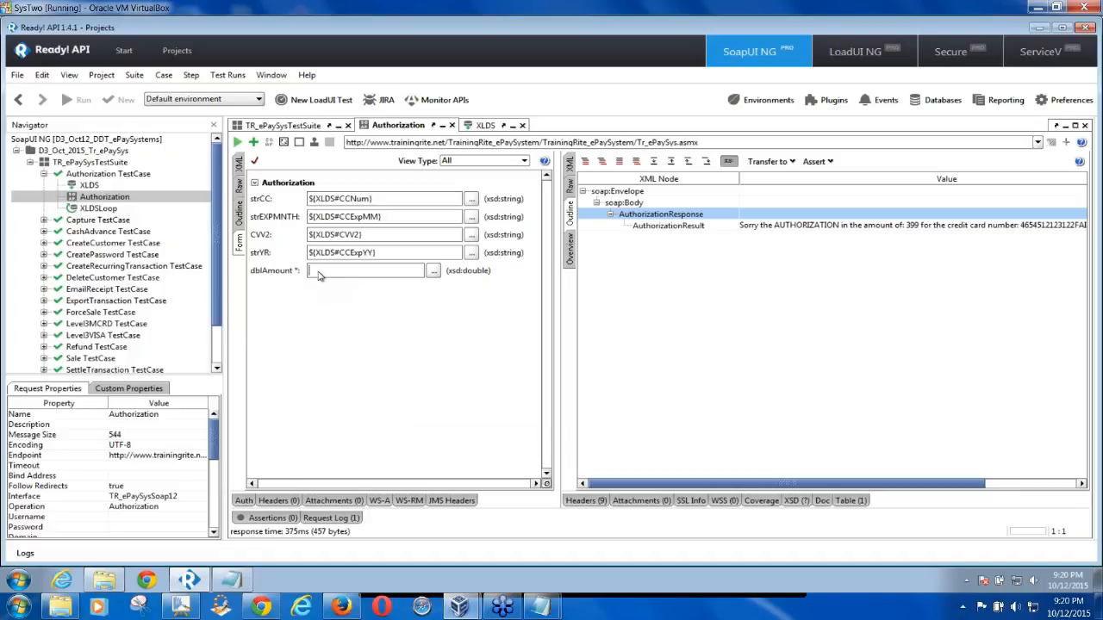
text($)
text({})
text(XLDS)
text(#)
click(89, 185)
double_click(89, 188)
click(273, 221)
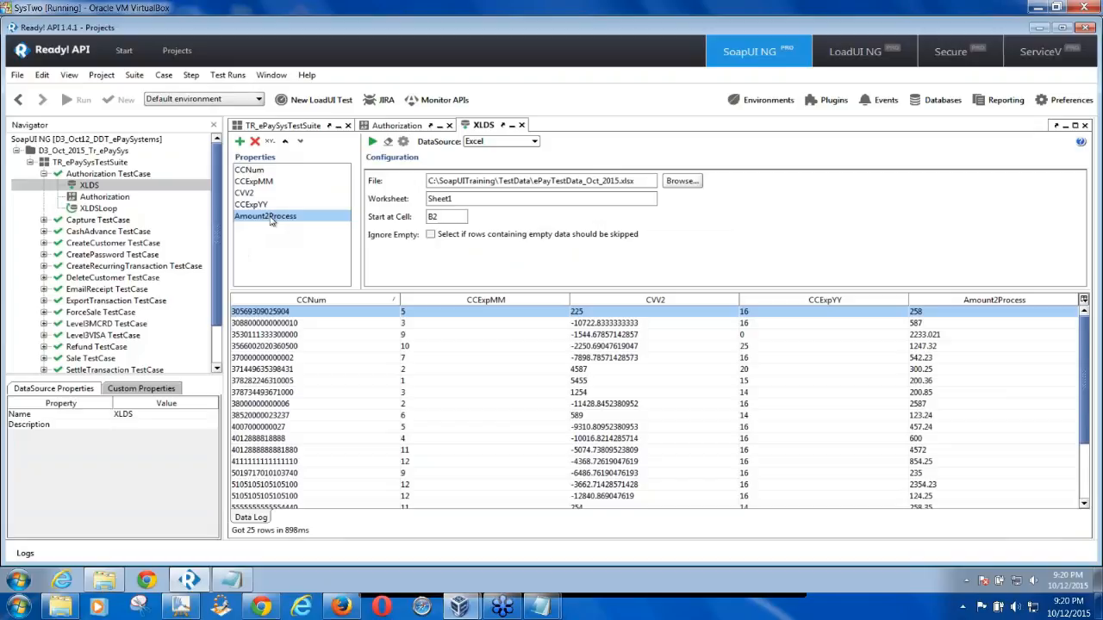
double_click(106, 200)
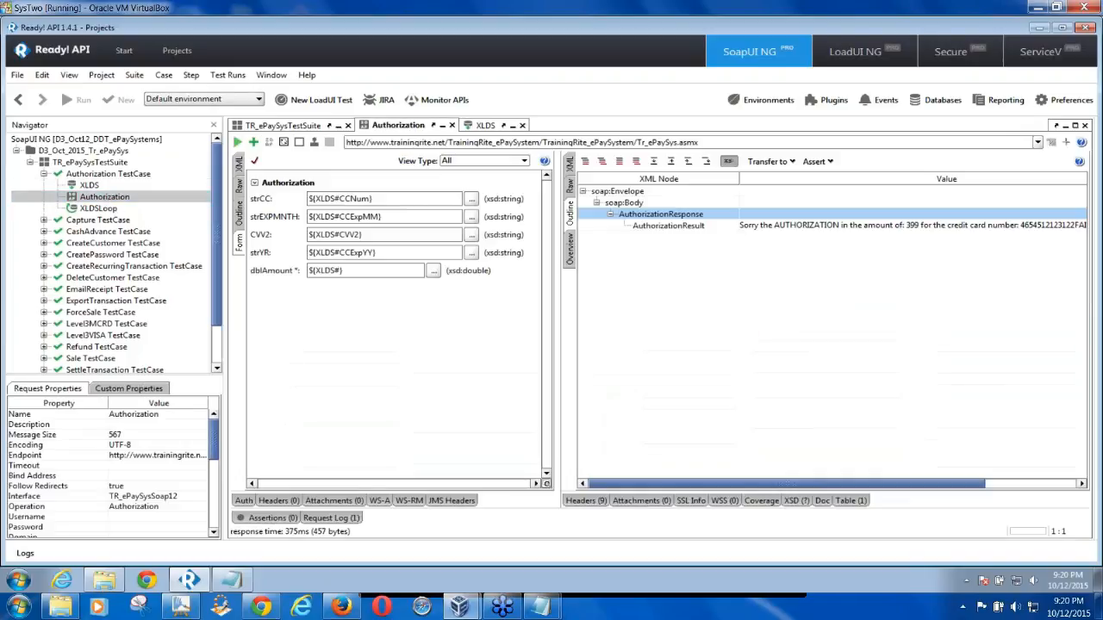
text(Amount2Process)
drag(380, 201, 310, 200)
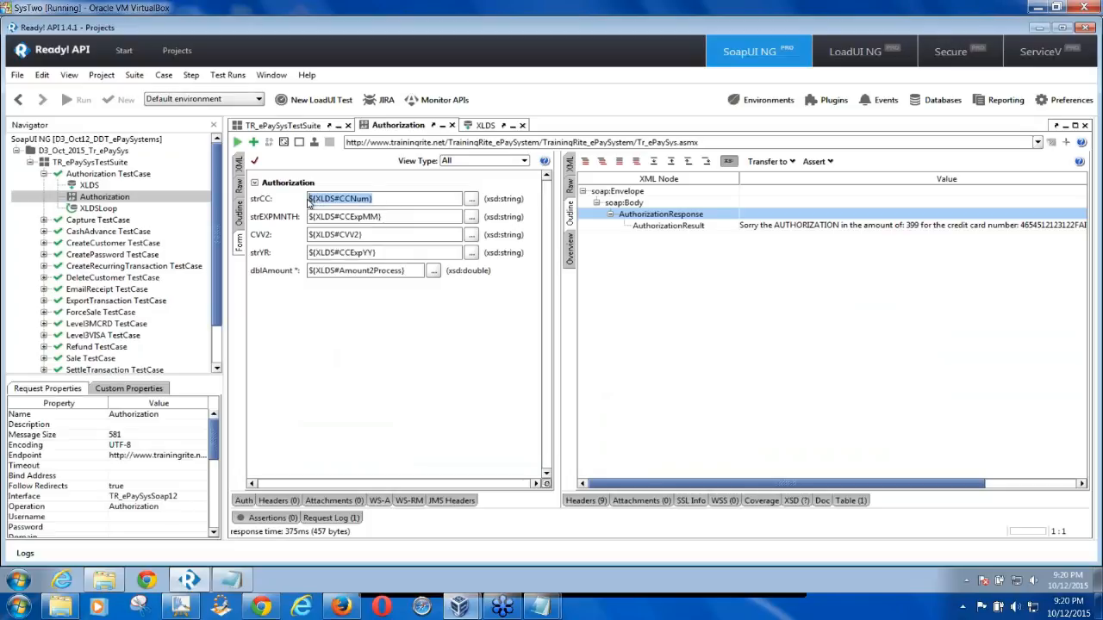